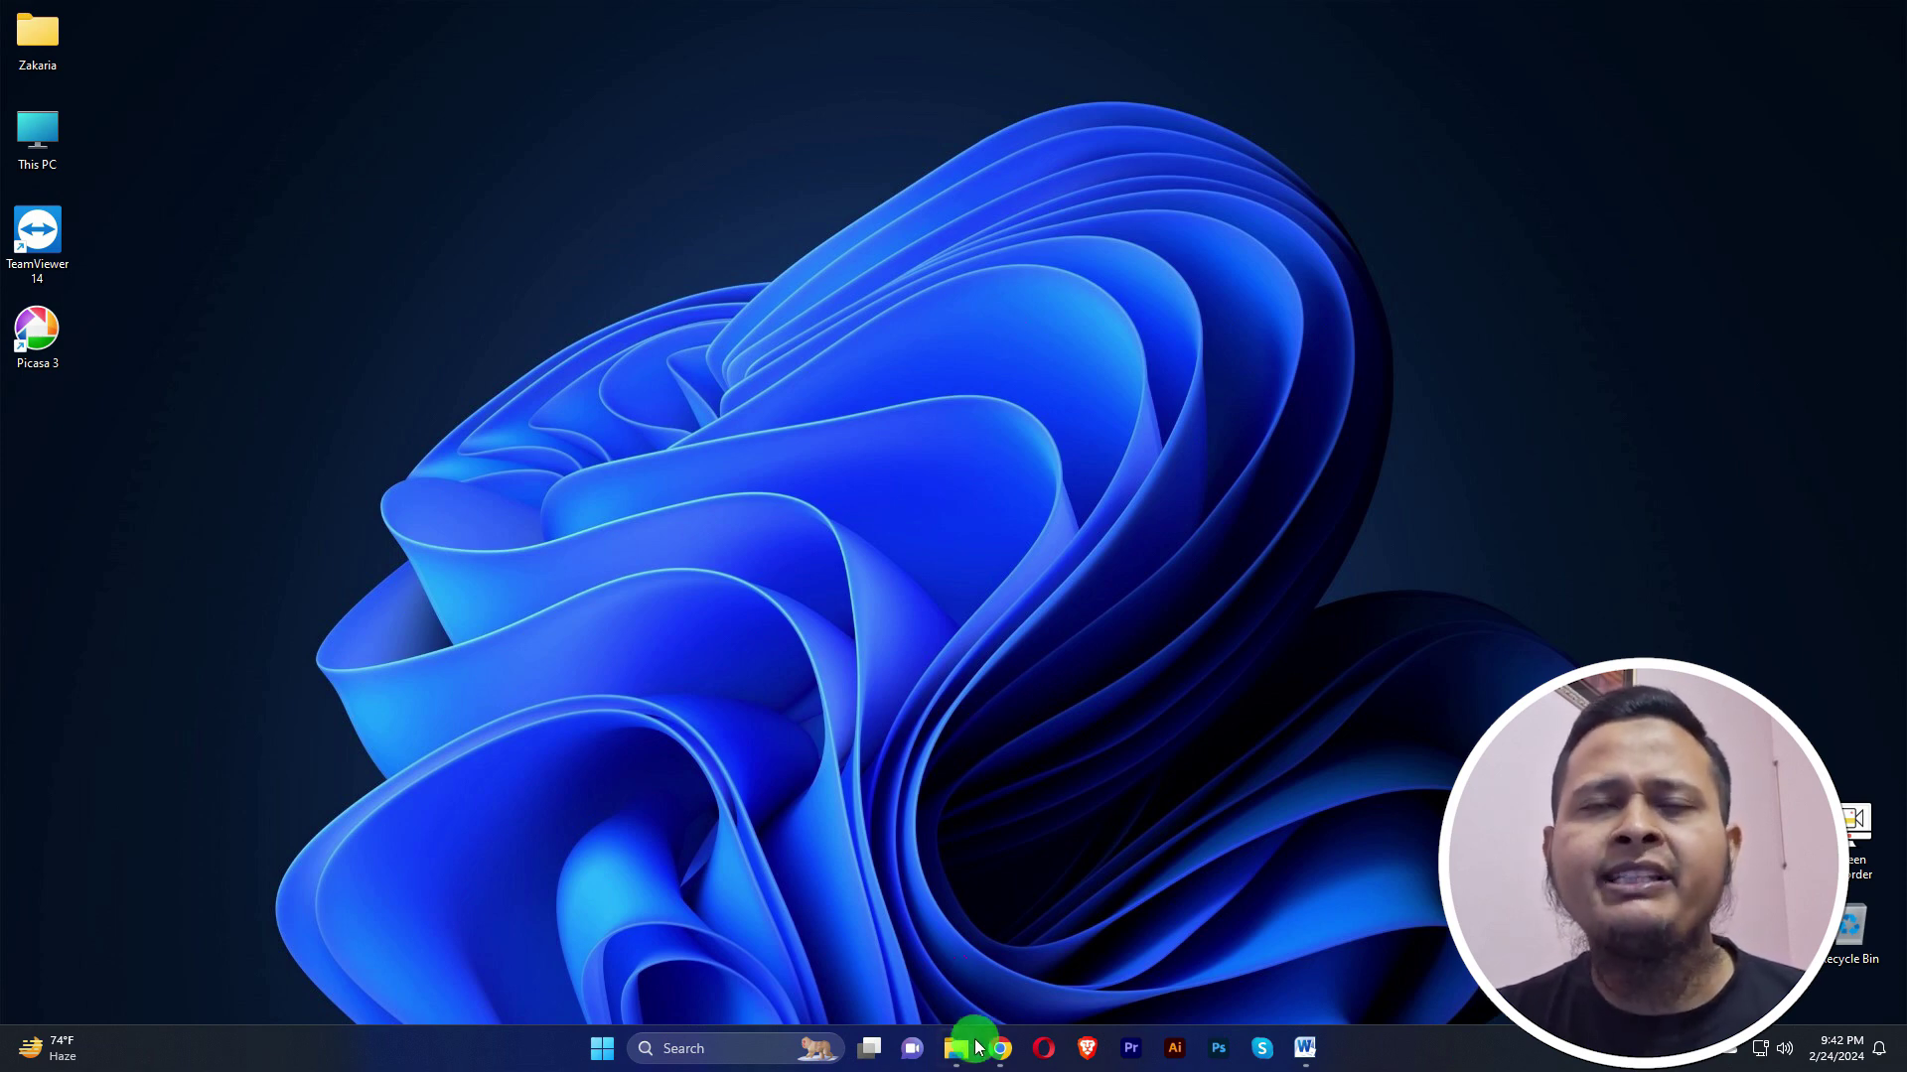
# Step: Open a new Chrome tab and go to dribbble.com
pyautogui.moveTo(1001, 1063)
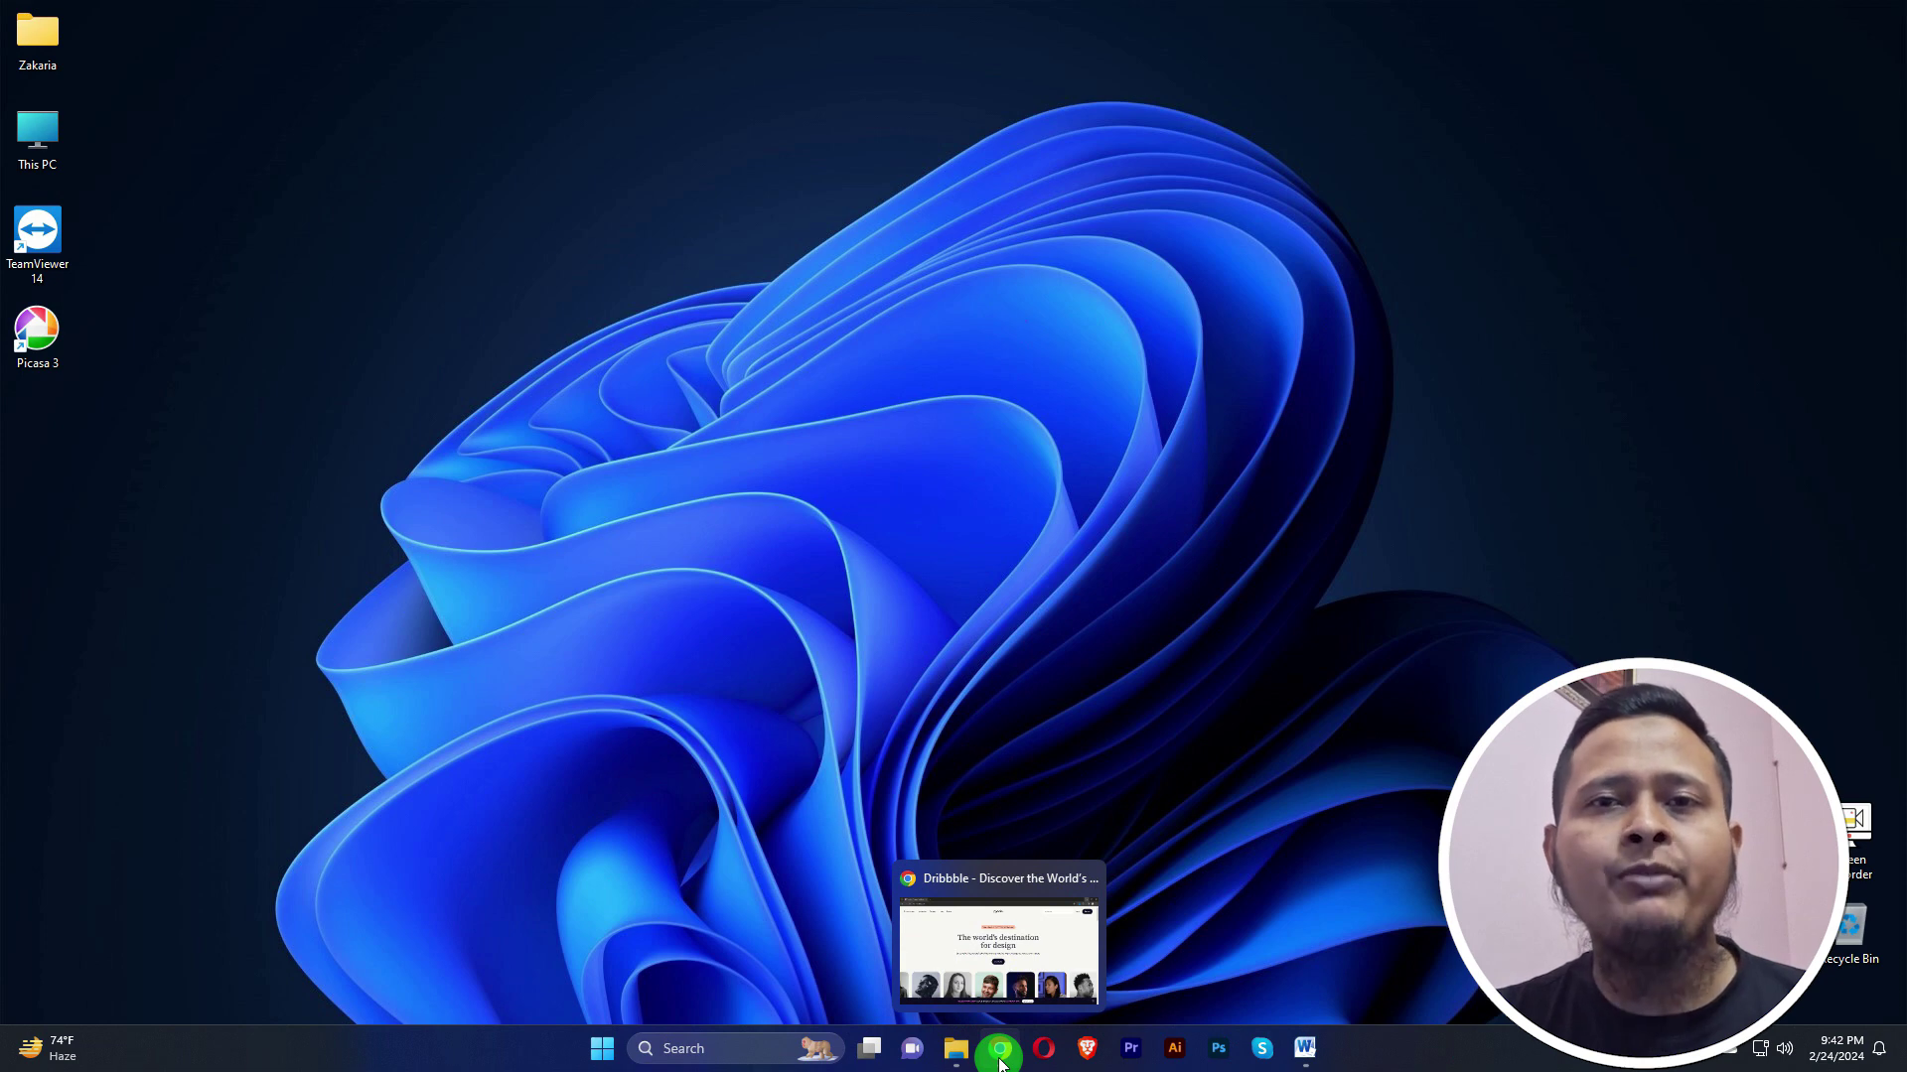
pyautogui.click(1001, 1063)
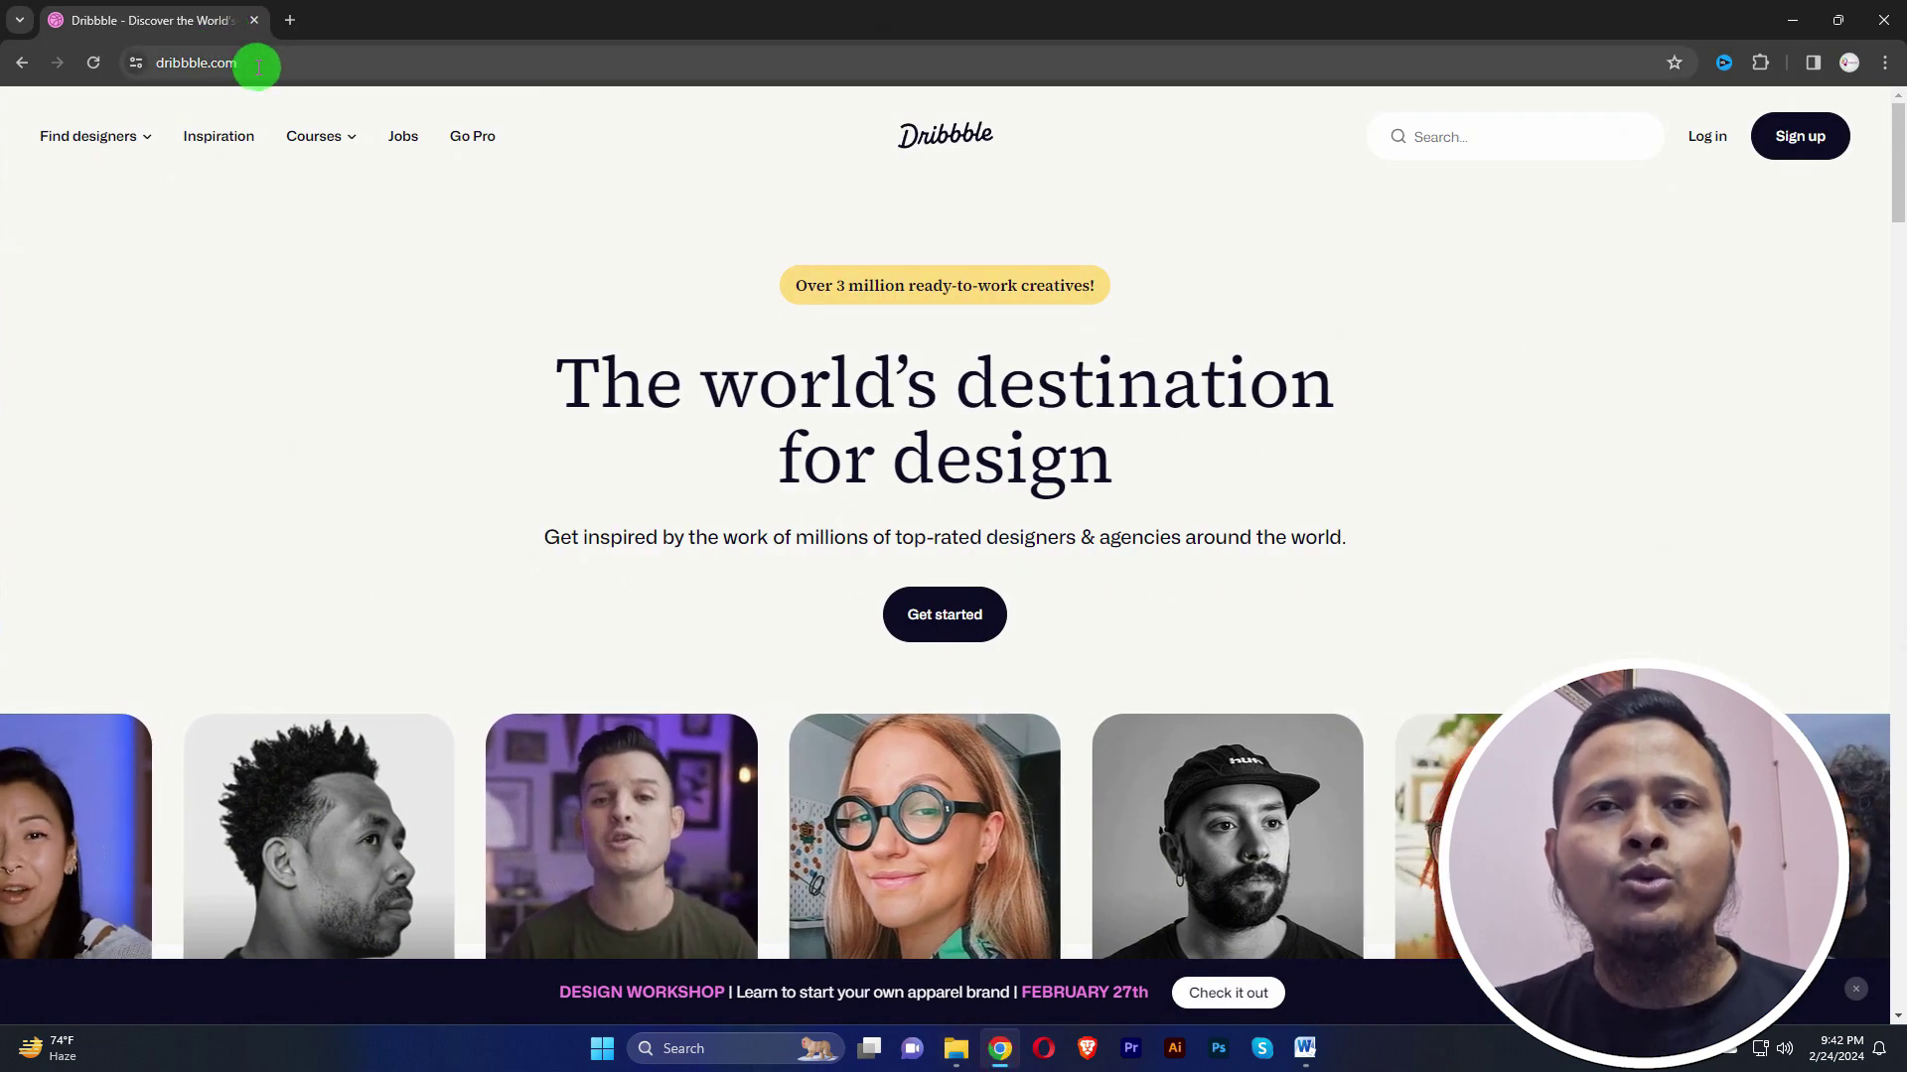
pyautogui.hotkey('ctrl', 't')
pyautogui.click(213, 65)
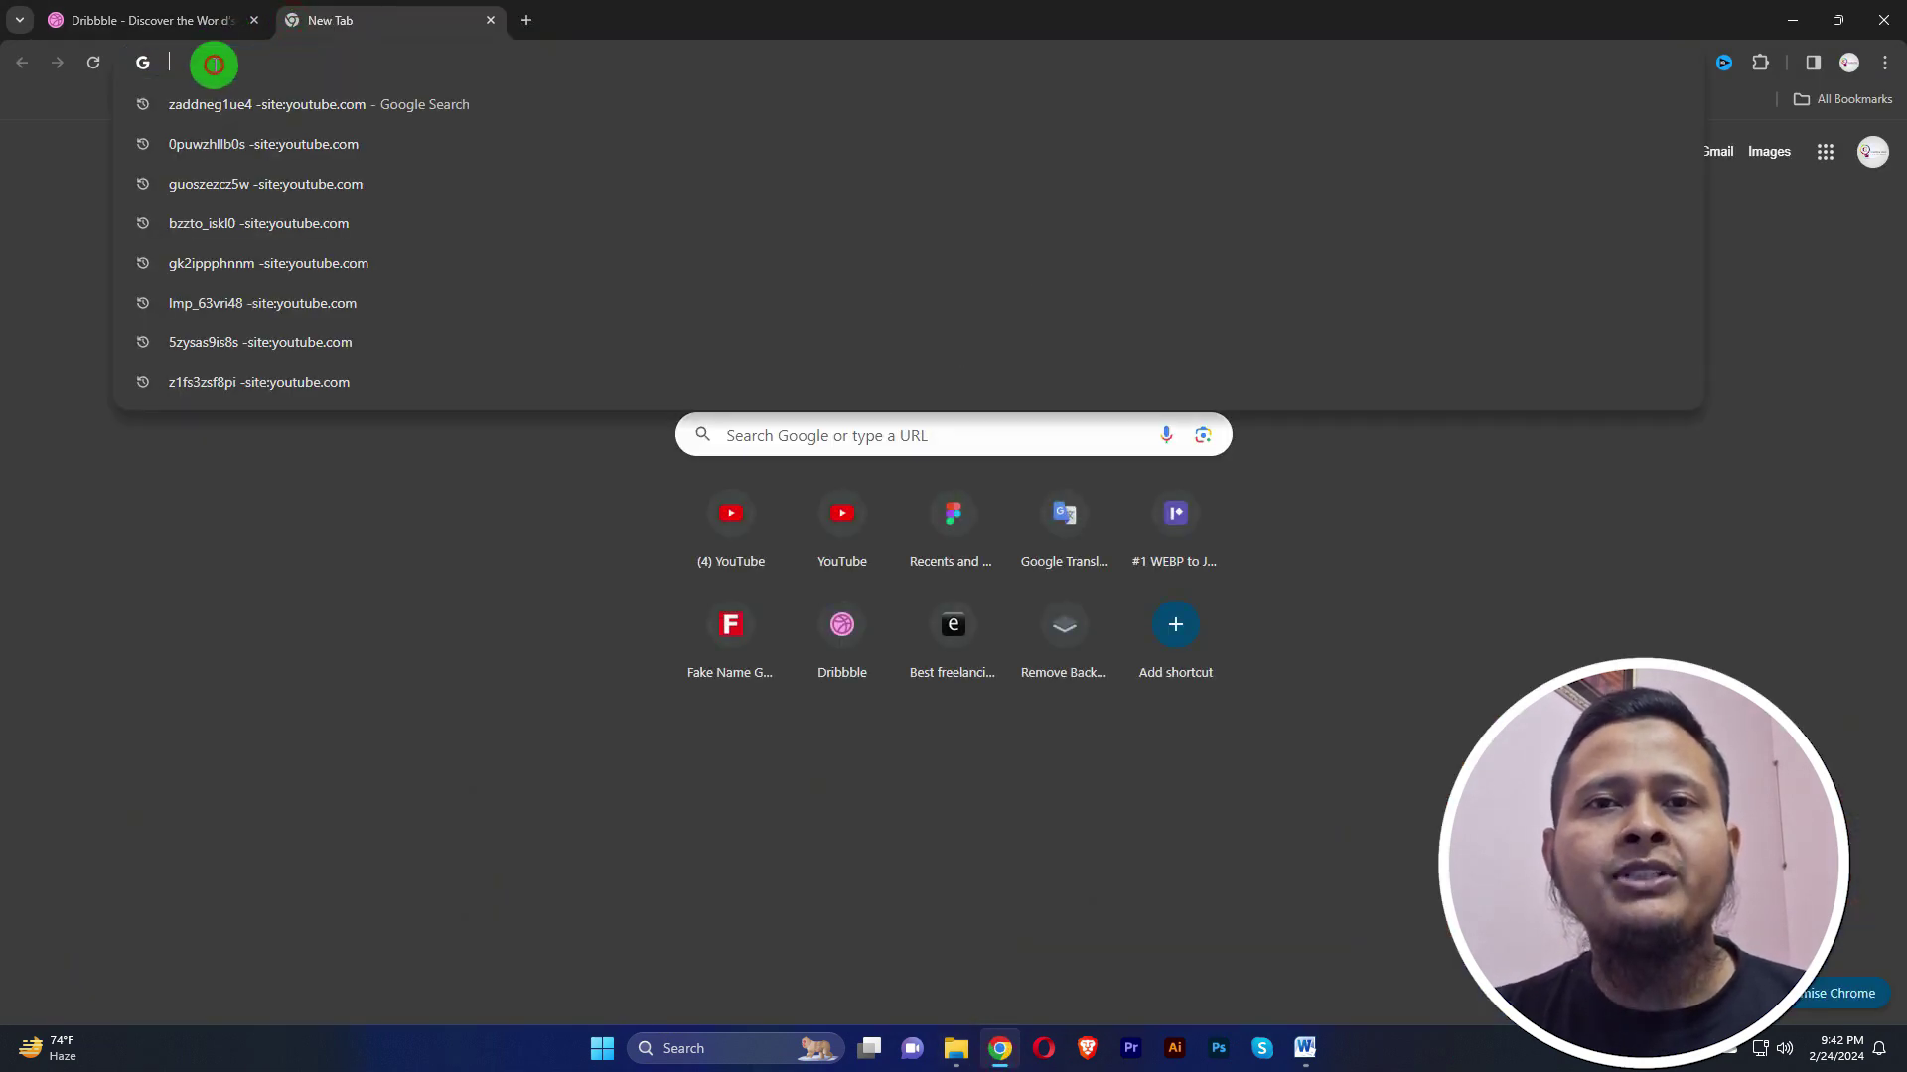
pyautogui.write('dri')
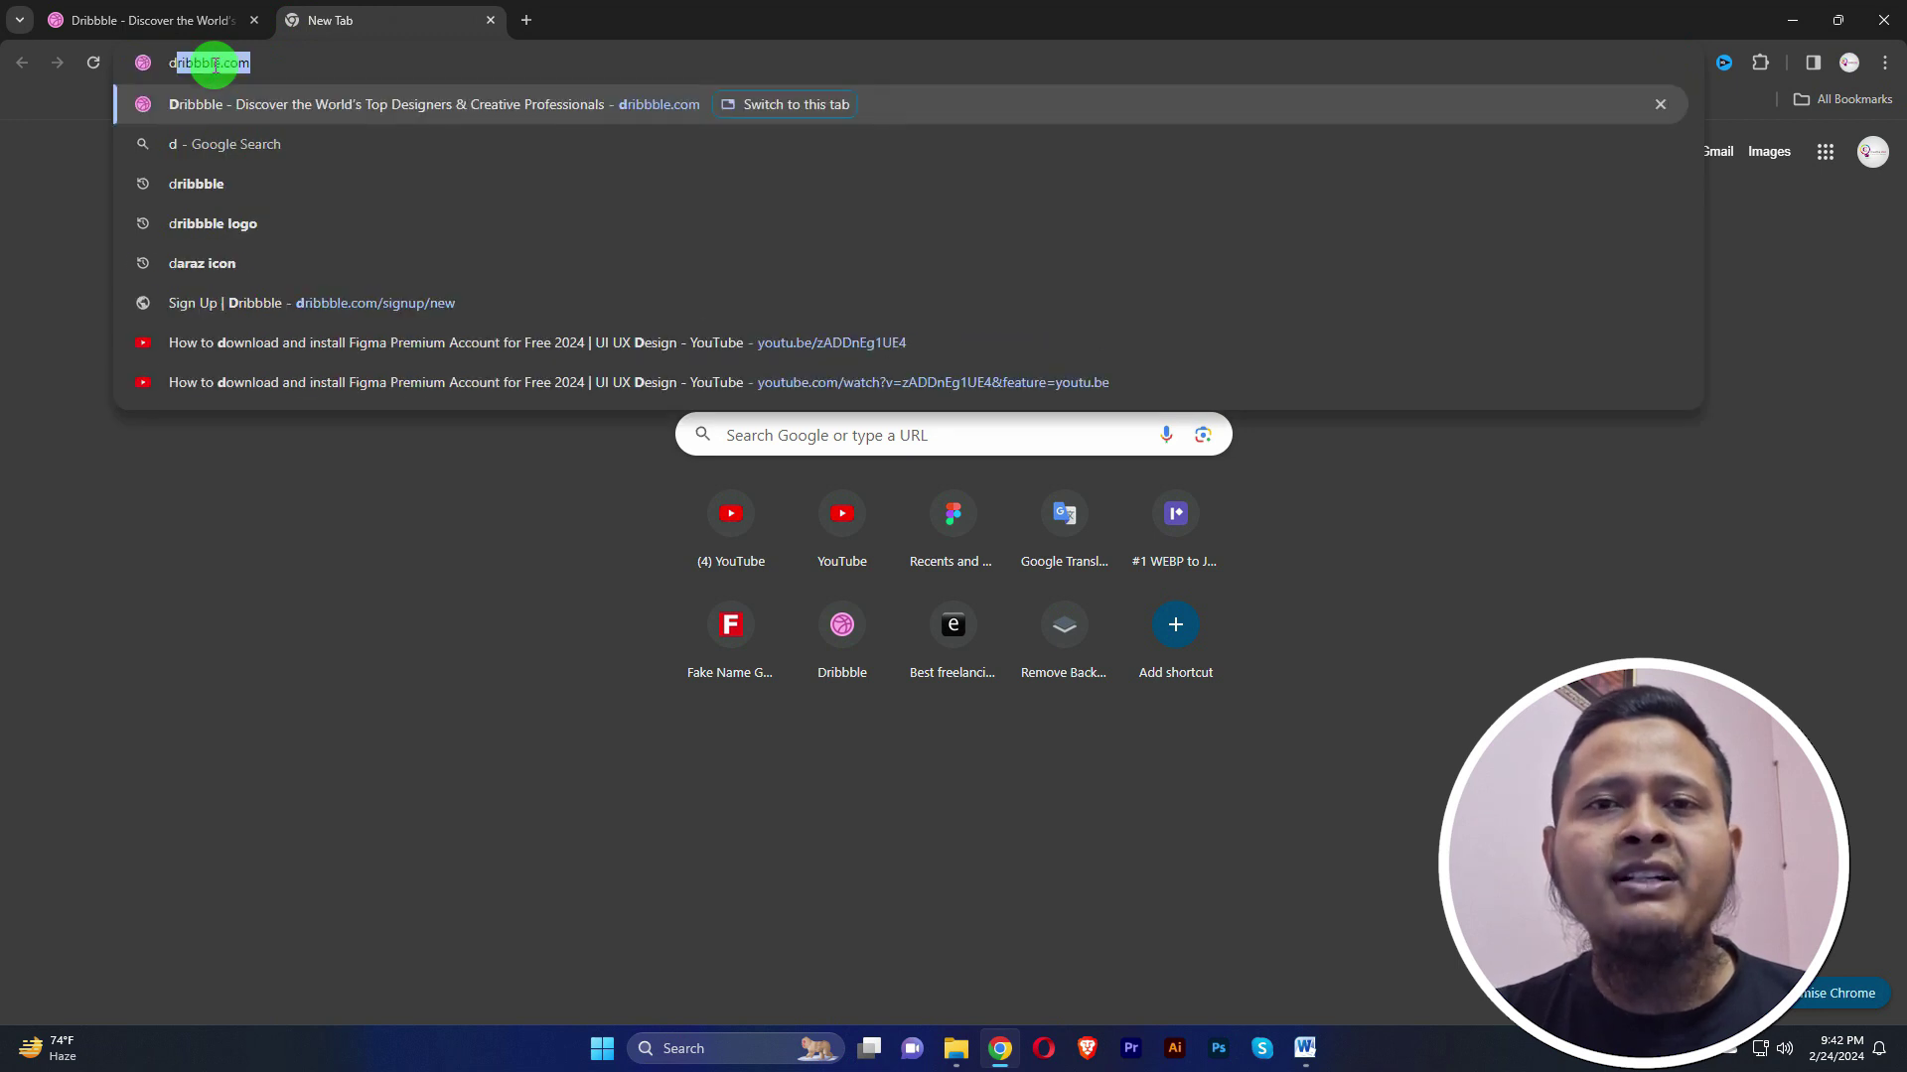
pyautogui.write('bbb')
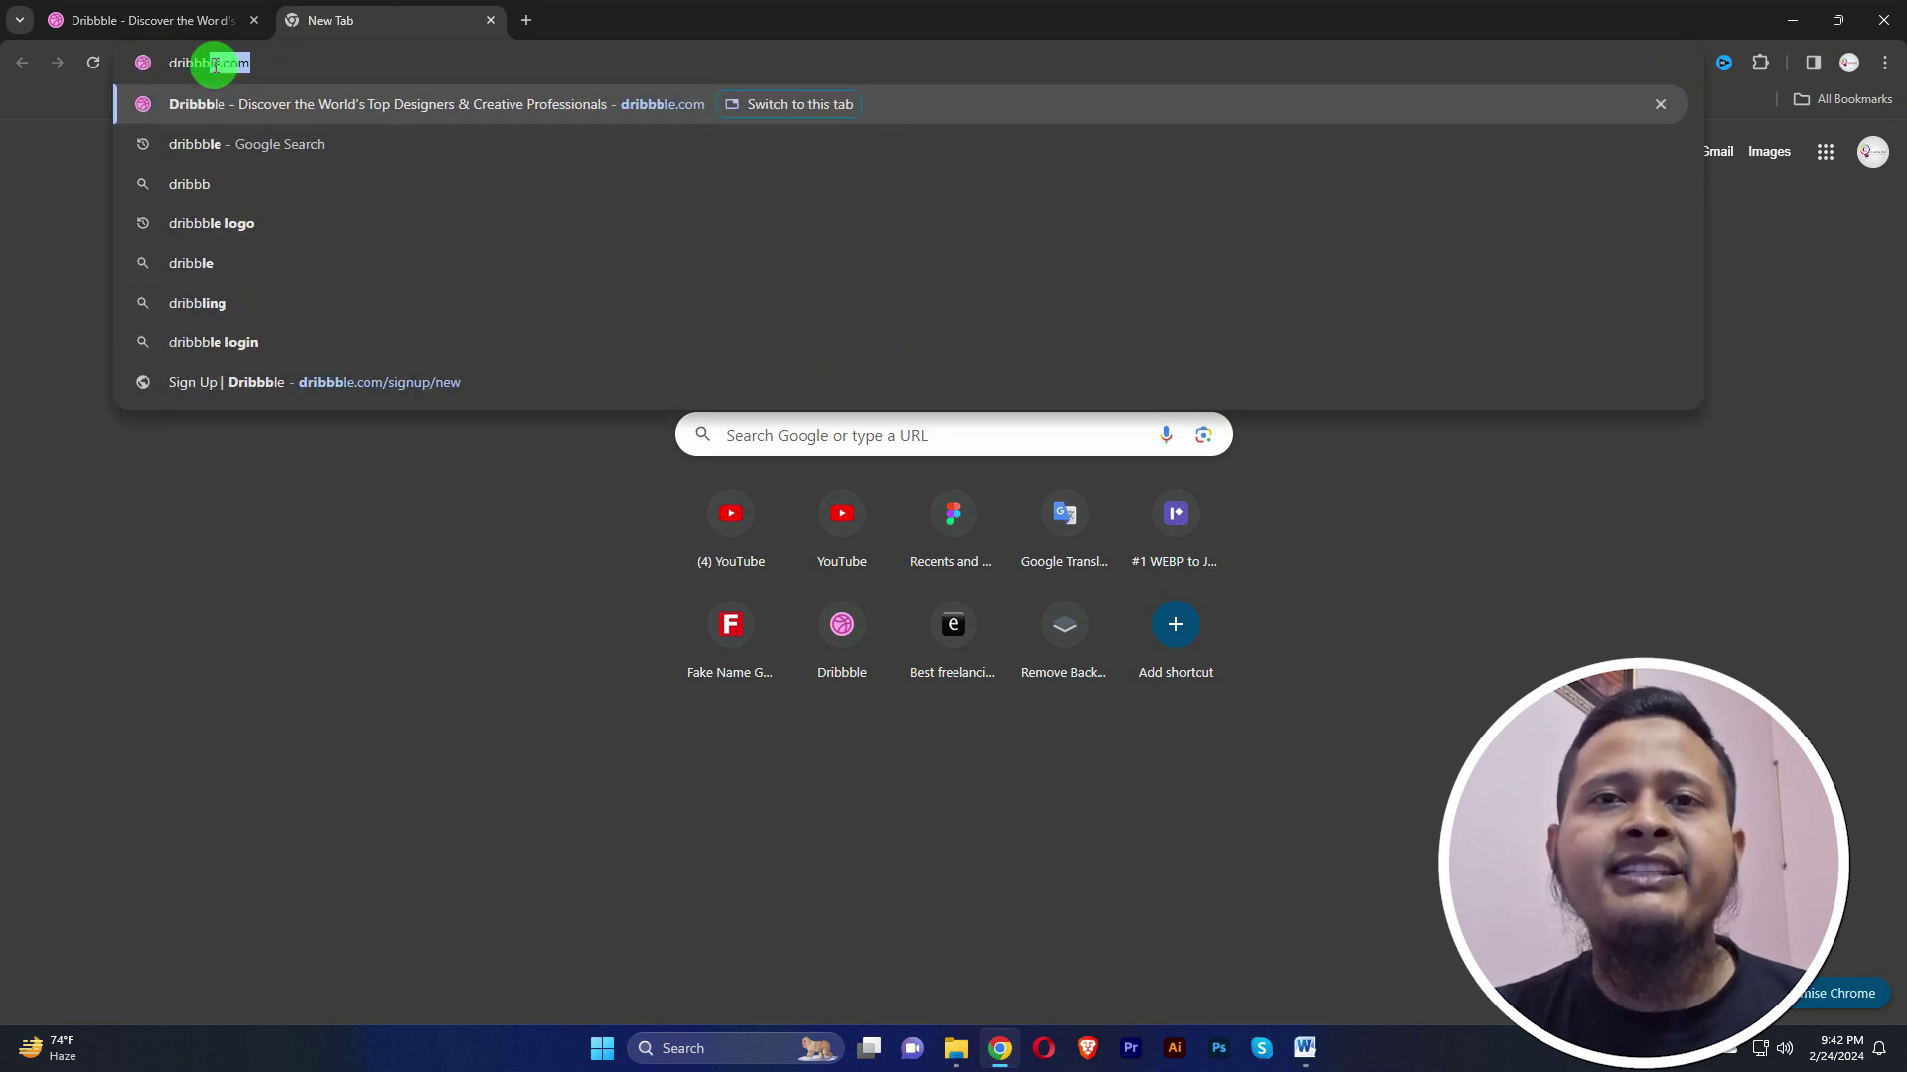
pyautogui.write('le.com')
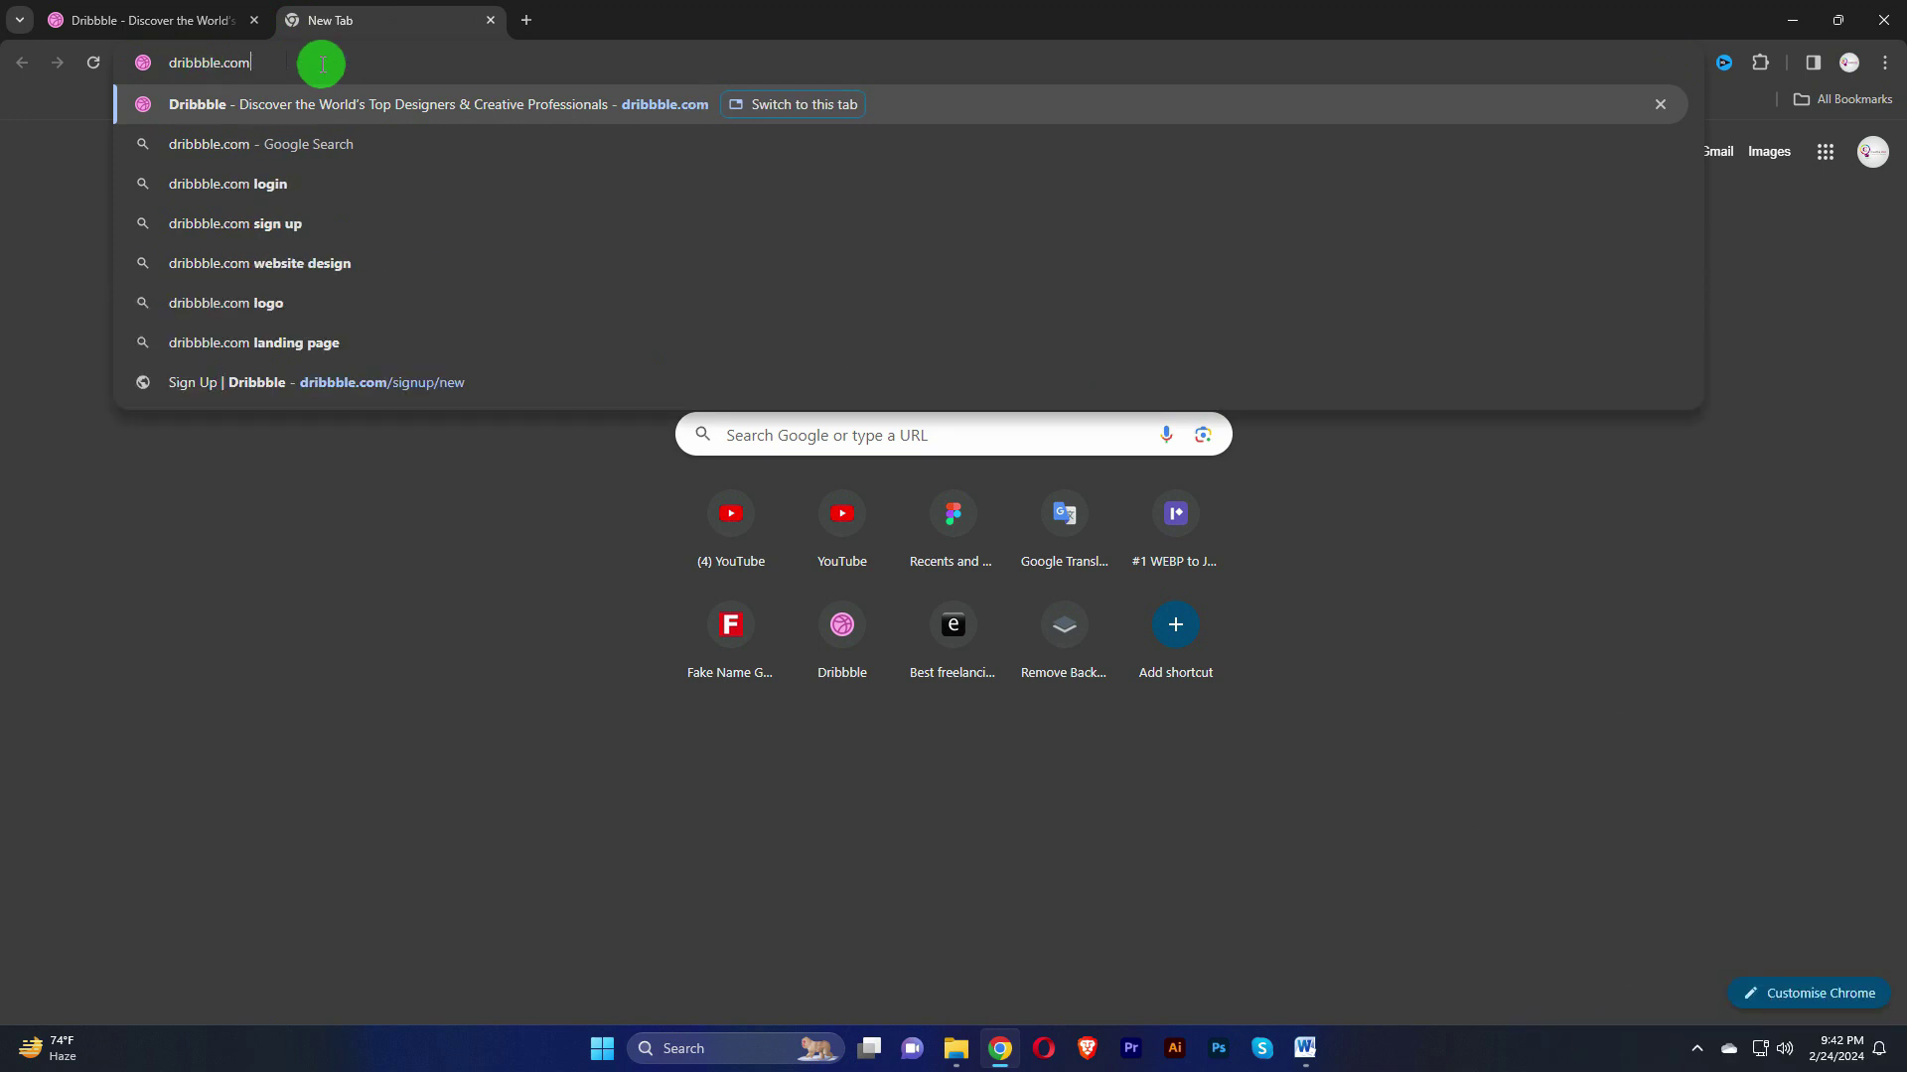
pyautogui.press('Return')
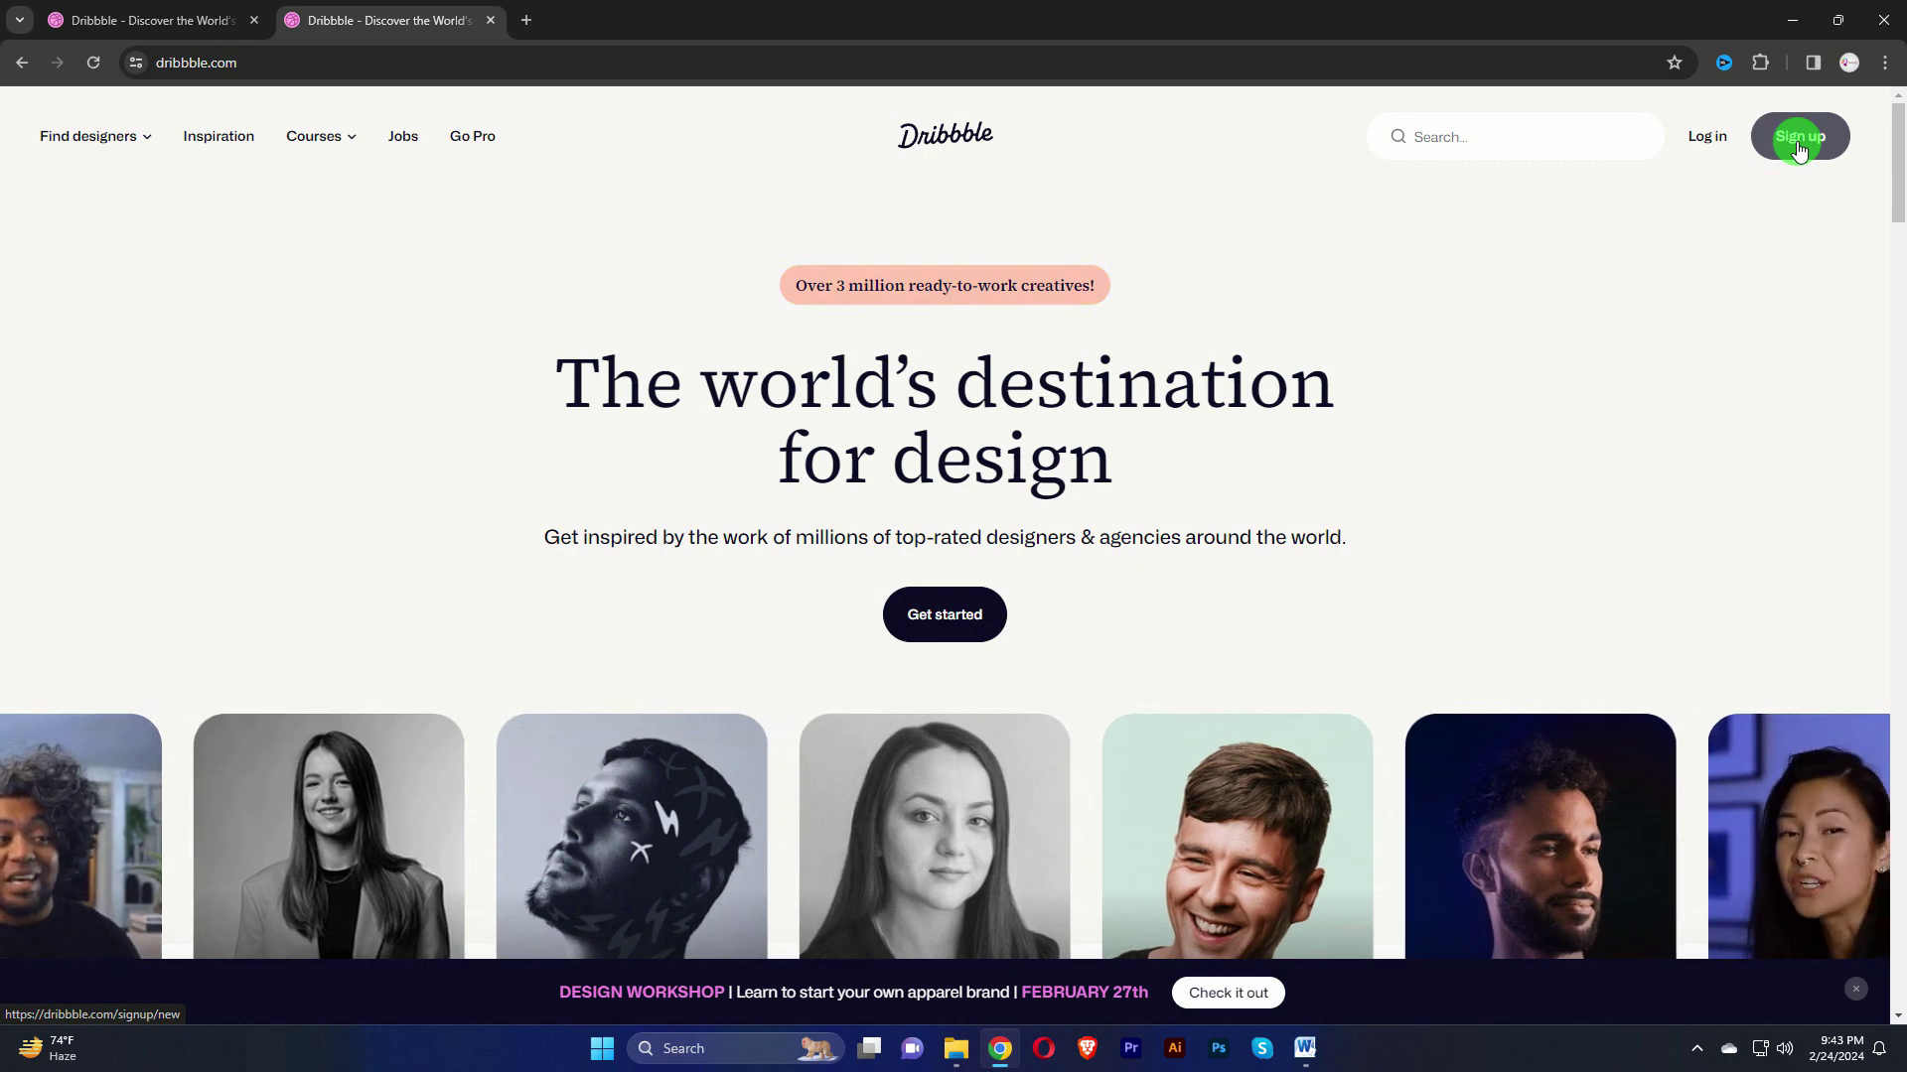
# Step: Start an email sign-up, paste the full name, and make the username the name minus its first name
pyautogui.click(1796, 140)
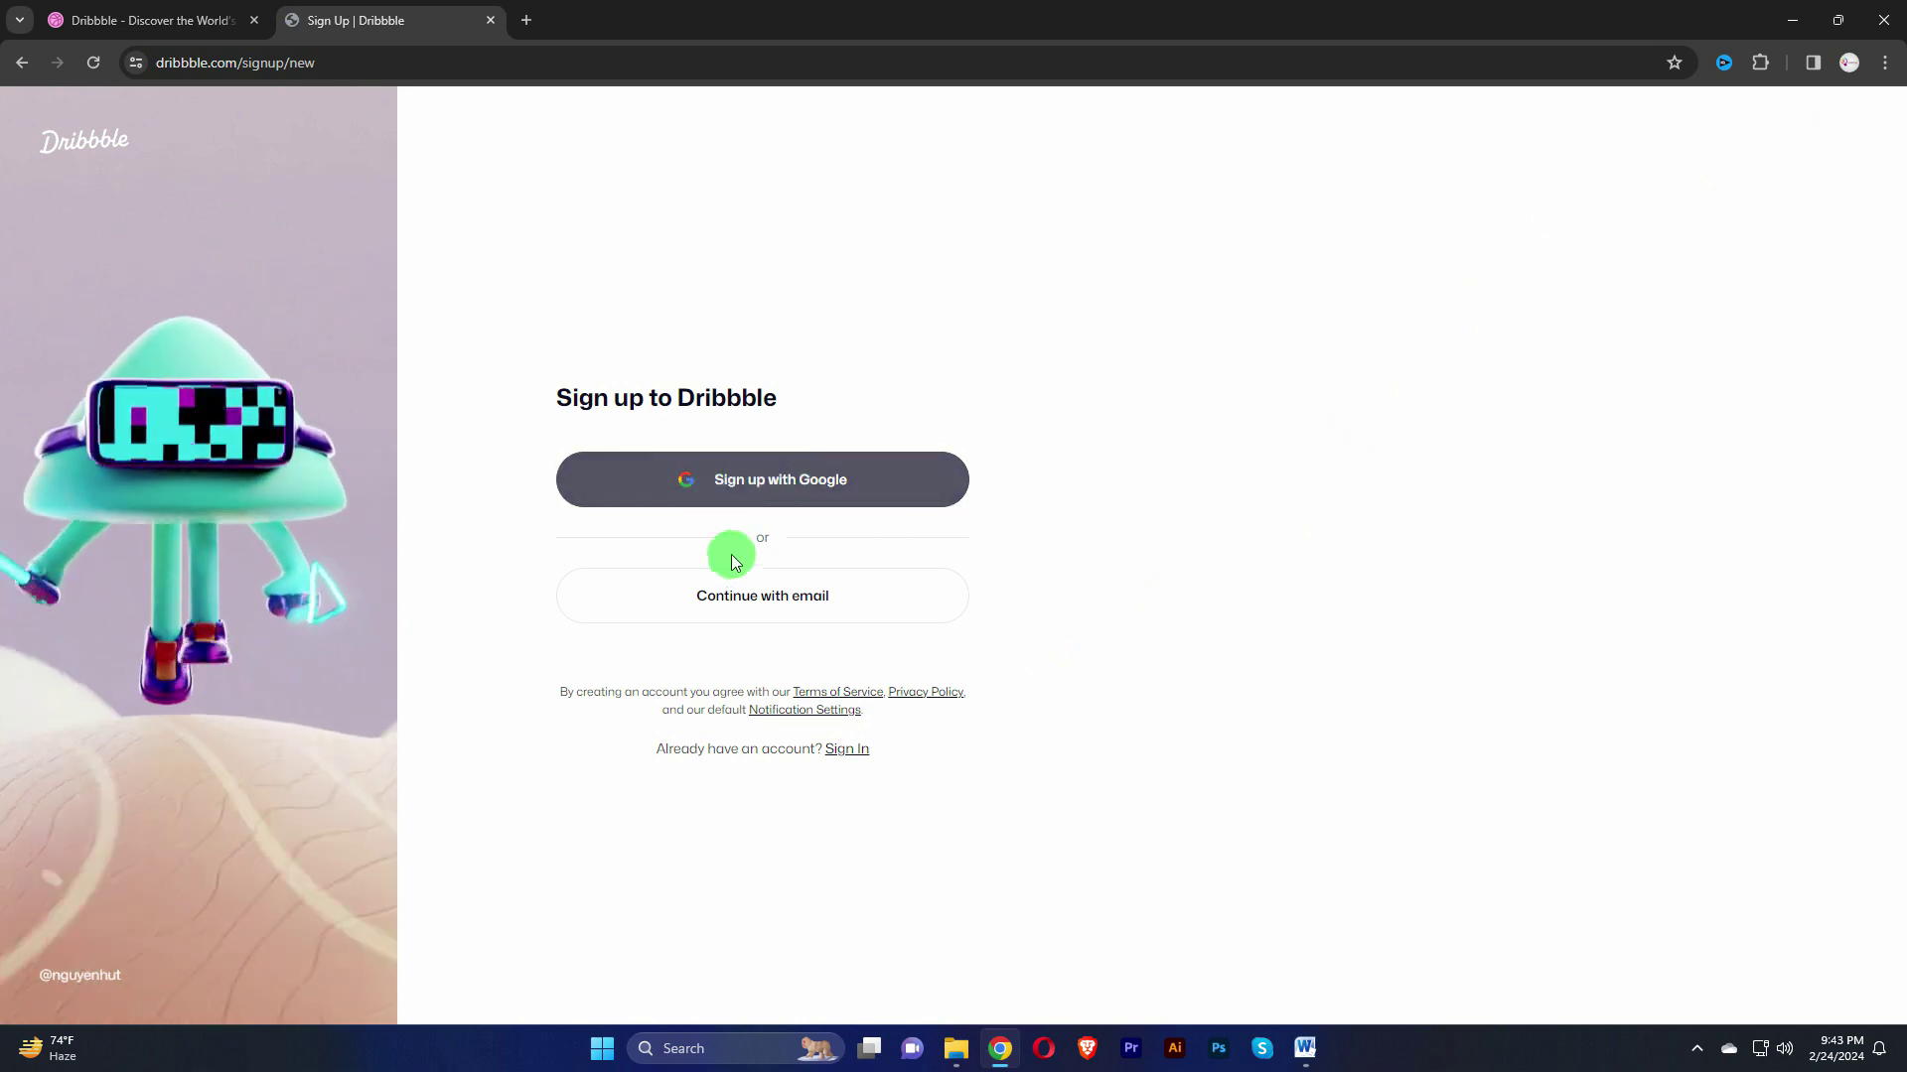
pyautogui.click(845, 615)
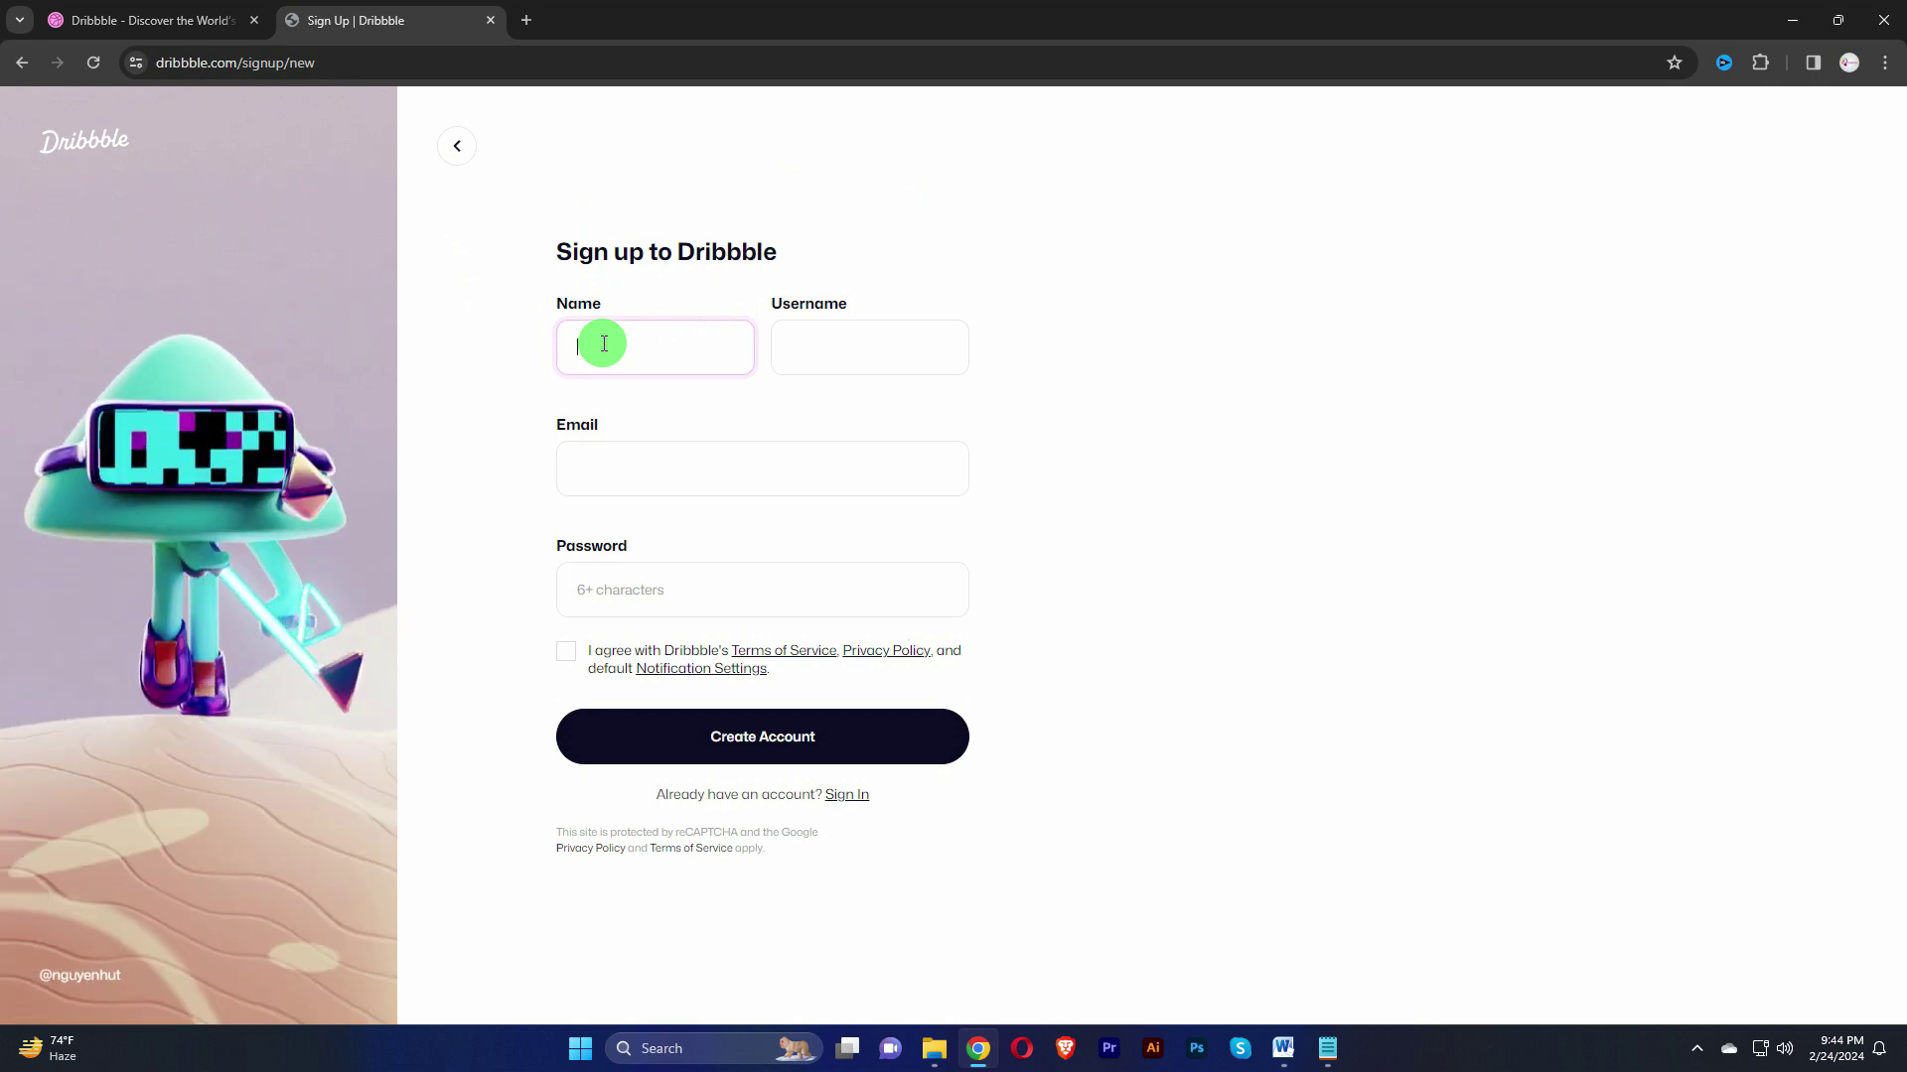
pyautogui.click(604, 344)
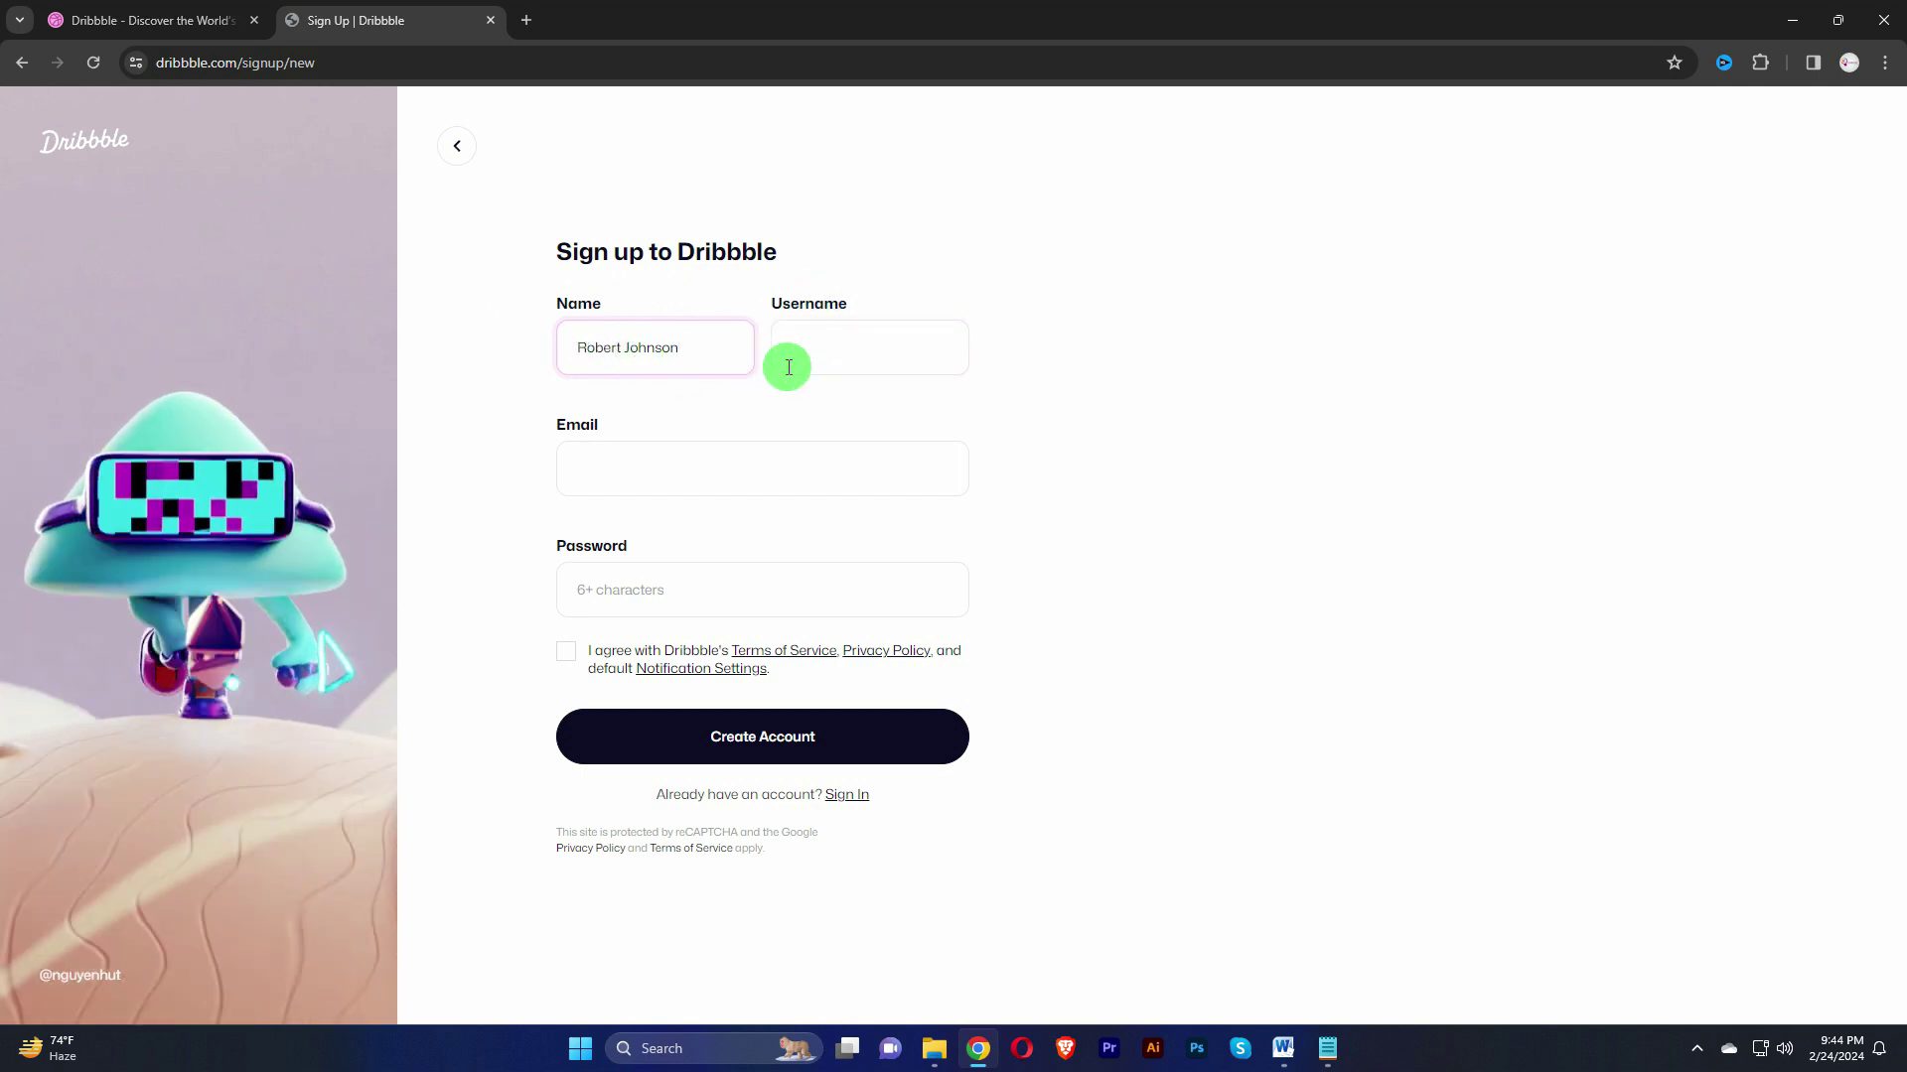
pyautogui.click(835, 346)
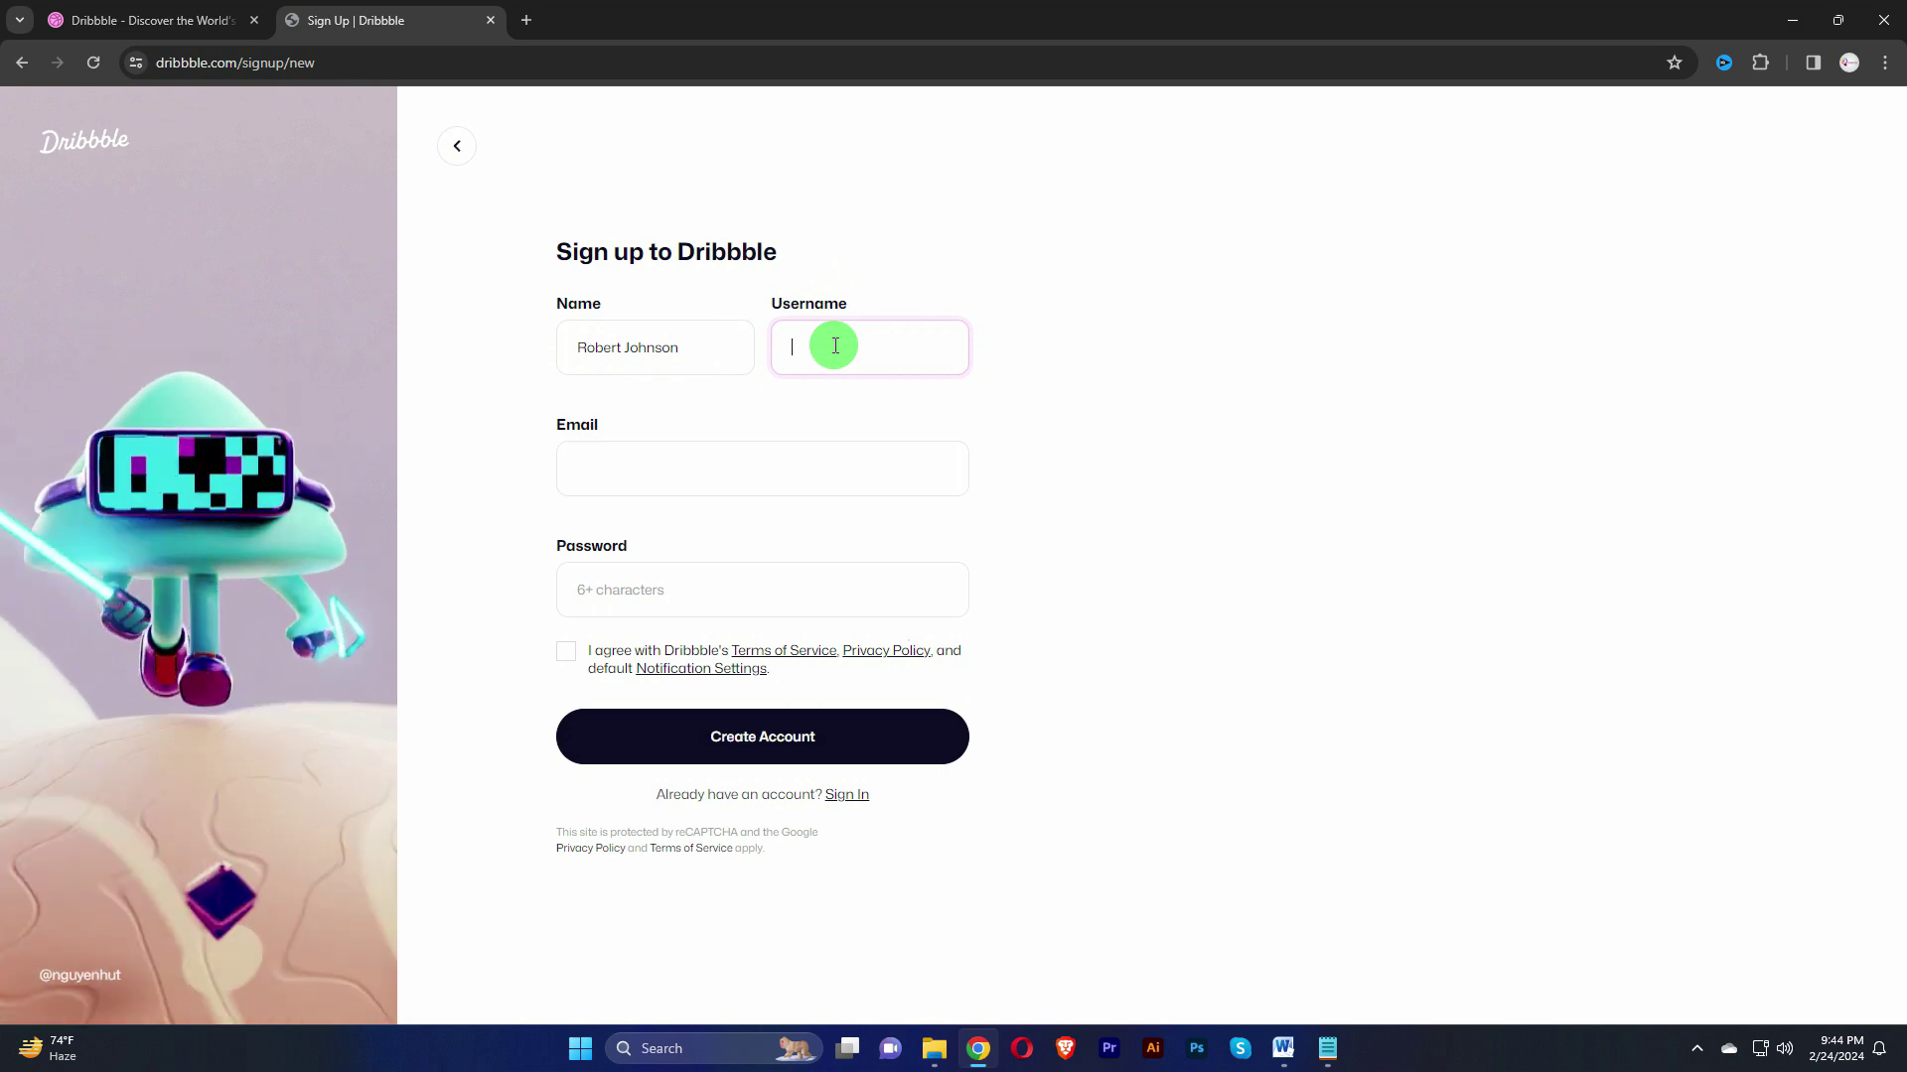
pyautogui.moveTo(839, 348); pyautogui.dragTo(754, 350)
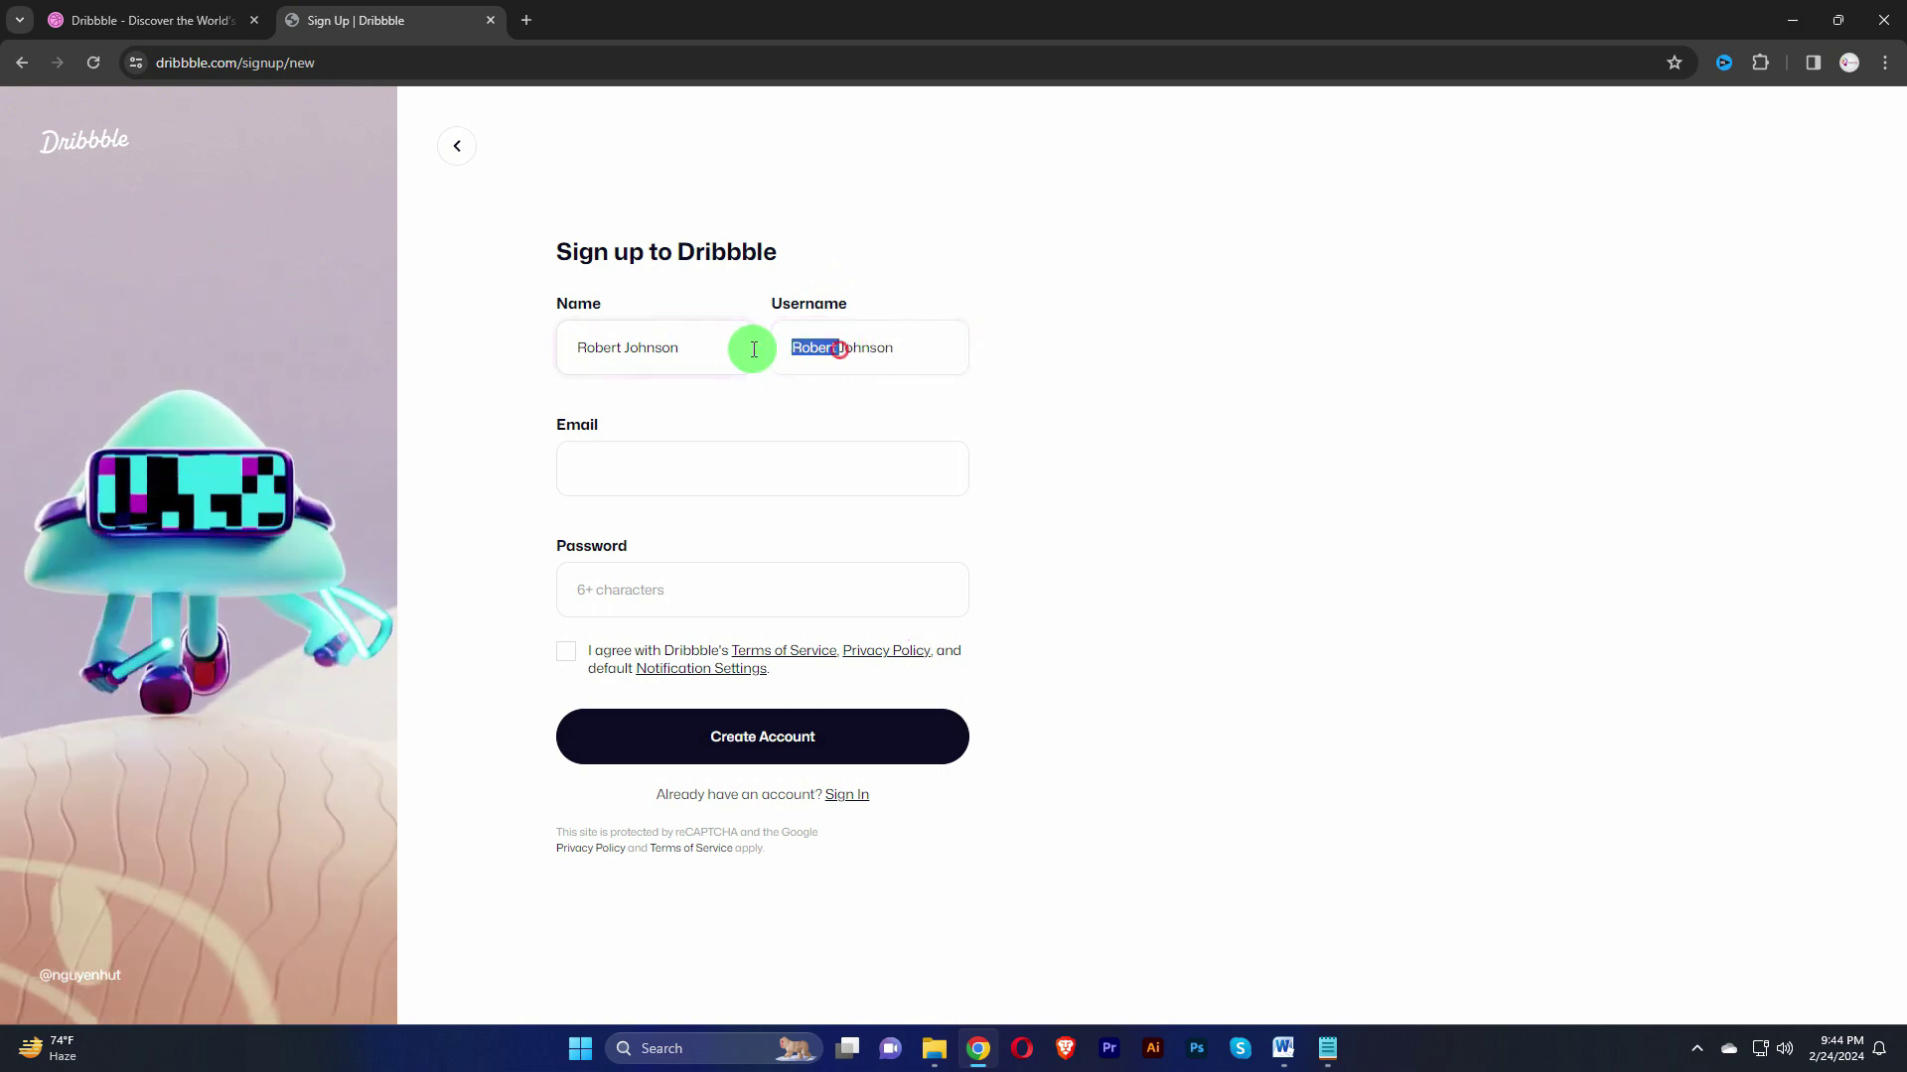
pyautogui.press('BackSpace')
# Step: Enter the email address and account password, accept the terms, and create the account
pyautogui.click(647, 479)
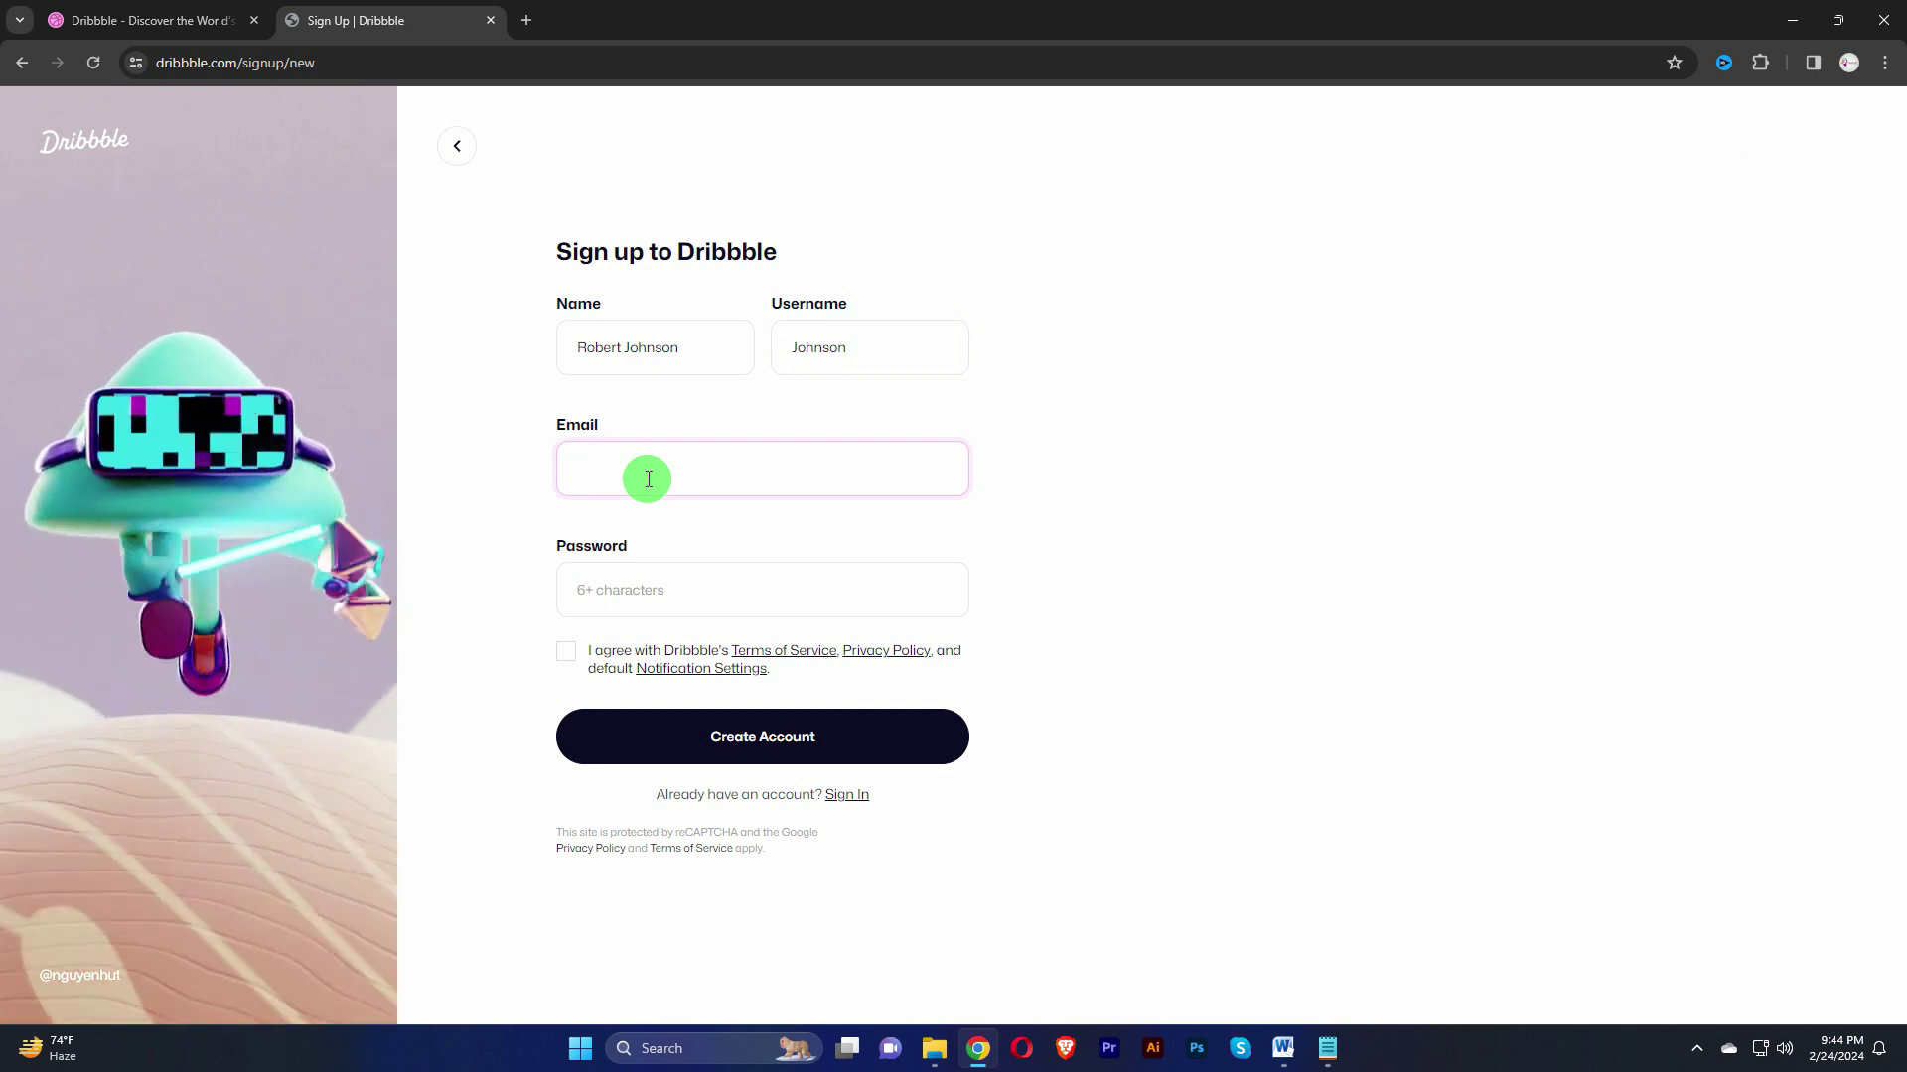
pyautogui.hotkey('ctrl', 'v')
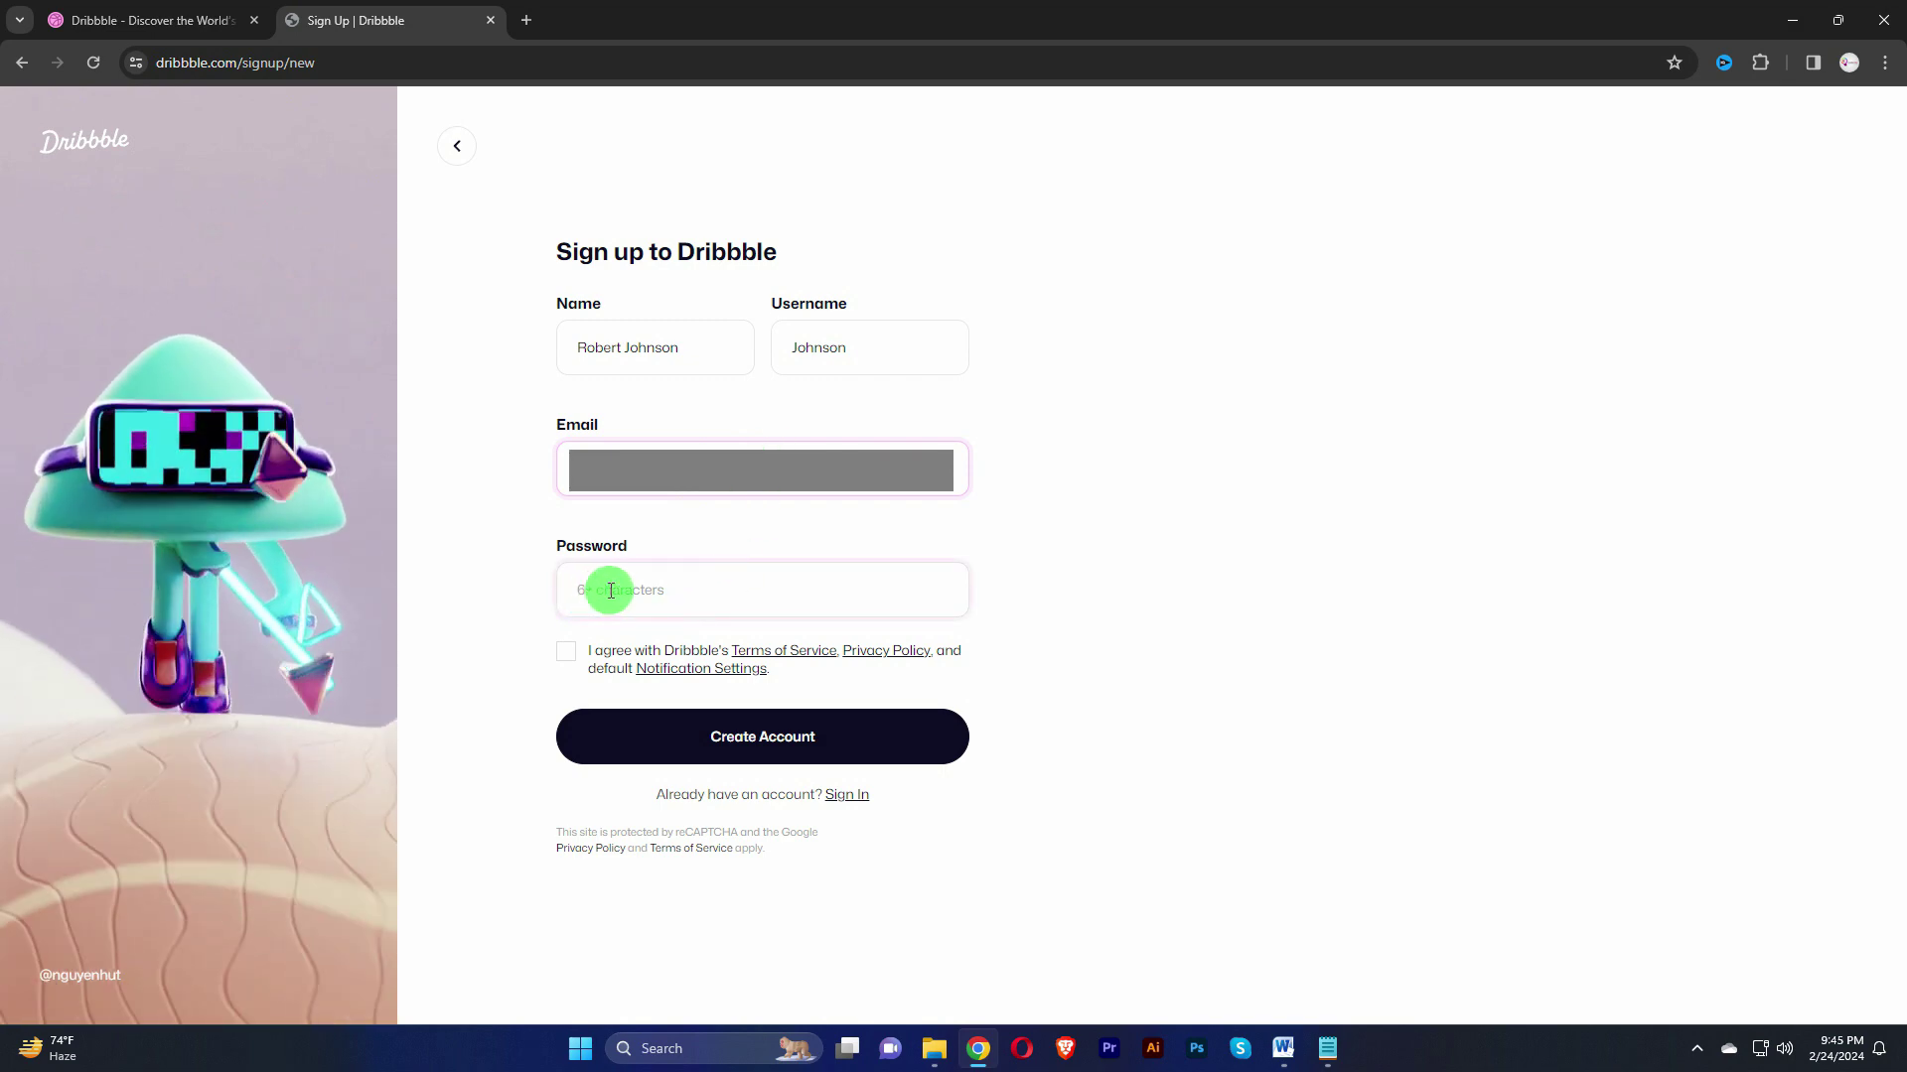
pyautogui.click(659, 591)
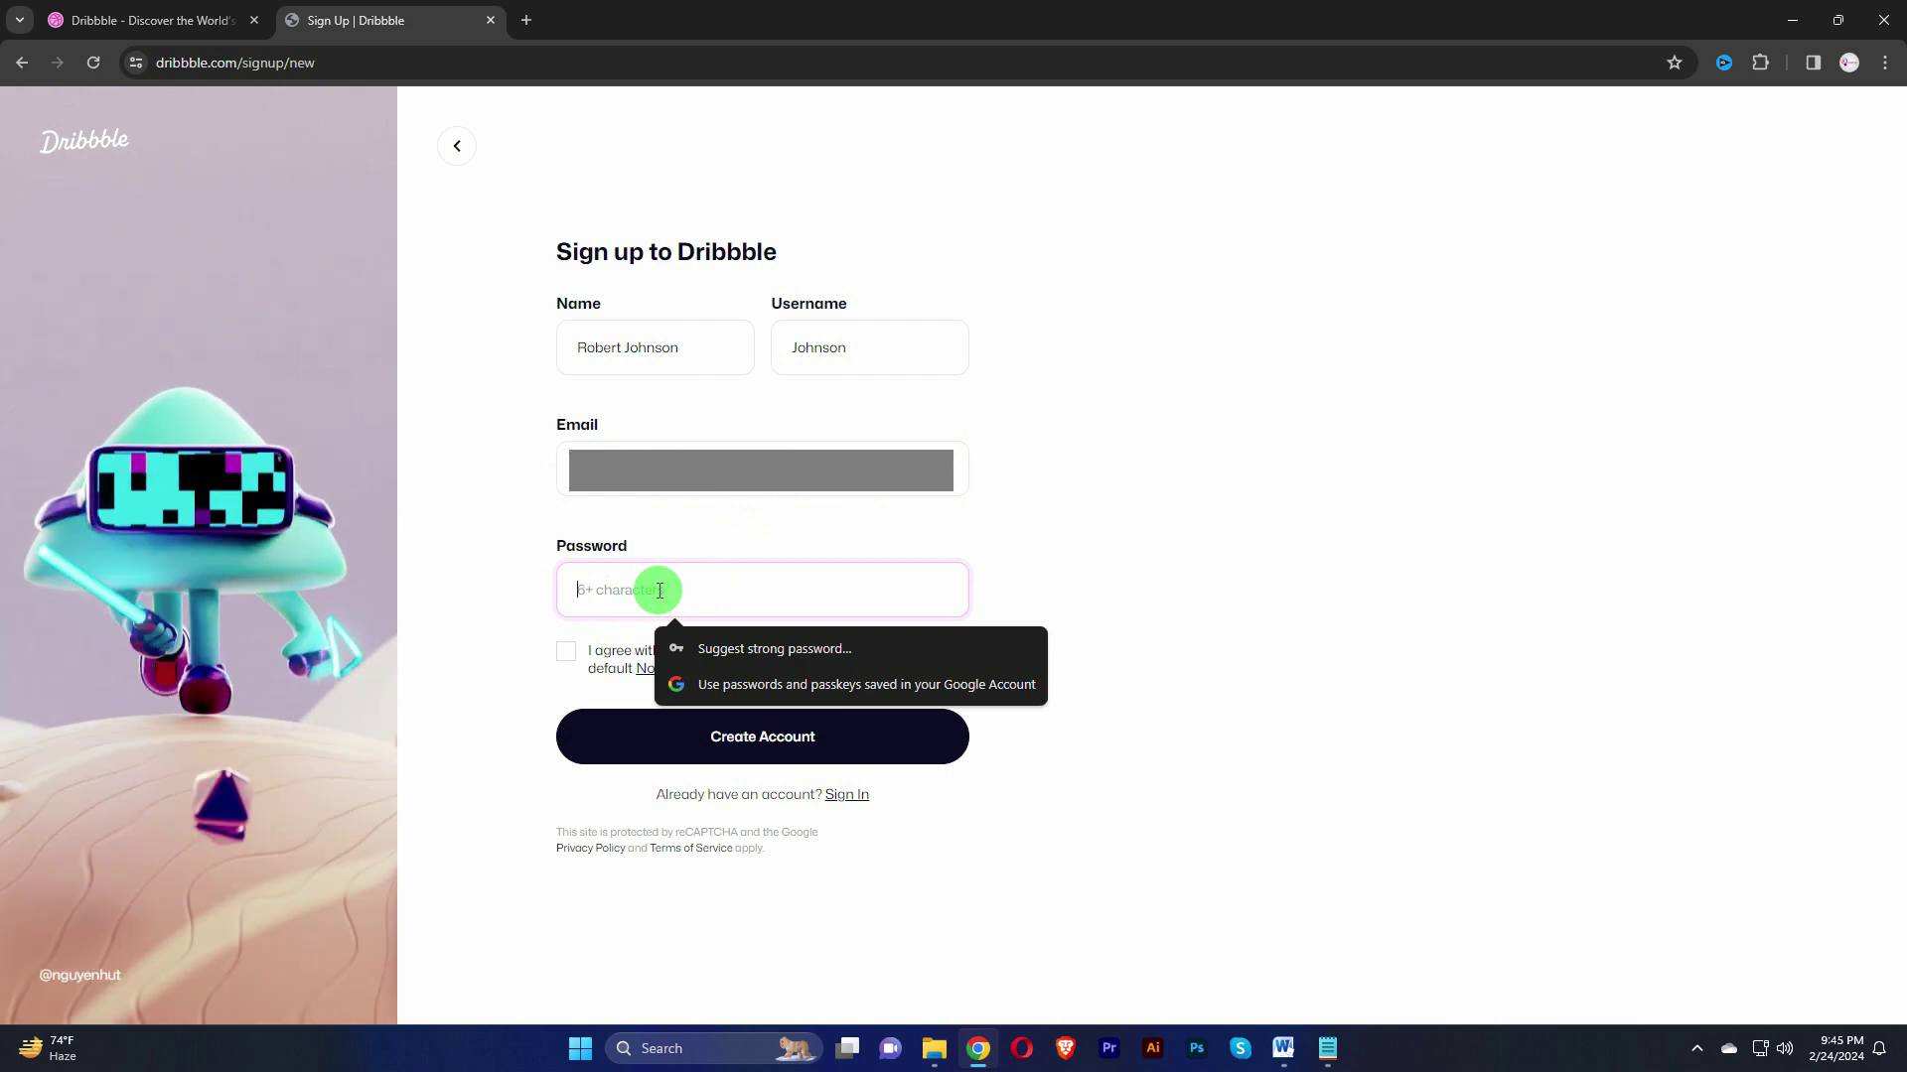
pyautogui.write('*************')
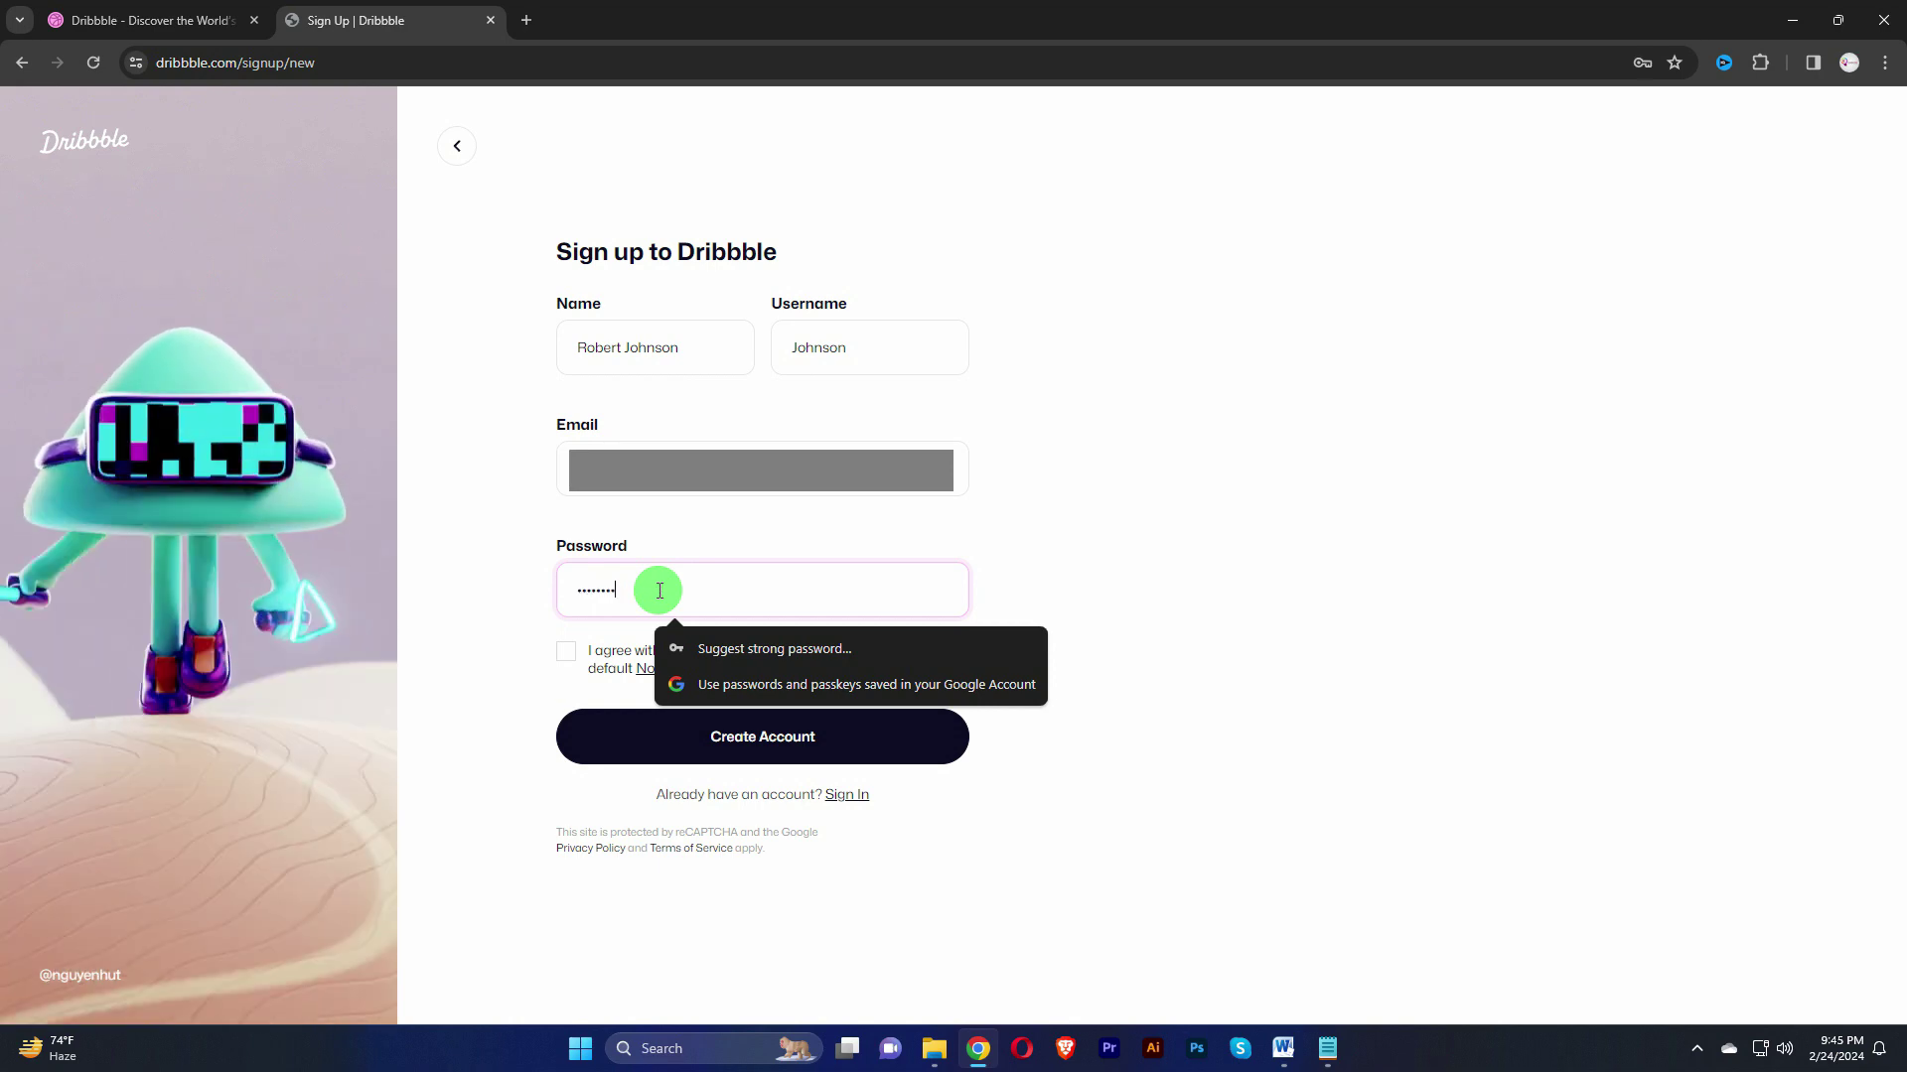
pyautogui.click(1197, 591)
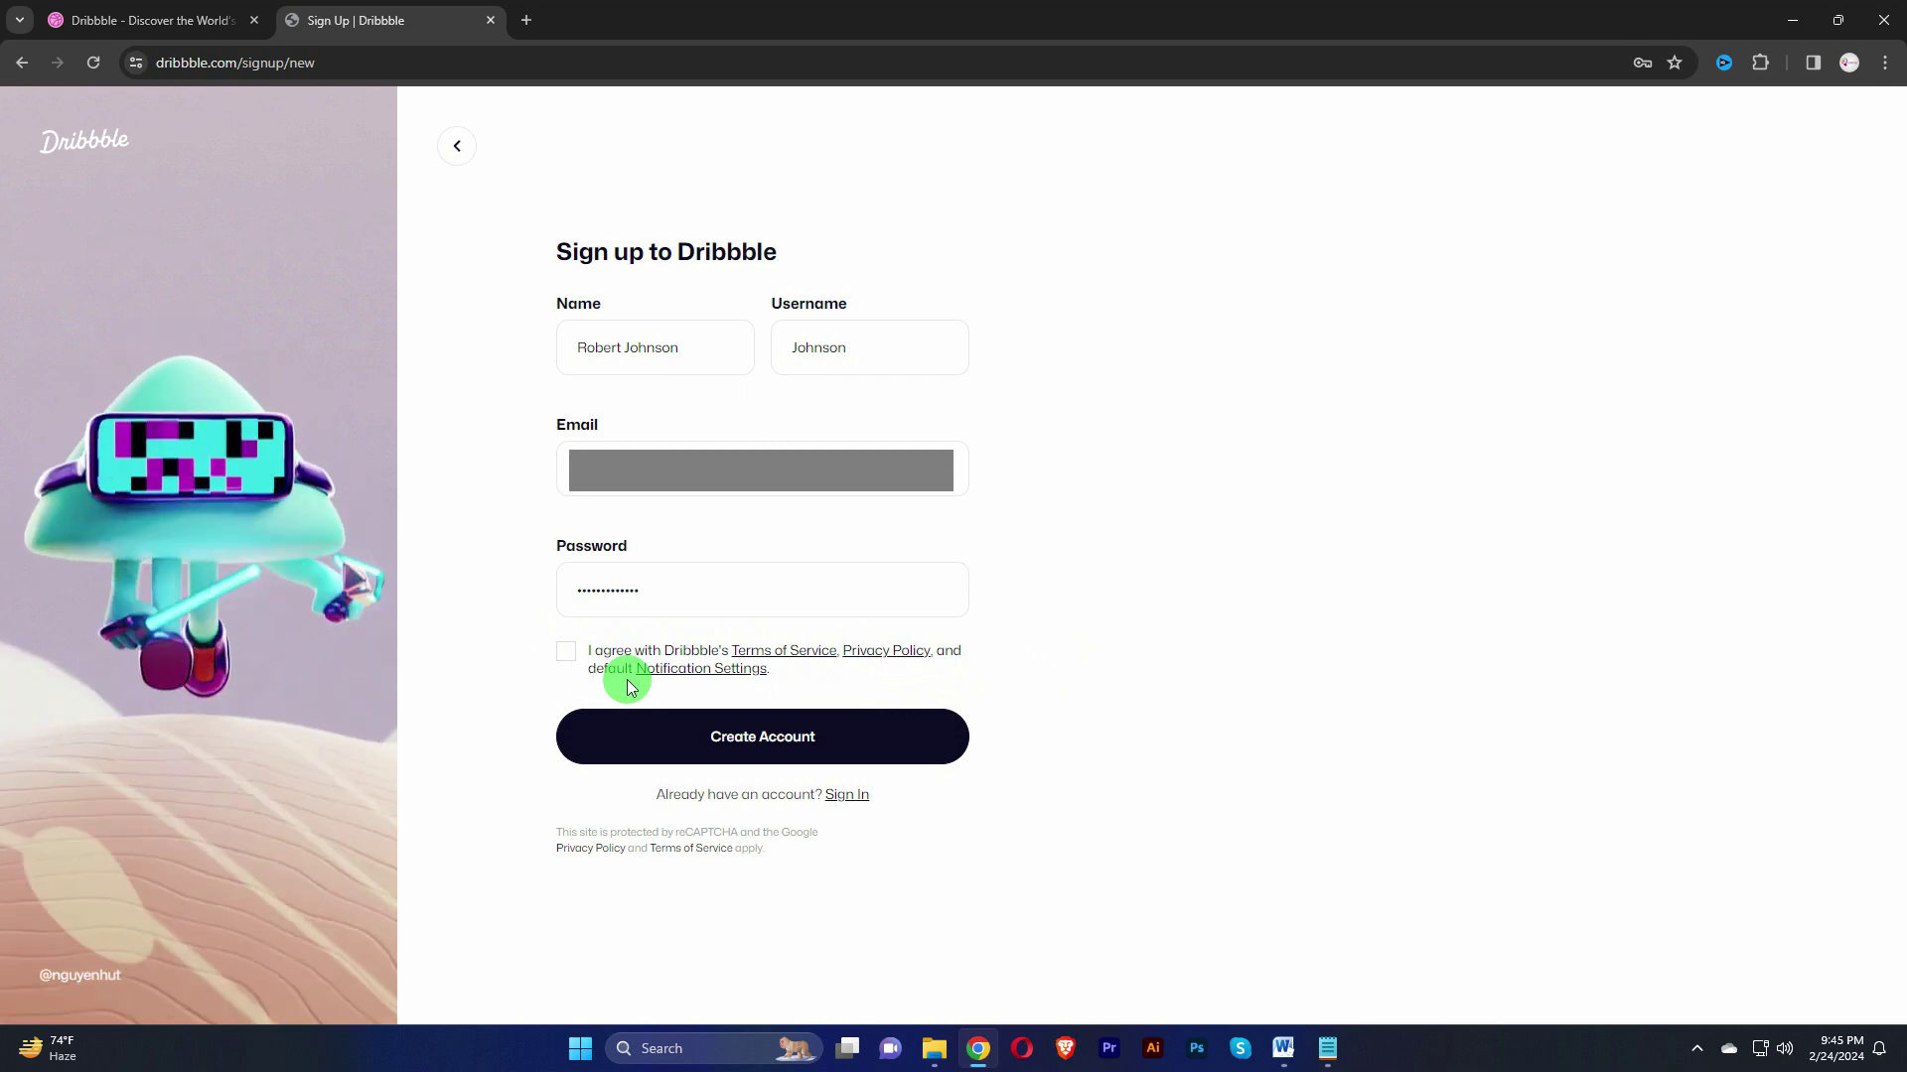
pyautogui.click(568, 653)
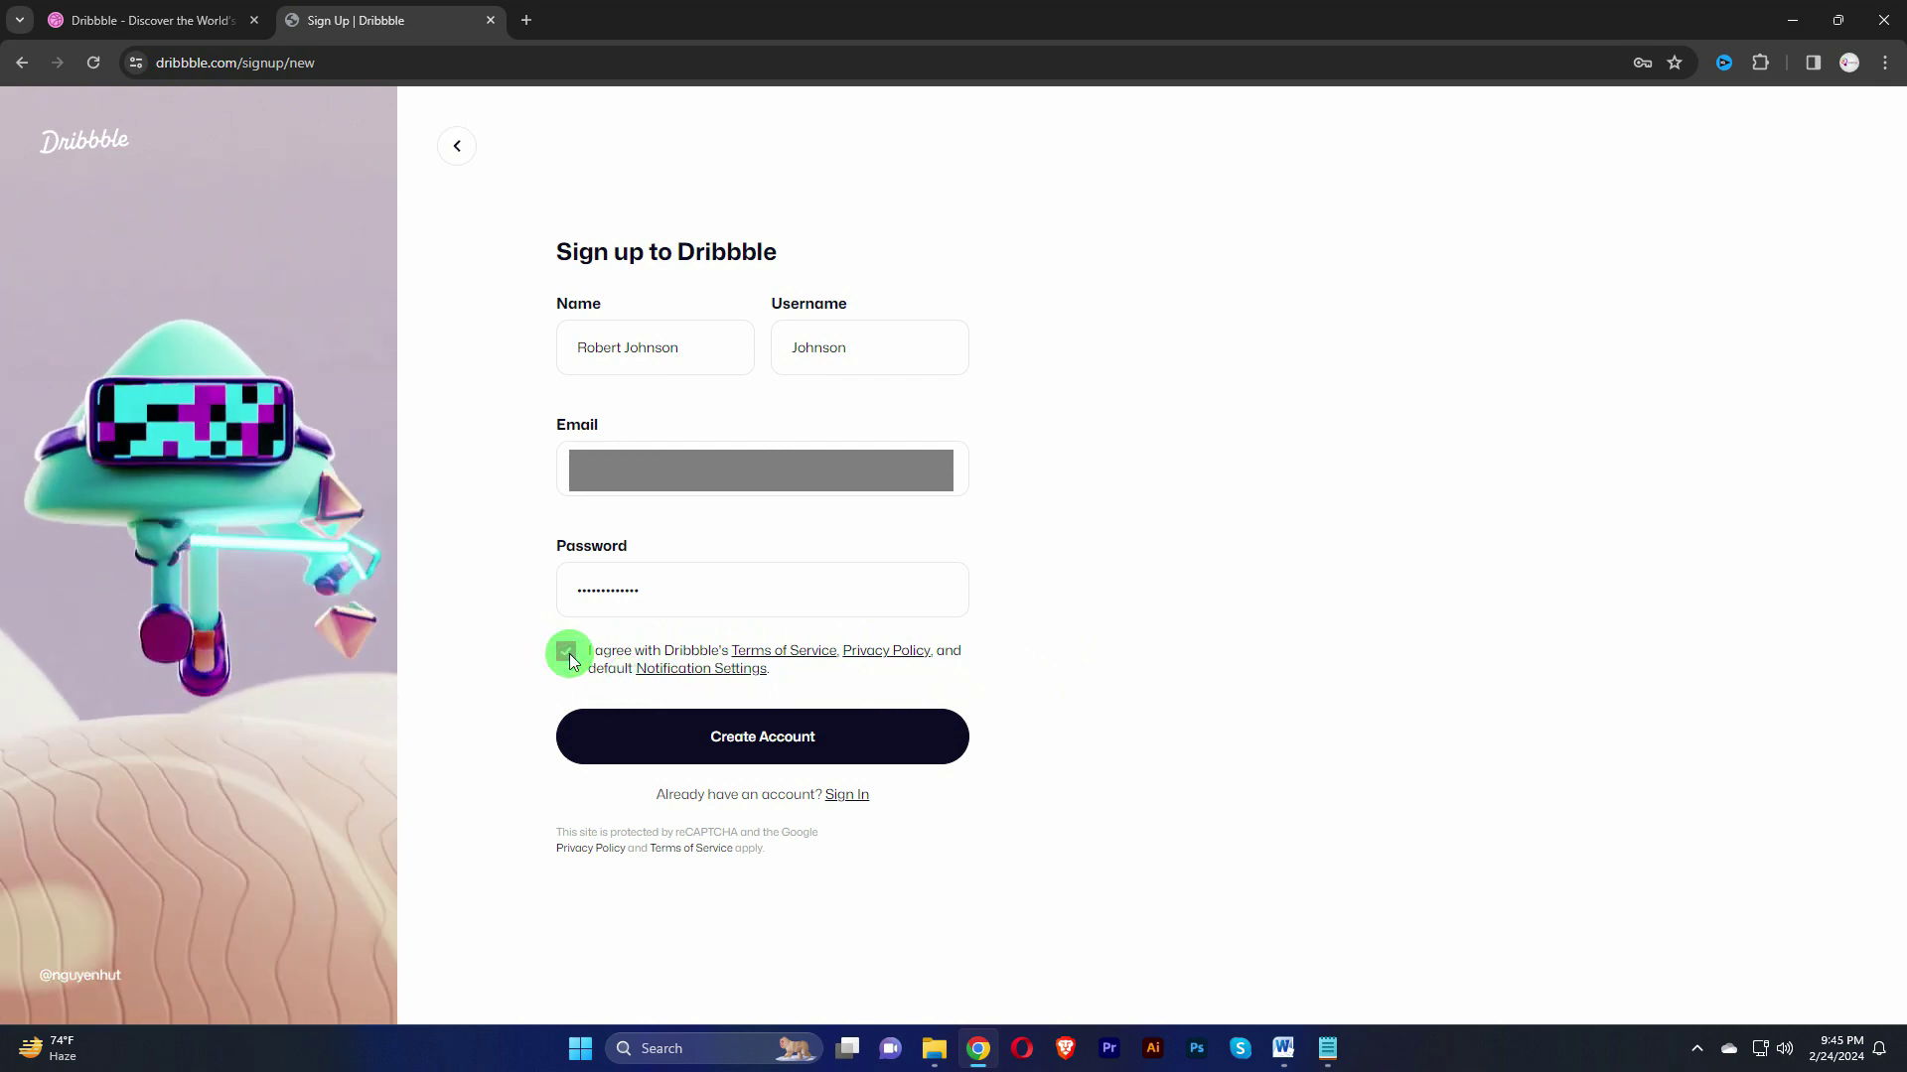
pyautogui.click(830, 755)
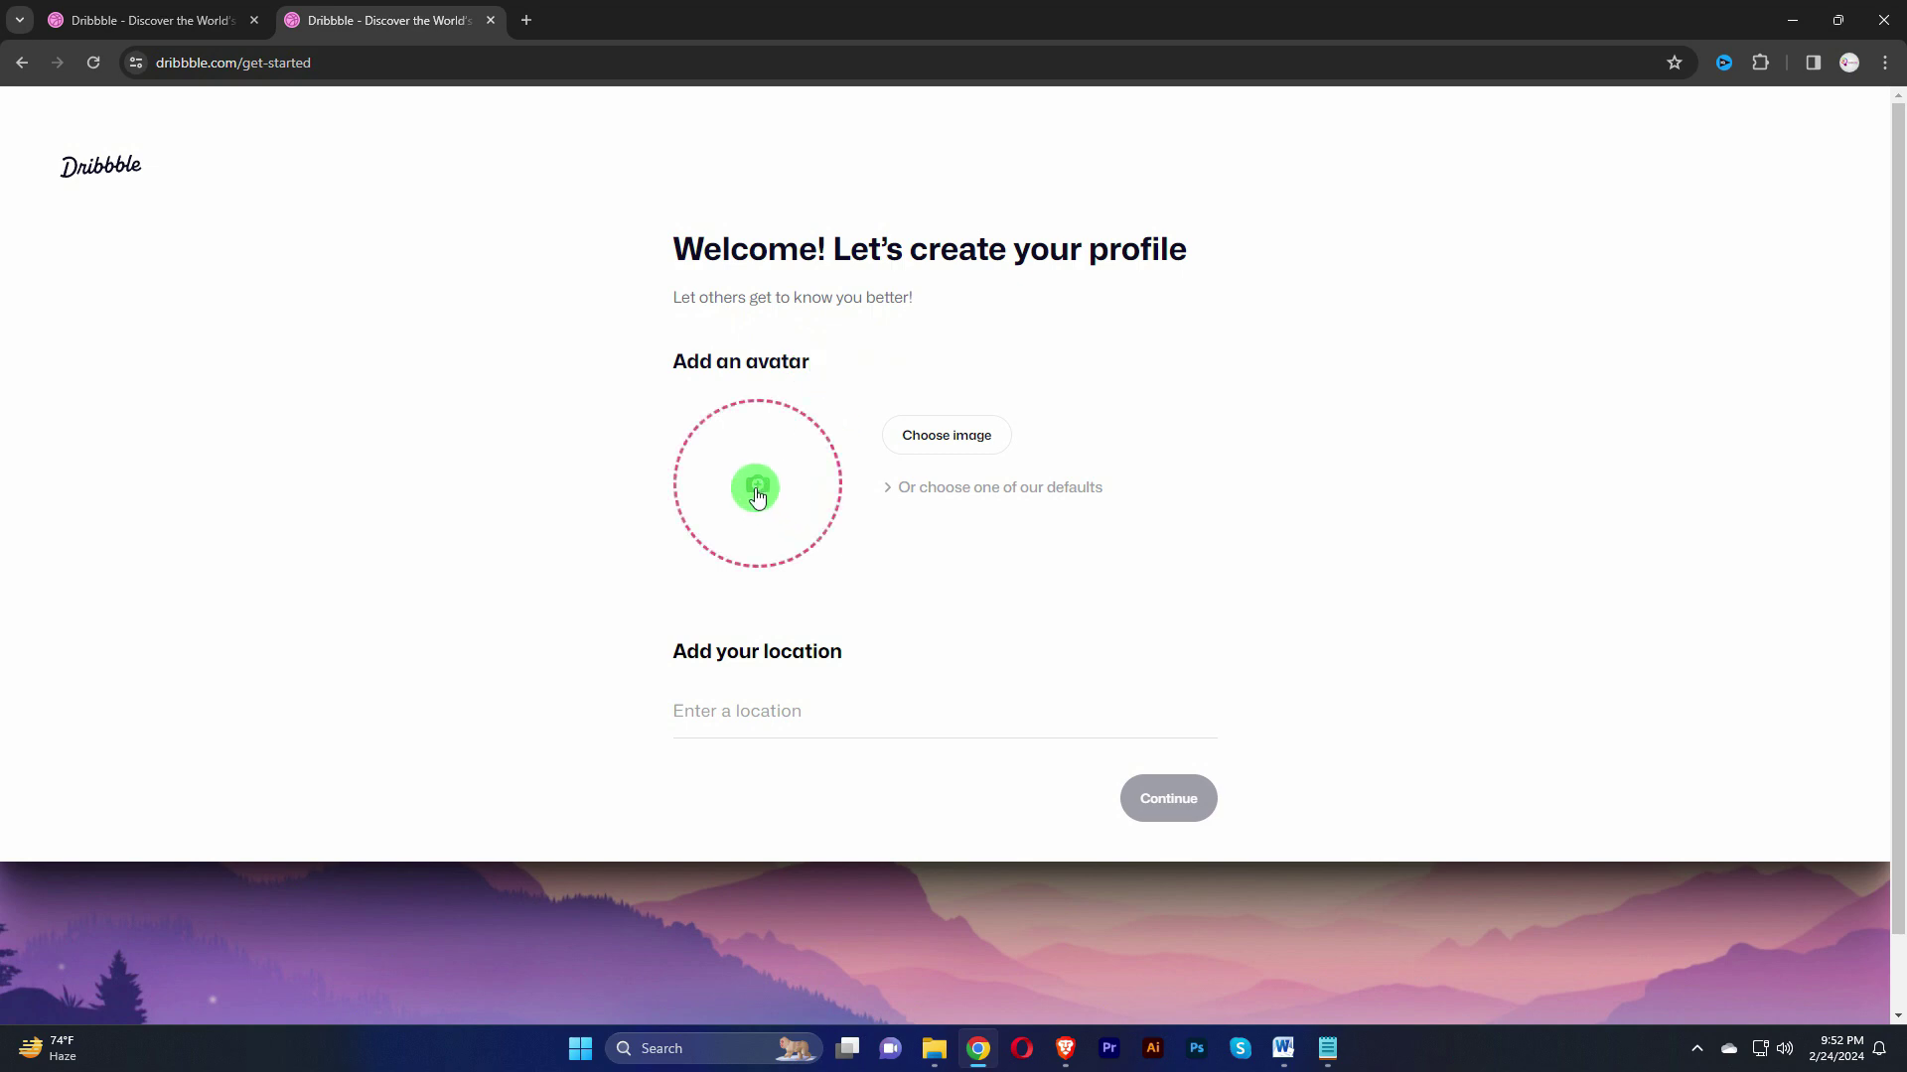
# Step: Upload the portrait photo from D:\Dribbble Account\Video as the avatar, set location Dhaka, Bangladesh, and continue
pyautogui.click(951, 438)
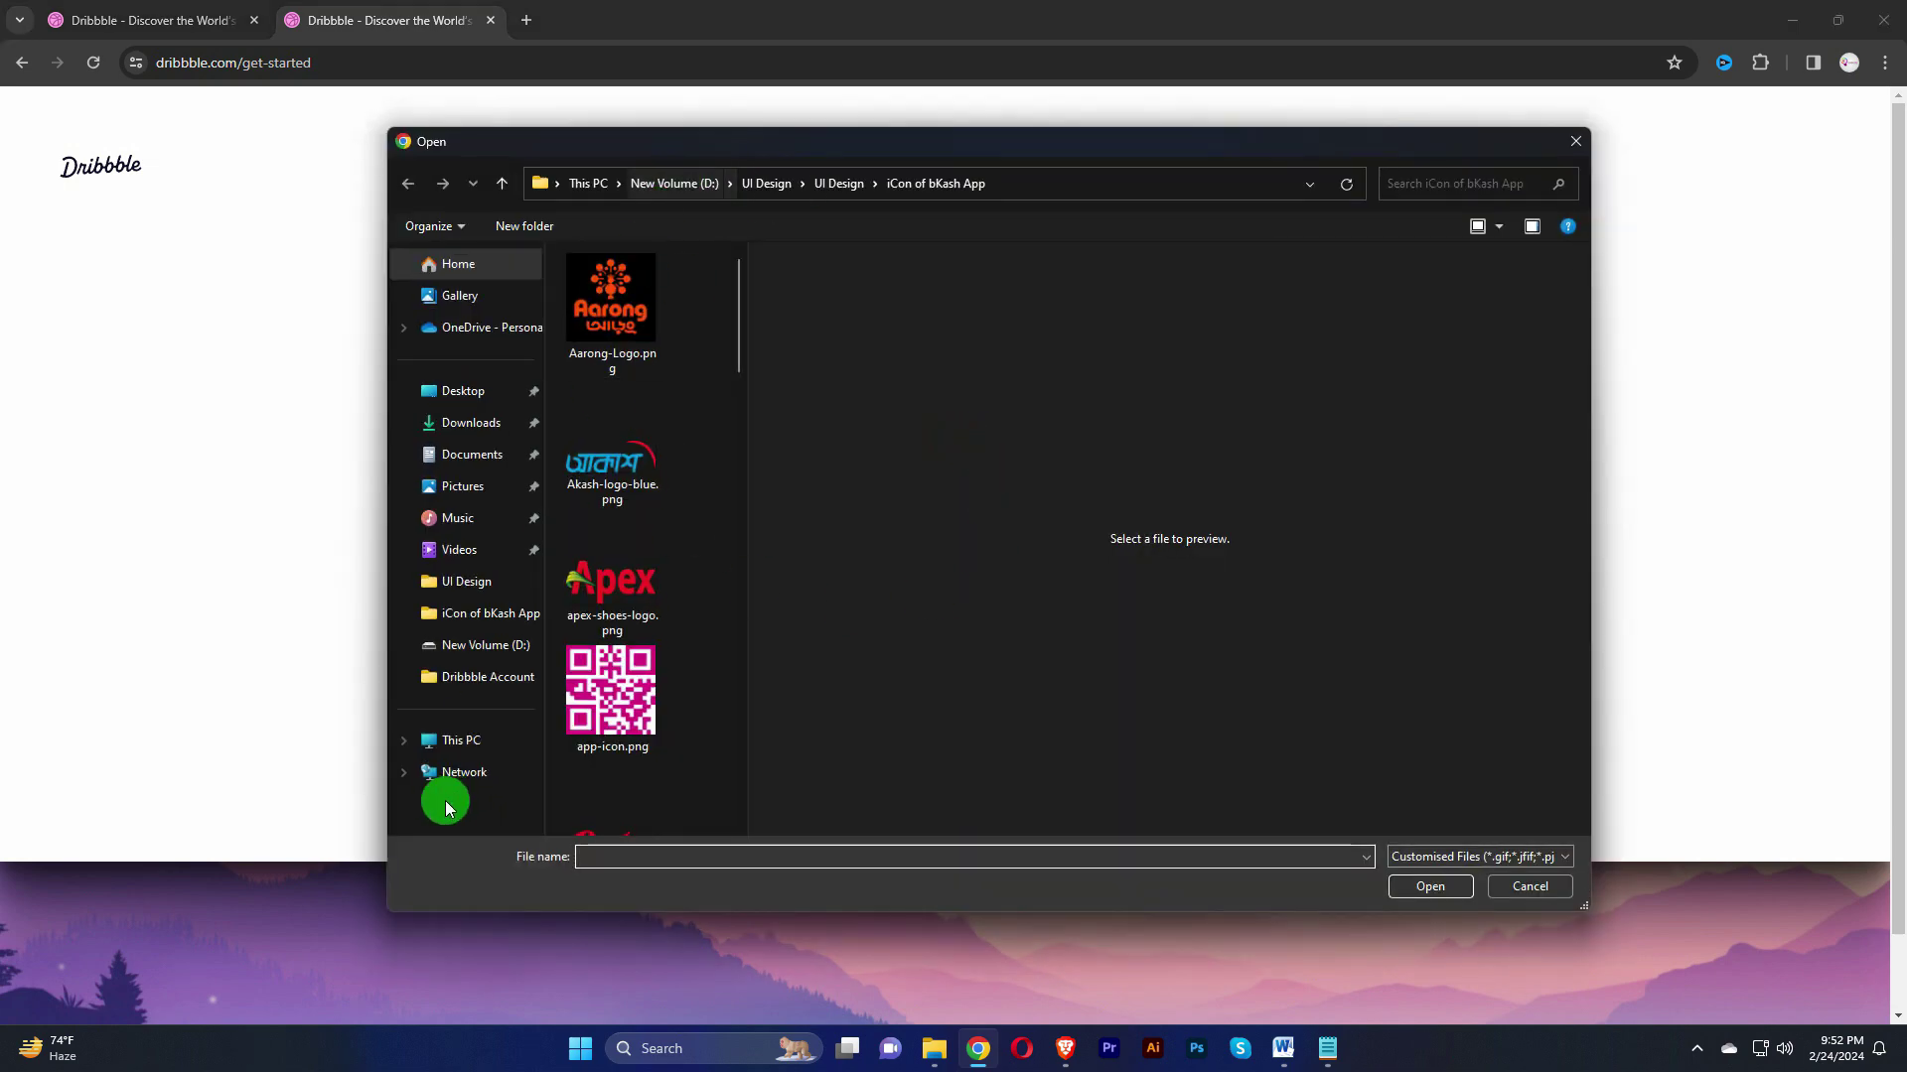
pyautogui.click(466, 740)
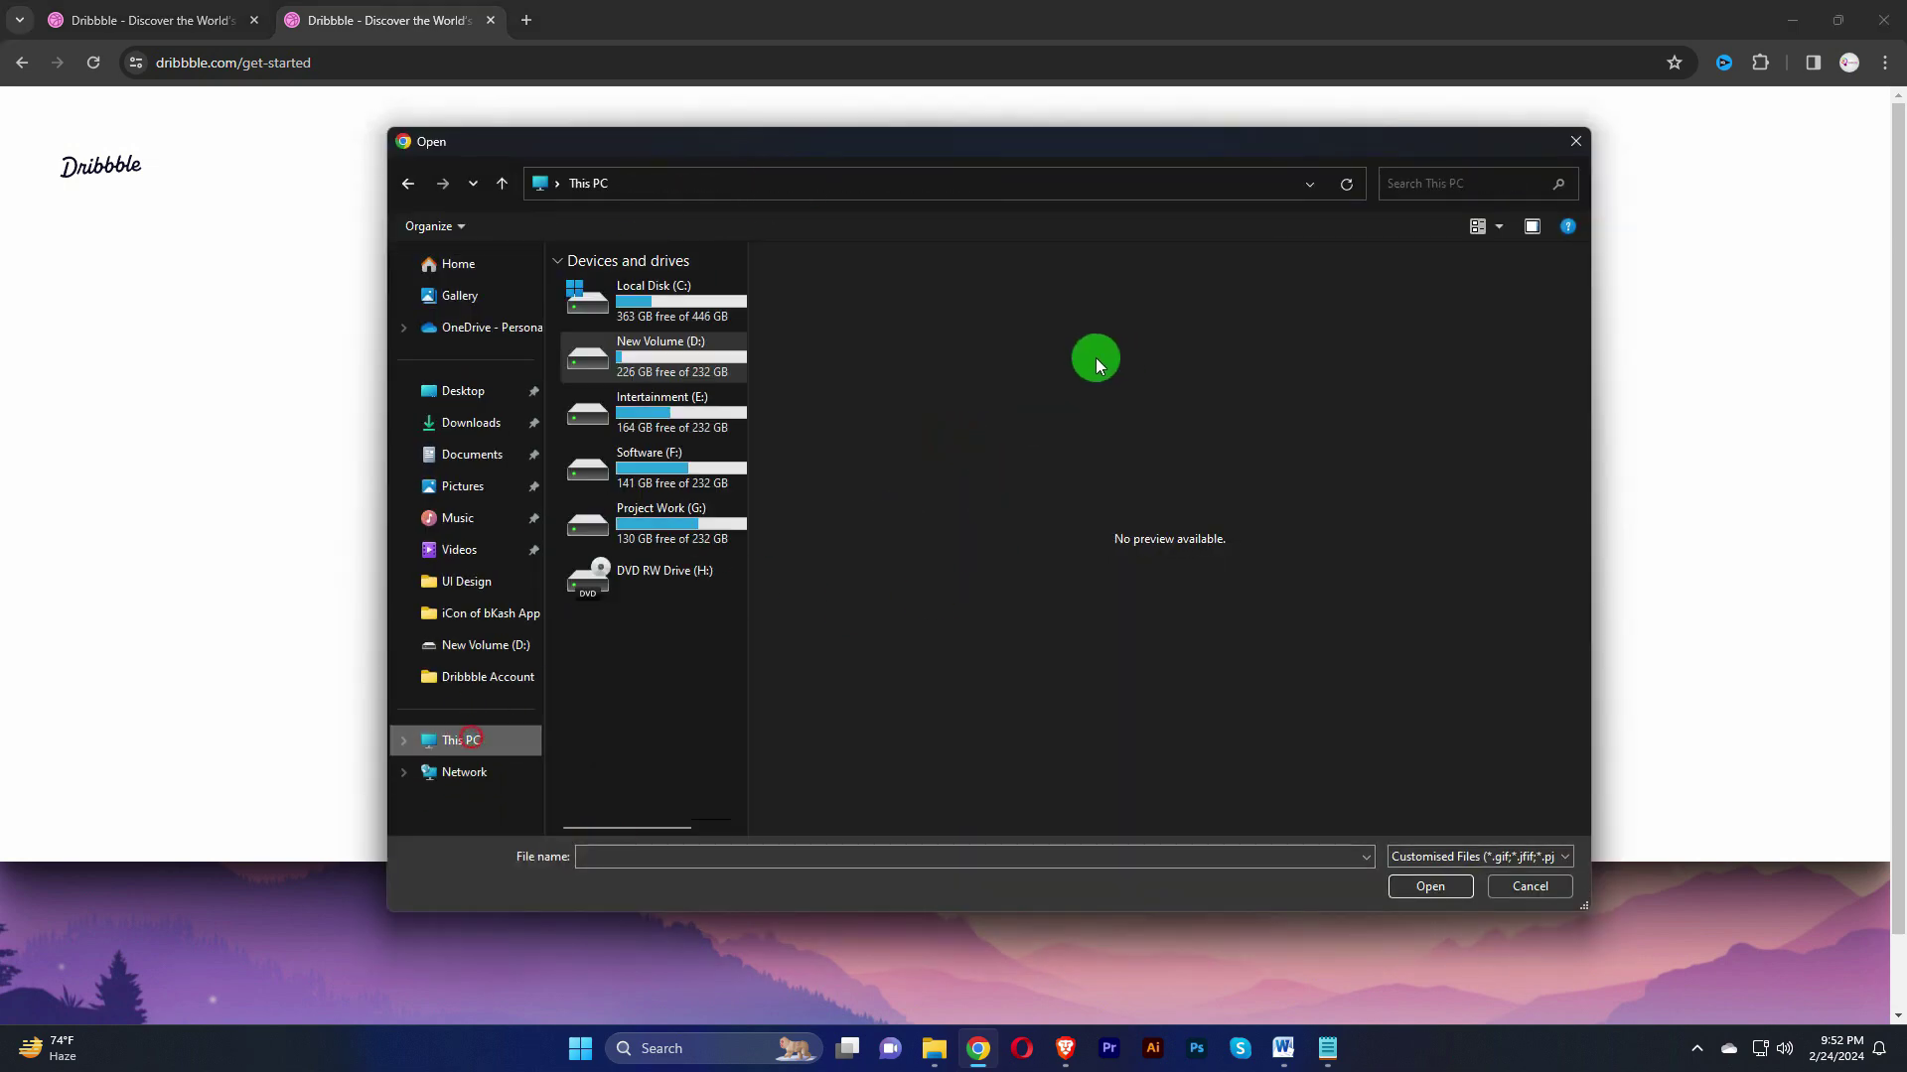
pyautogui.doubleClick(661, 378)
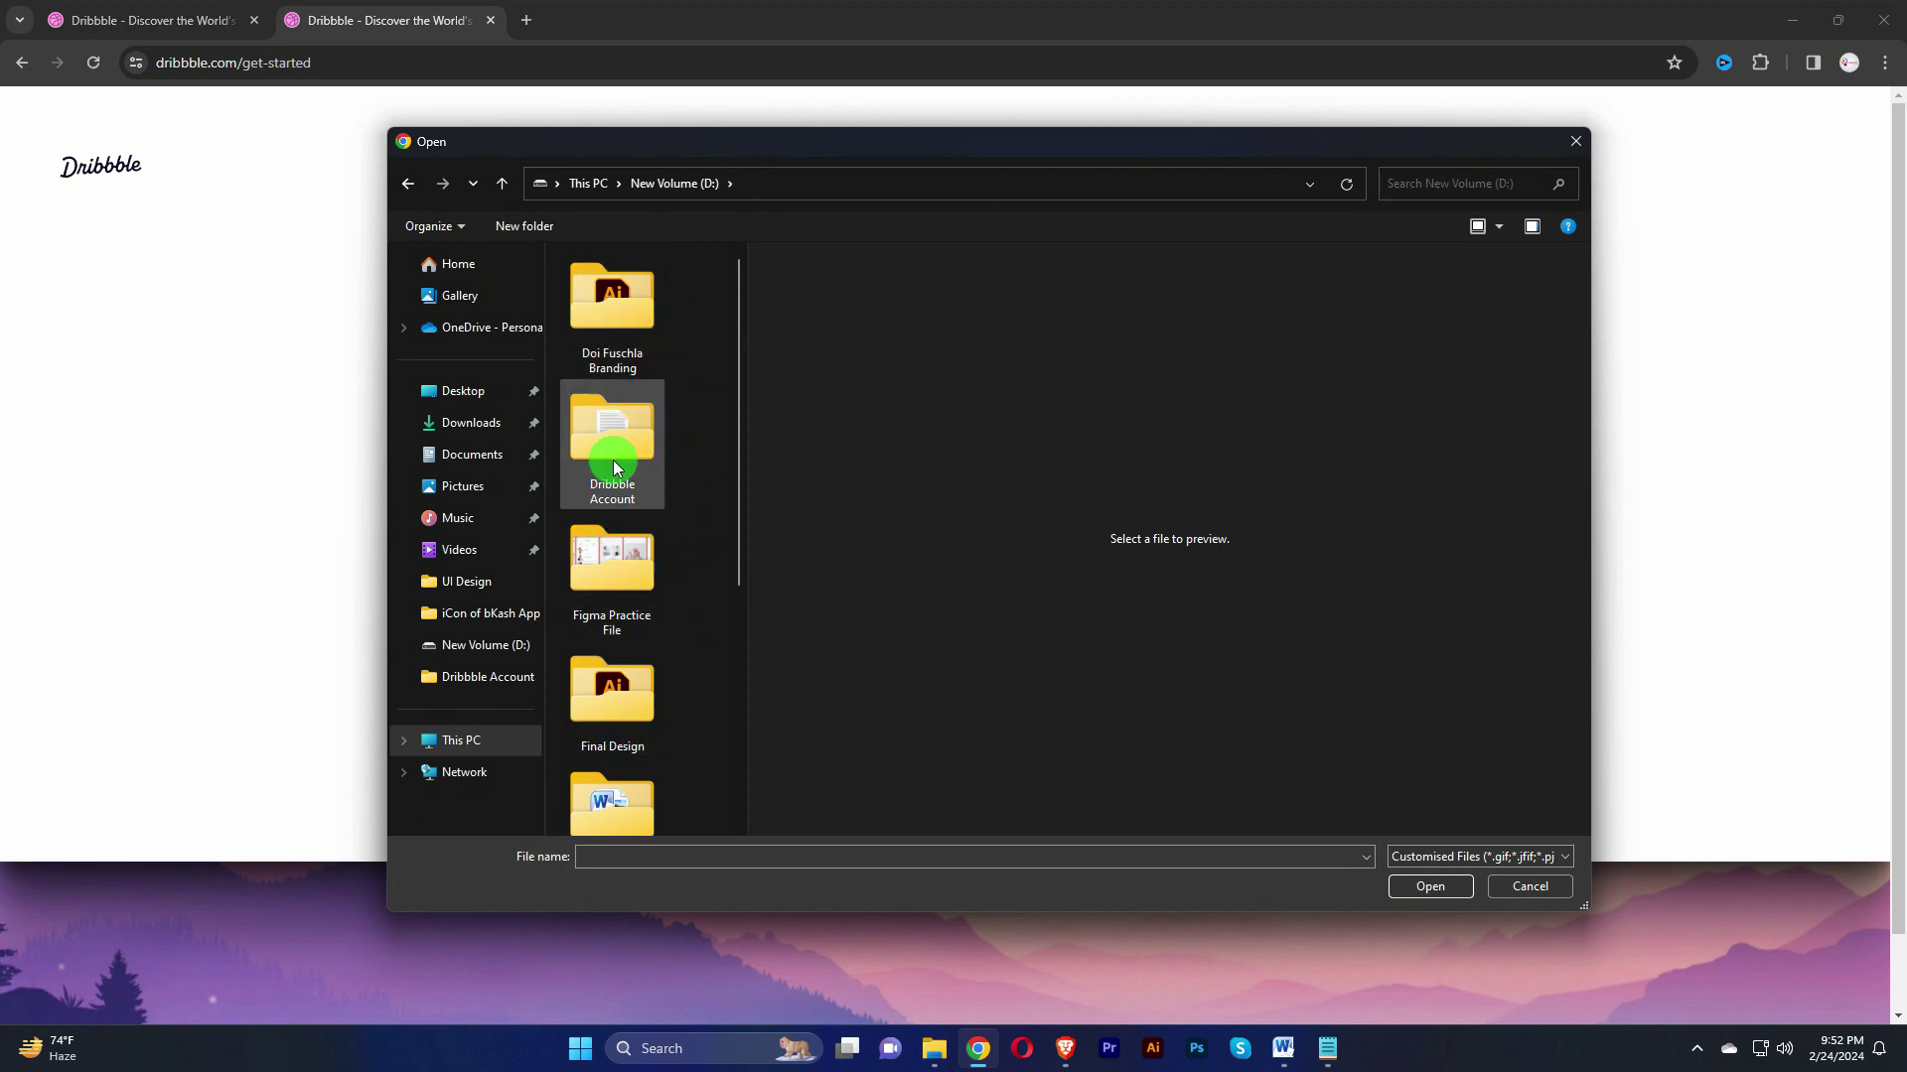
pyautogui.doubleClick(616, 467)
pyautogui.doubleClick(618, 311)
pyautogui.click(611, 296)
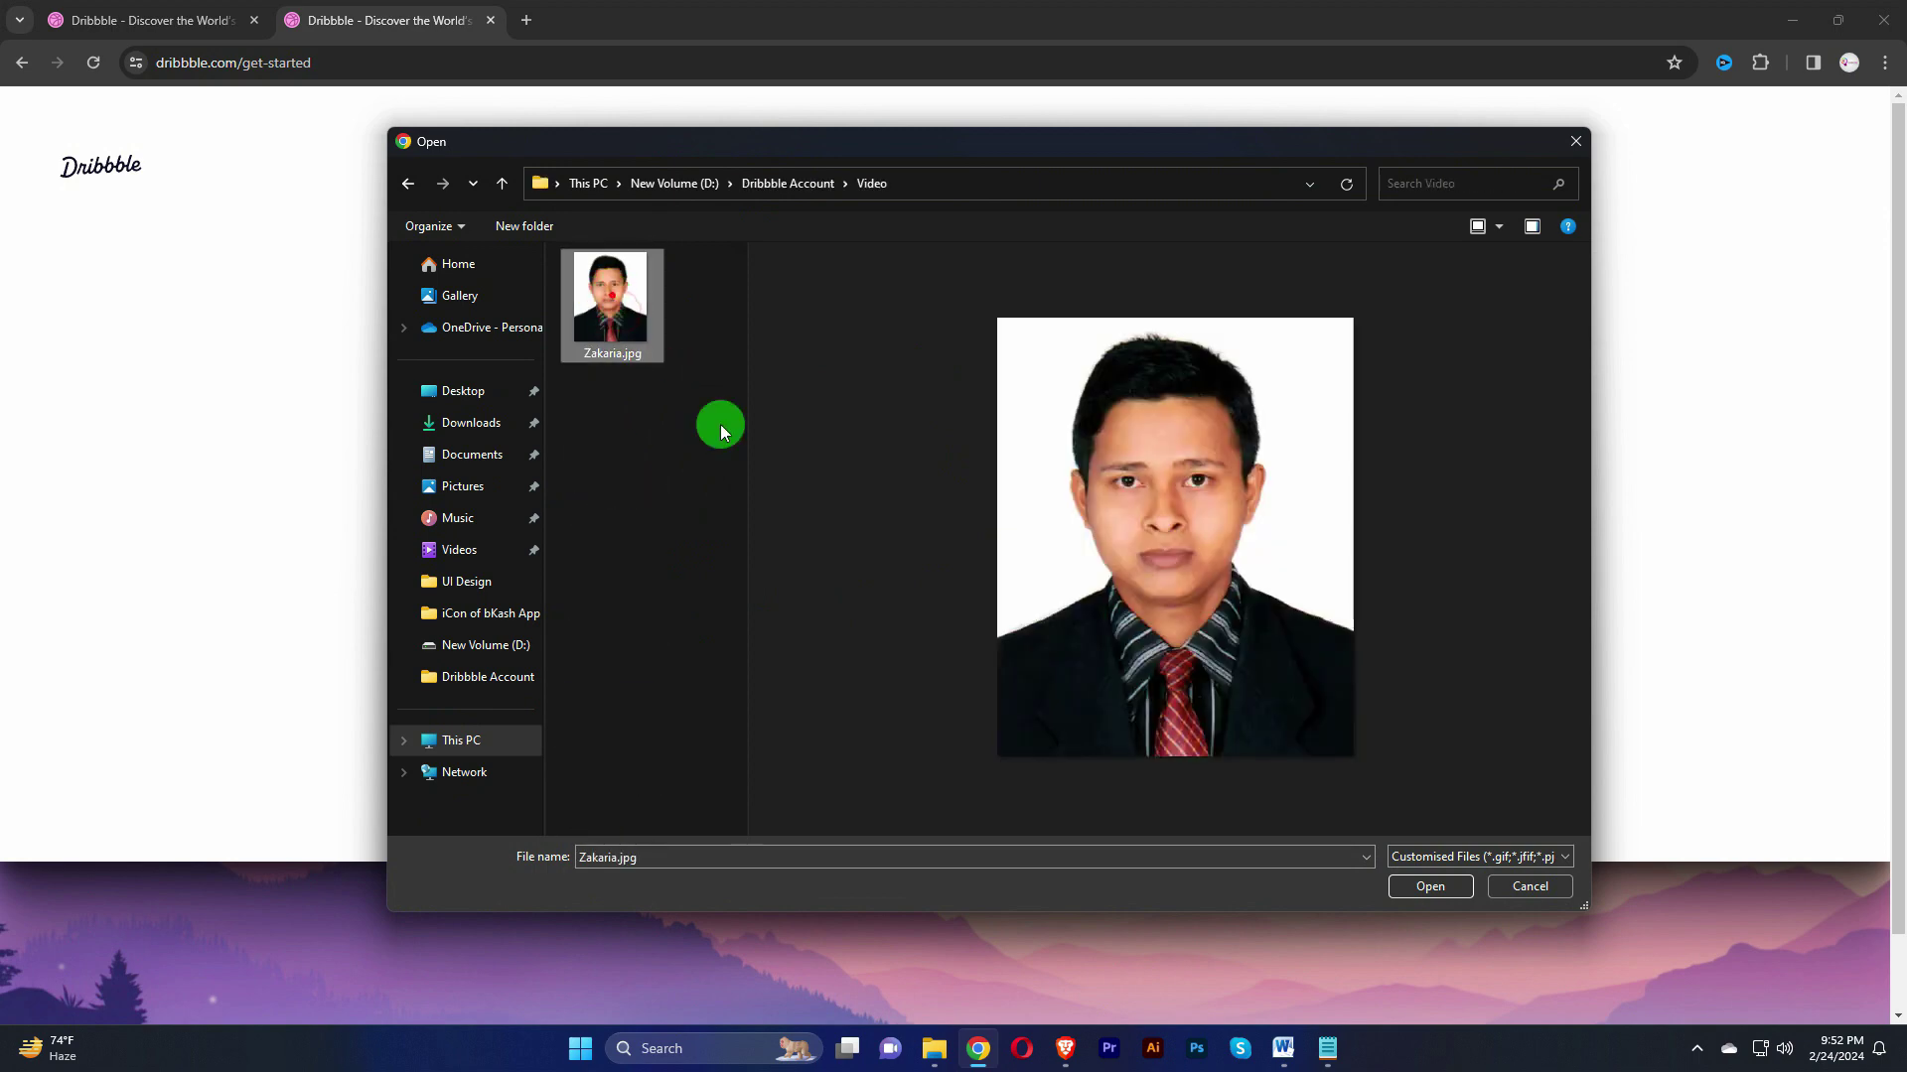
pyautogui.click(1430, 886)
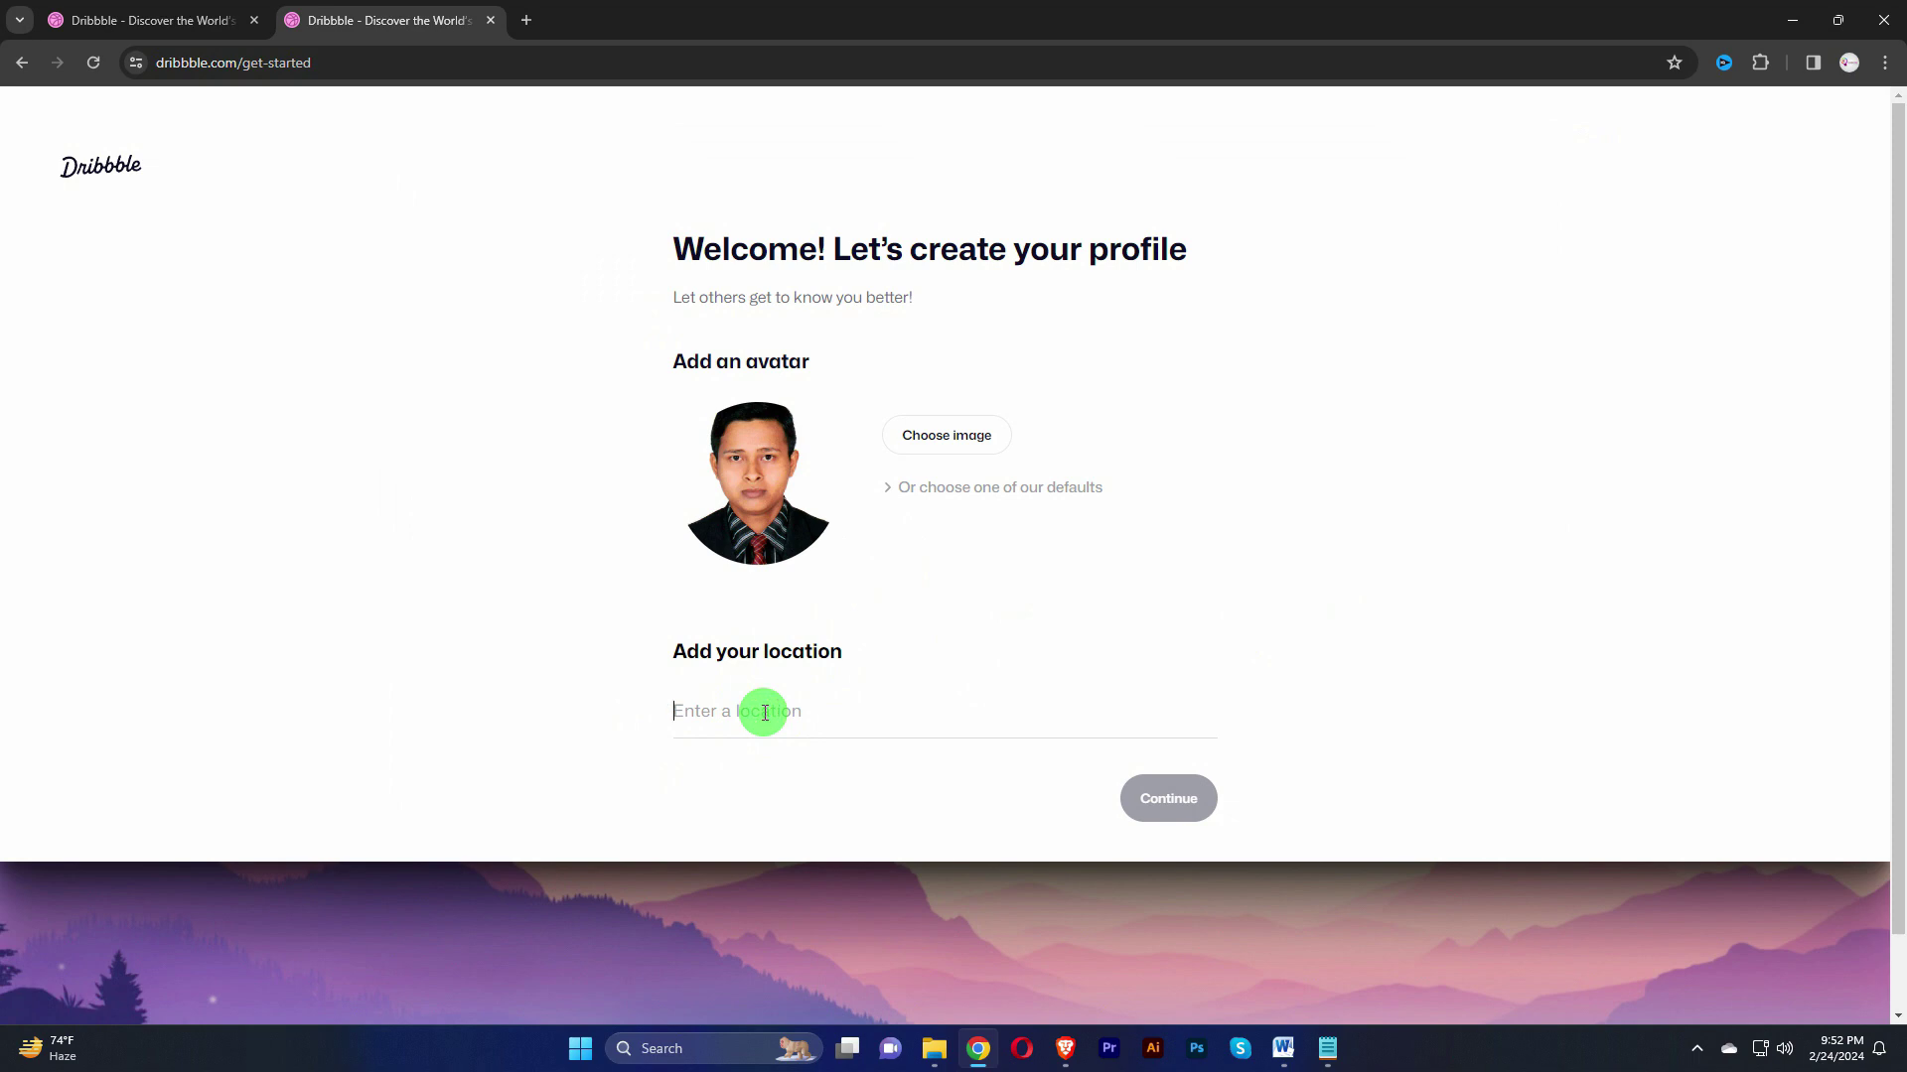
pyautogui.write('Dhaka, Bangladesh')
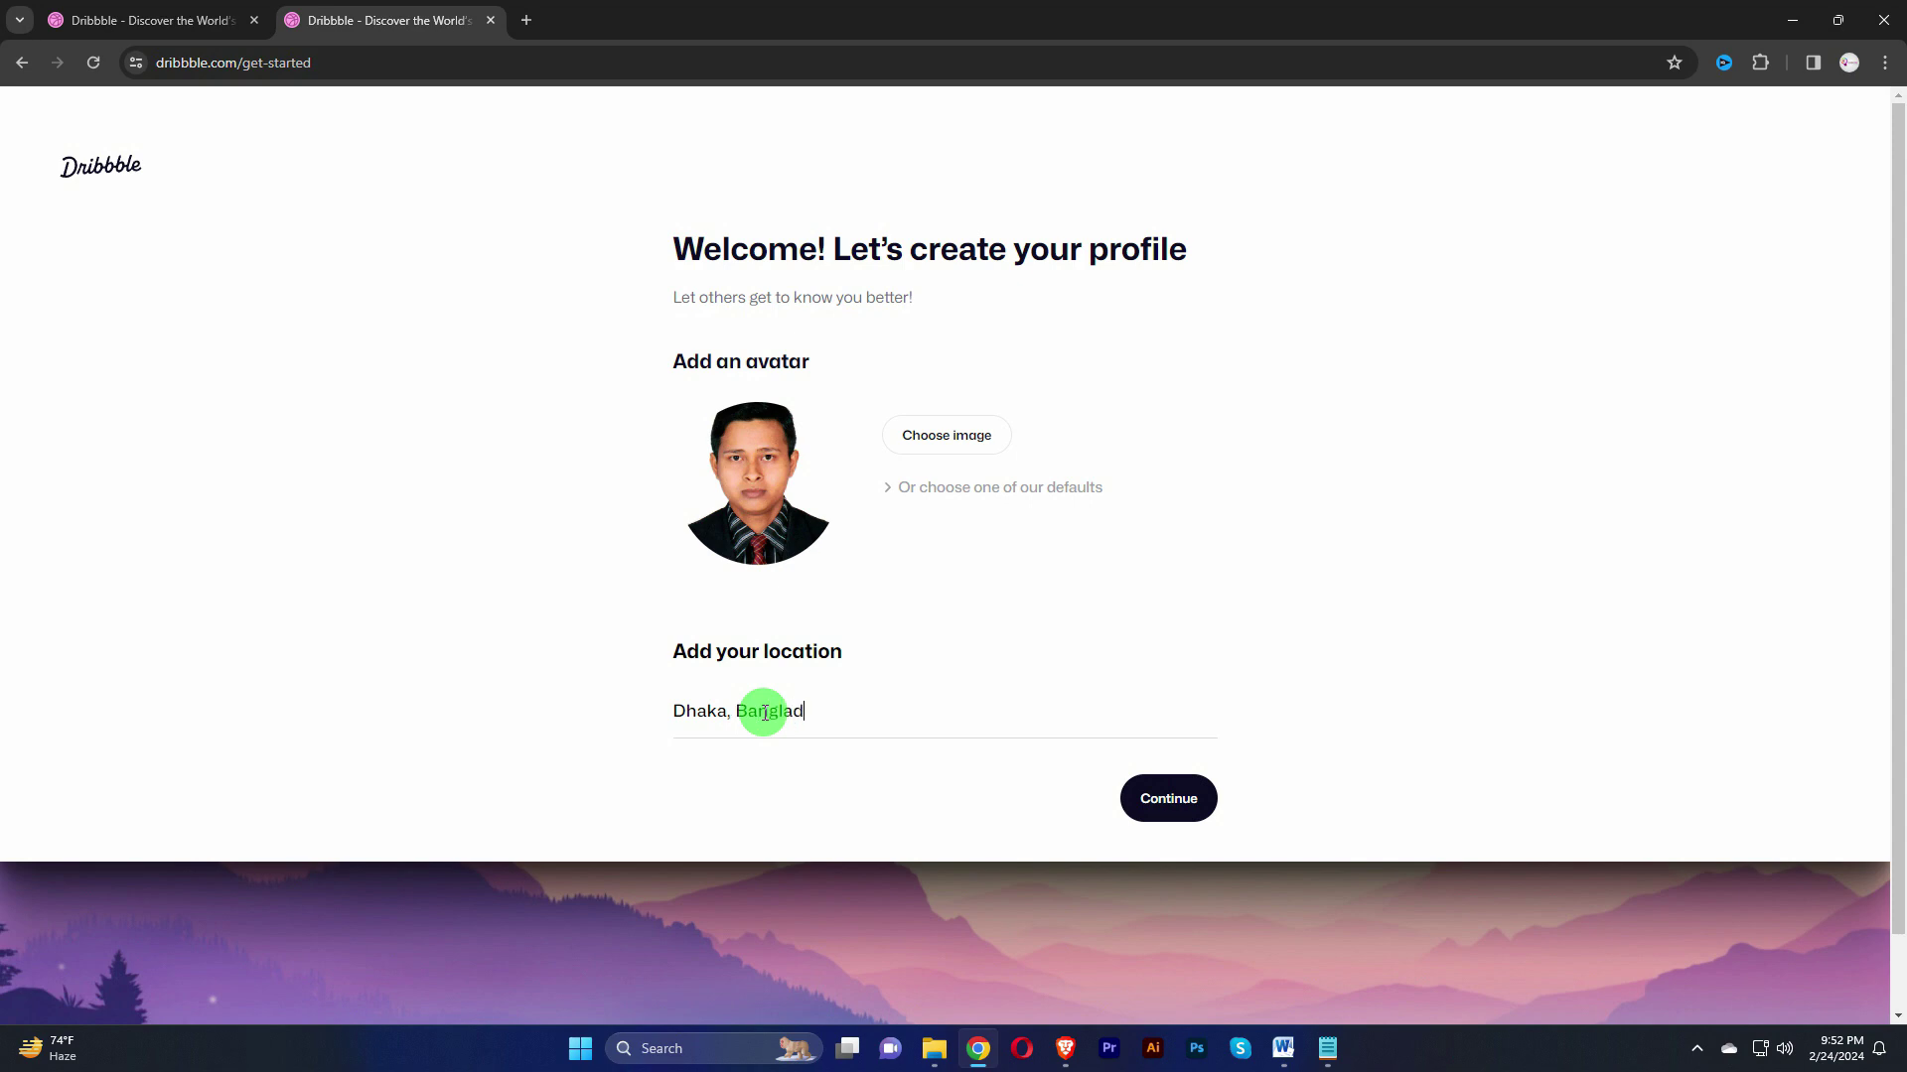
pyautogui.click(1159, 800)
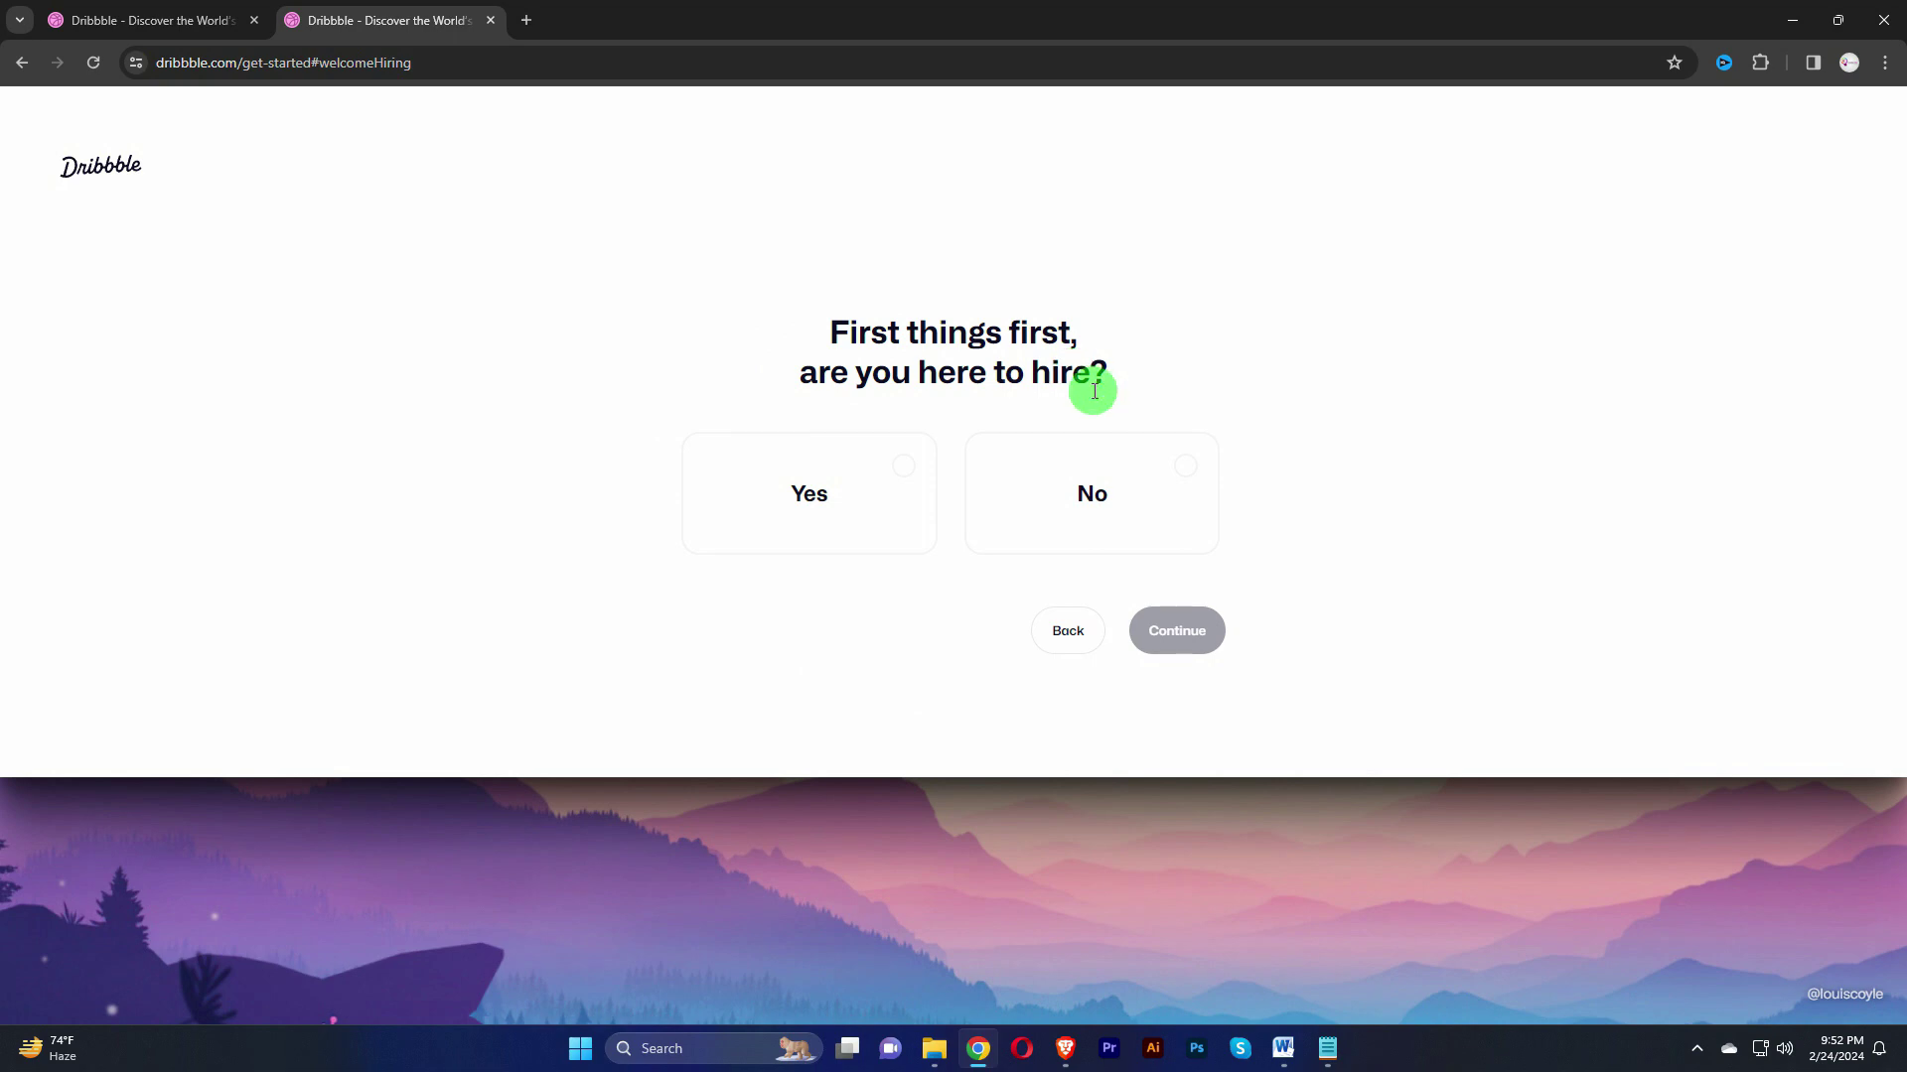
# Step: Answer No to being here to hire and Yes to being a designer, continuing past both
pyautogui.click(1185, 473)
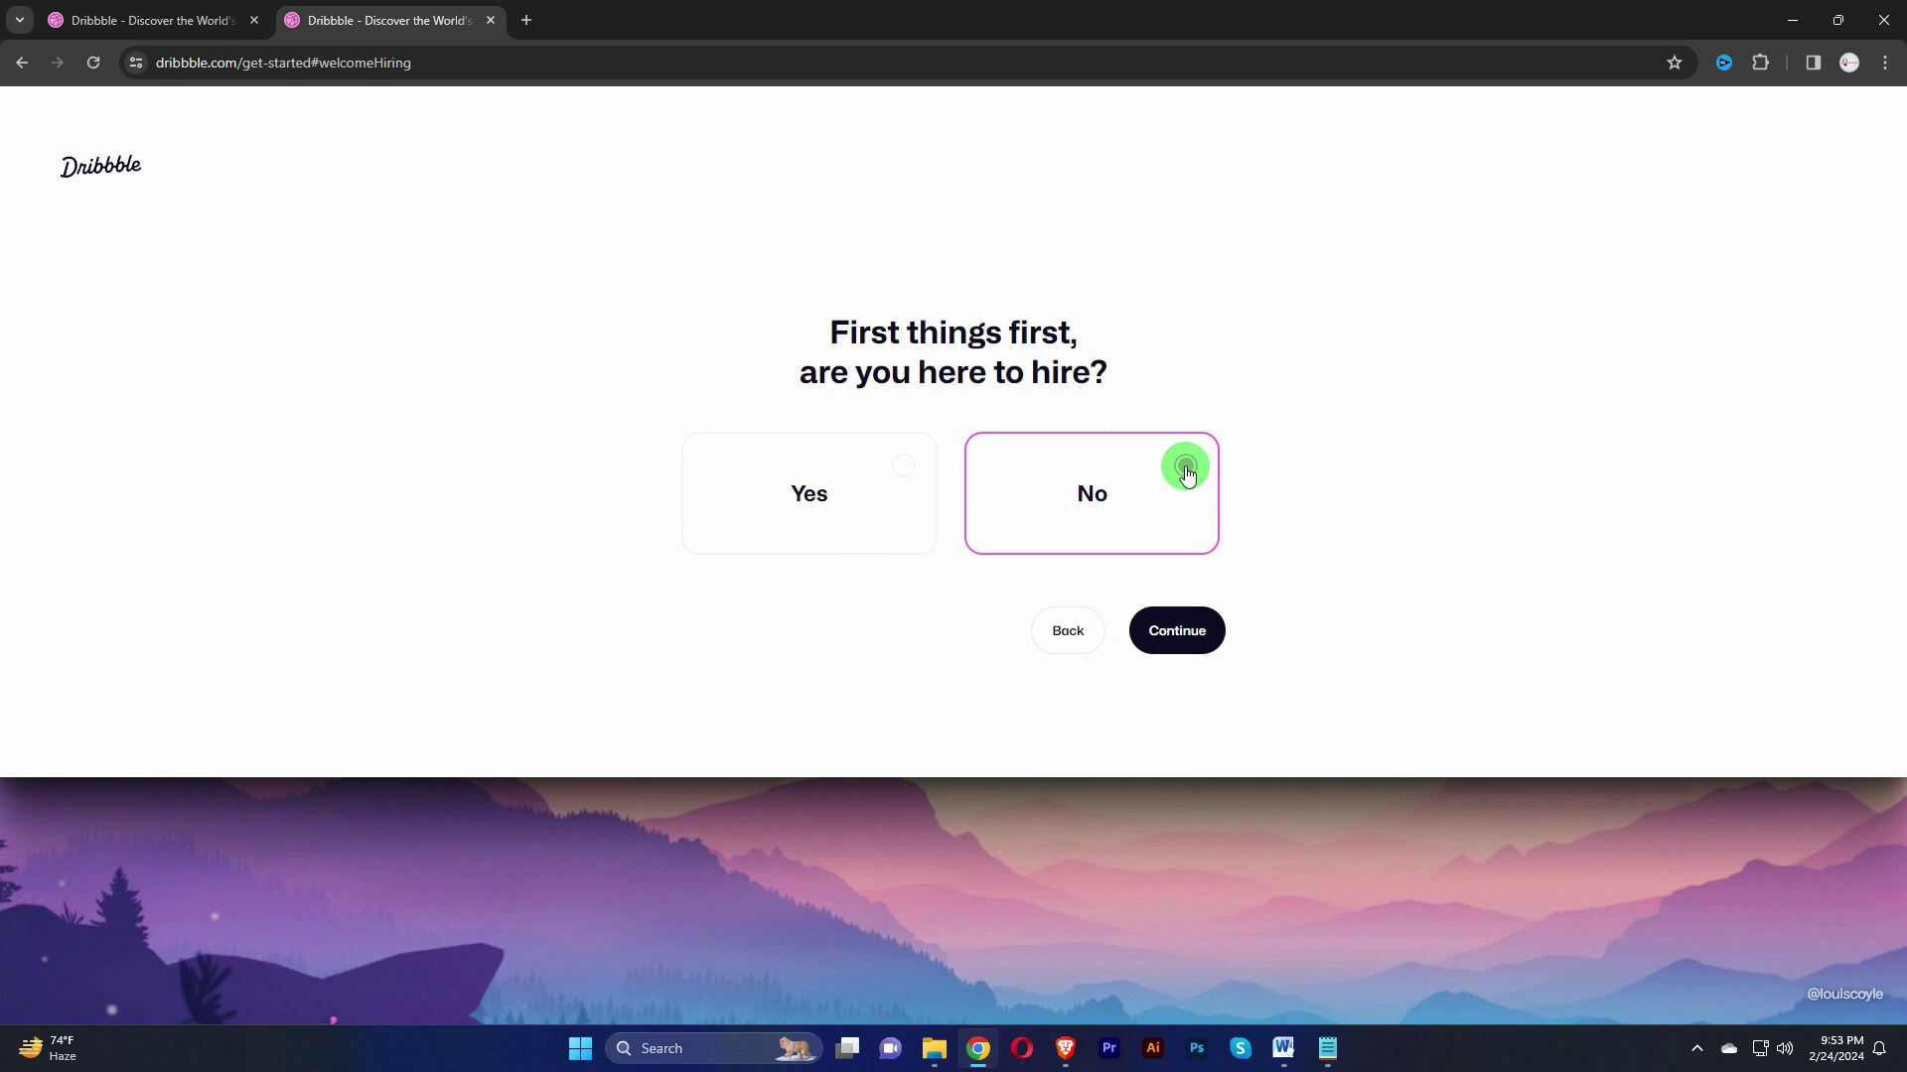
pyautogui.click(1190, 640)
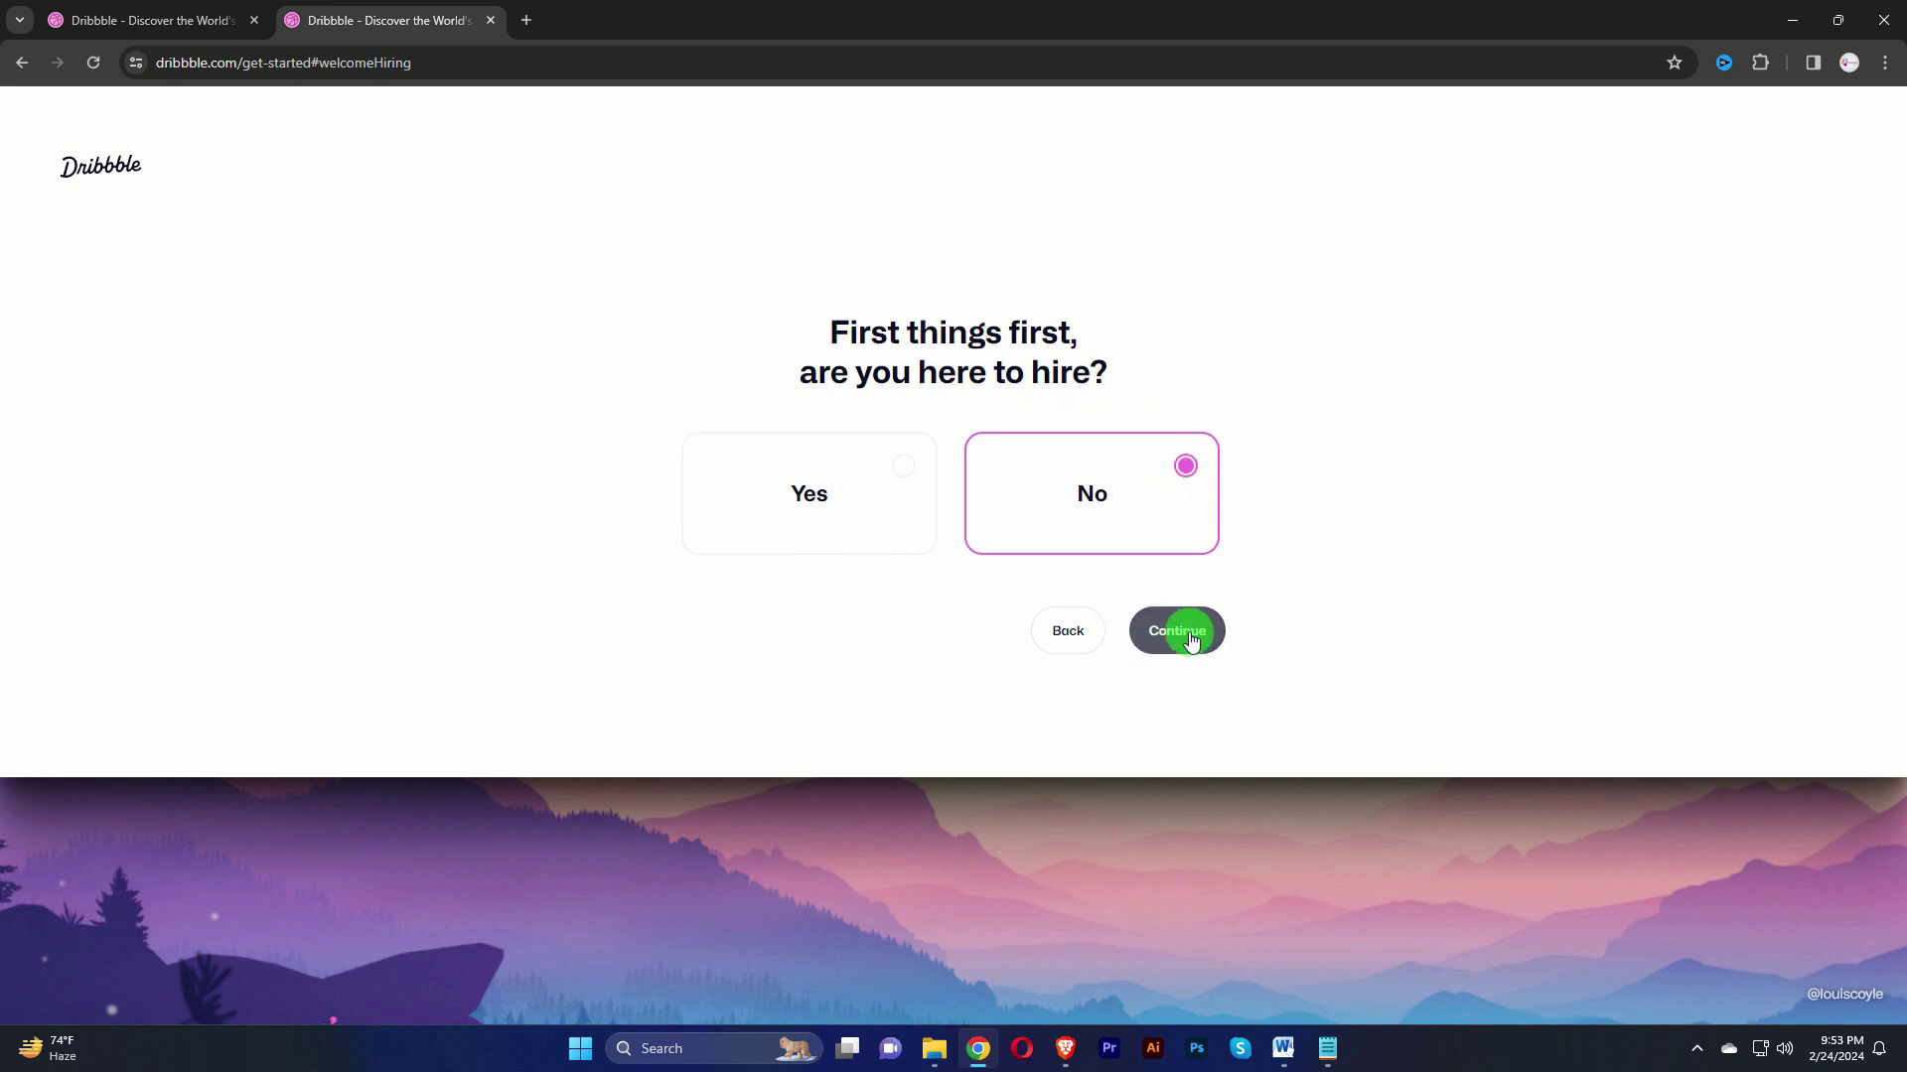
pyautogui.click(1191, 640)
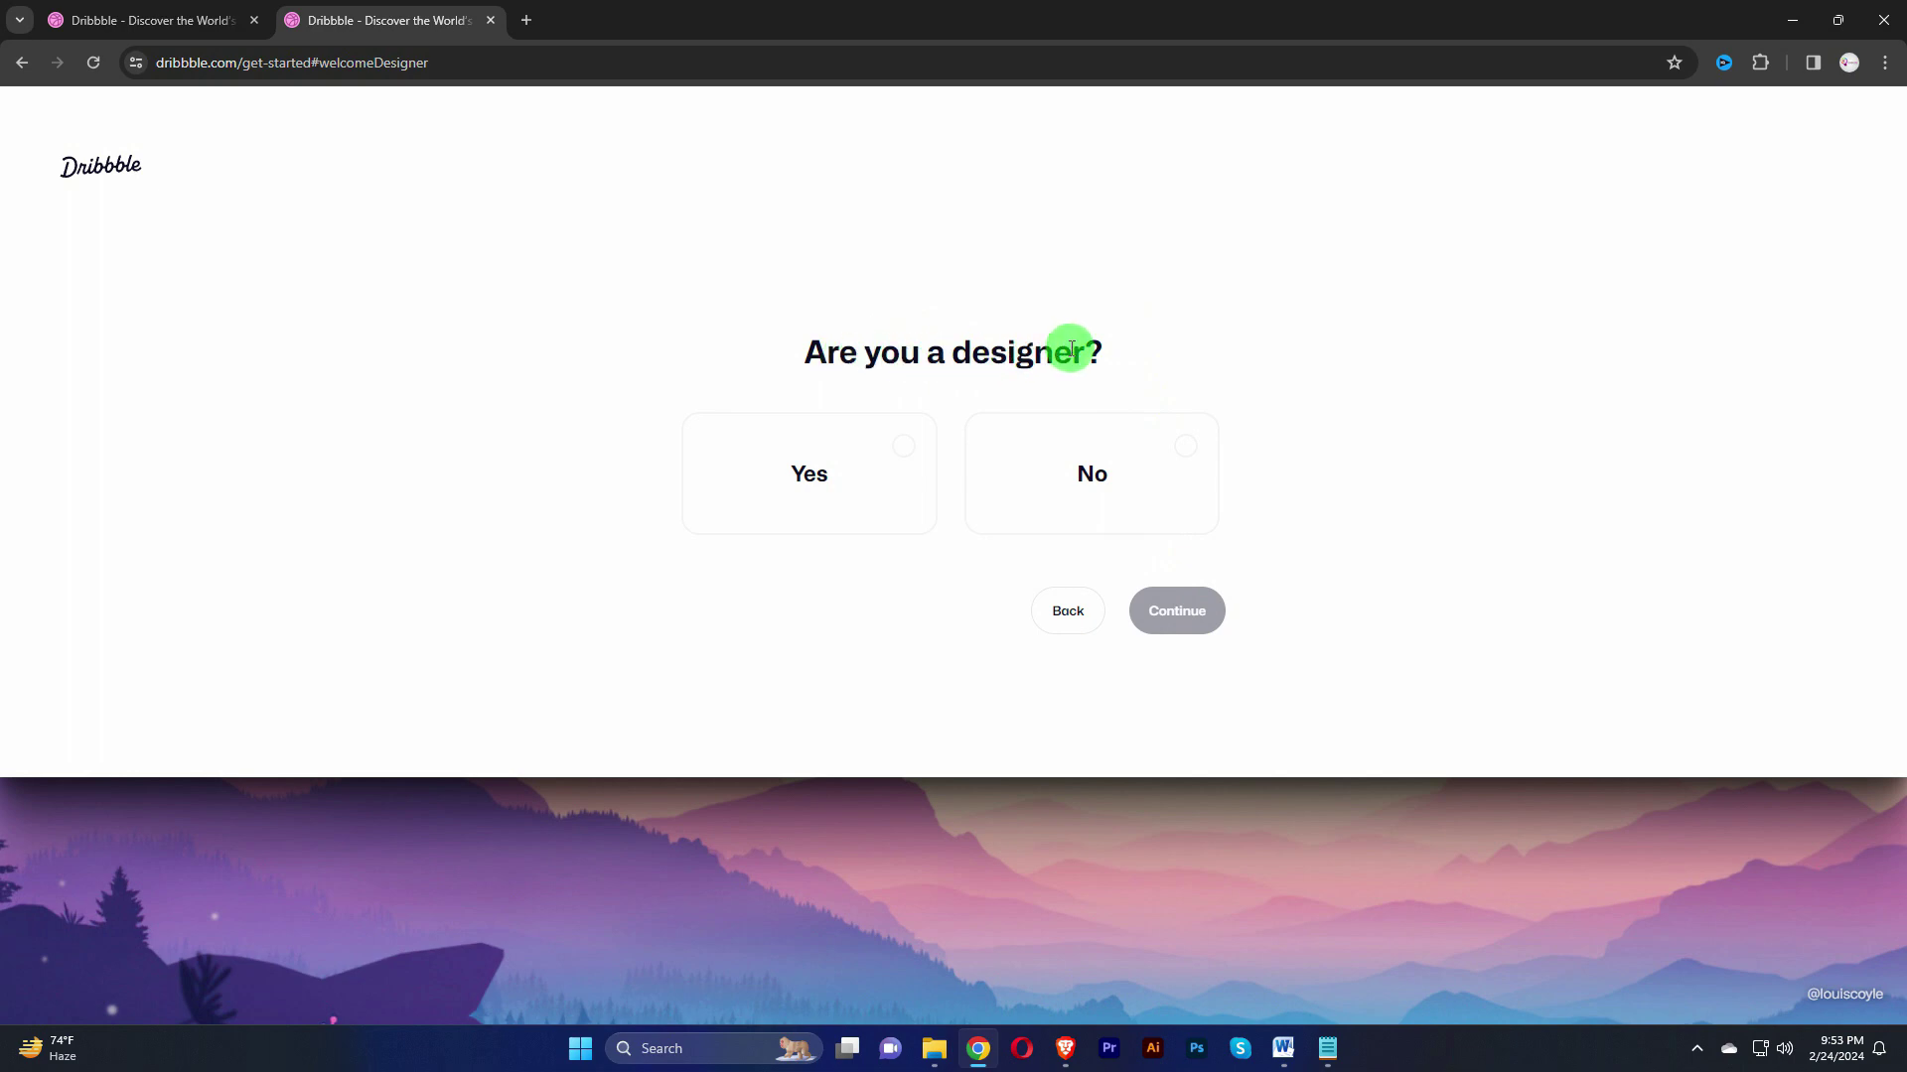
pyautogui.click(901, 444)
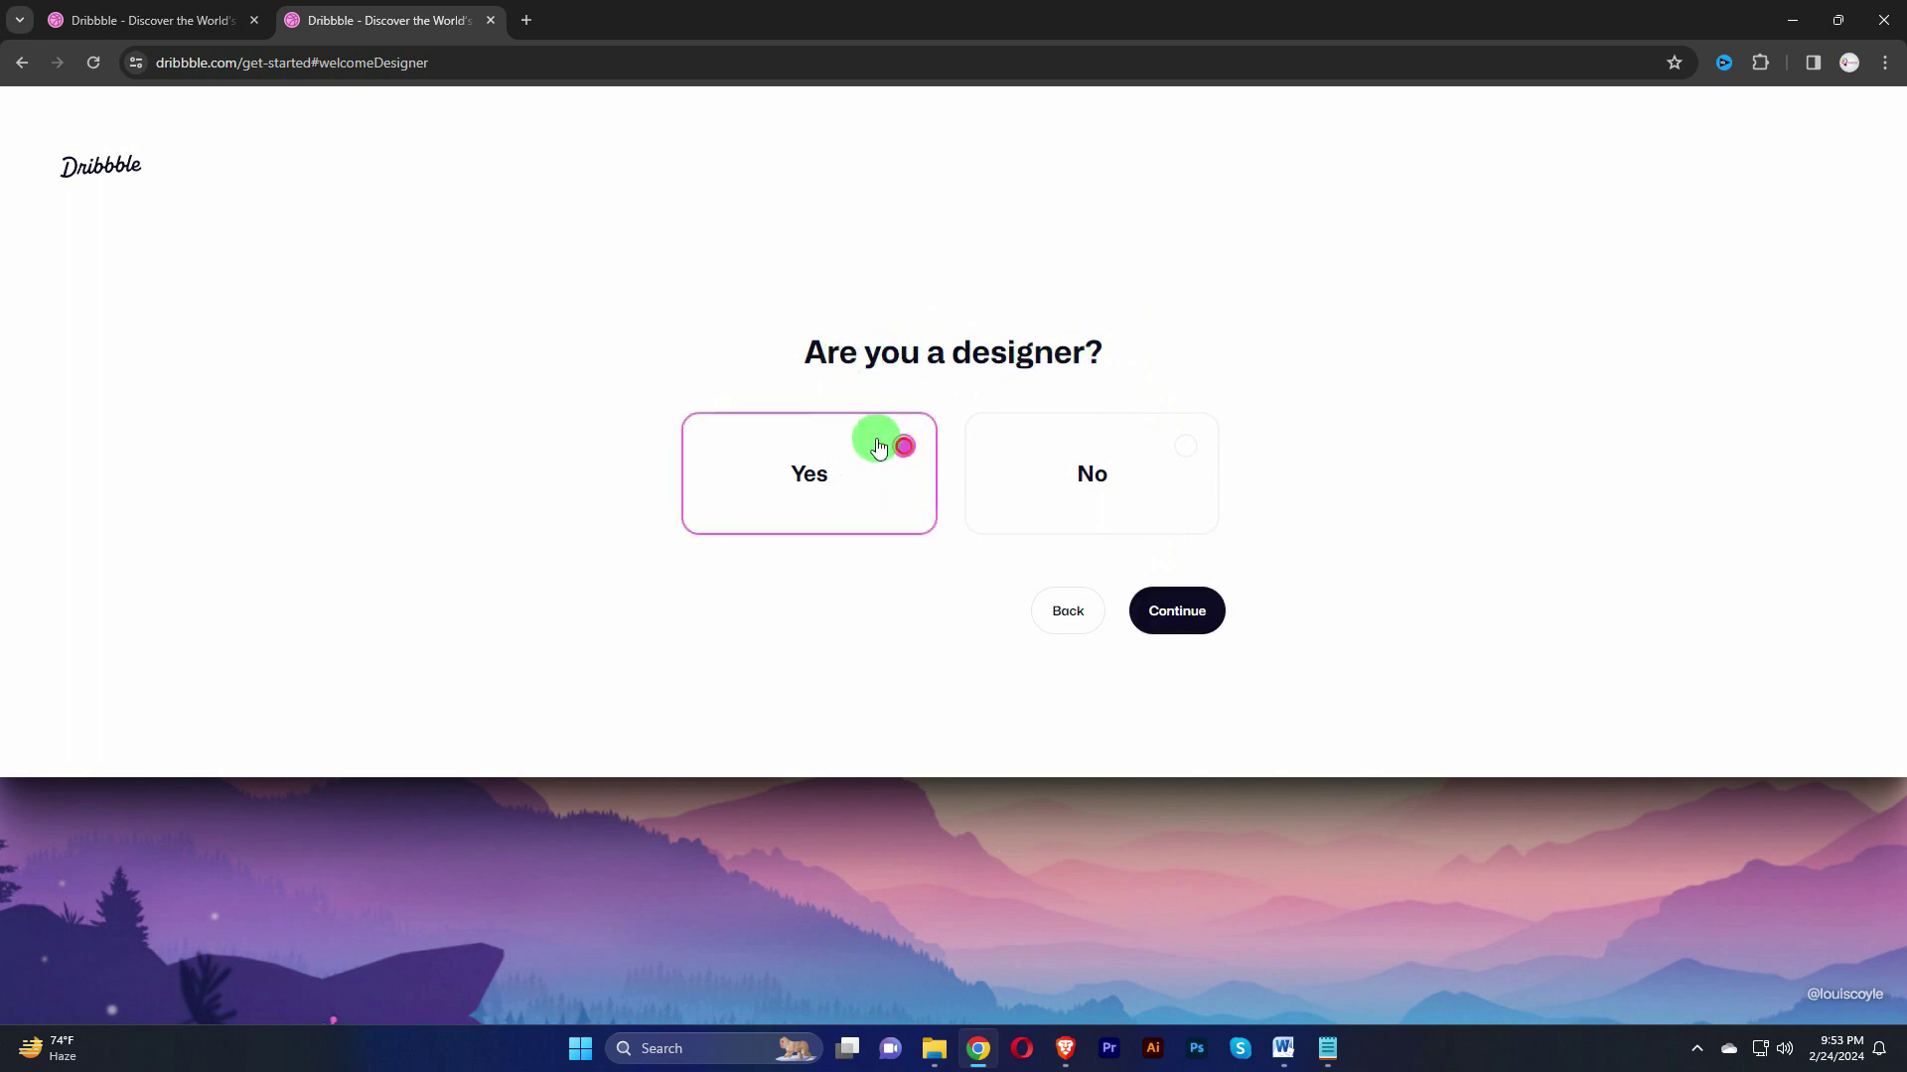
pyautogui.click(1186, 614)
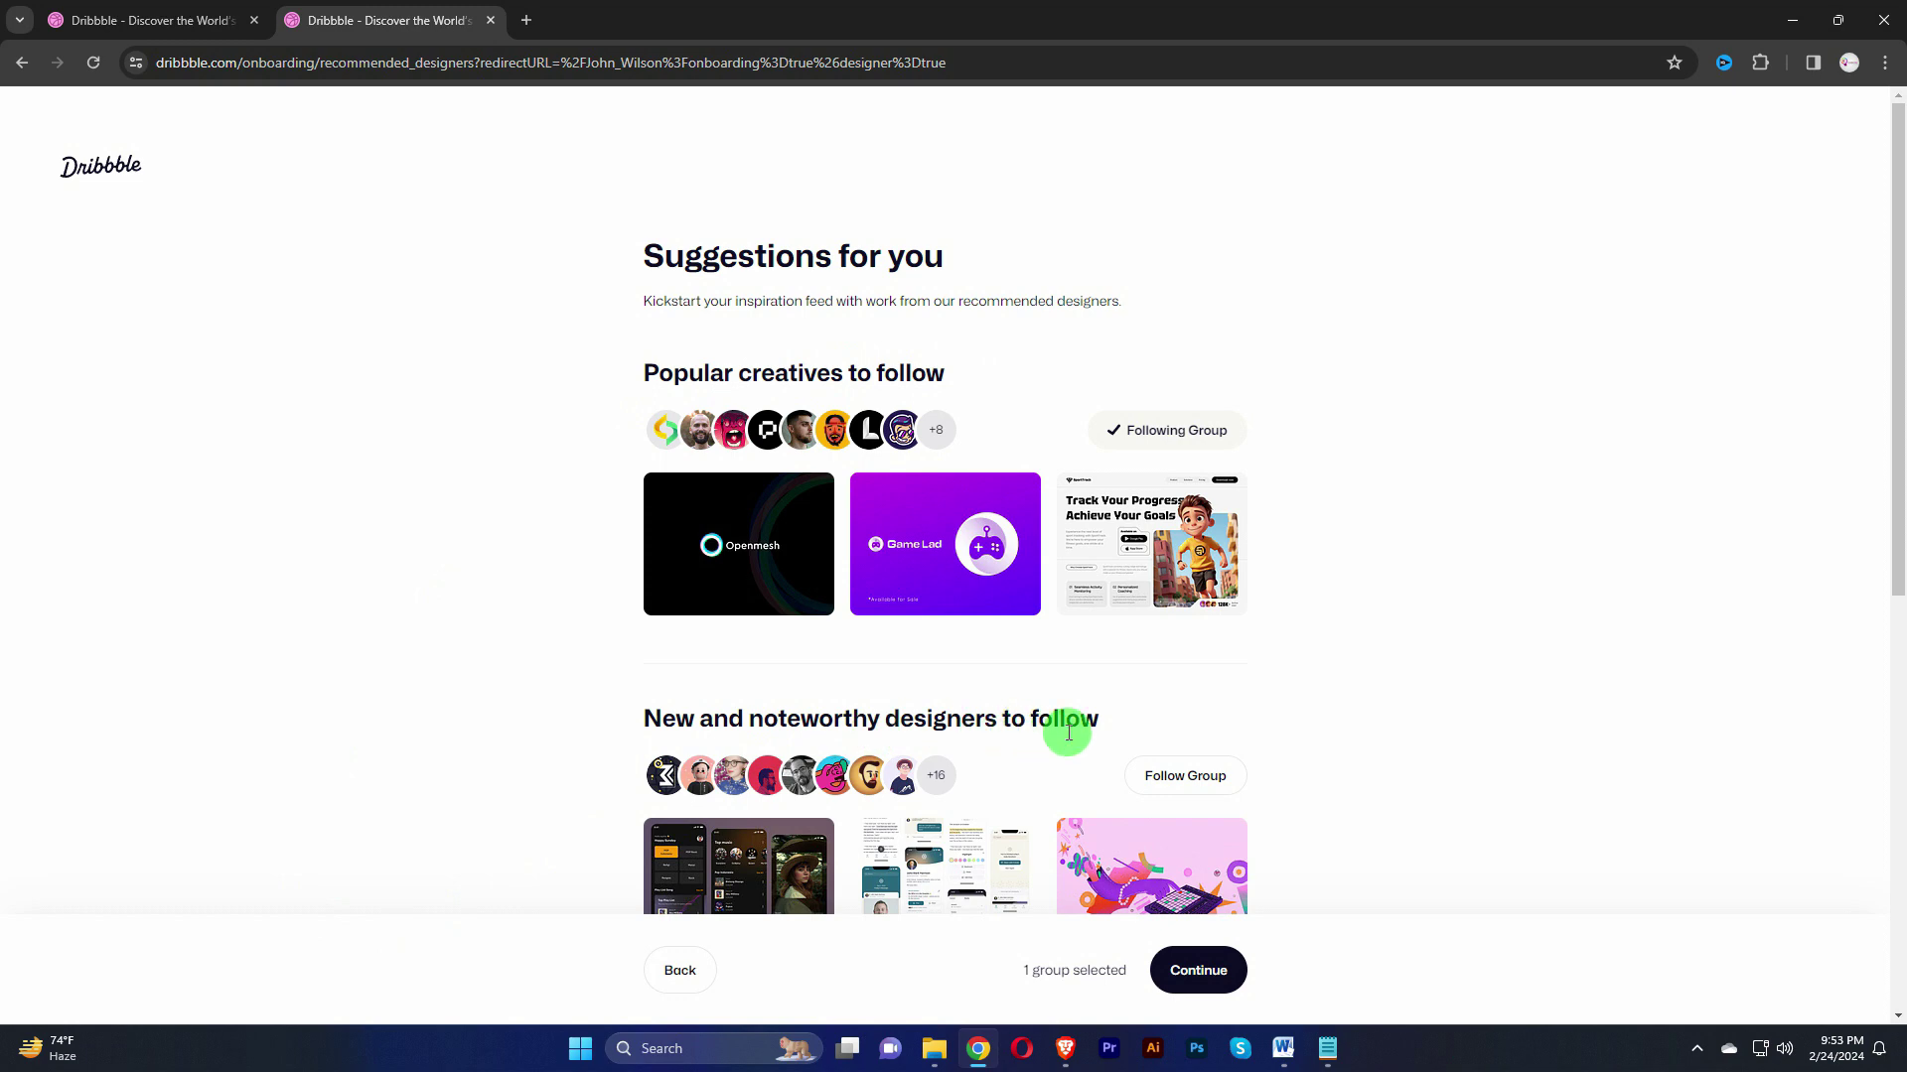
# Step: Follow the New and noteworthy, Branding, and Creatives near you groups, then continue
pyautogui.click(1175, 774)
pyautogui.scroll(-6, 1390, 663)
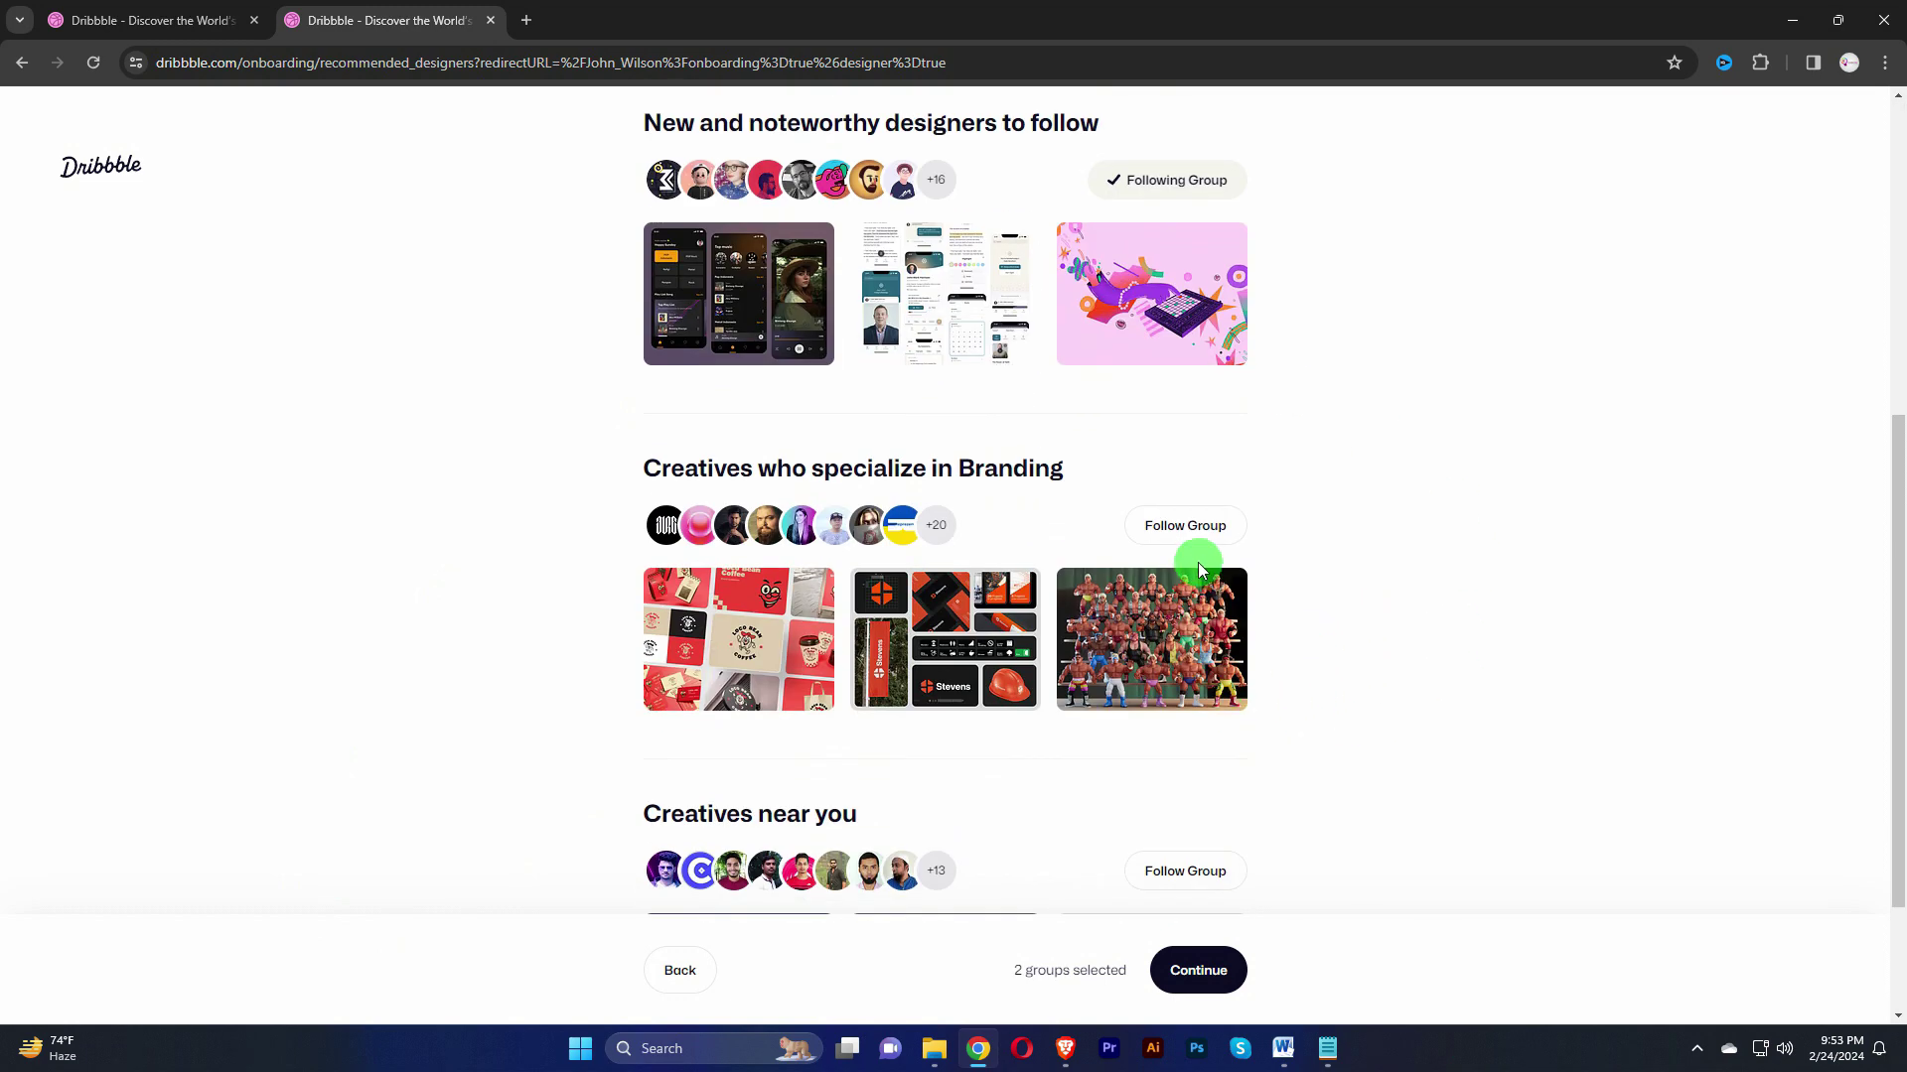
pyautogui.click(1178, 542)
pyautogui.scroll(-2, 1122, 605)
pyautogui.click(1188, 680)
pyautogui.scroll(8, 1216, 599)
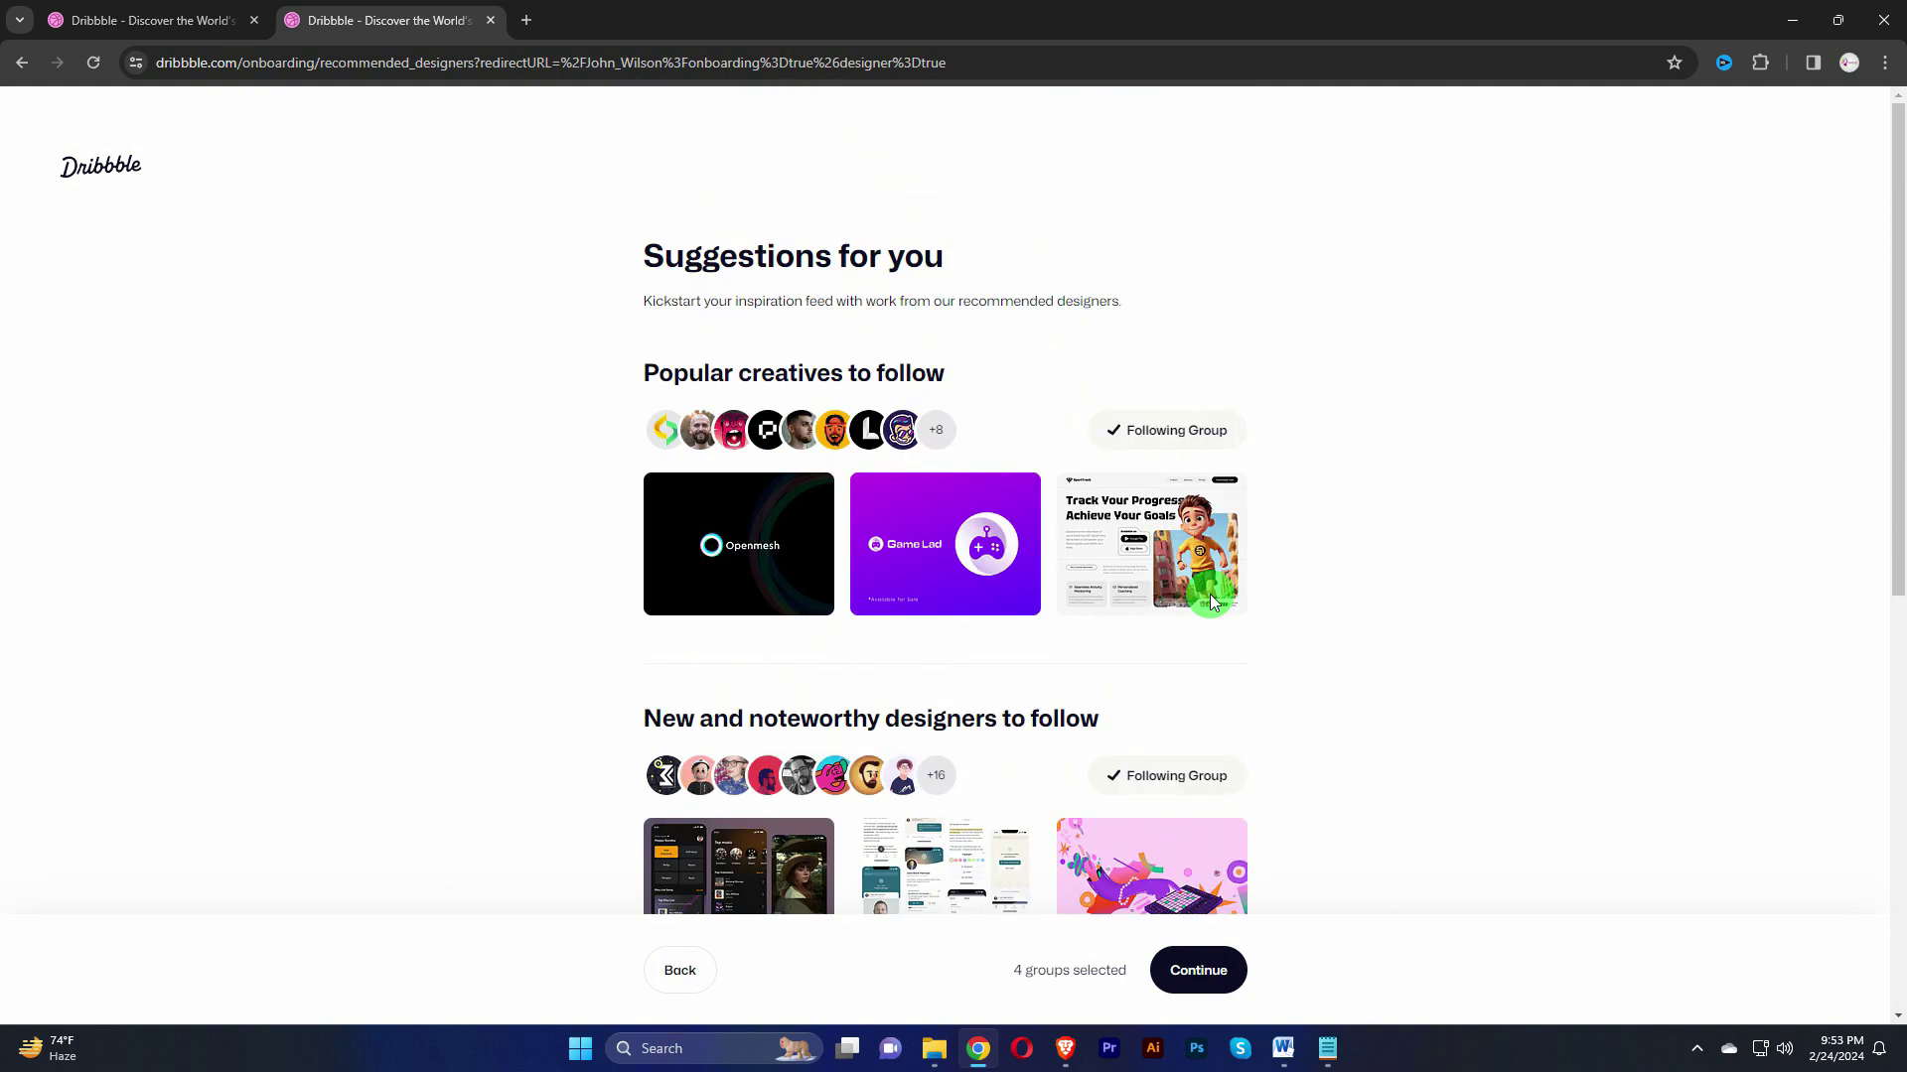
pyautogui.scroll(-3, 1209, 602)
pyautogui.click(1200, 971)
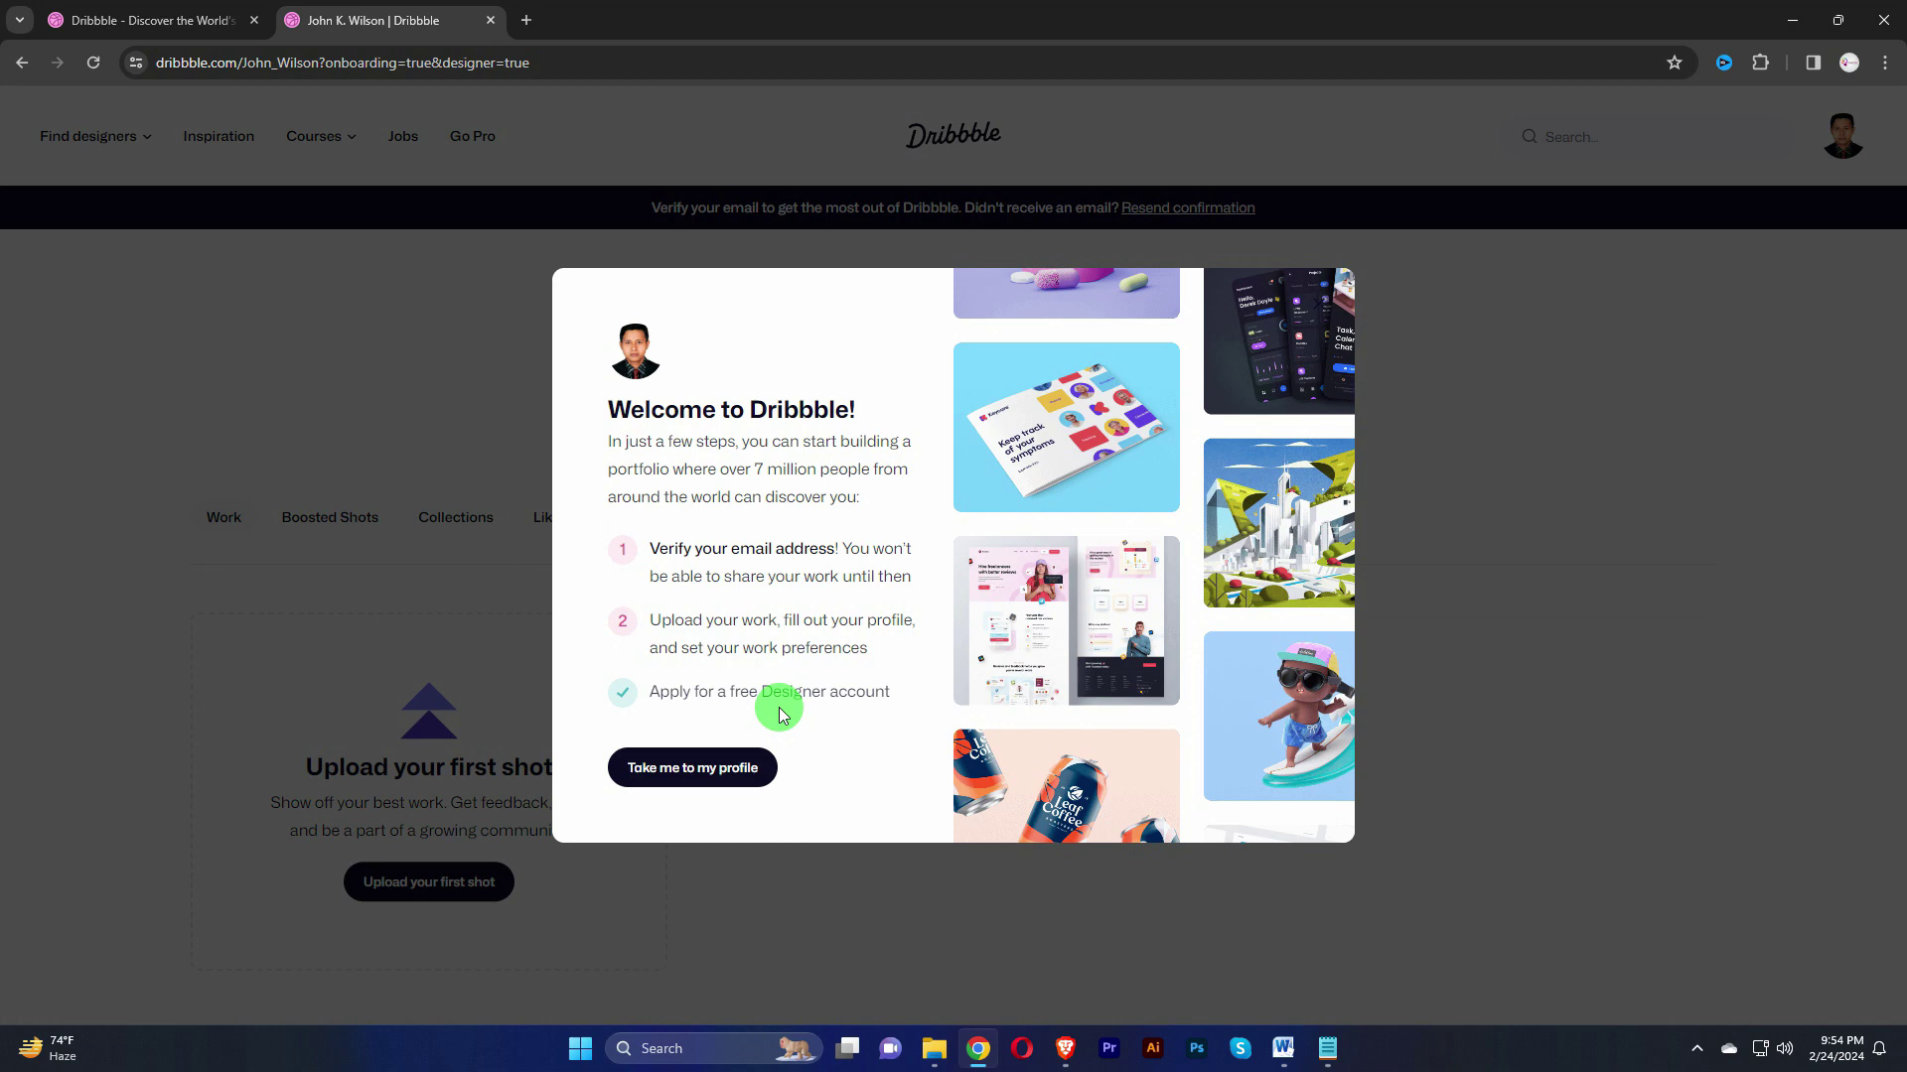
# Step: Leave the welcome dialog for the profile page, then bring up the Gmail inbox in Brave
pyautogui.click(728, 776)
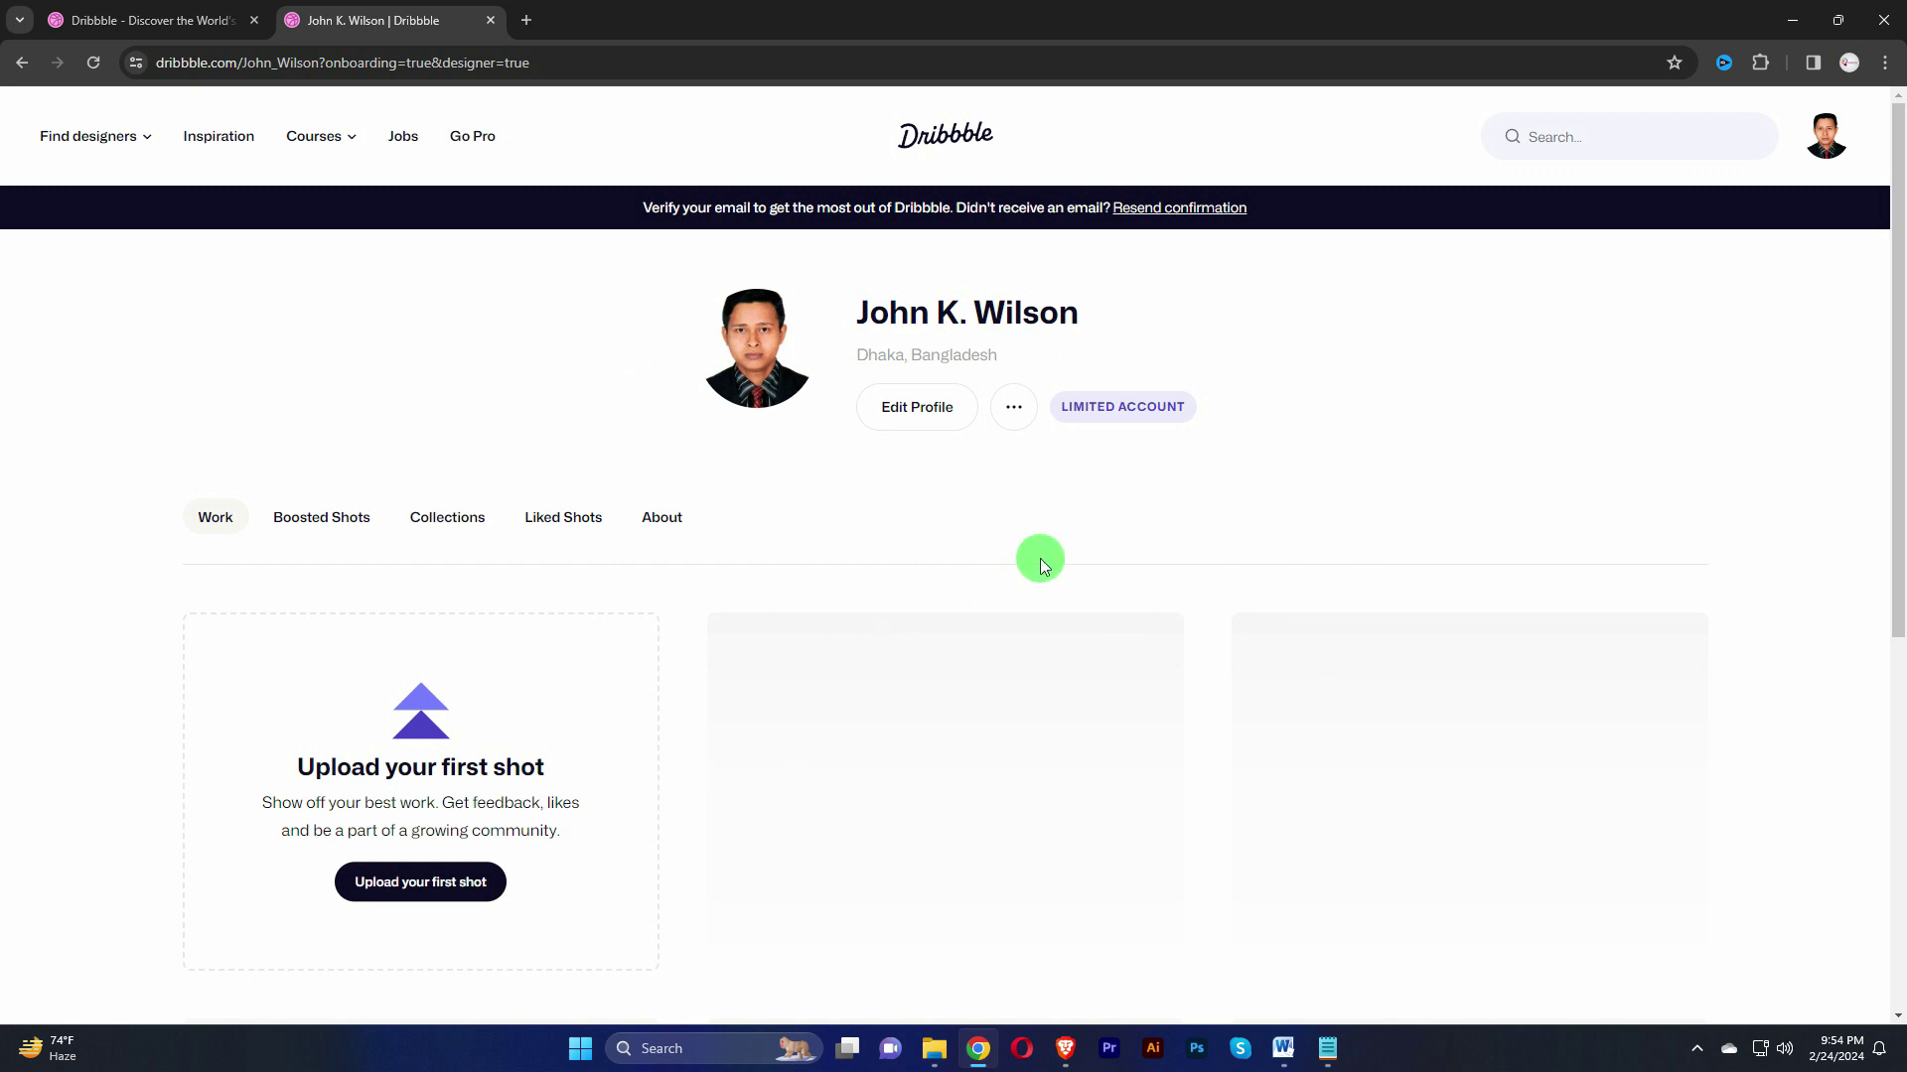
pyautogui.moveTo(1128, 409)
pyautogui.click(1066, 1048)
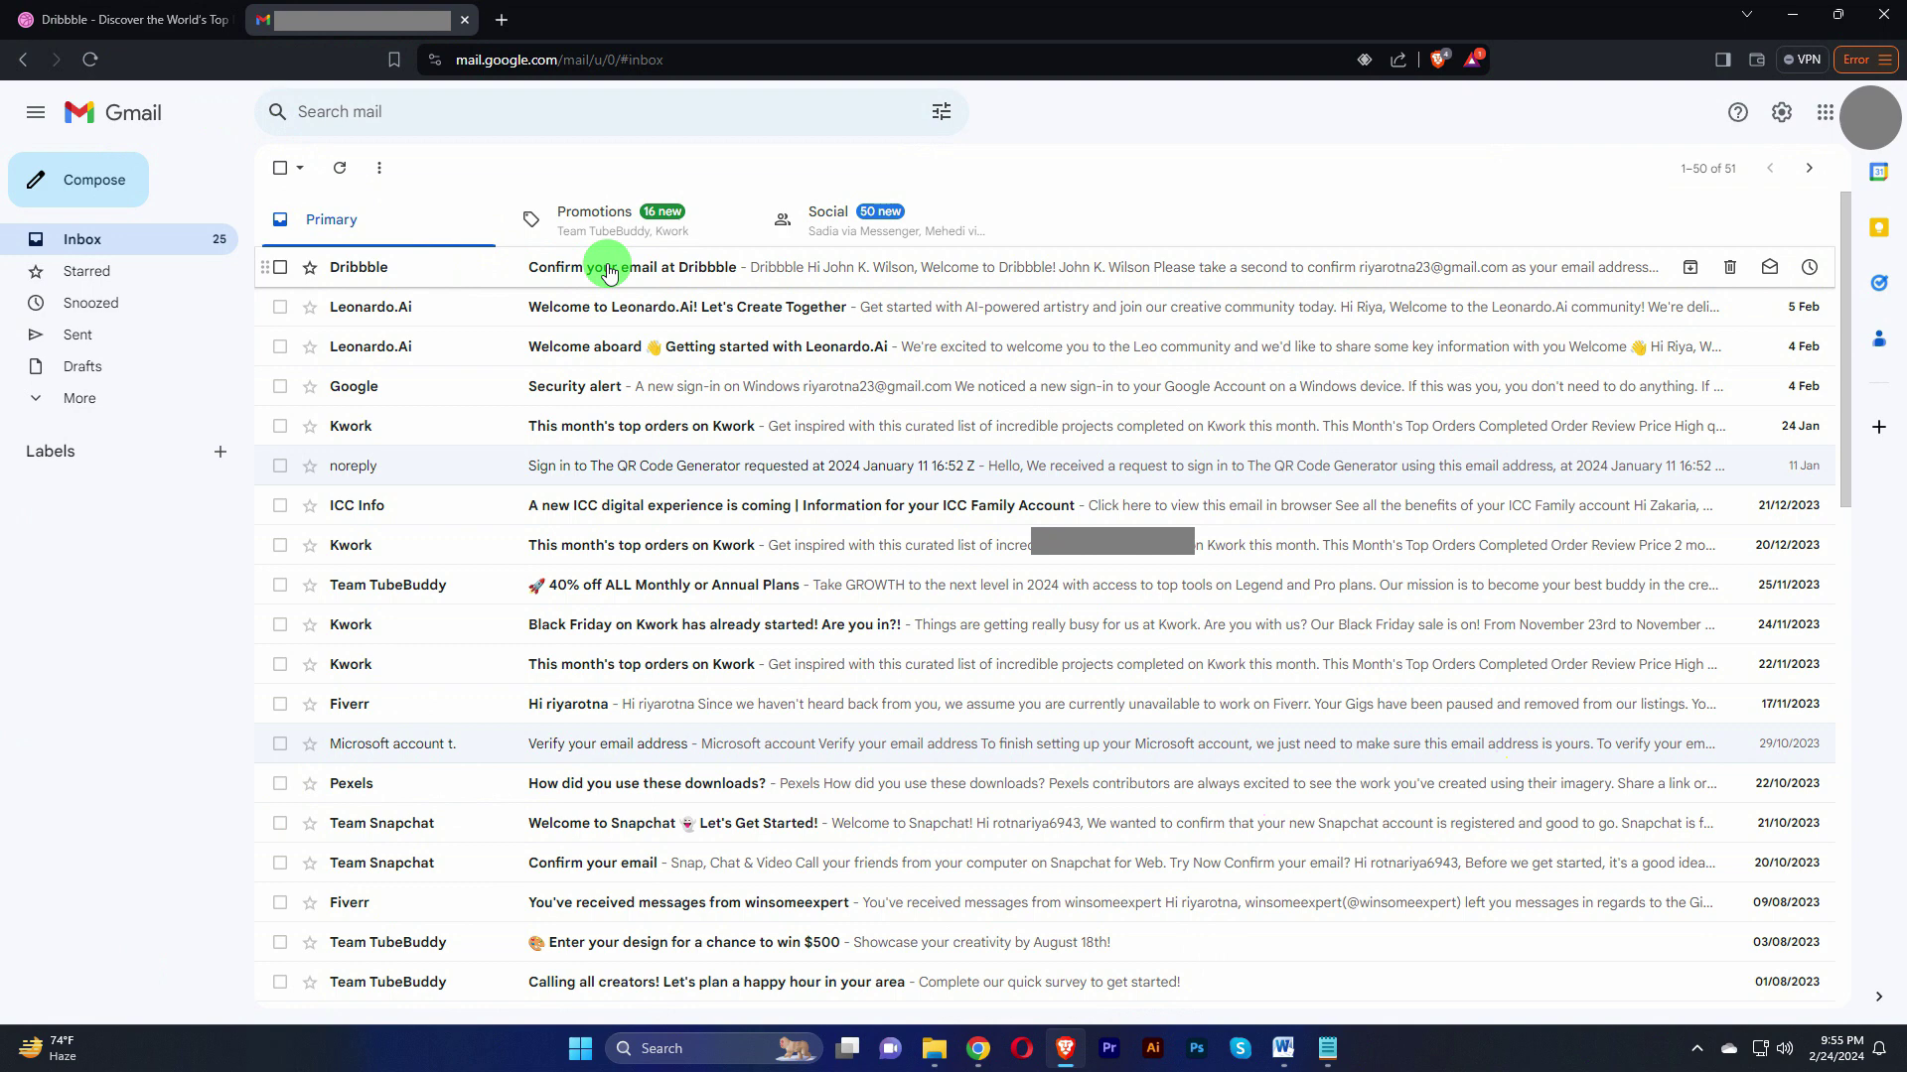
# Step: Open the 'Confirm your email at Dribbble' message and confirm the email address
pyautogui.click(687, 272)
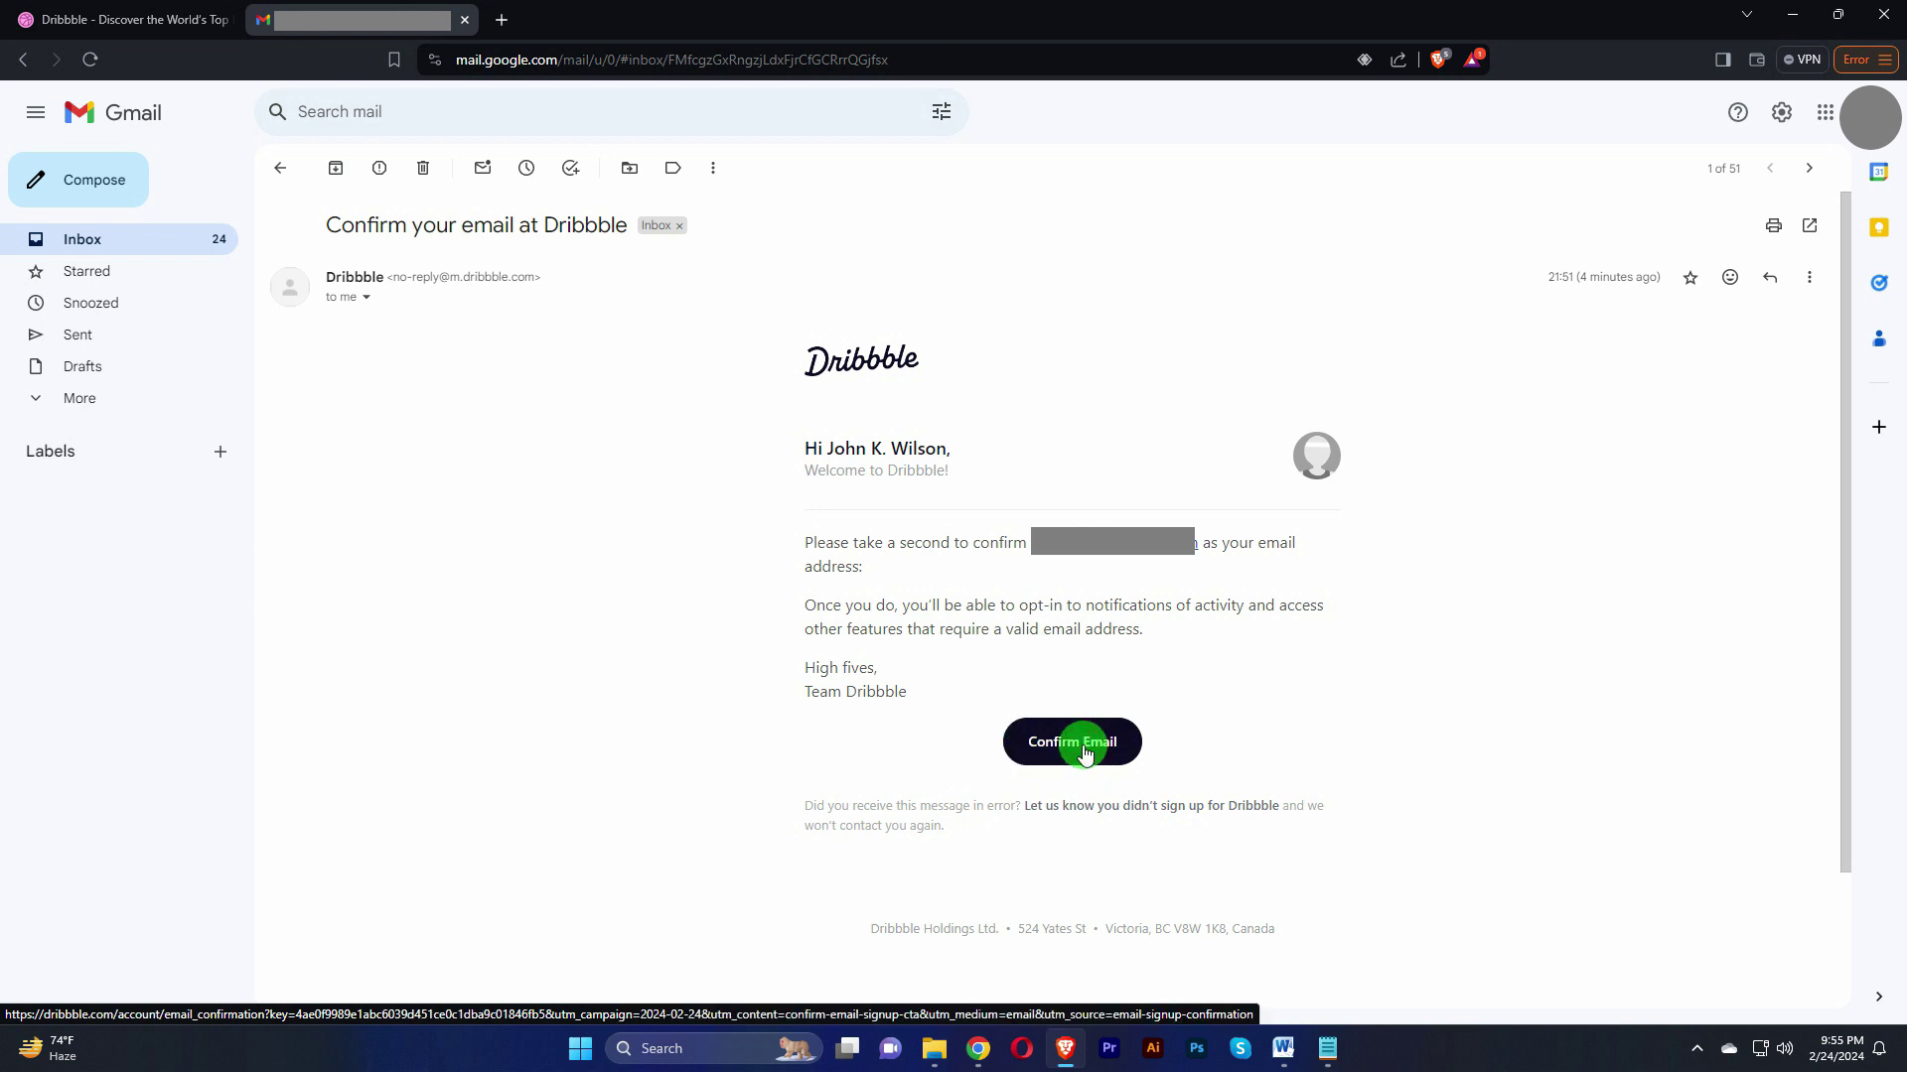
pyautogui.click(1085, 753)
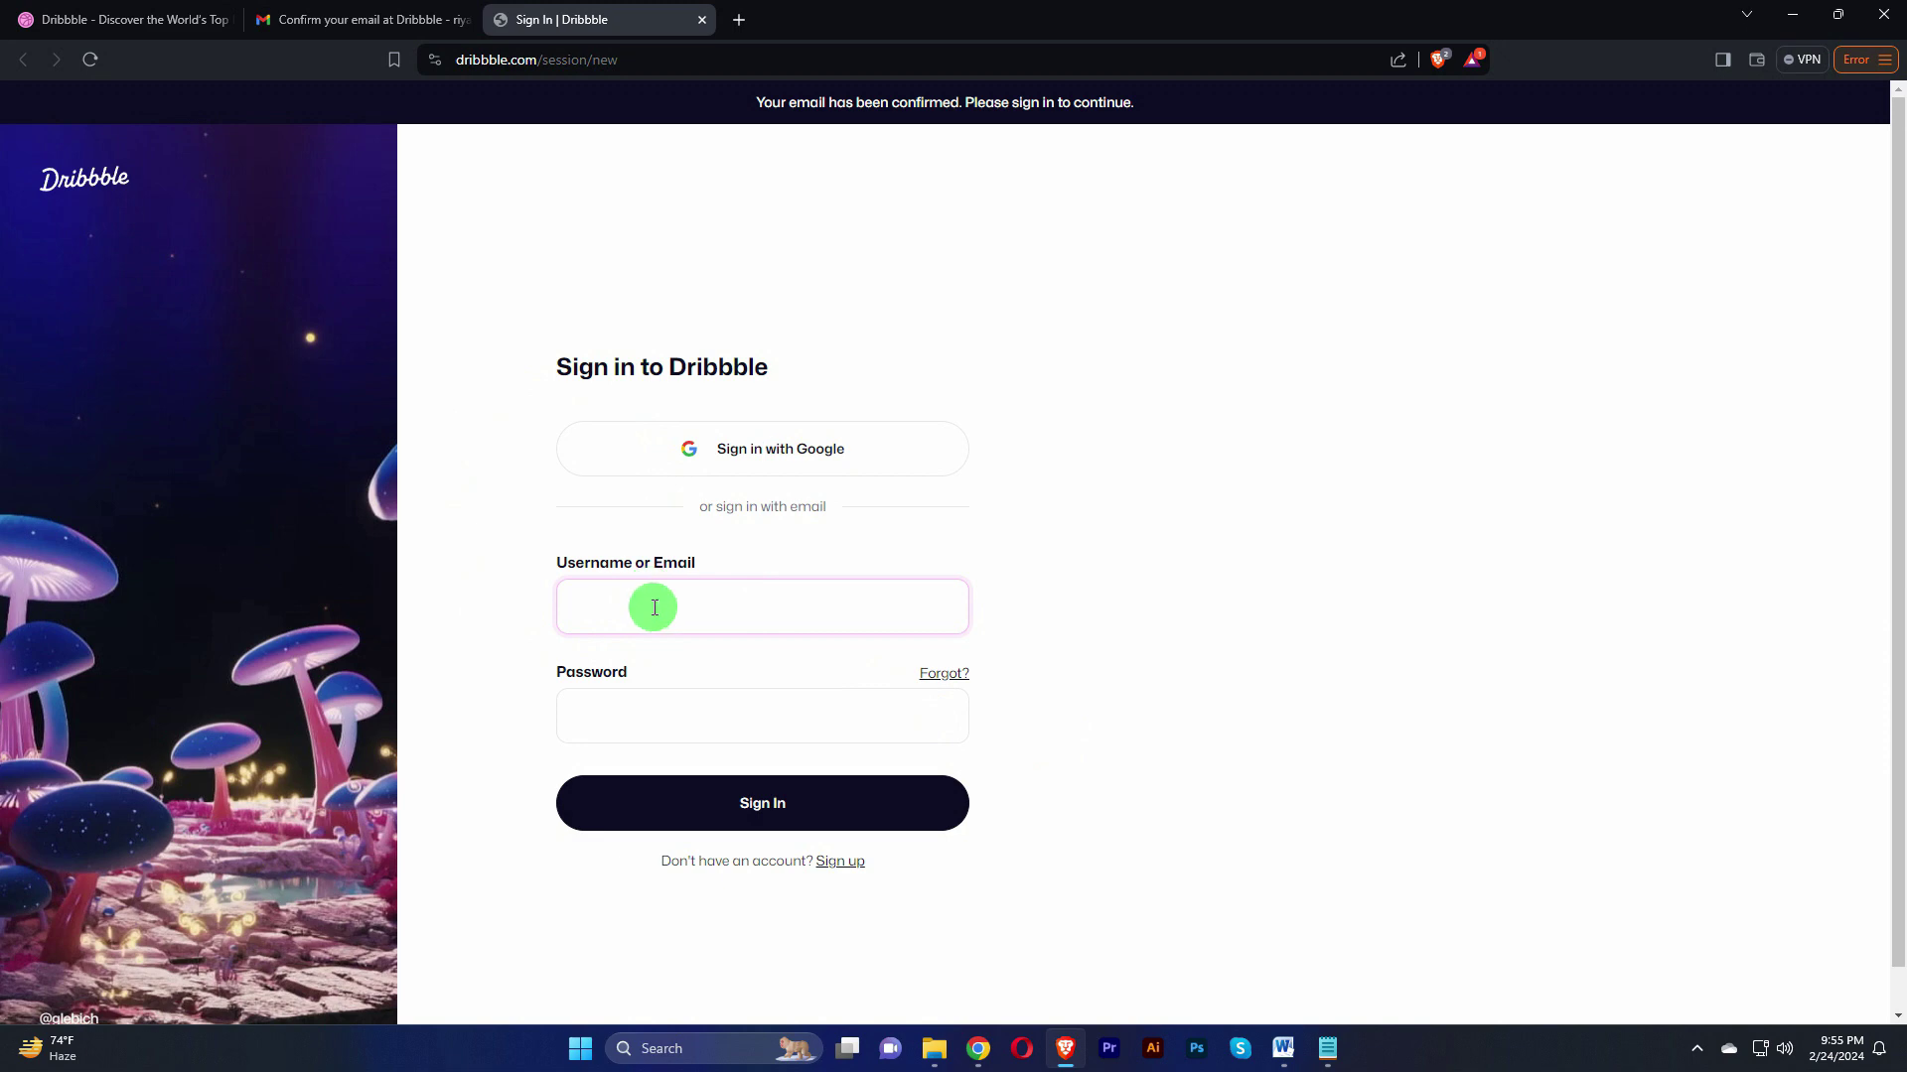
# Step: Sign in to Dribbble with the account's username or email and password
pyautogui.hotkey('ctrl', 'v')
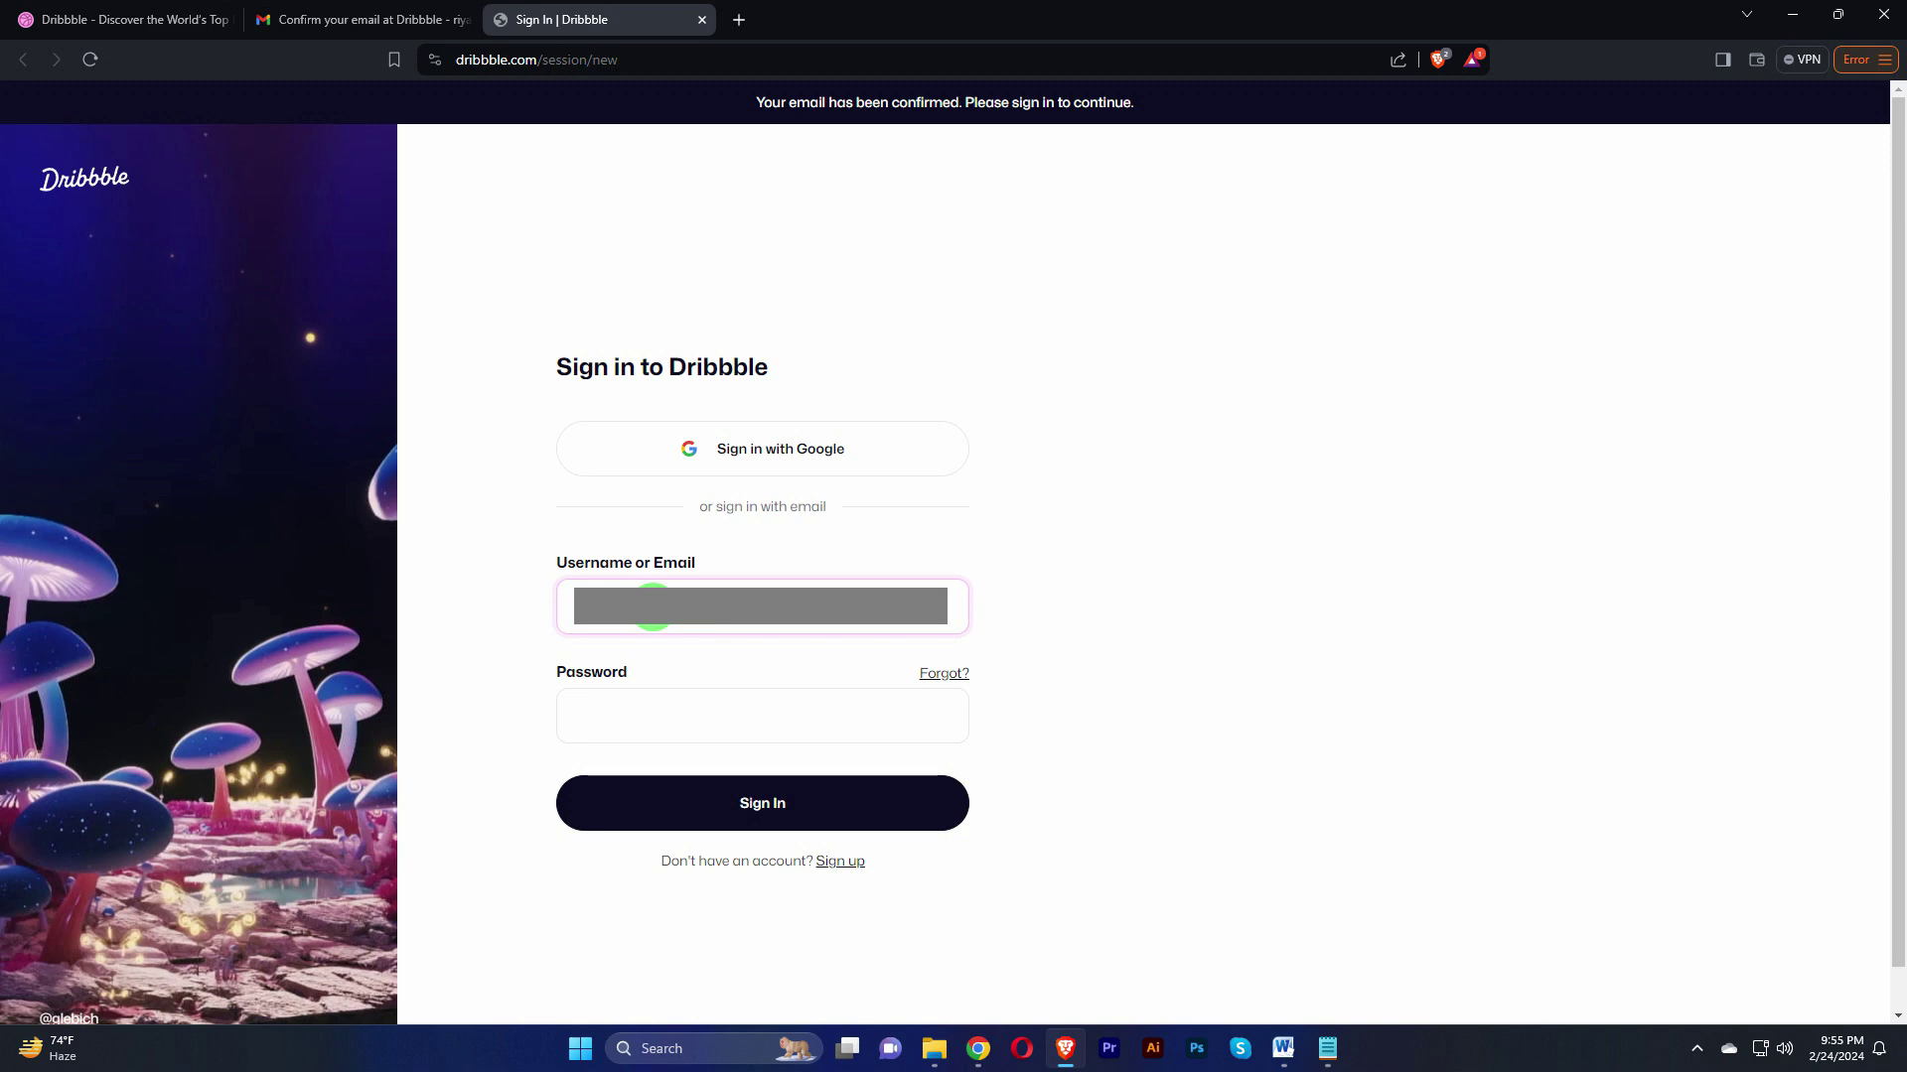
pyautogui.click(669, 711)
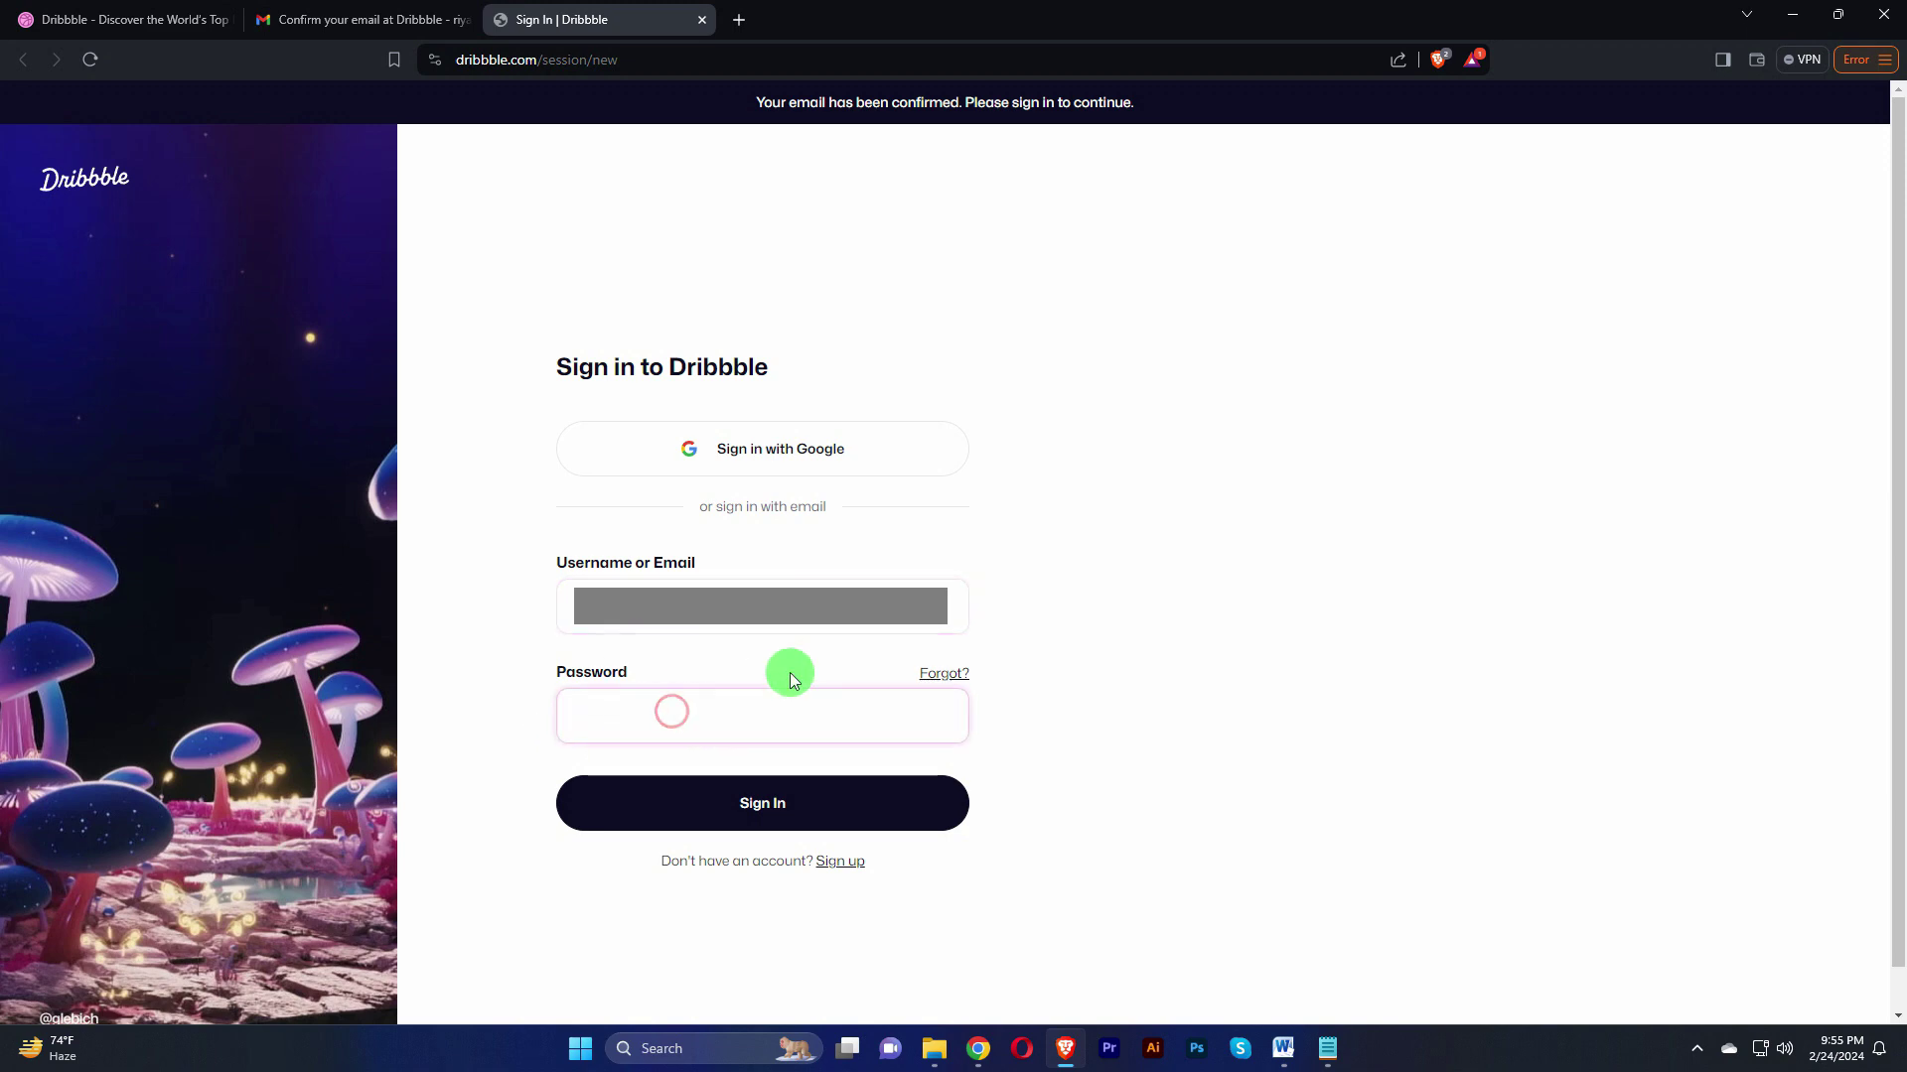
pyautogui.write('•••••••••••••')
pyautogui.click(763, 800)
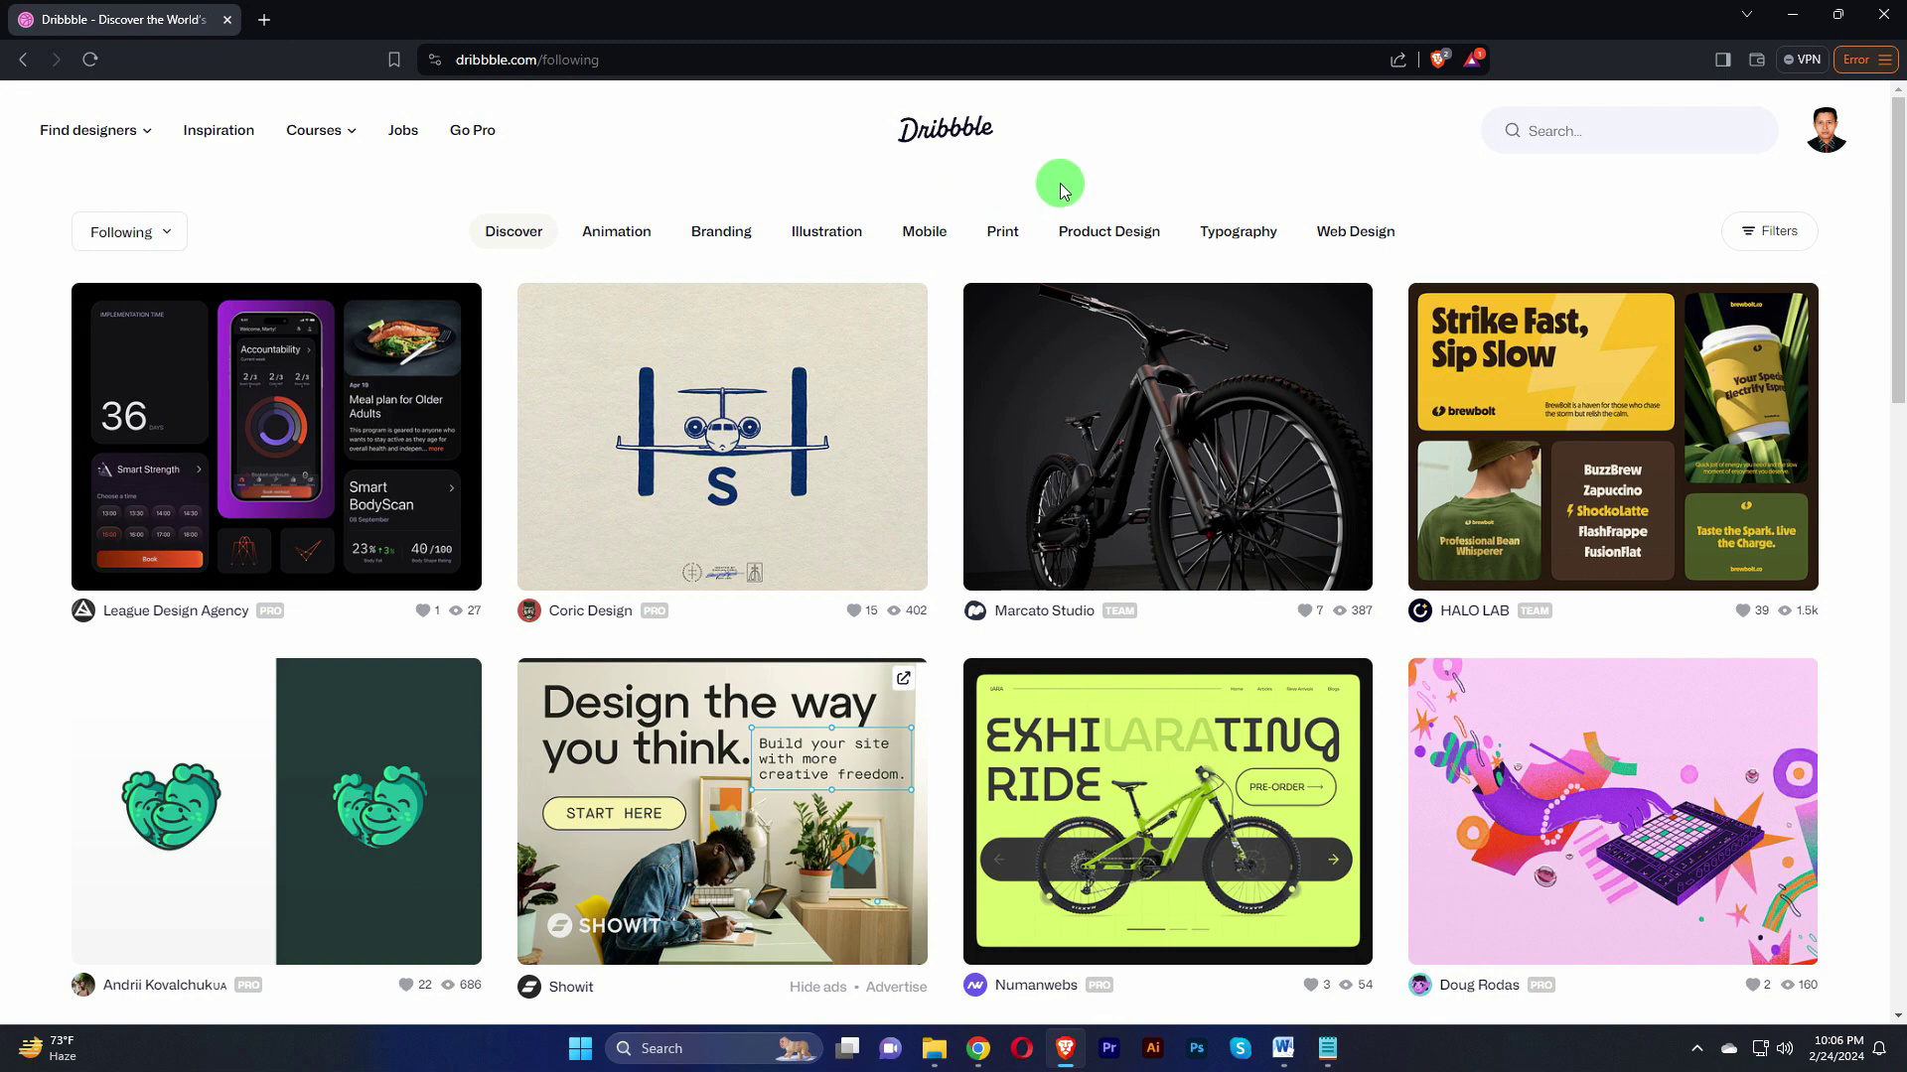
# Step: Open Edit Profile from the avatar menu and place the cursor in the empty Bio field
pyautogui.moveTo(1832, 156)
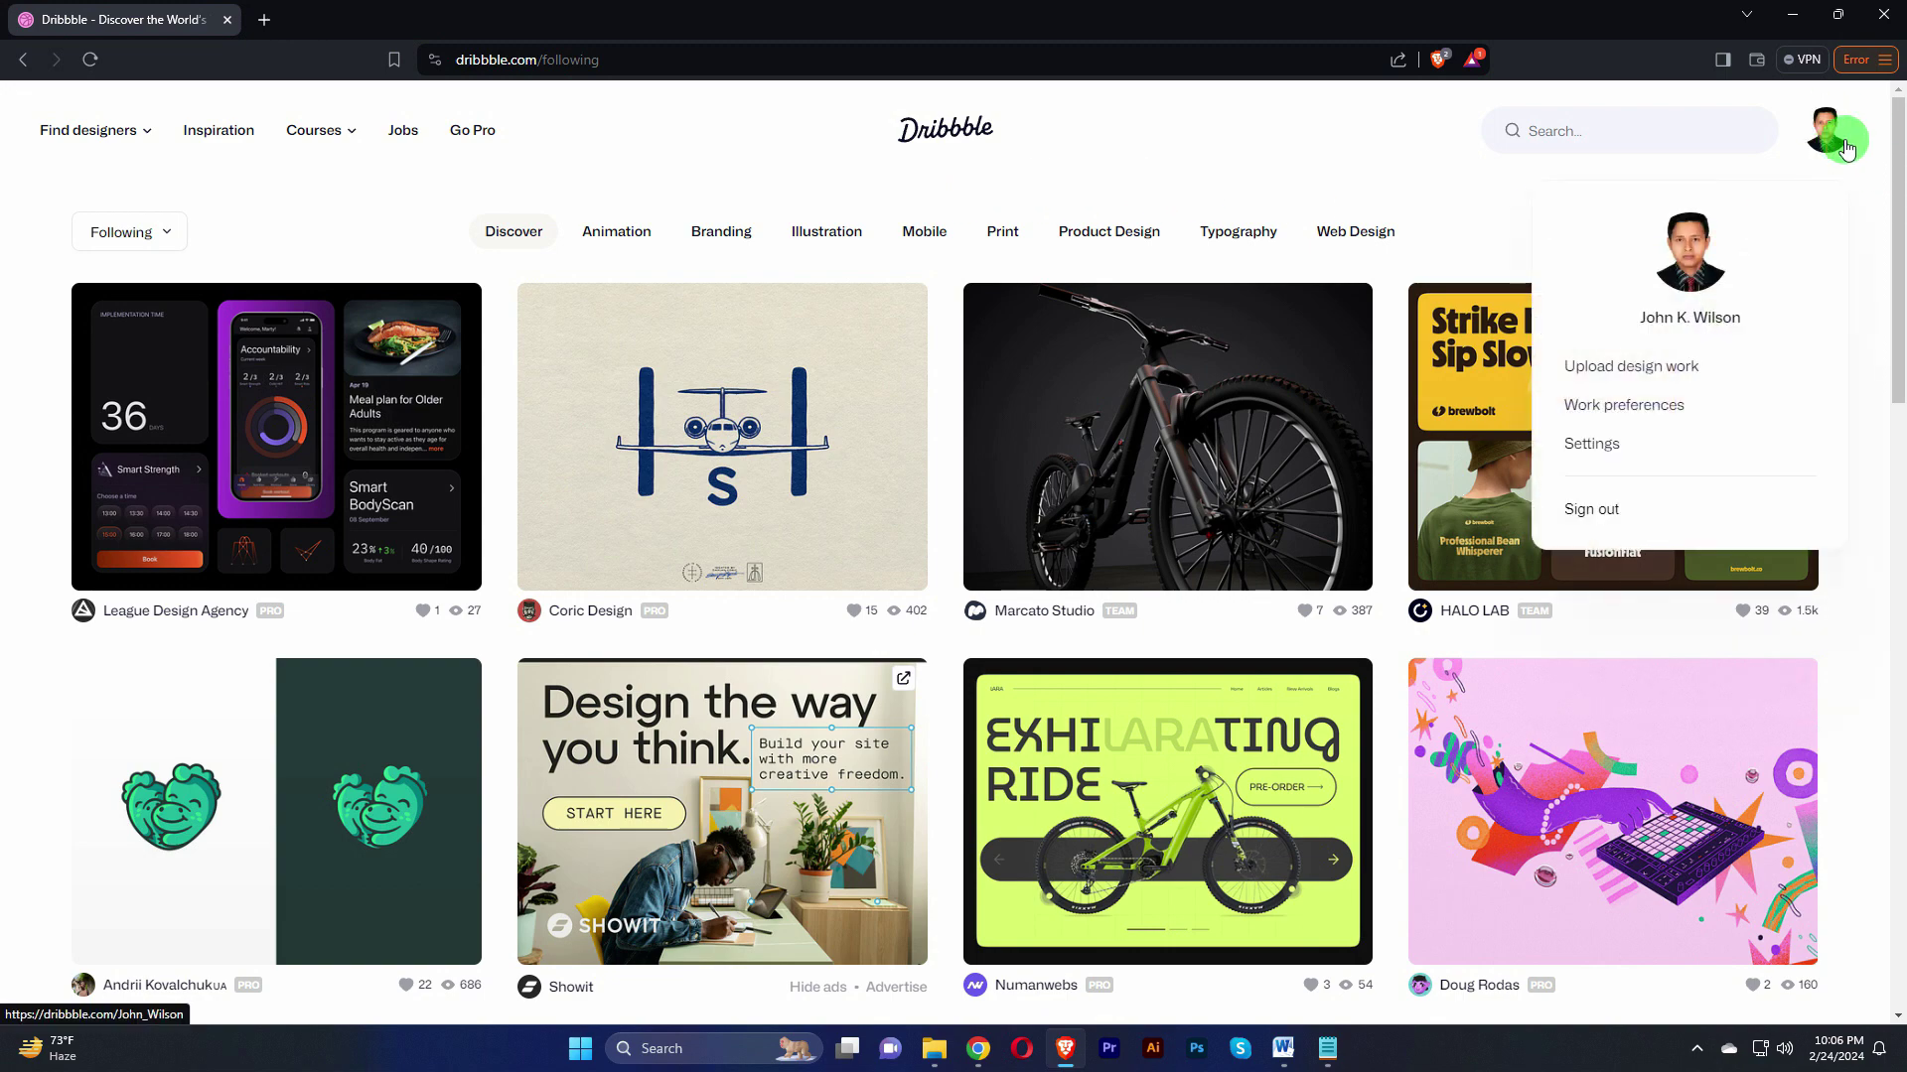
pyautogui.click(1832, 136)
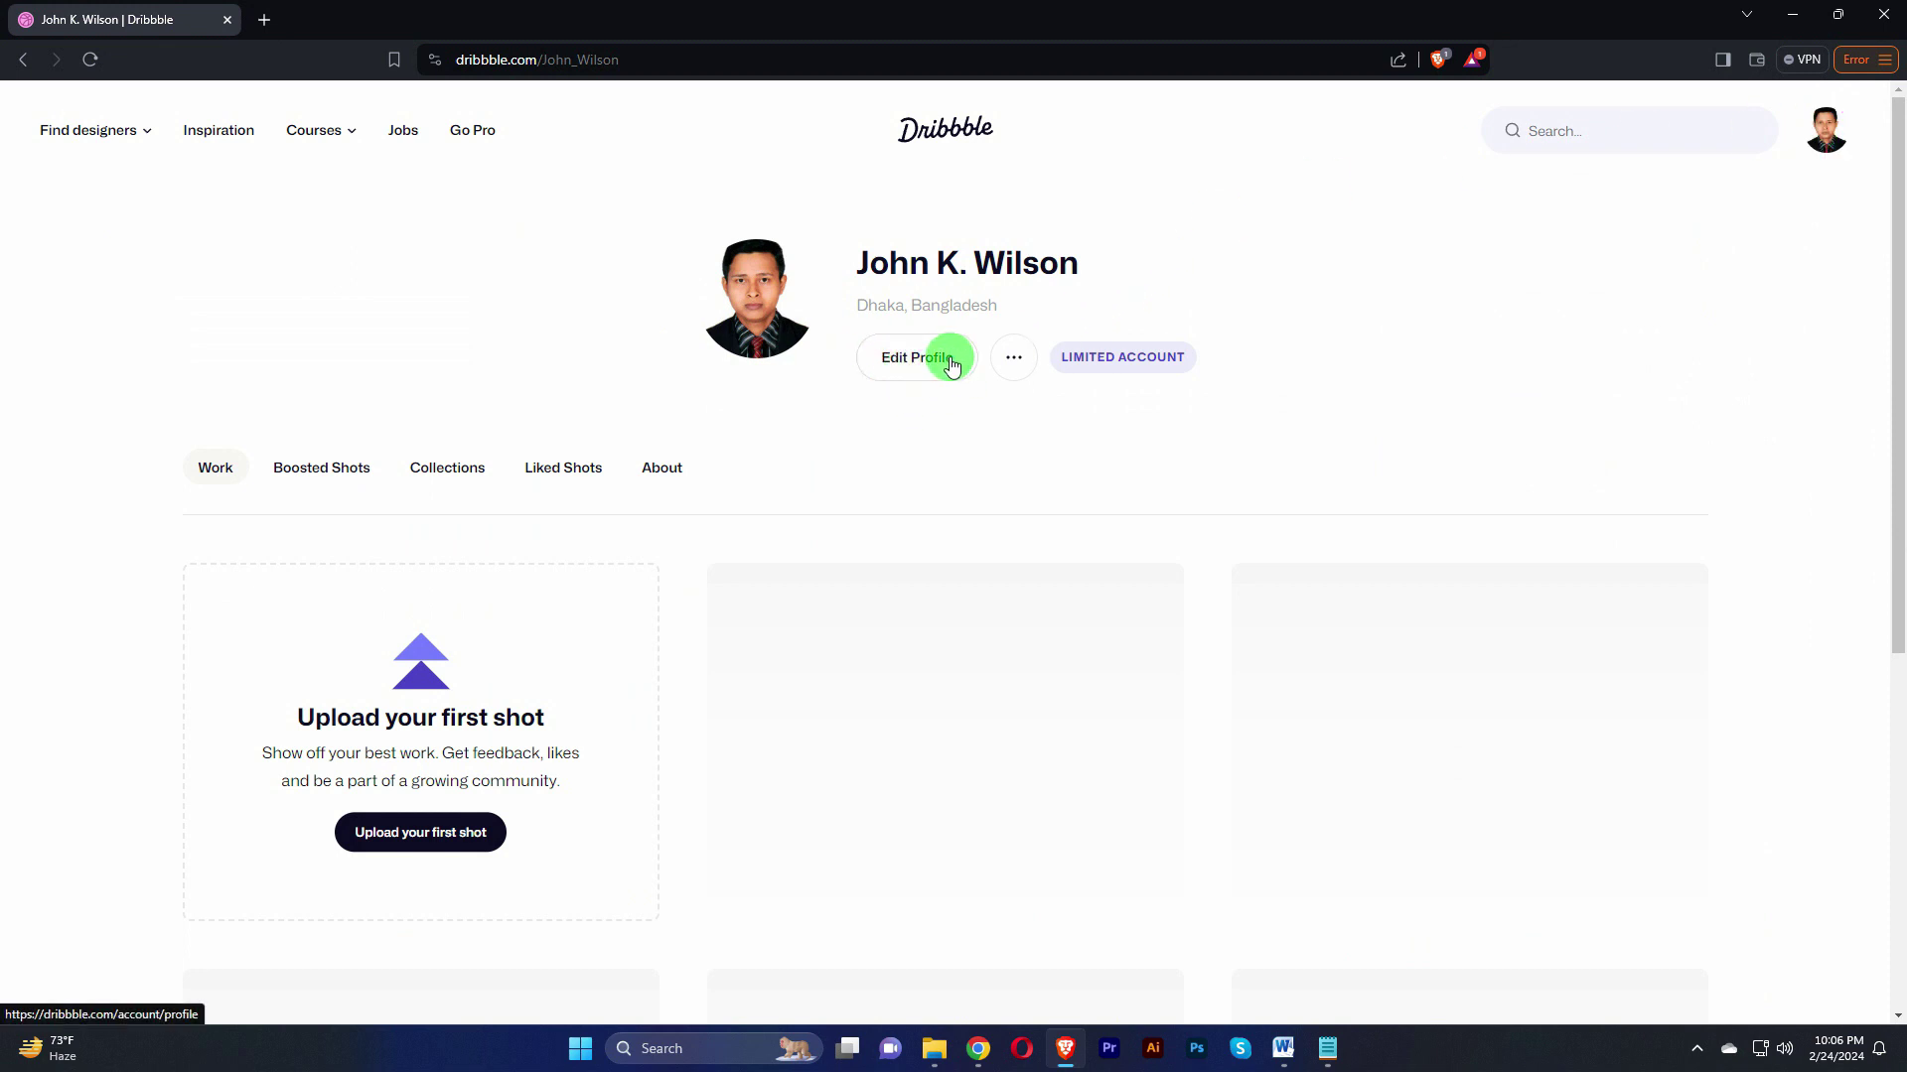
pyautogui.click(914, 363)
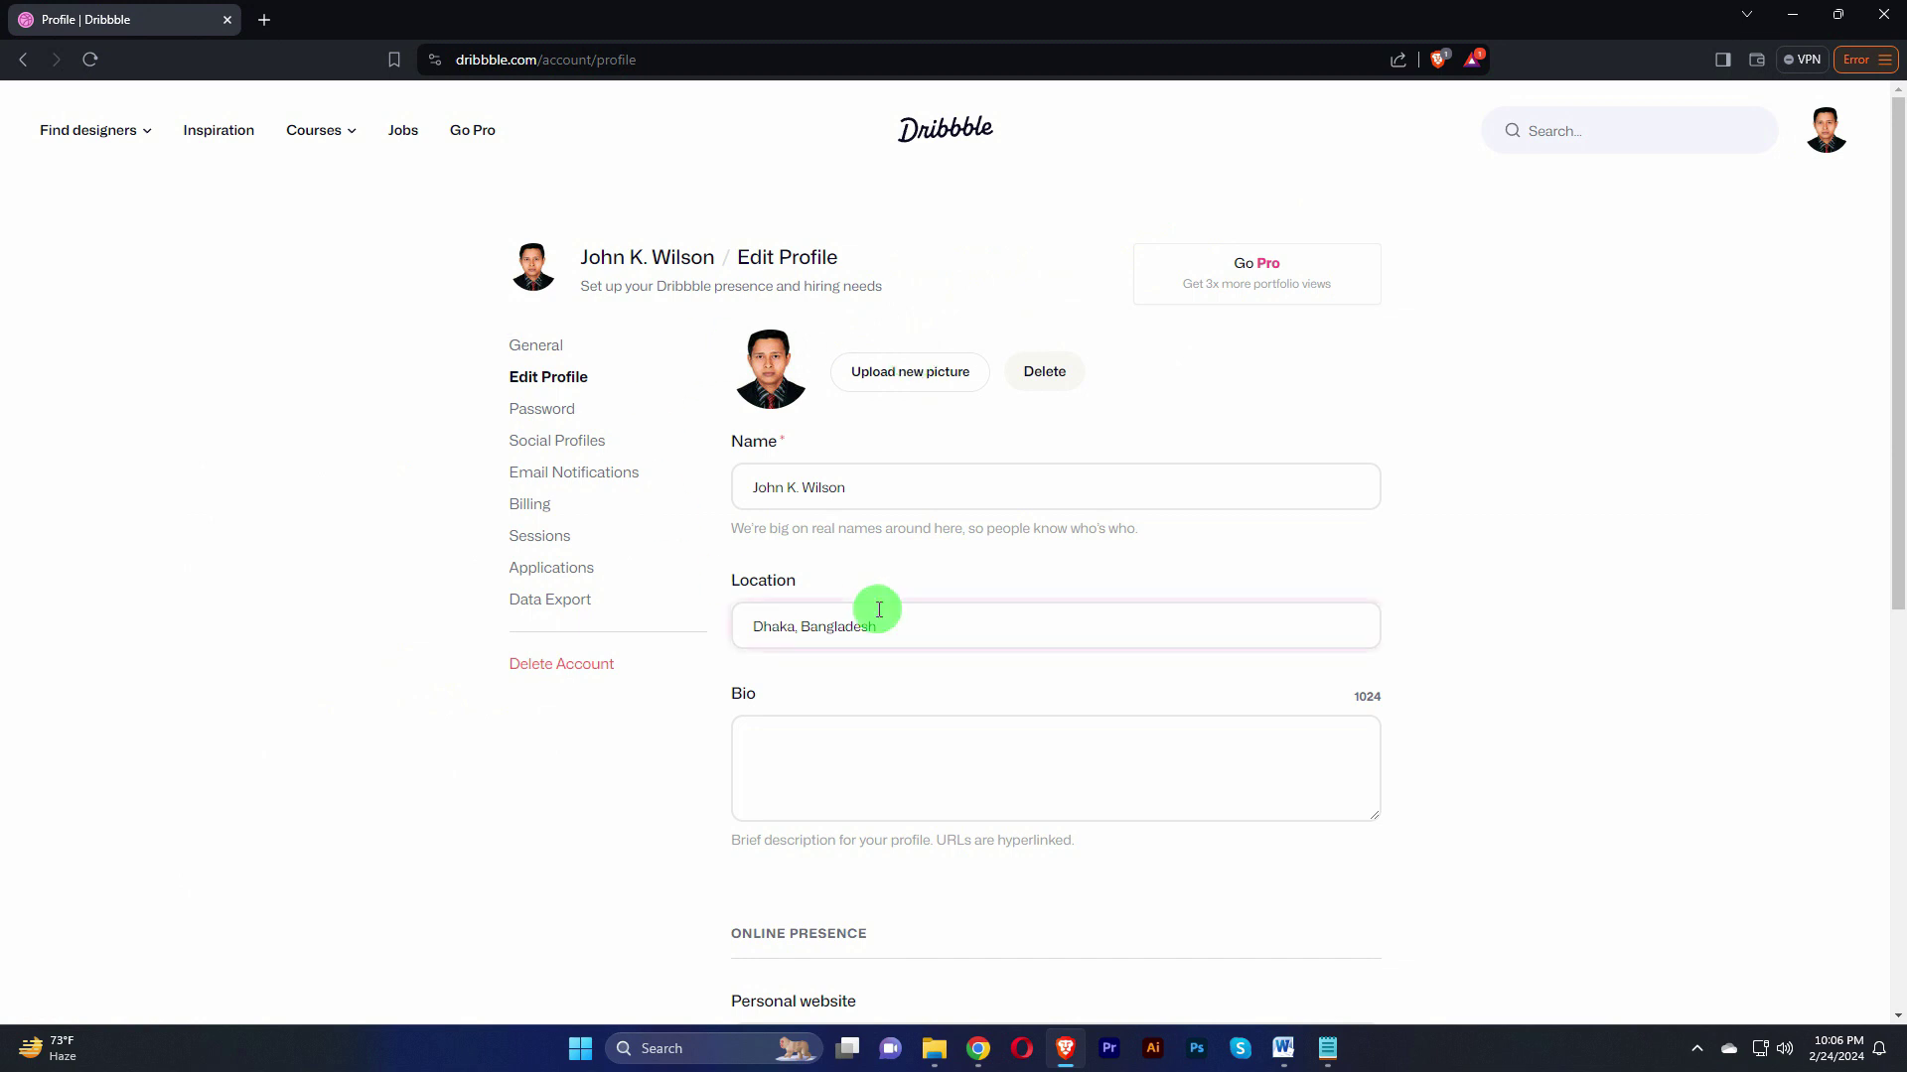
pyautogui.click(926, 488)
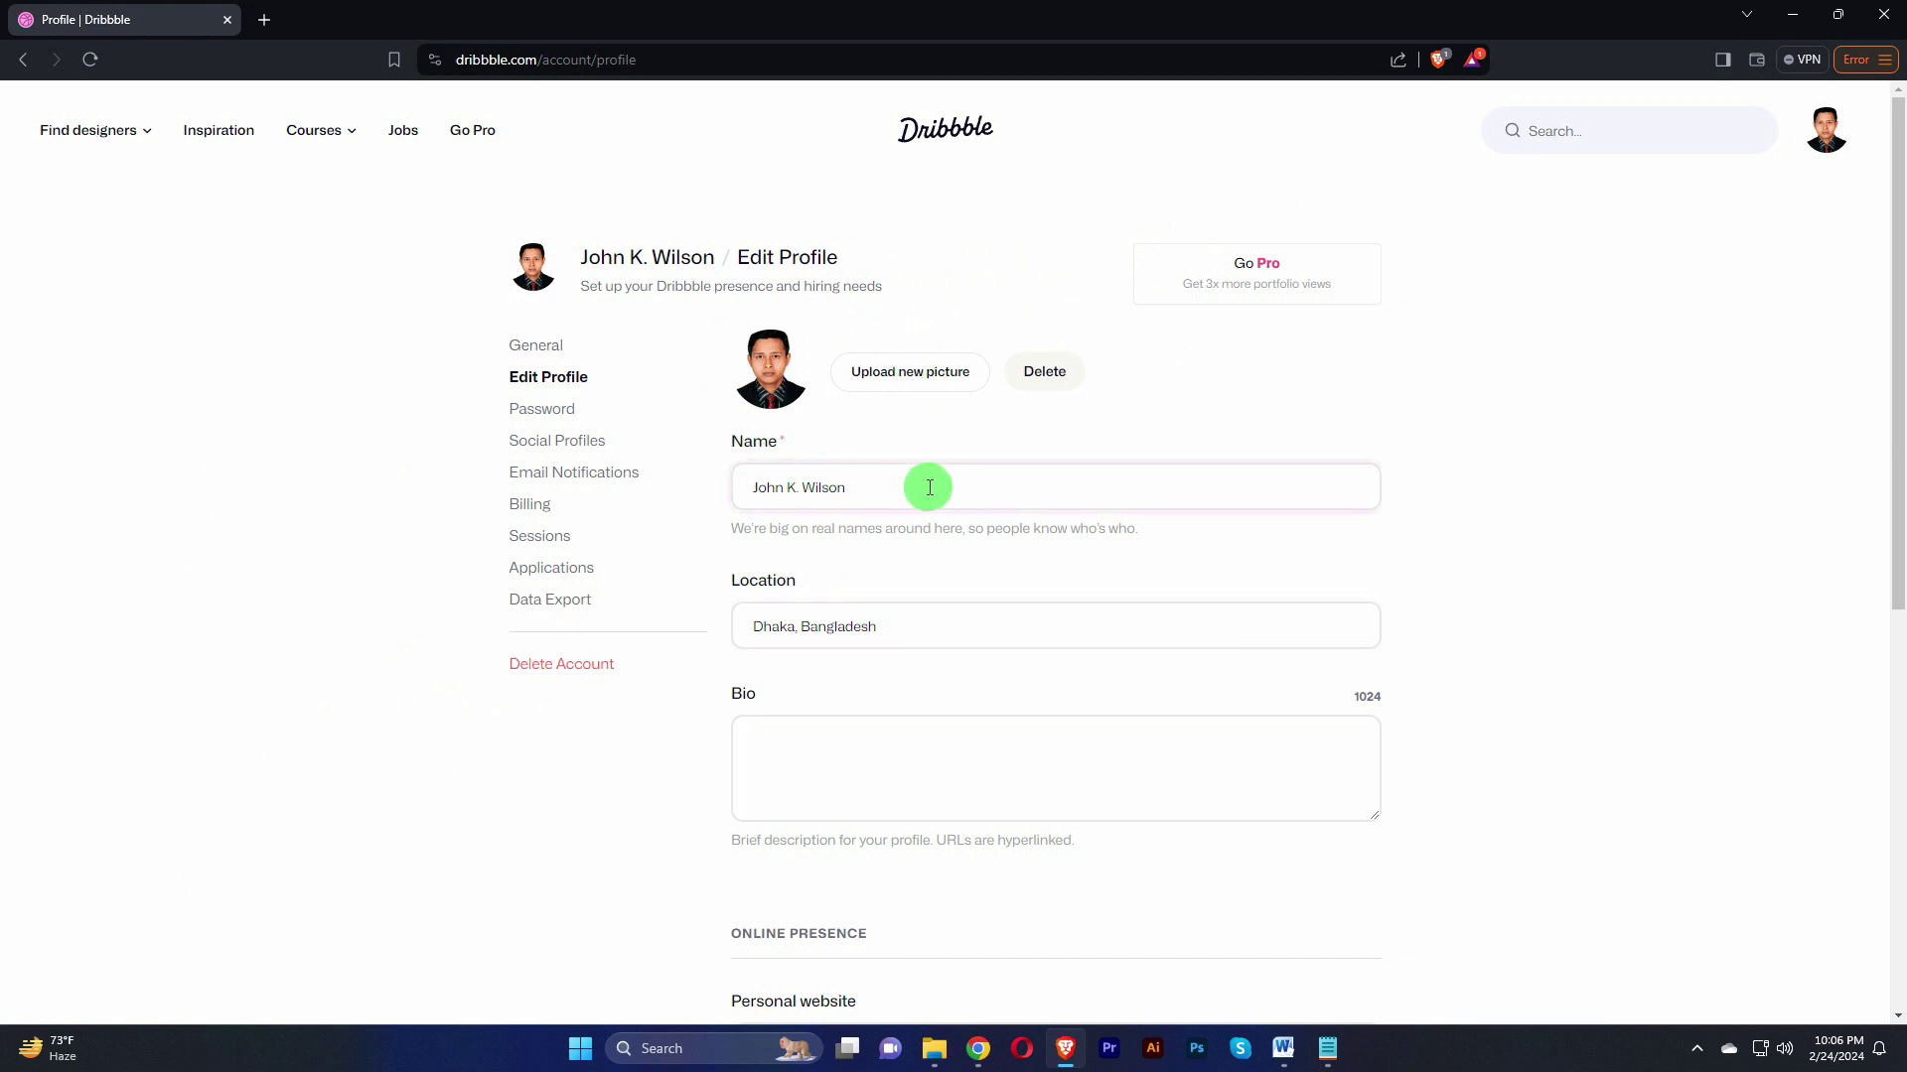
pyautogui.scroll(-2, 993, 630)
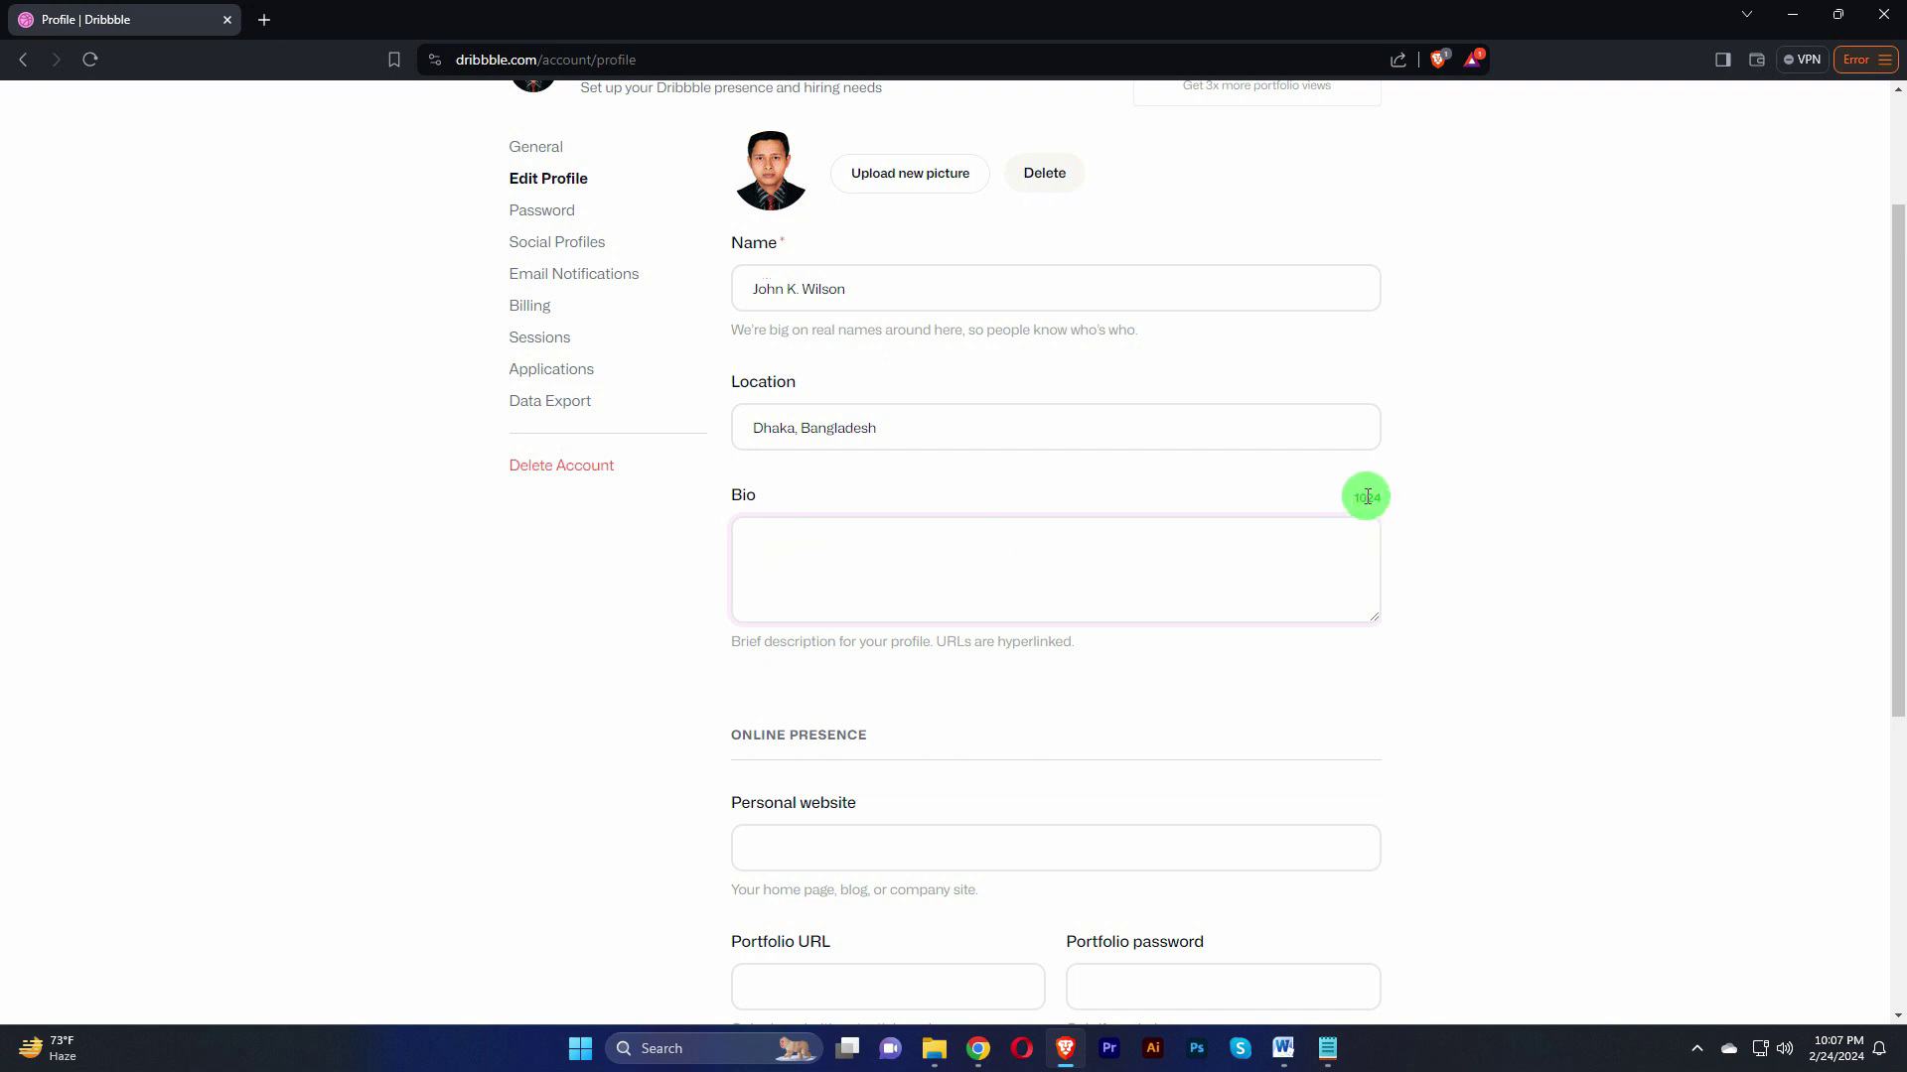
pyautogui.click(892, 556)
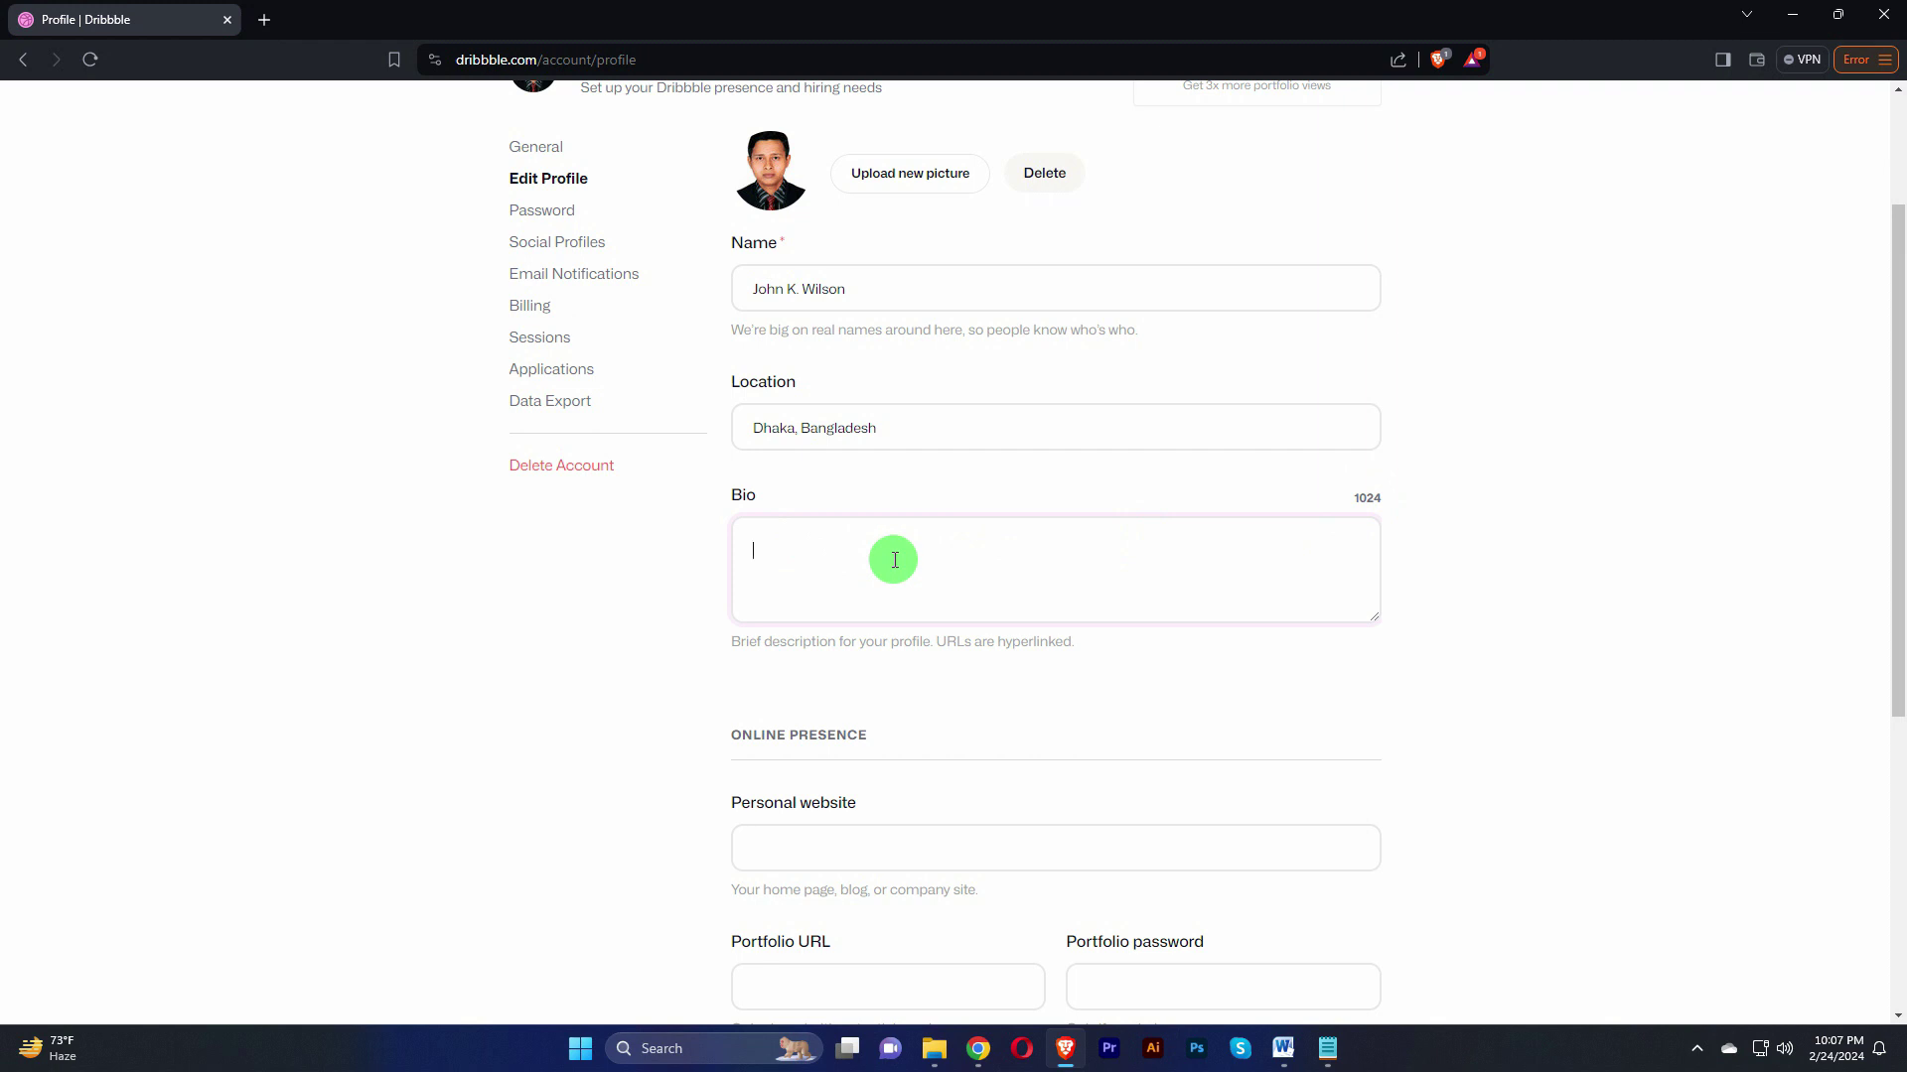
# Step: Put the Dribbble profile name into the Word bio draft, reselect the bio, and return to the Bio field
pyautogui.click(1283, 1048)
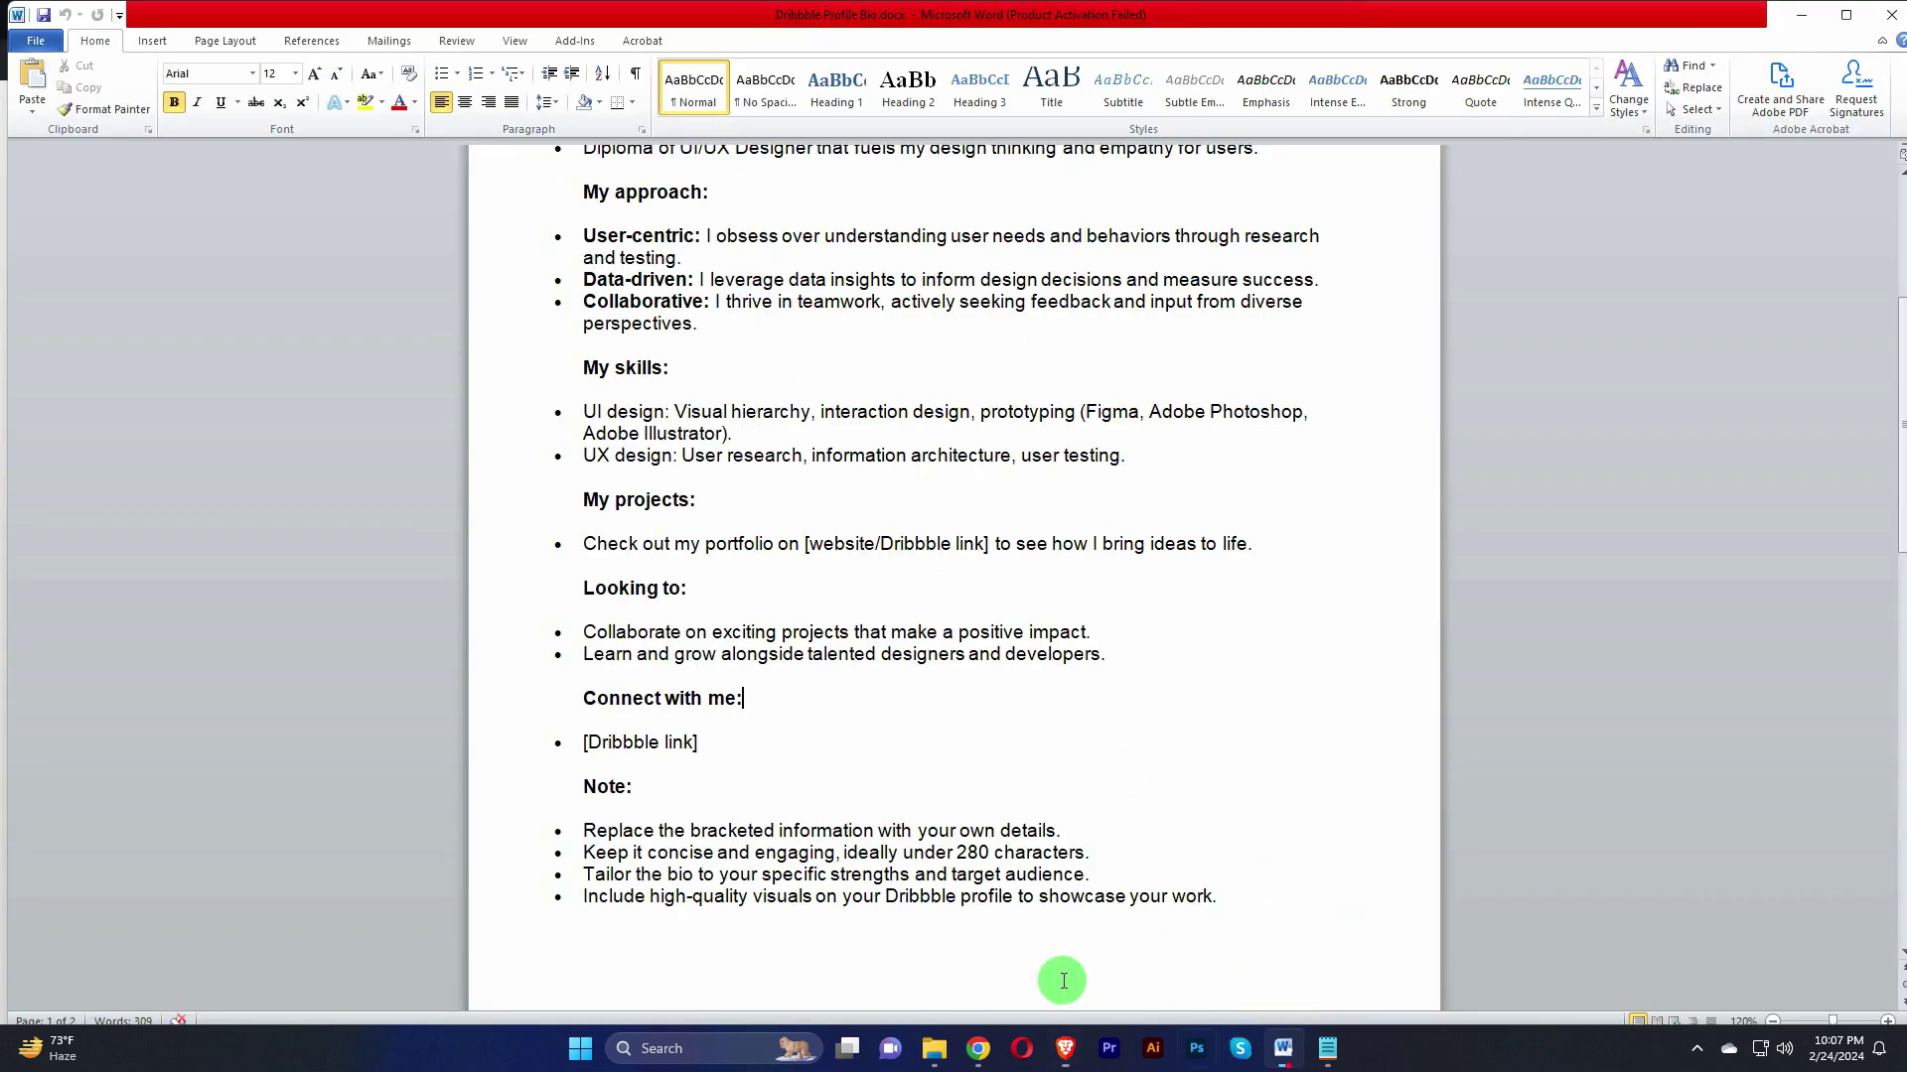
pyautogui.scroll(3, 782, 703)
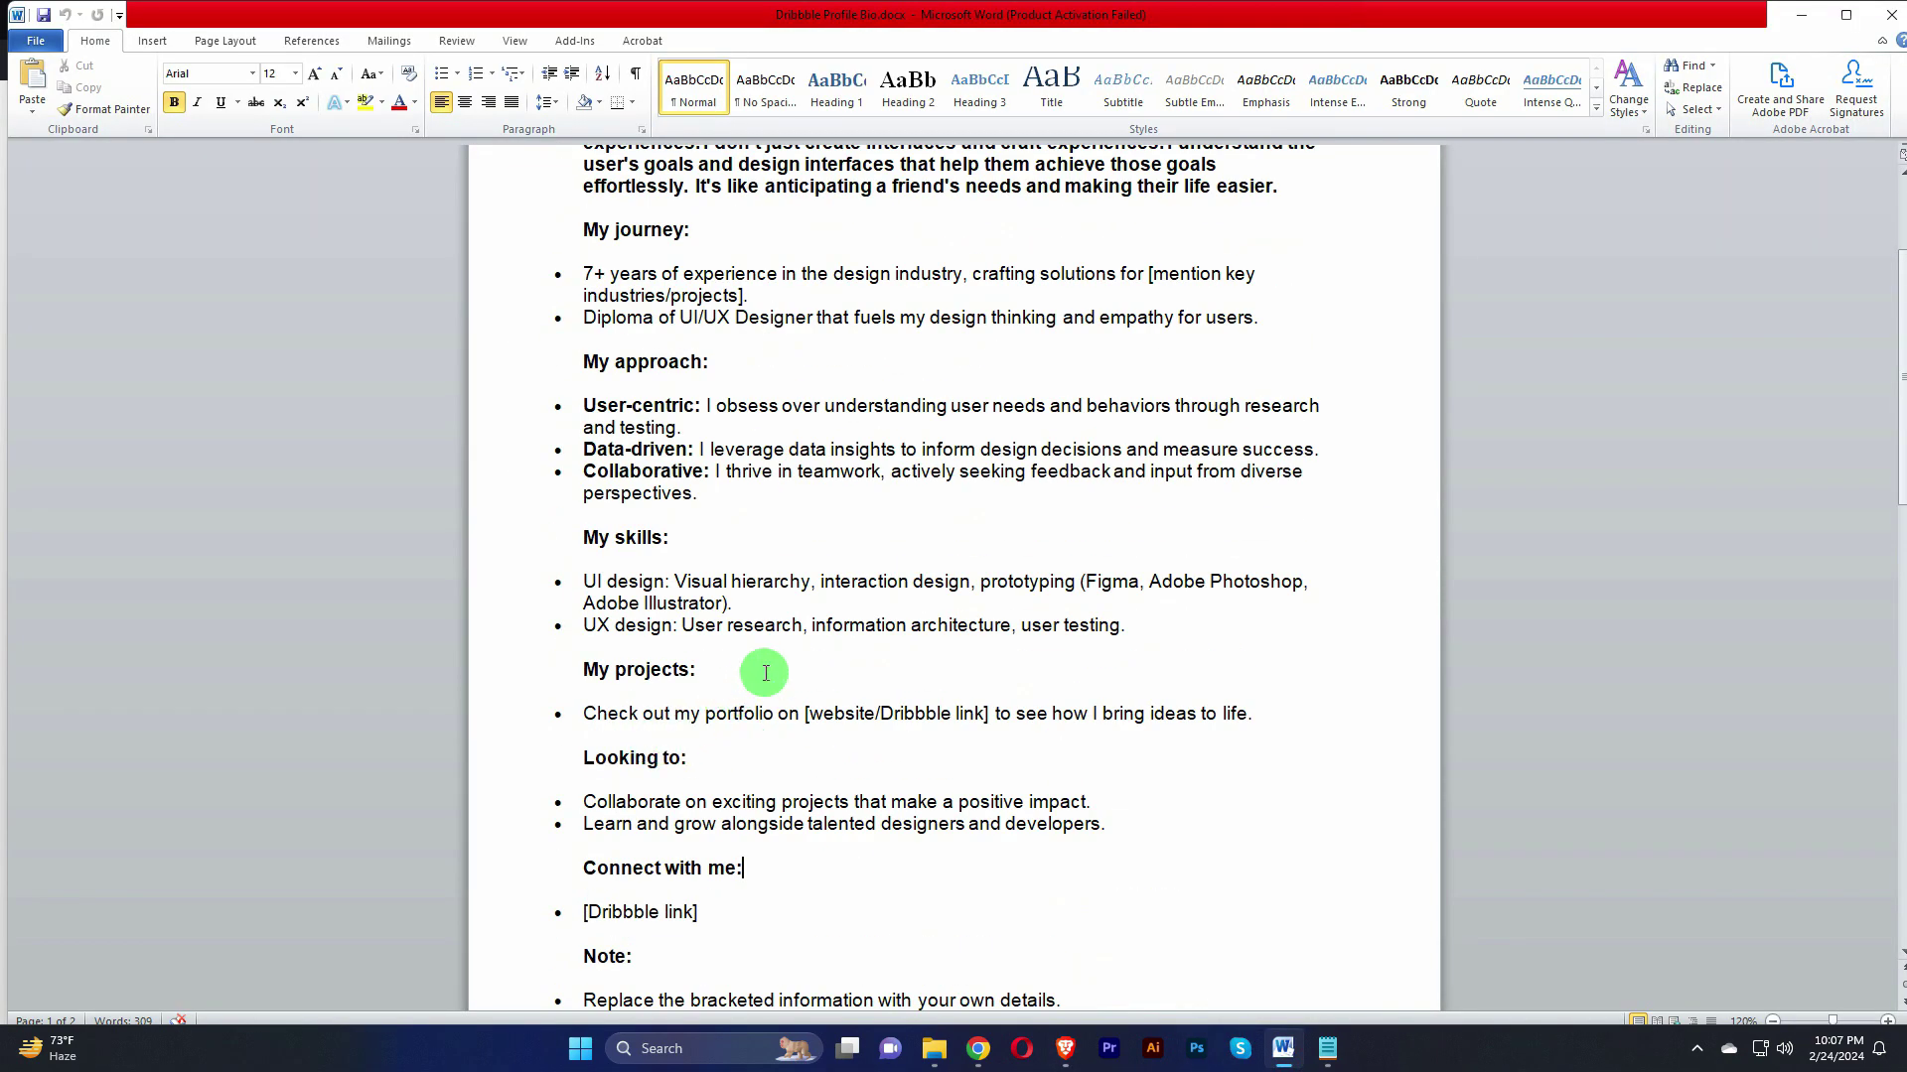
pyautogui.moveTo(1149, 634); pyautogui.dragTo(553, 332)
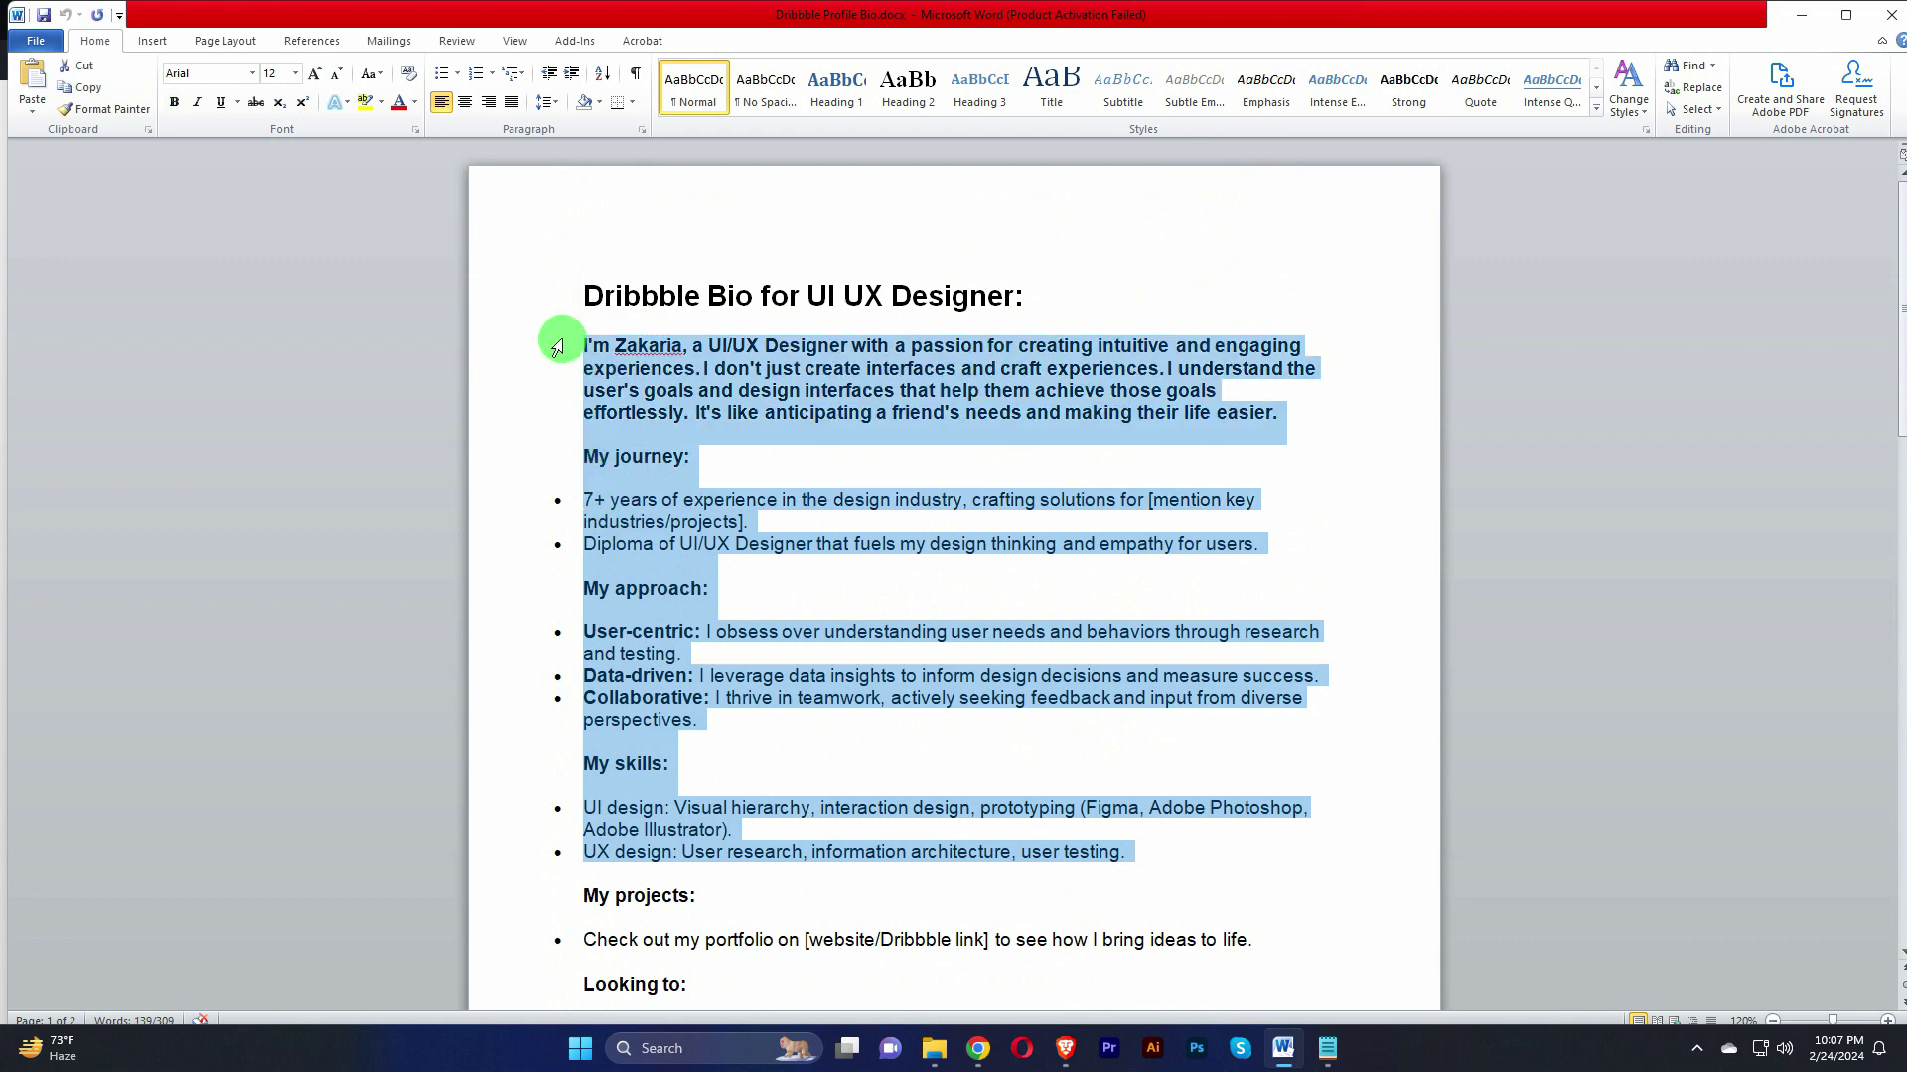
pyautogui.click(692, 364)
pyautogui.click(1062, 1050)
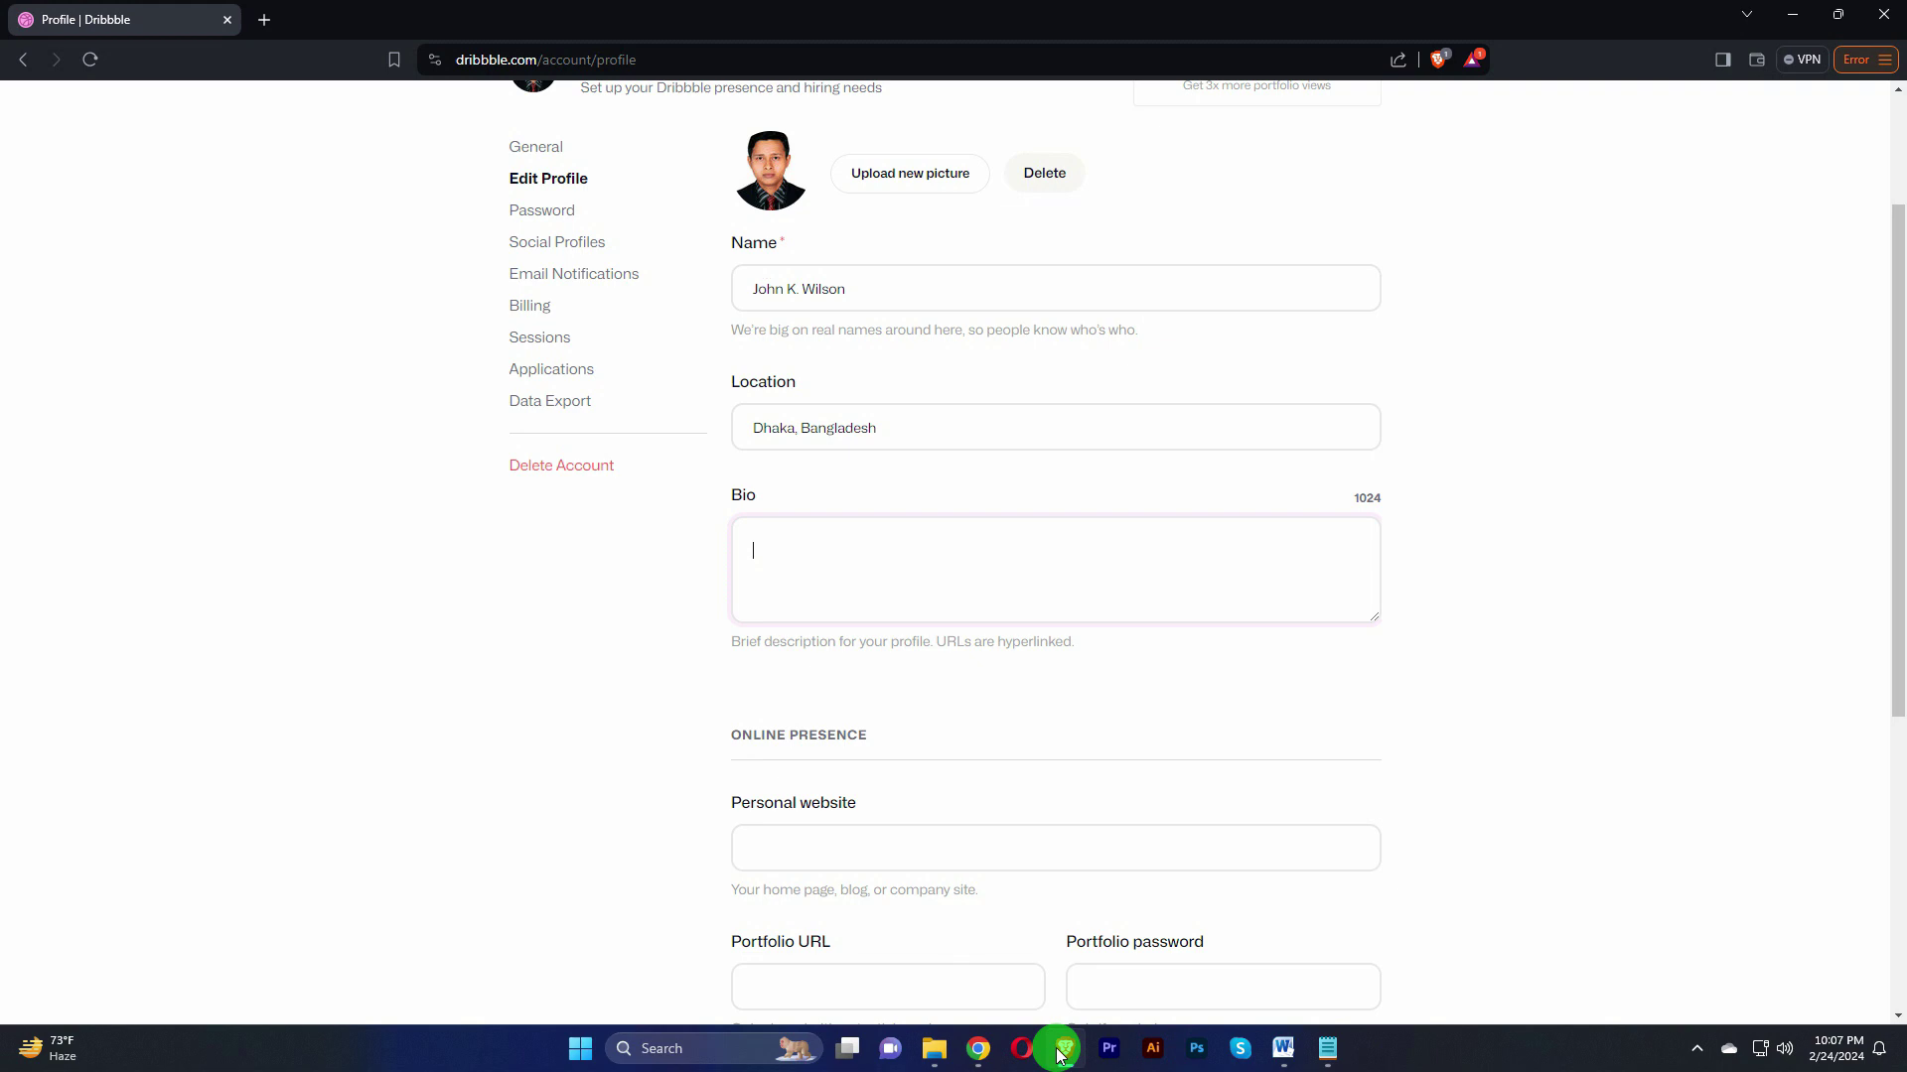
pyautogui.moveTo(749, 282); pyautogui.dragTo(878, 279)
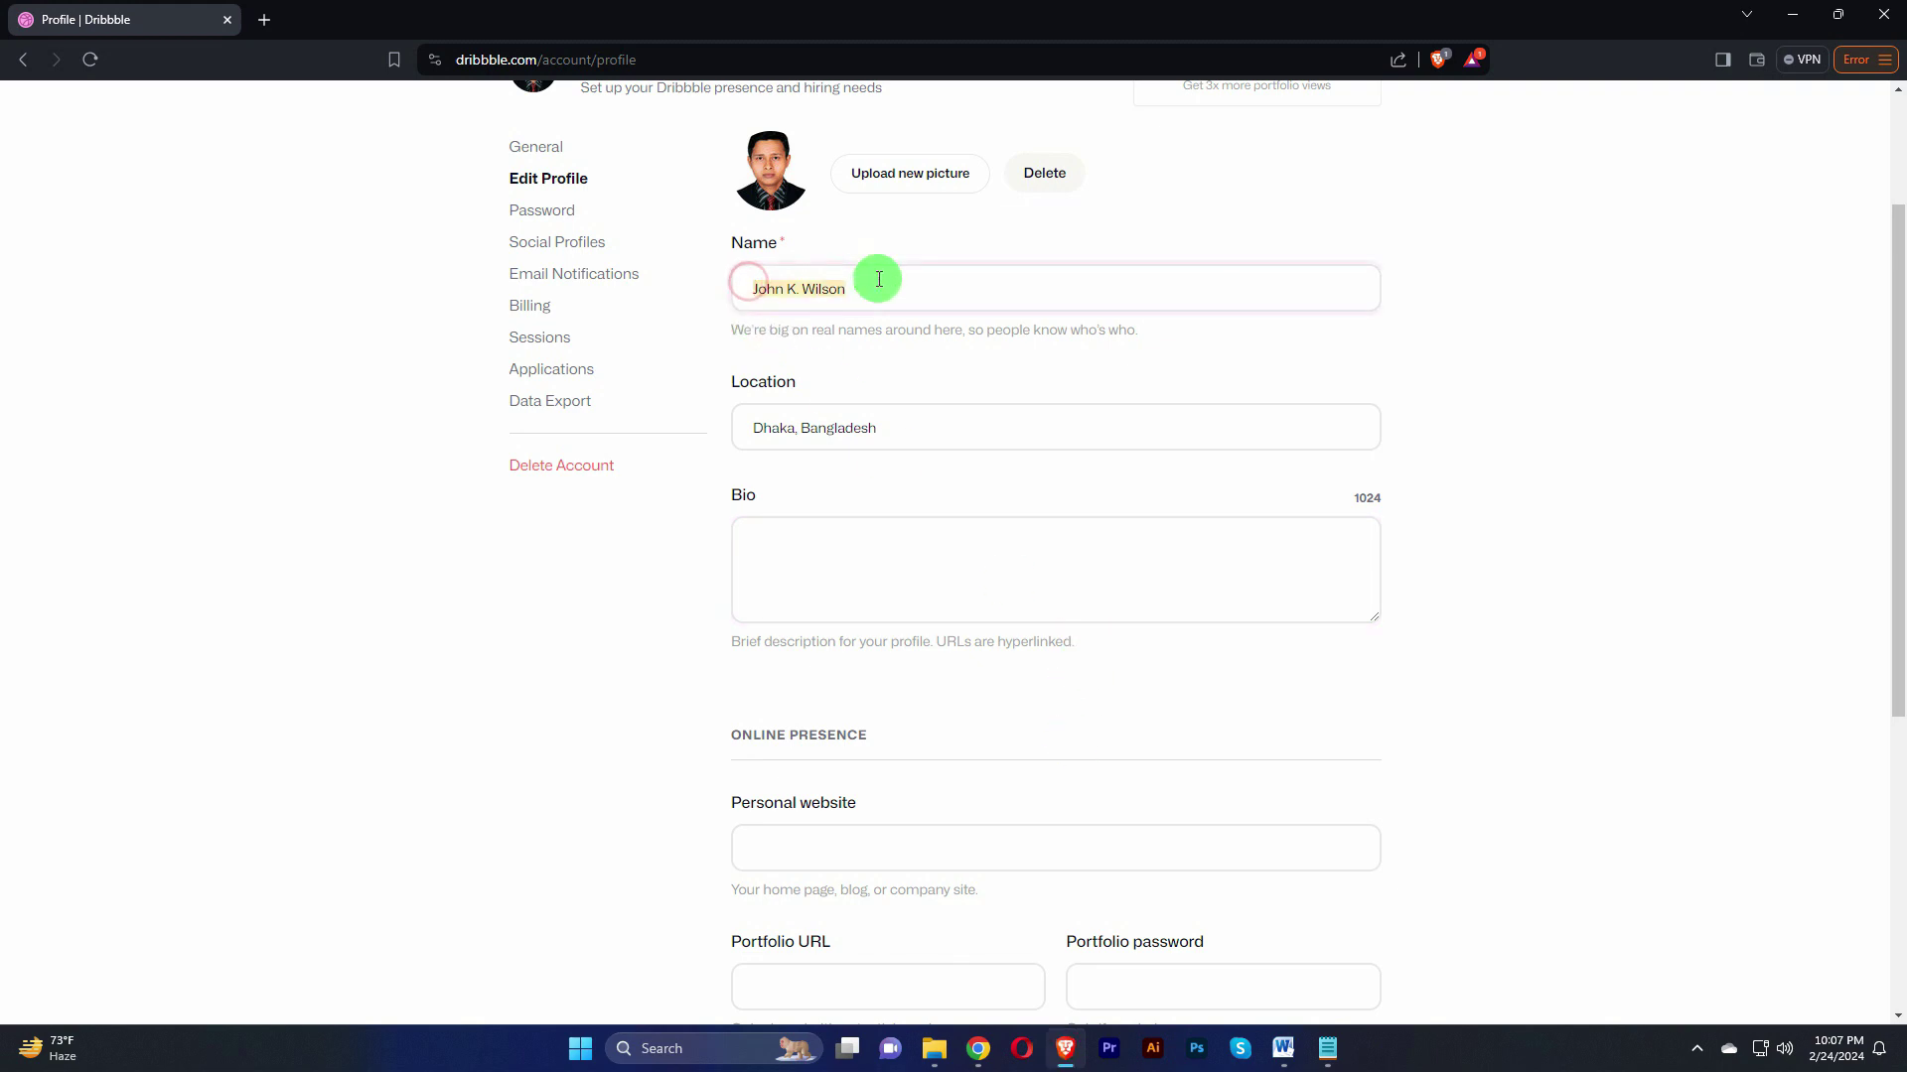
pyautogui.click(1283, 1049)
pyautogui.click(1083, 1052)
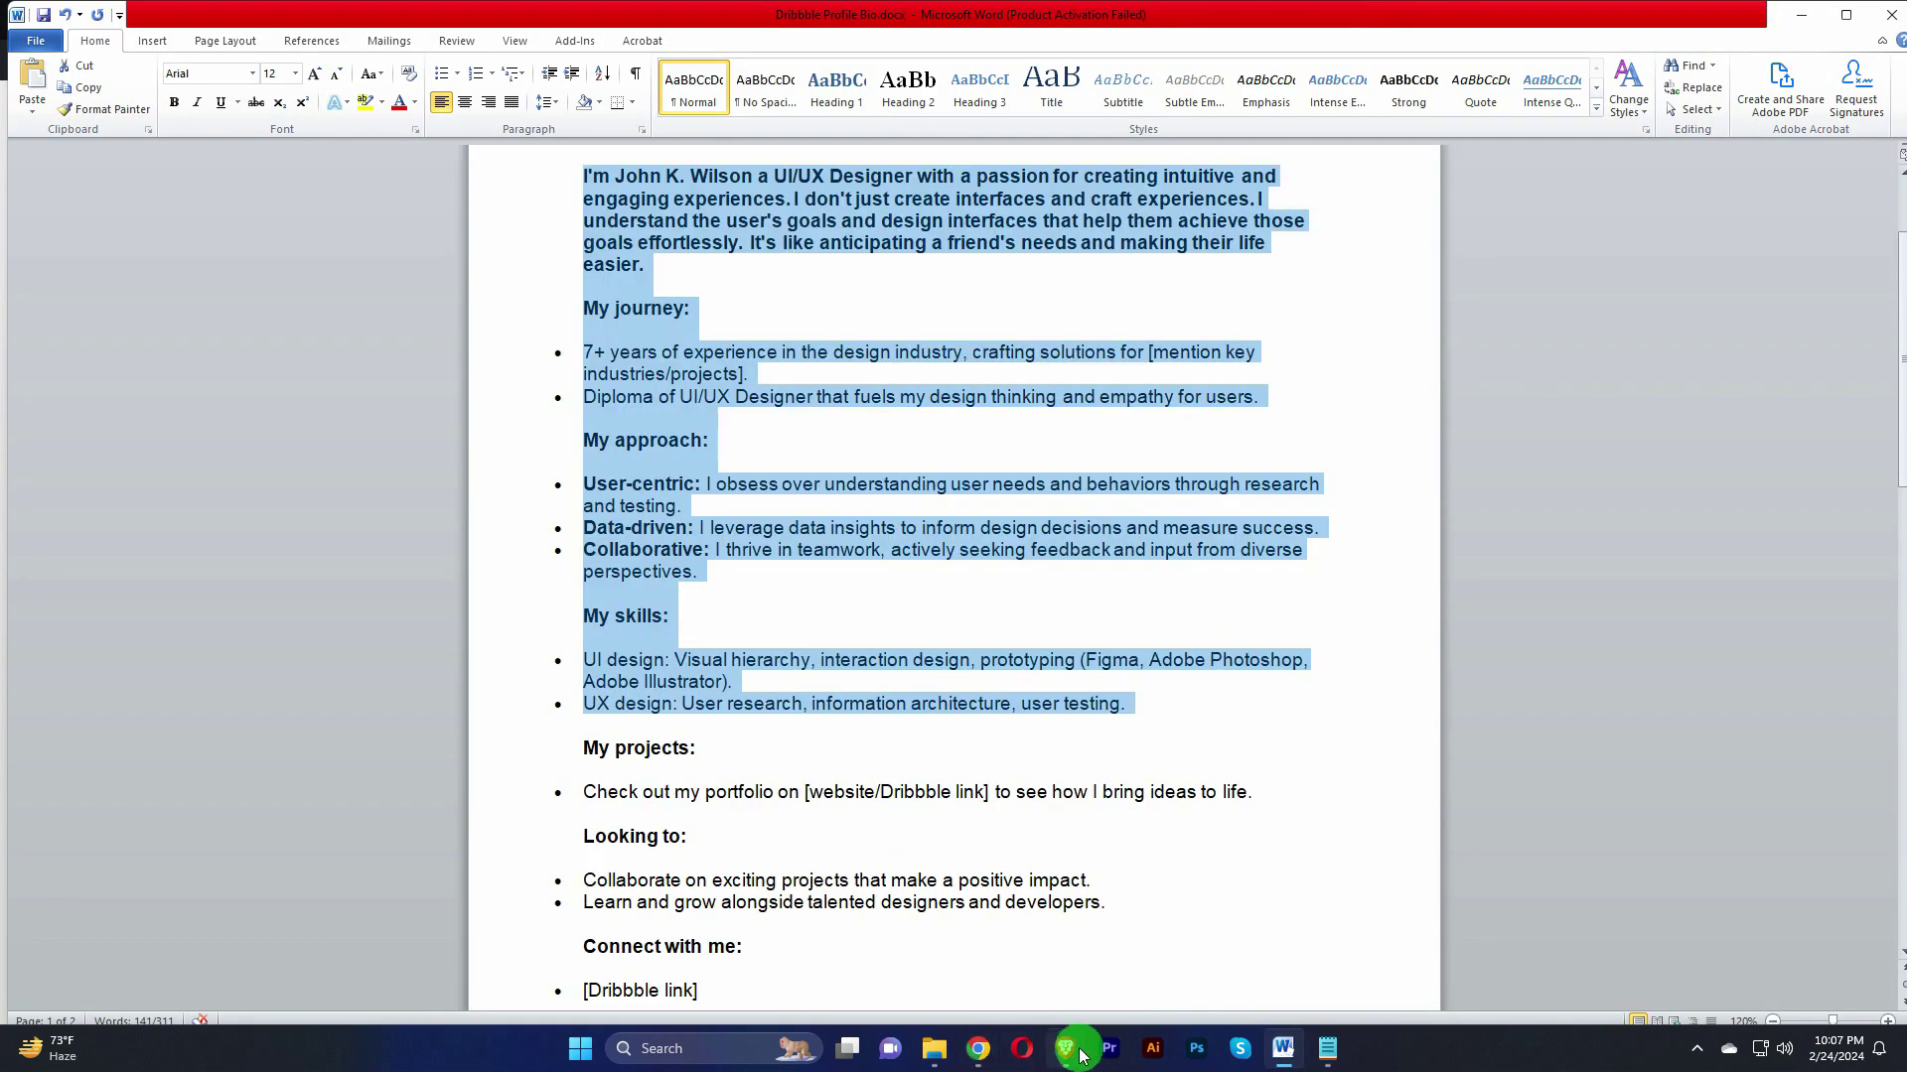
pyautogui.click(791, 553)
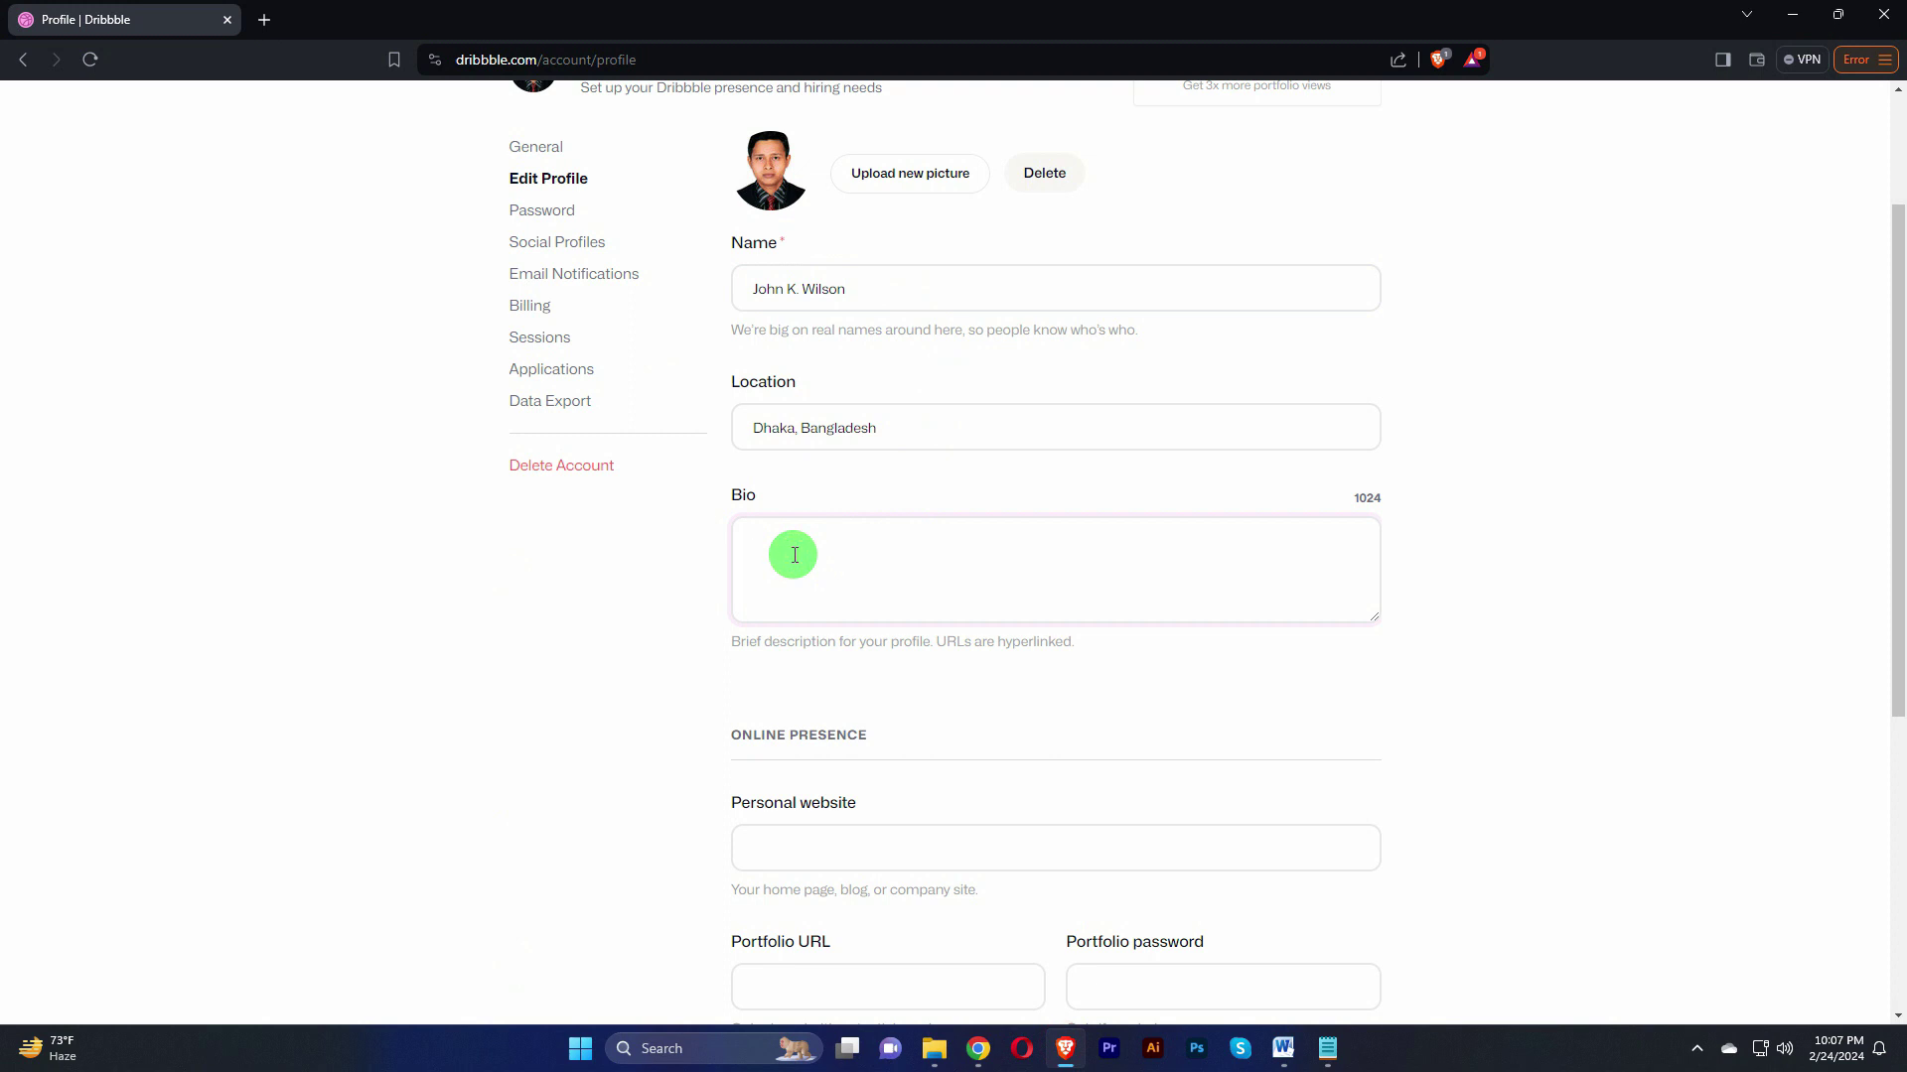
# Step: Paste the UI/UX designer bio into the Bio field and remove the trailing blank line
pyautogui.hotkey('ctrl', 'v')
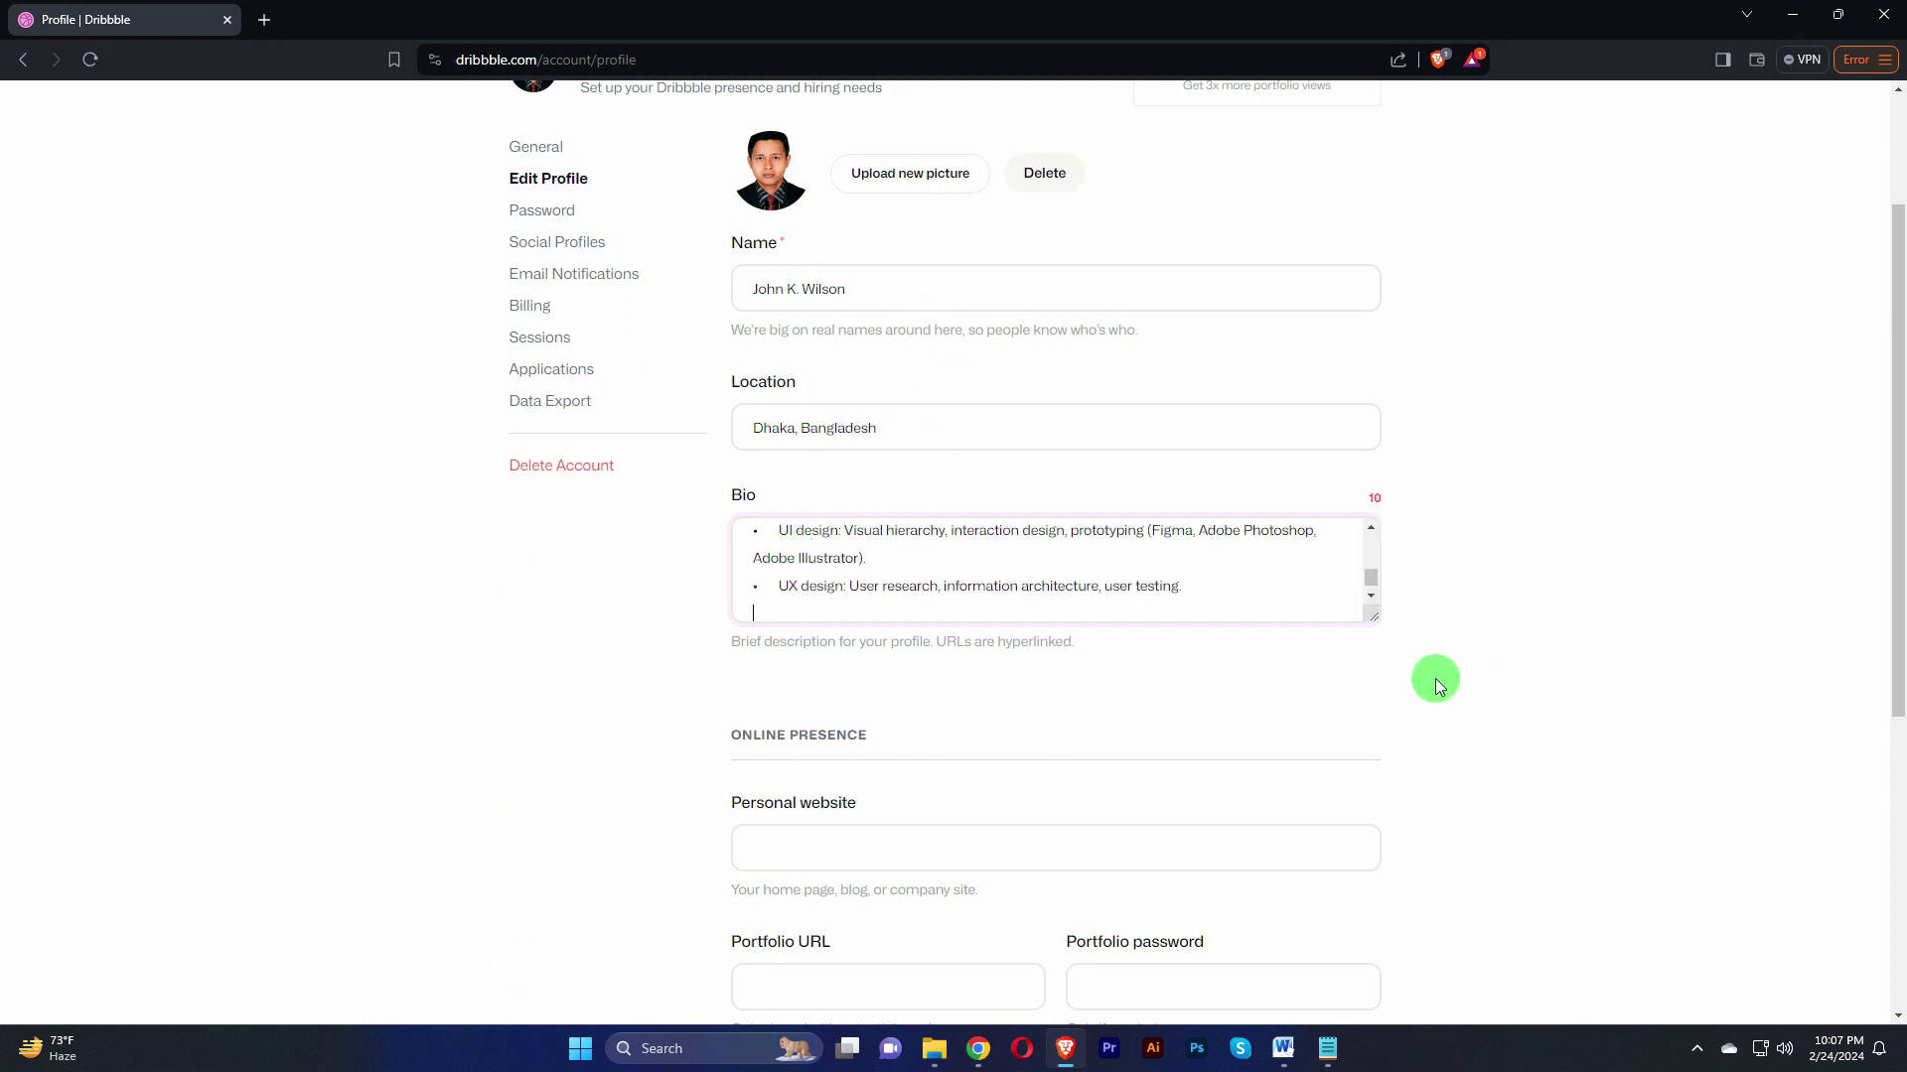
pyautogui.press('BackSpace')
pyautogui.moveTo(1366, 615); pyautogui.dragTo(1520, 987)
pyautogui.scroll(5, 1009, 830)
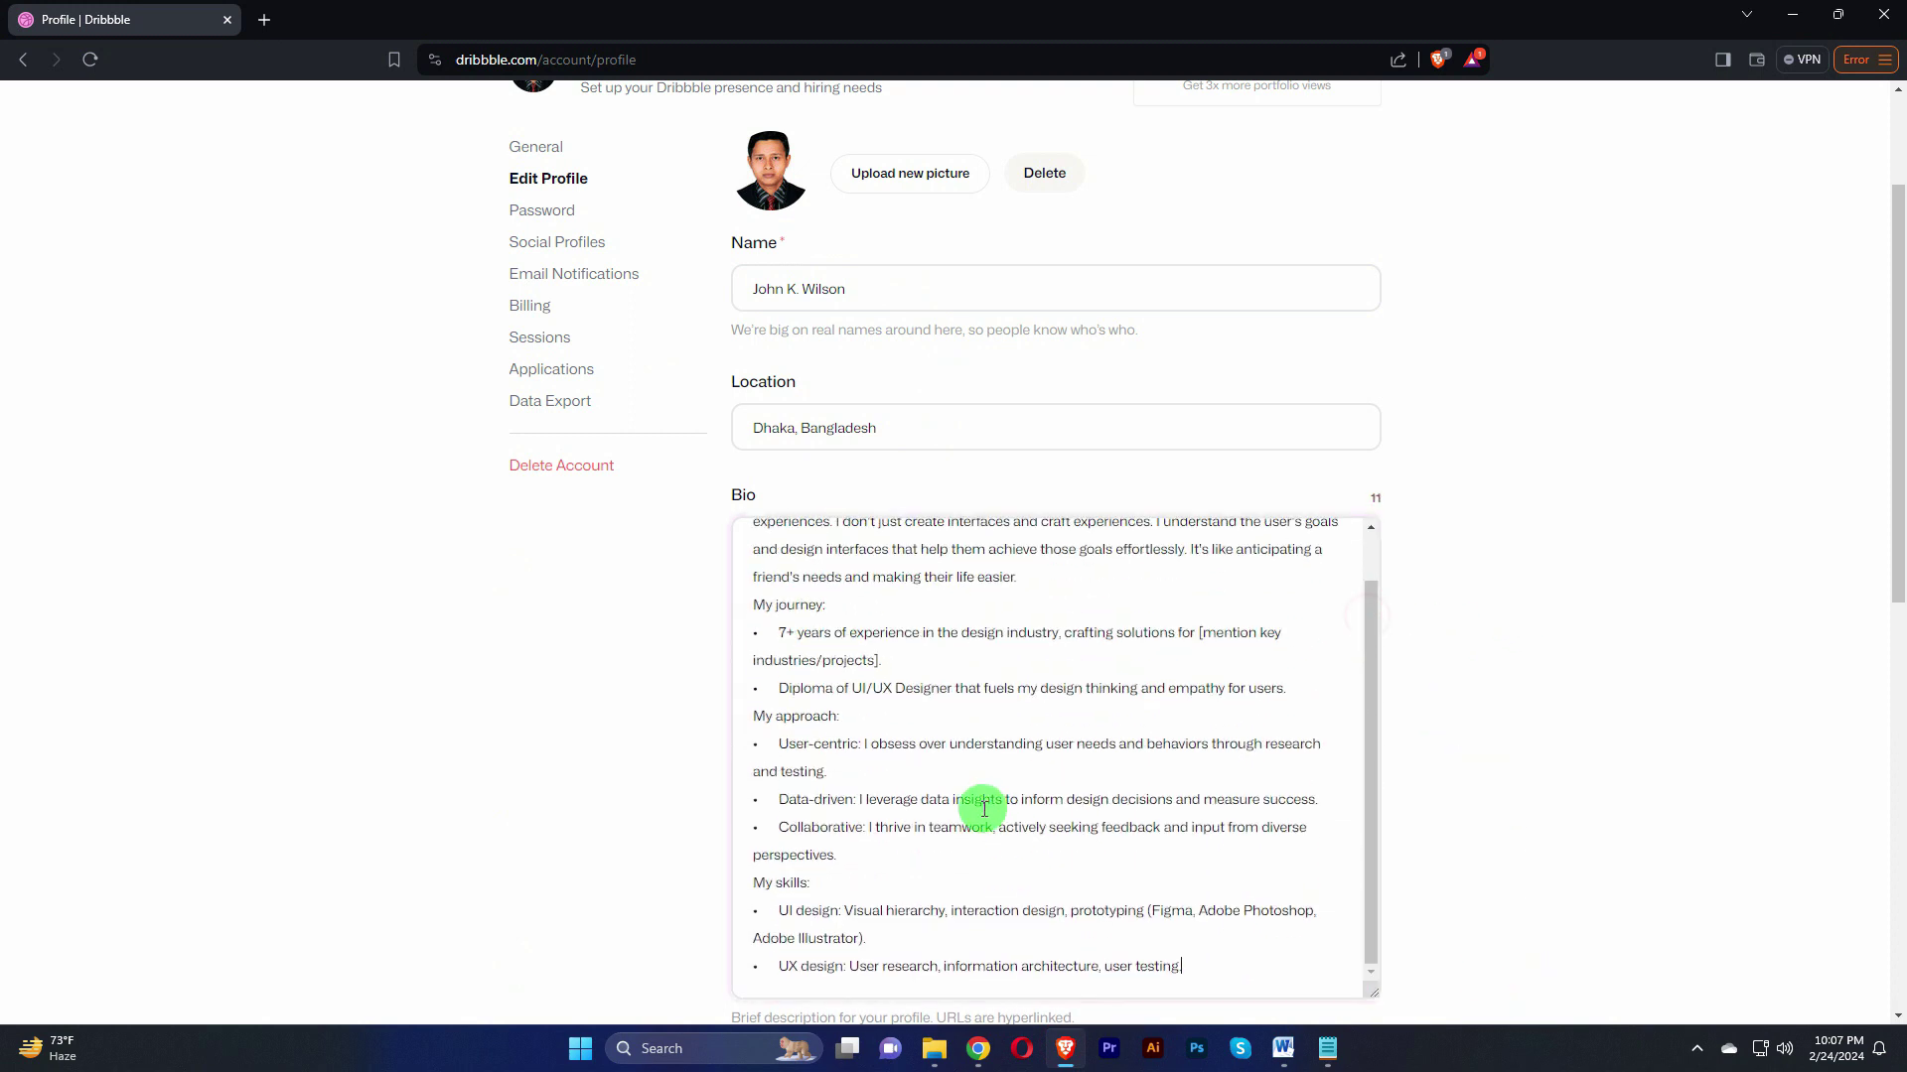
pyautogui.scroll(-5, 1404, 646)
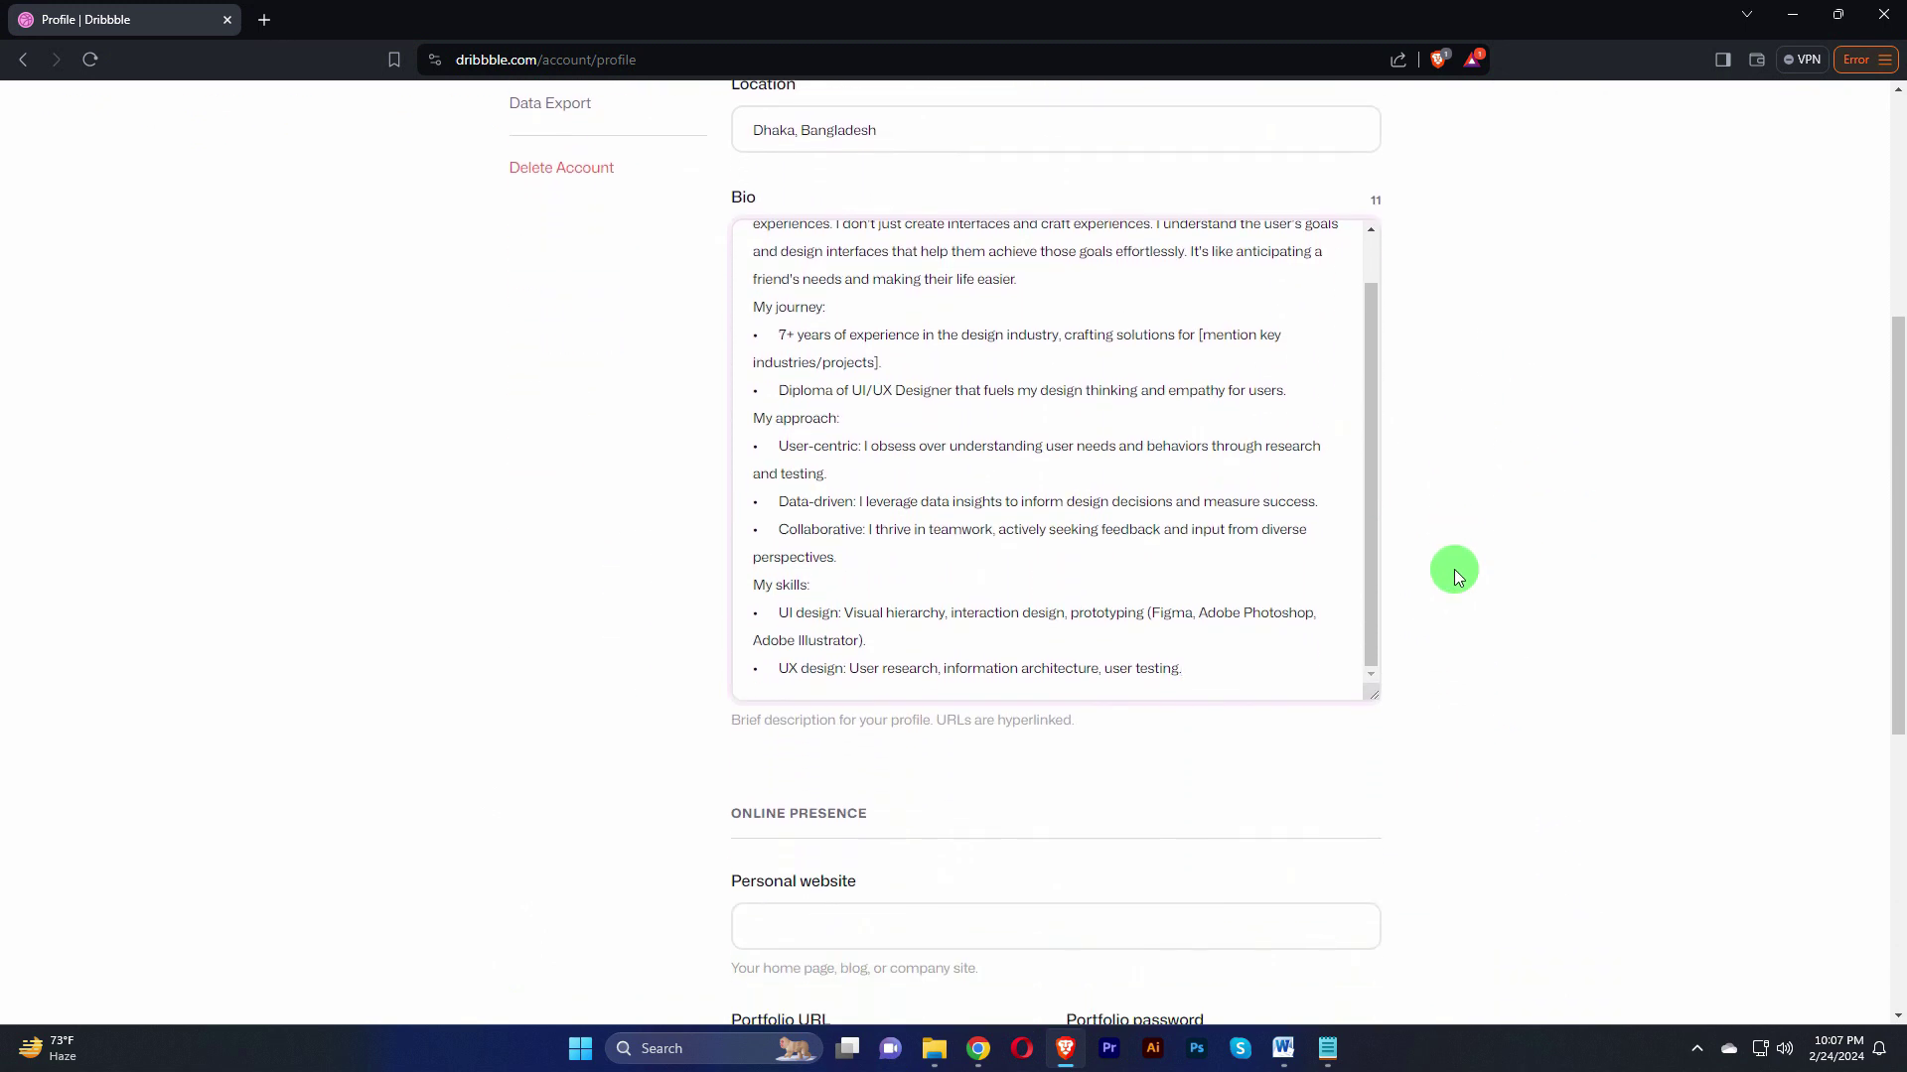
pyautogui.scroll(-2, 1601, 560)
pyautogui.scroll(-1, 1601, 560)
# Step: Go through the rest of the profile form and save the profile
pyautogui.click(794, 621)
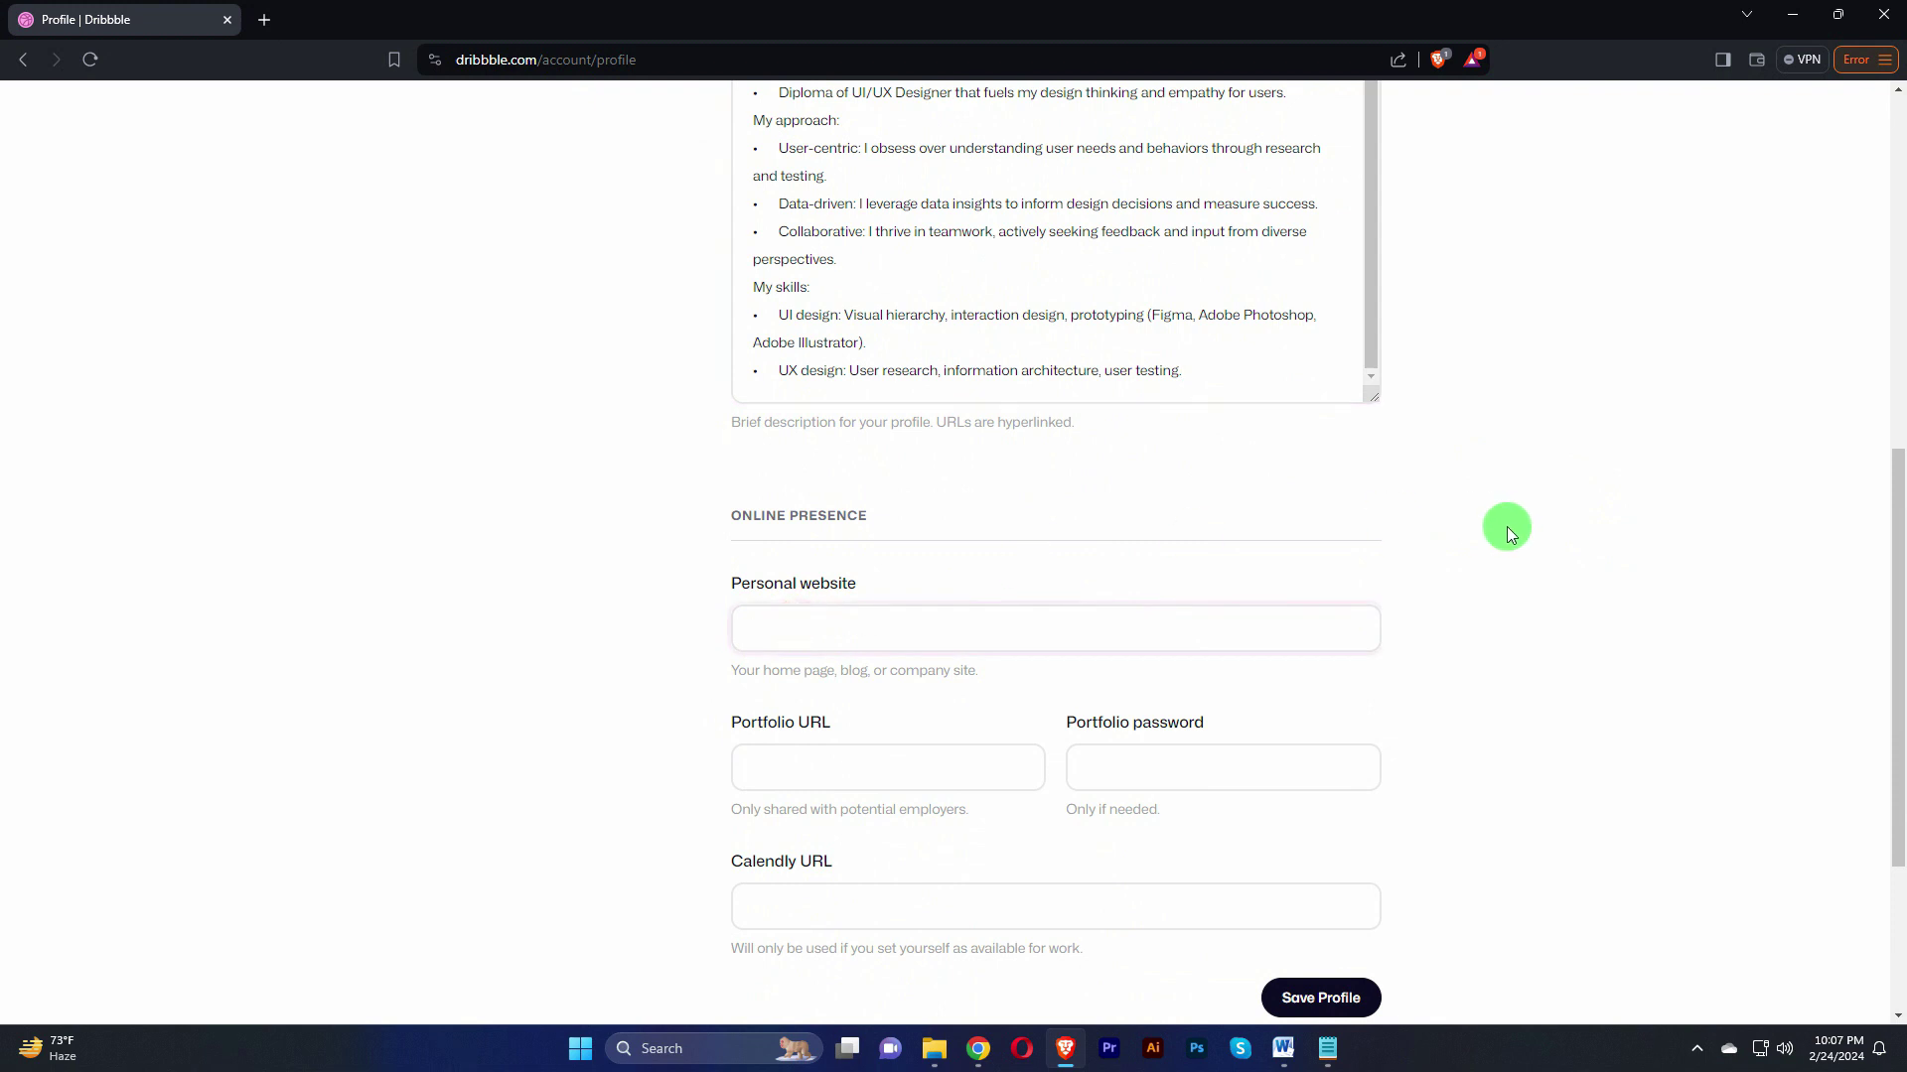
pyautogui.scroll(-2, 1505, 526)
pyautogui.click(827, 559)
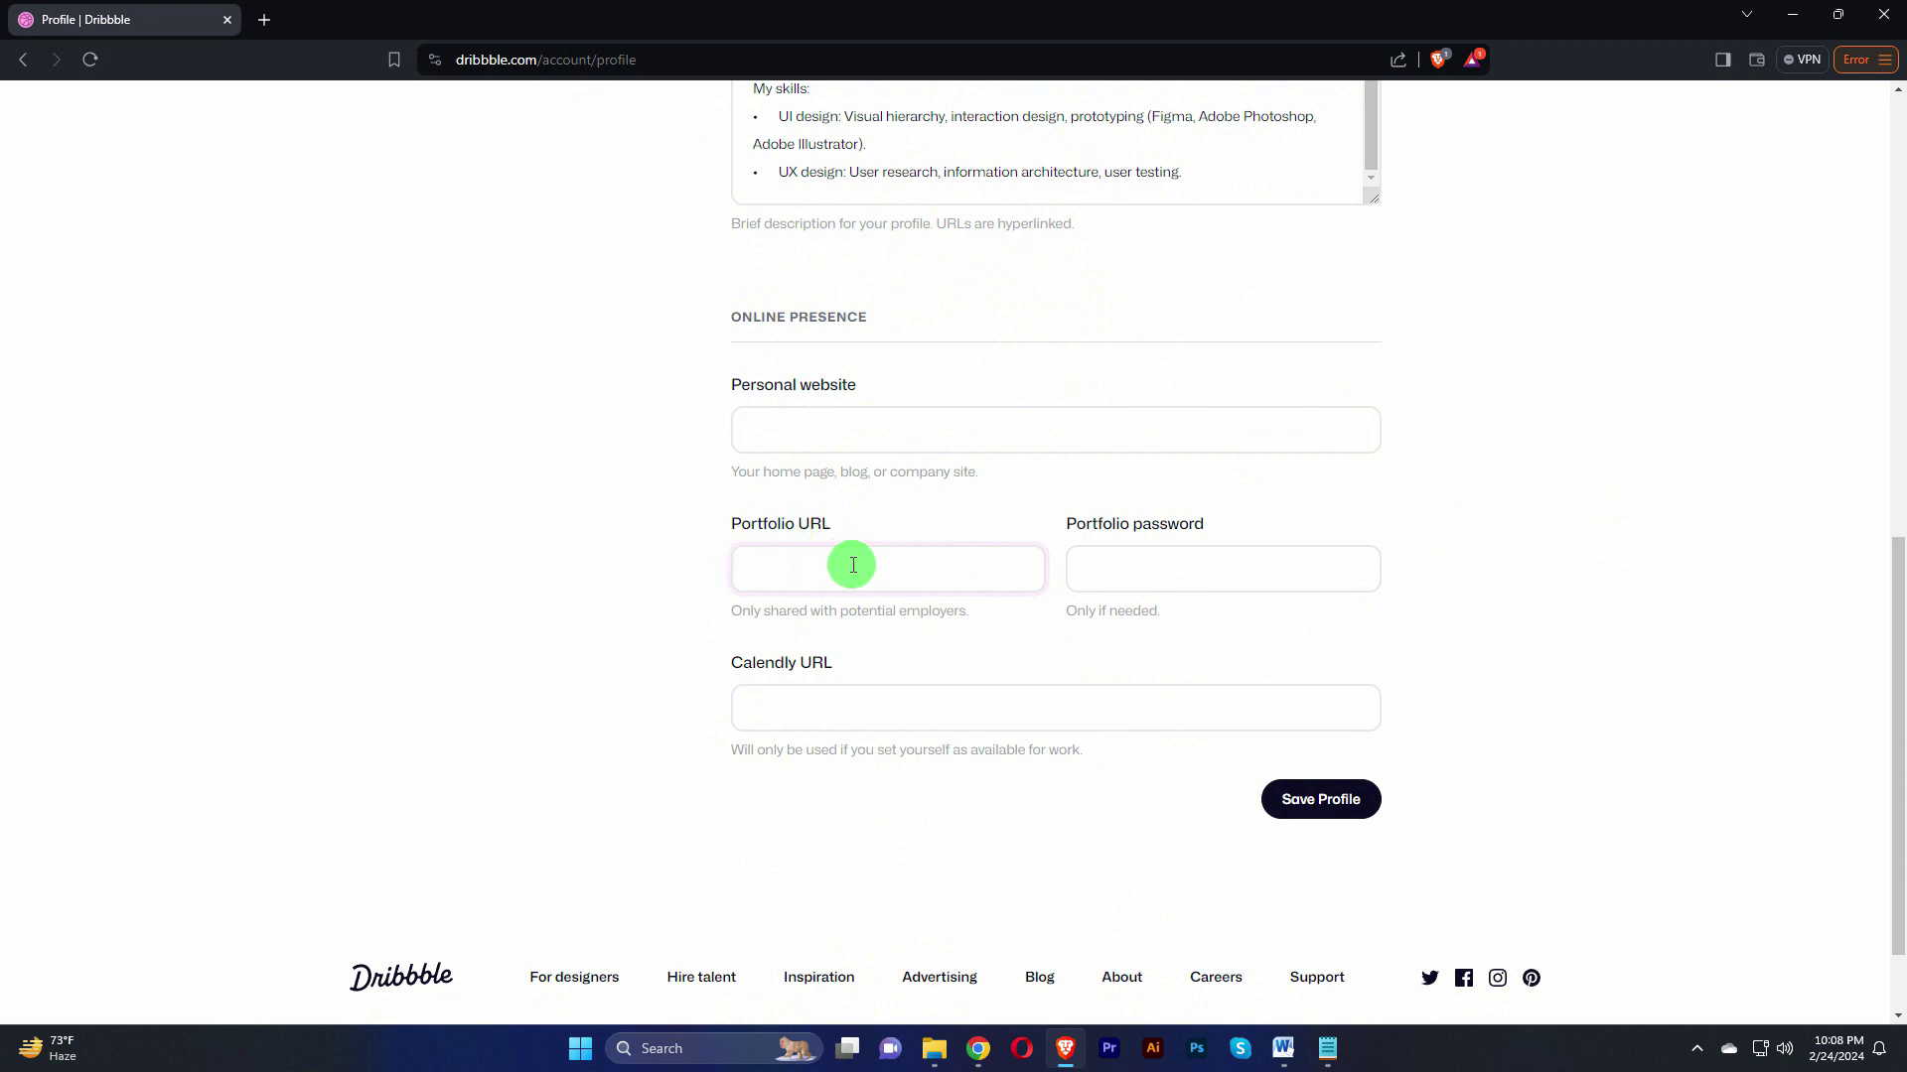
pyautogui.click(1159, 558)
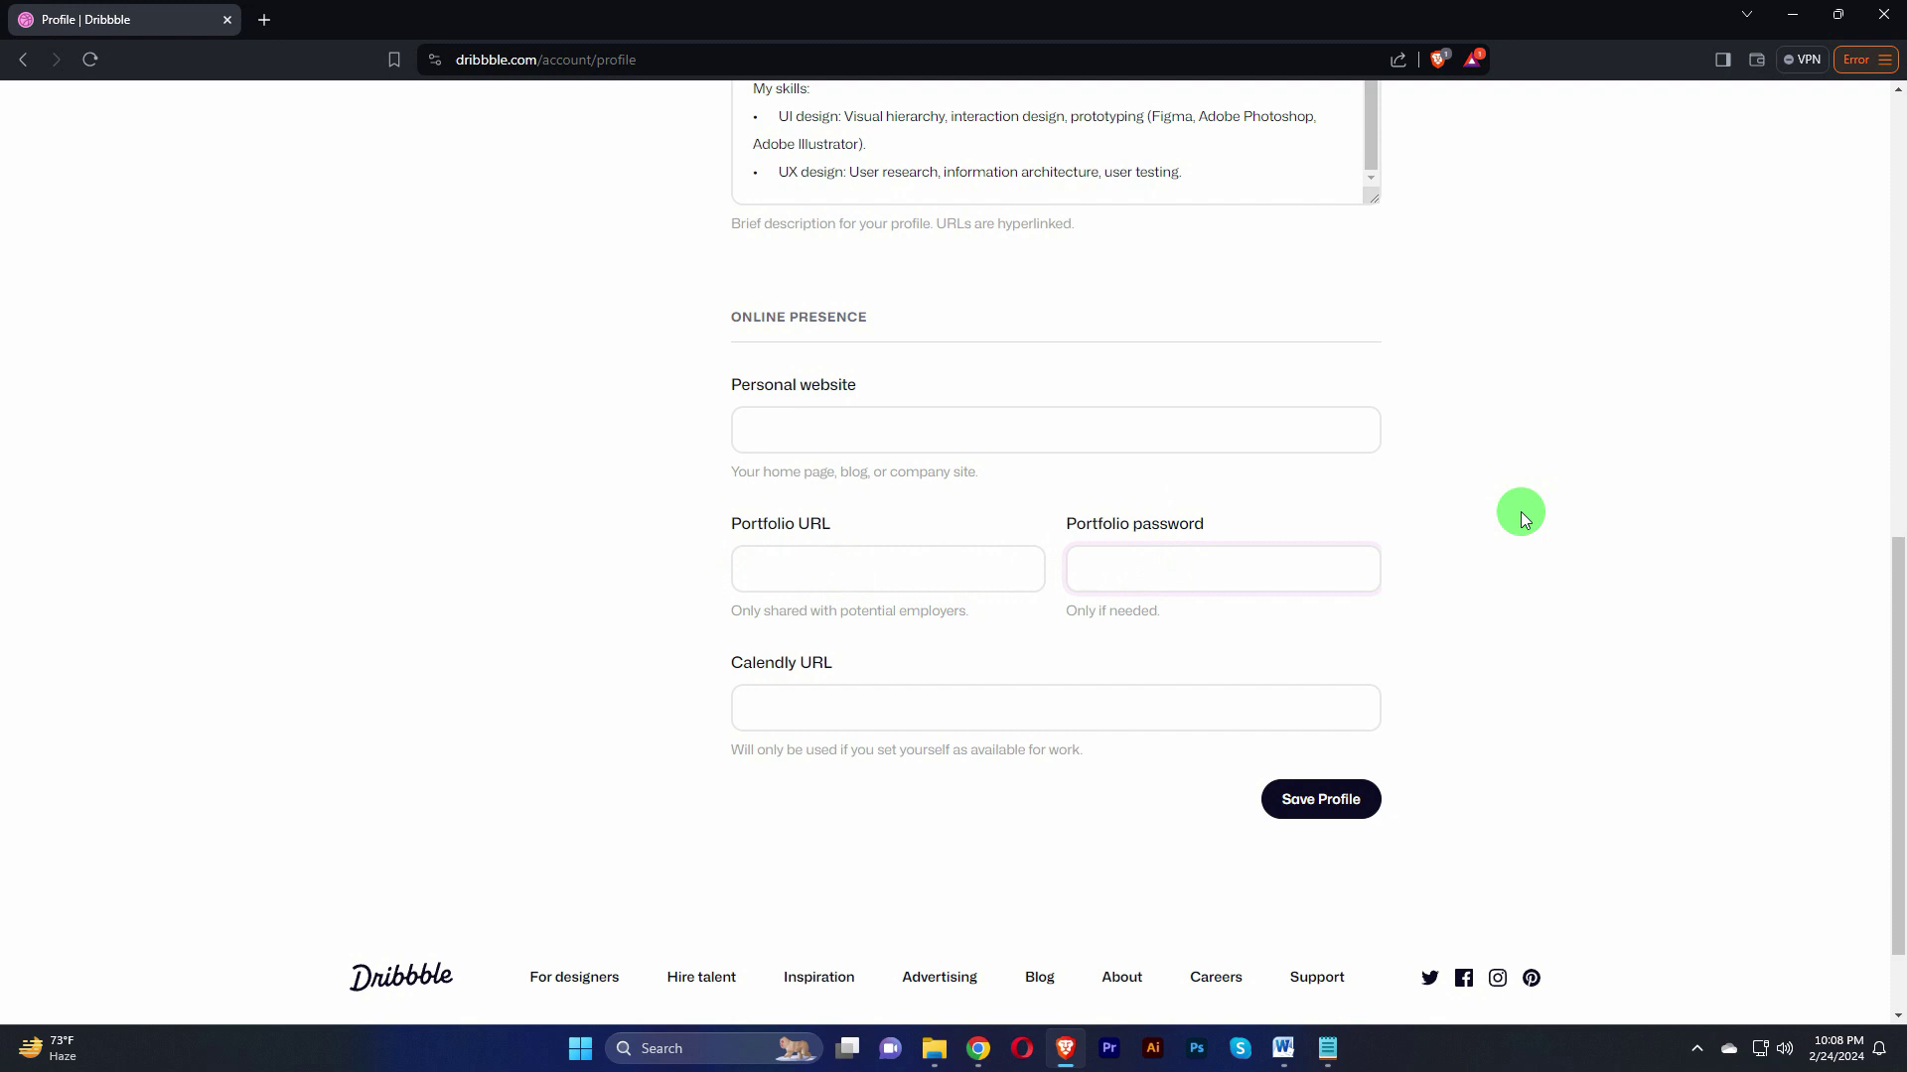
pyautogui.scroll(-2, 813, 596)
pyautogui.click(814, 592)
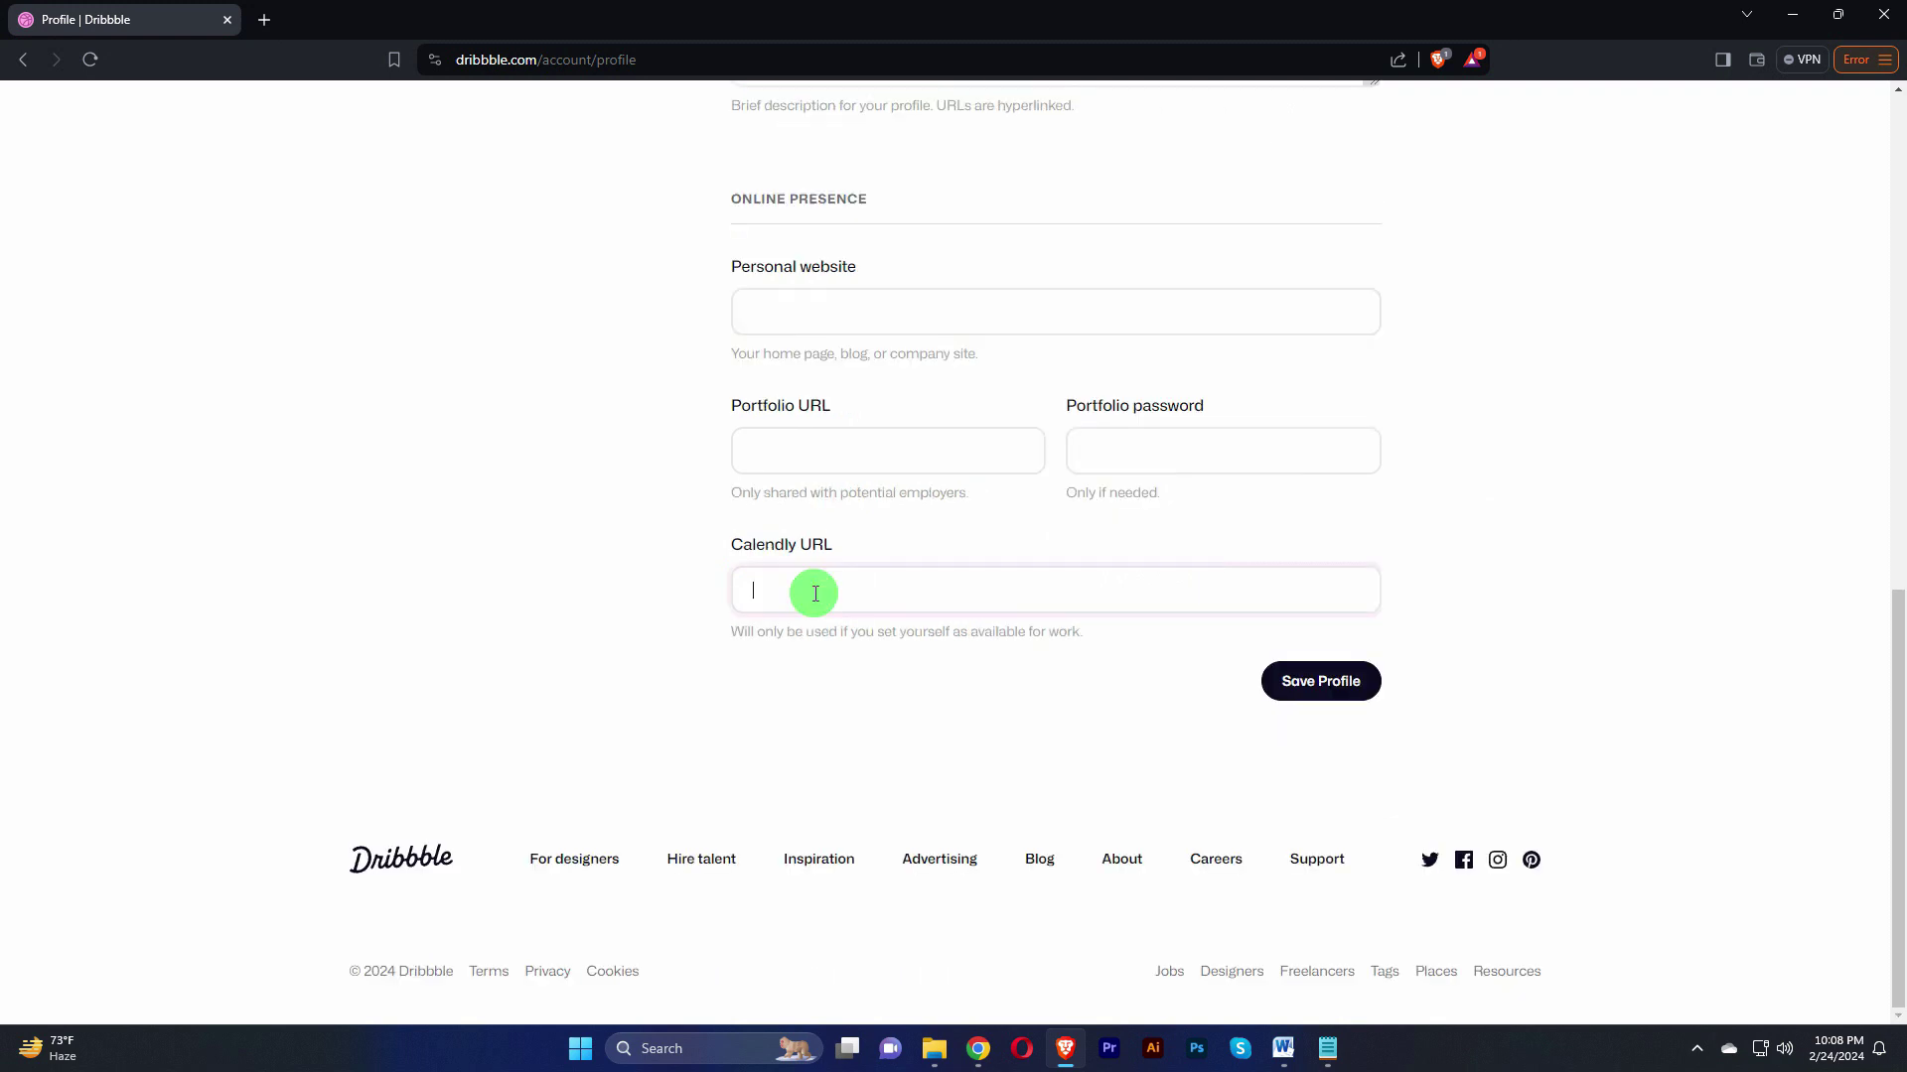
pyautogui.click(1319, 696)
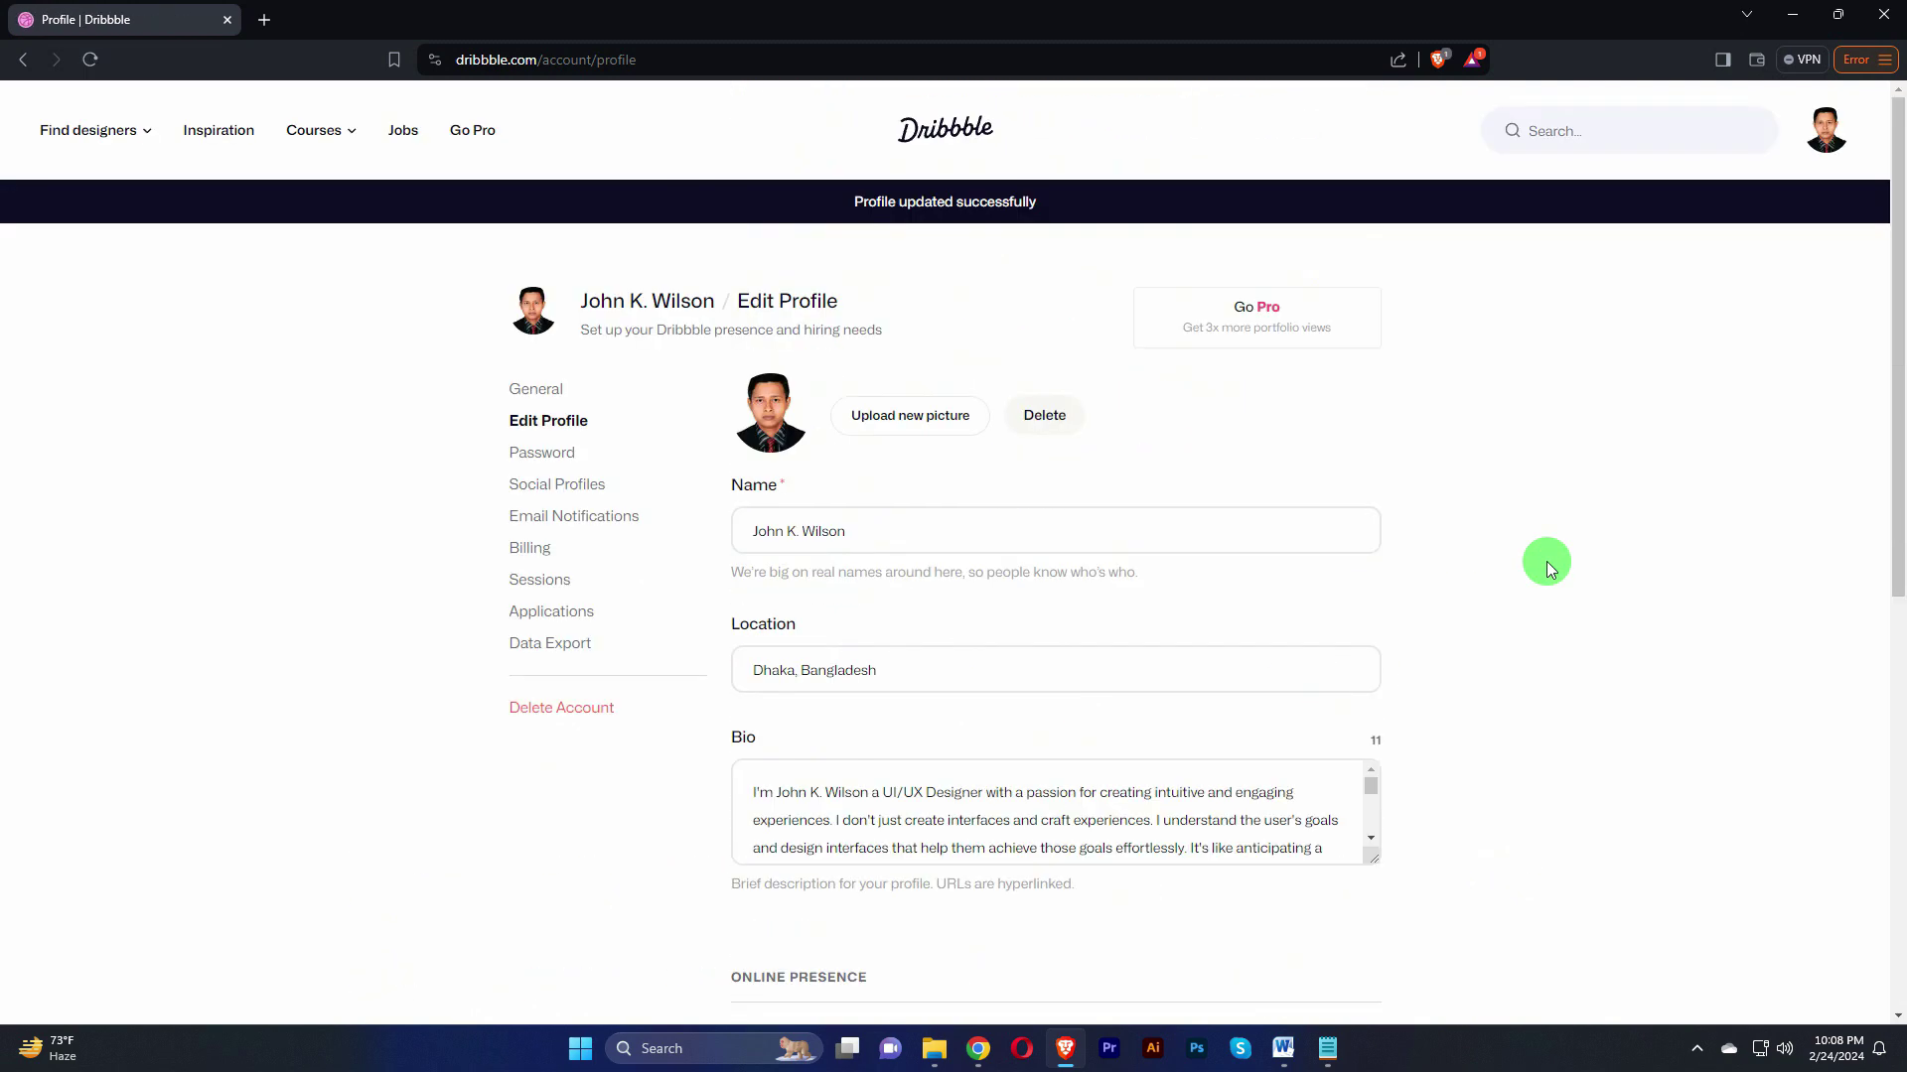
pyautogui.scroll(-5, 1448, 630)
pyautogui.scroll(5, 843, 673)
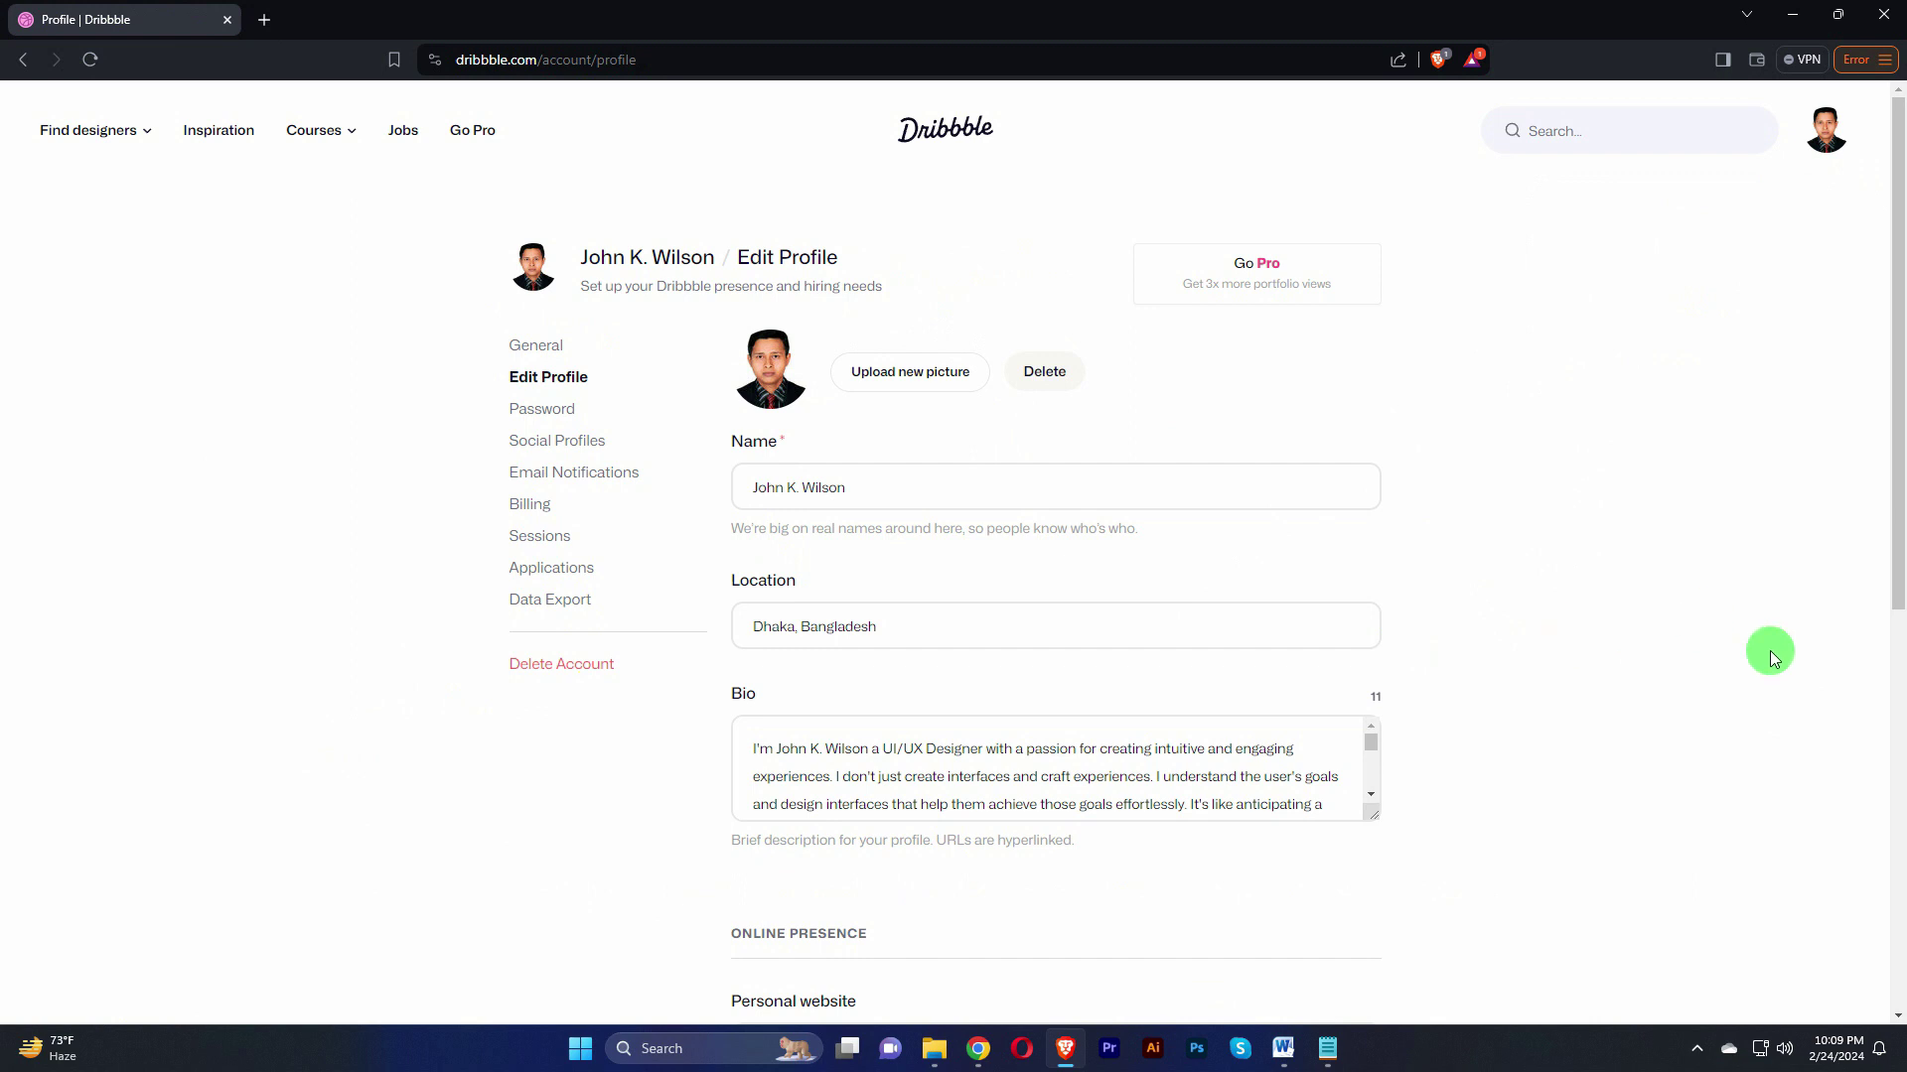
# Step: Open Social Profiles settings and look over the empty Twitter, Facebook and other link fields
pyautogui.click(543, 442)
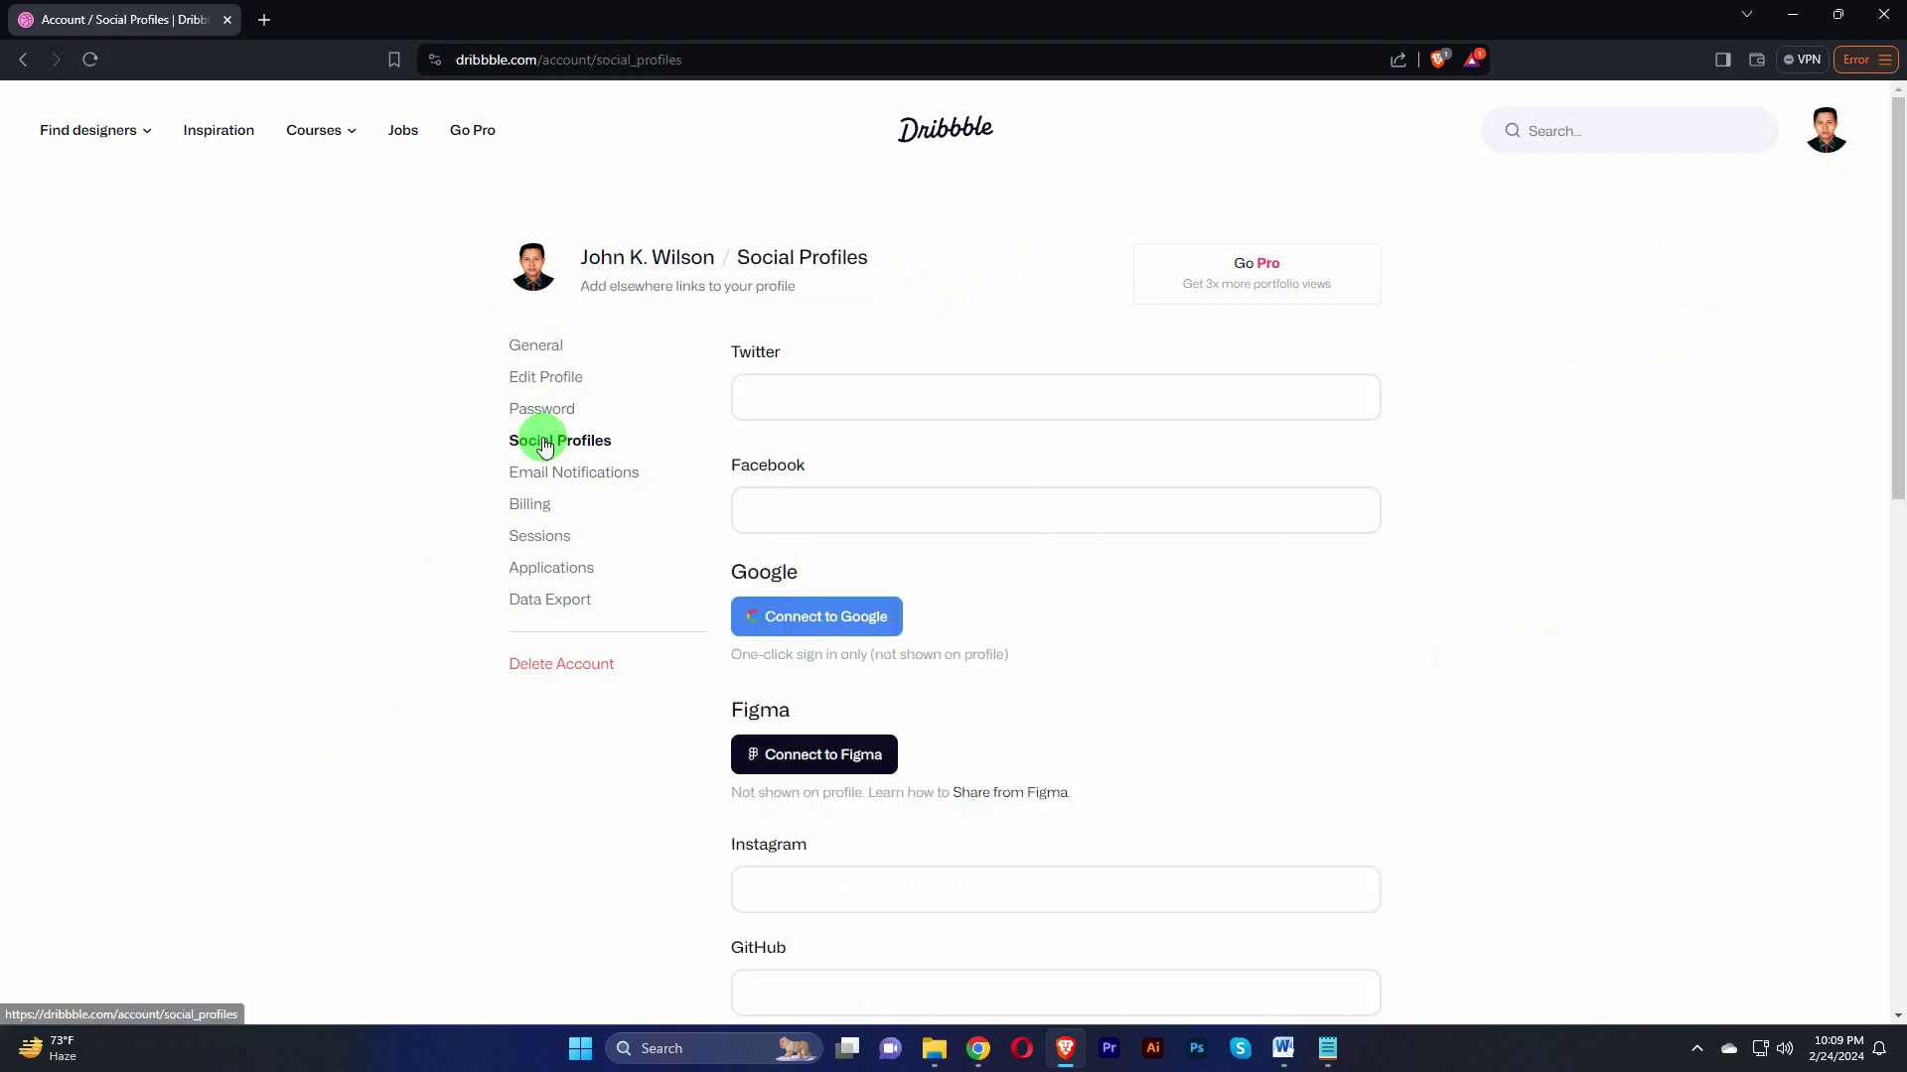
pyautogui.click(859, 409)
pyautogui.click(906, 522)
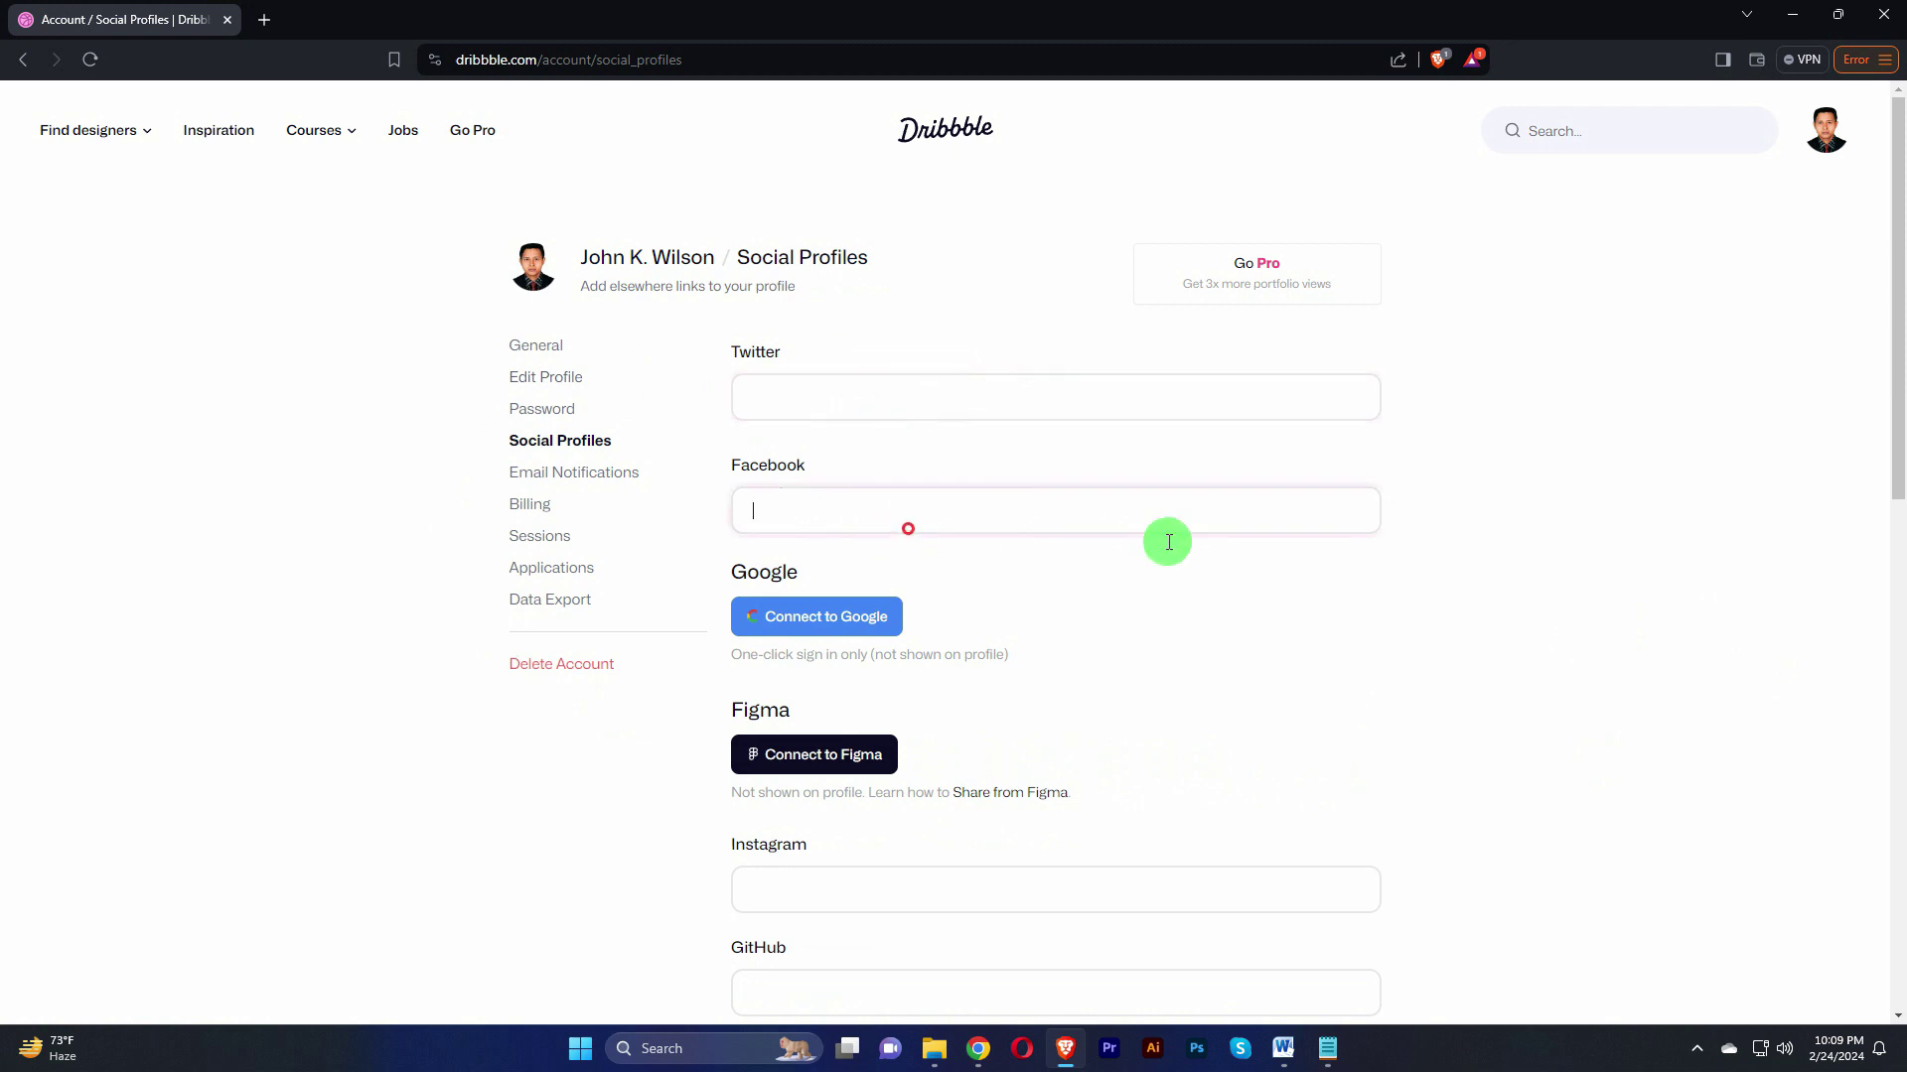
pyautogui.scroll(-2, 1037, 673)
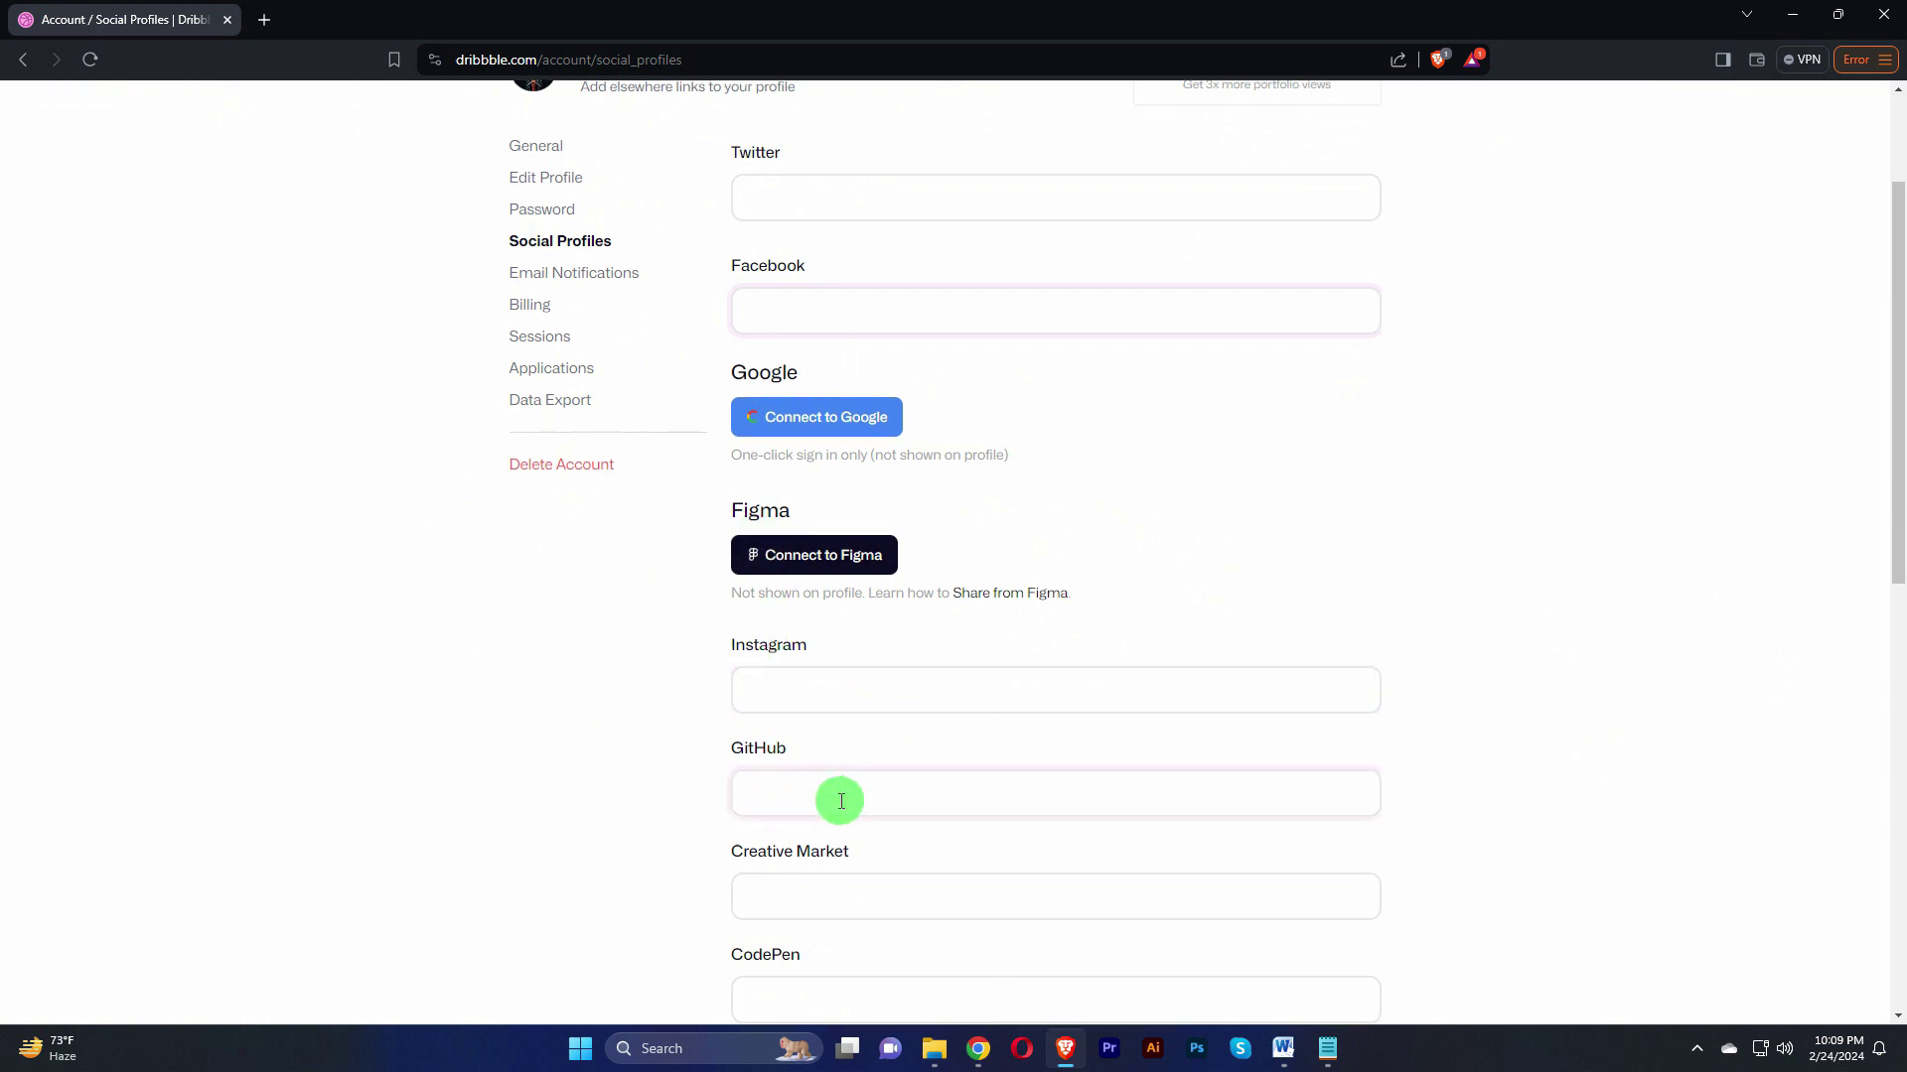
pyautogui.scroll(-1, 839, 796)
pyautogui.scroll(-1, 840, 862)
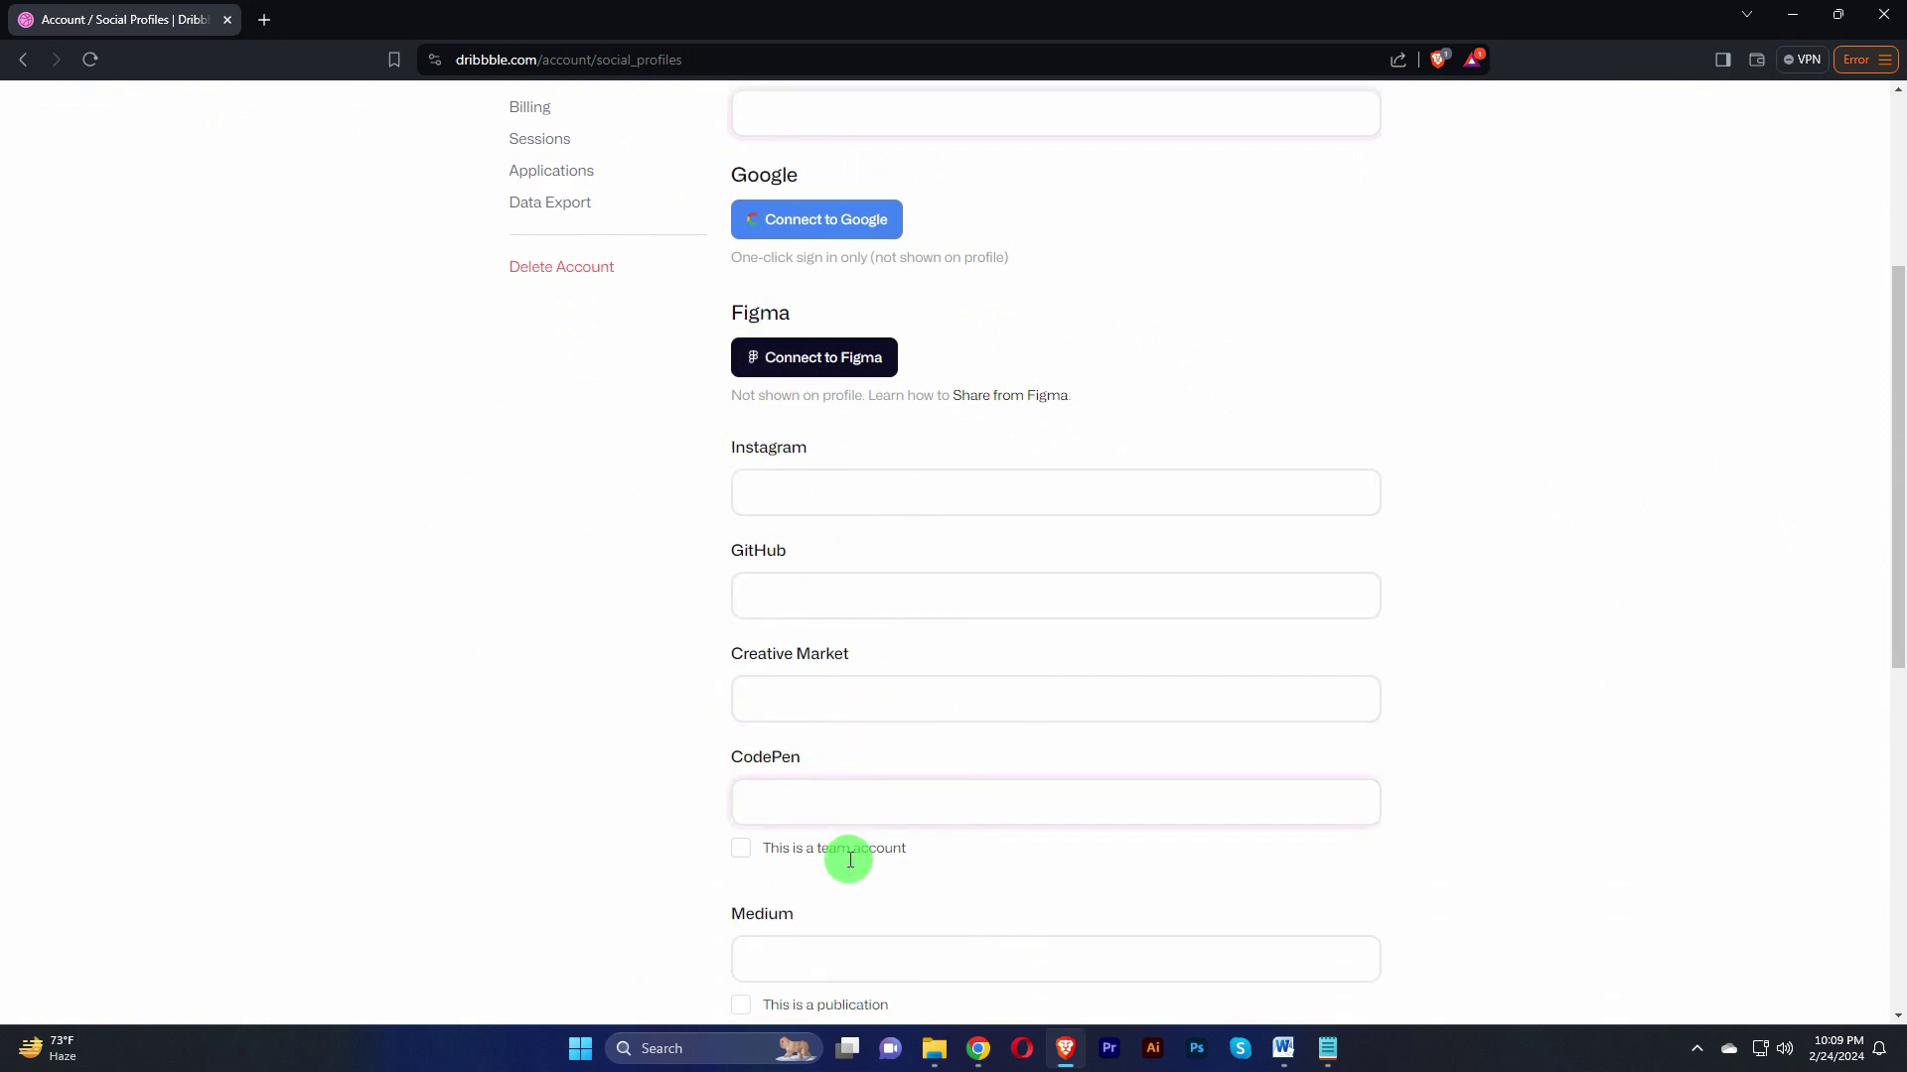
pyautogui.scroll(-3, 785, 839)
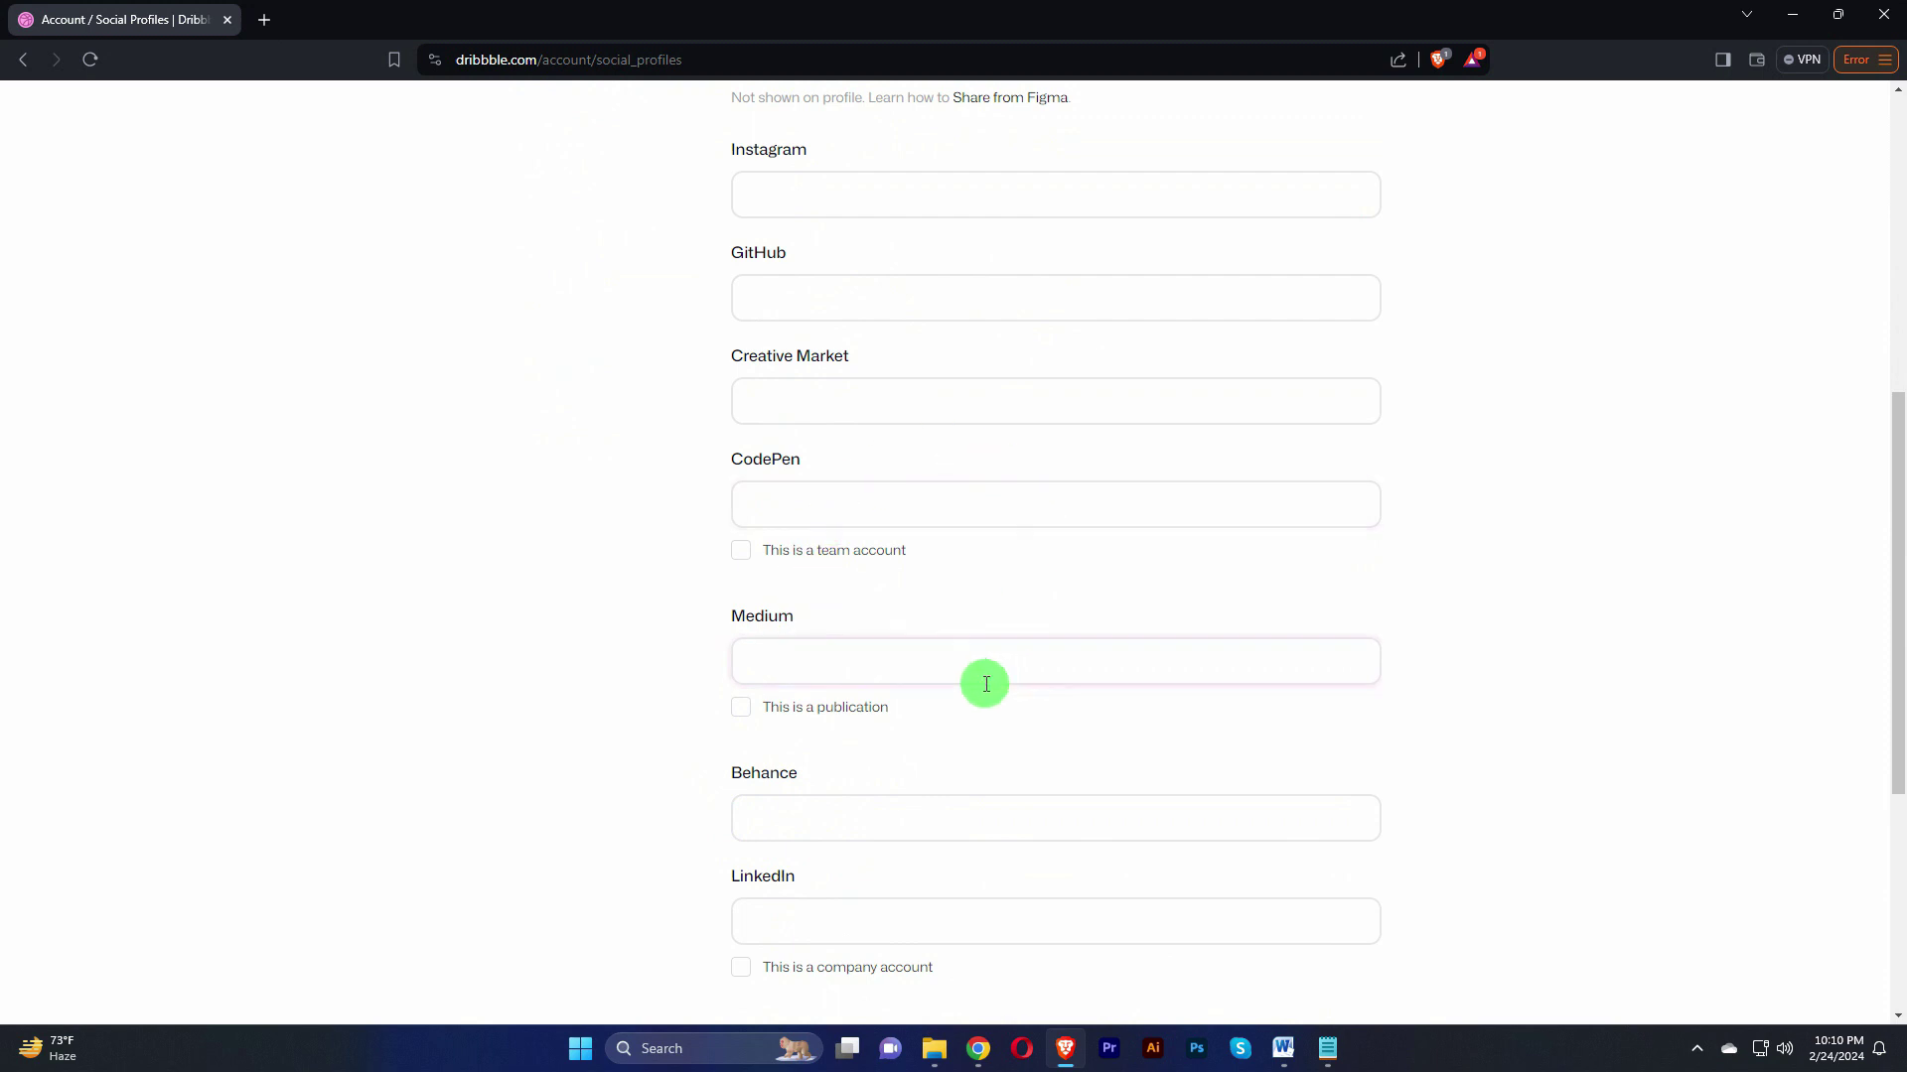
pyautogui.scroll(-3, 983, 681)
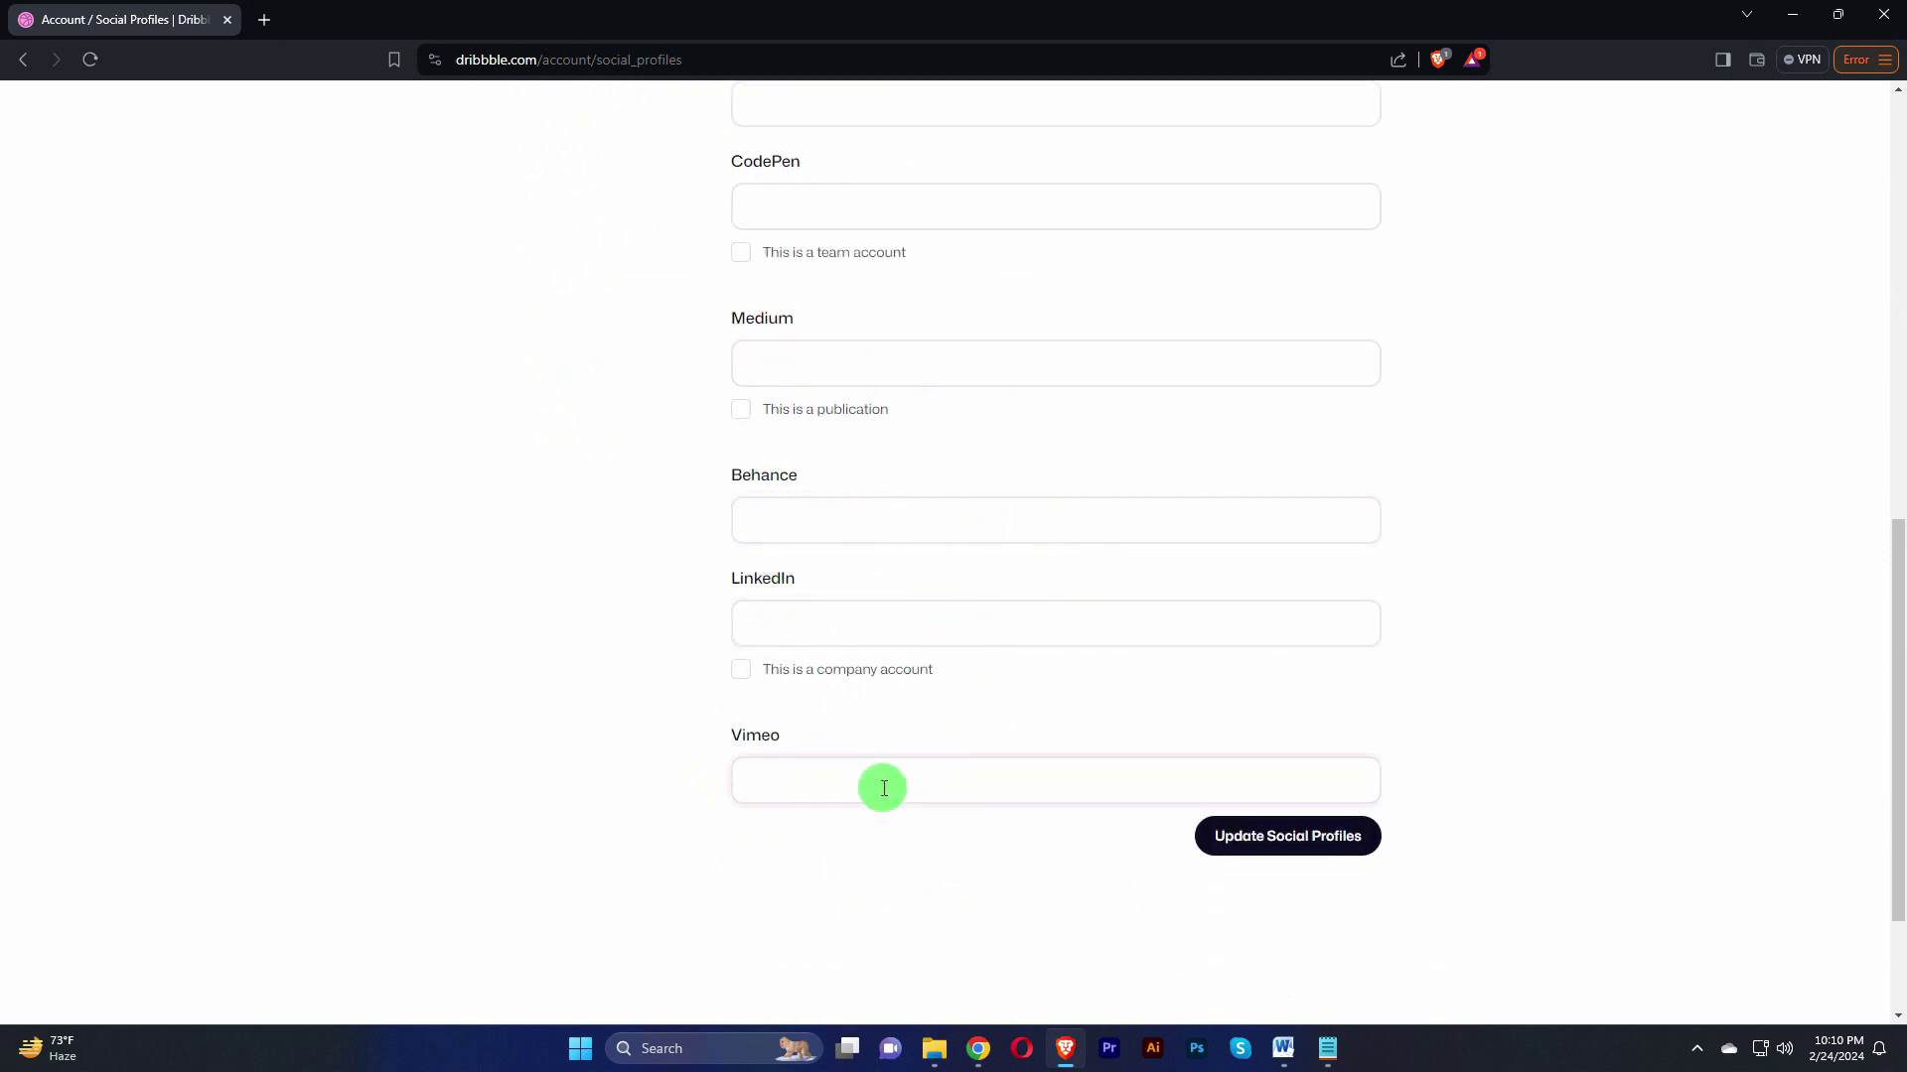
pyautogui.scroll(10, 877, 789)
# Step: Revisit the Twitter and Facebook fields, leave them empty, and bring up the account menu
pyautogui.click(833, 397)
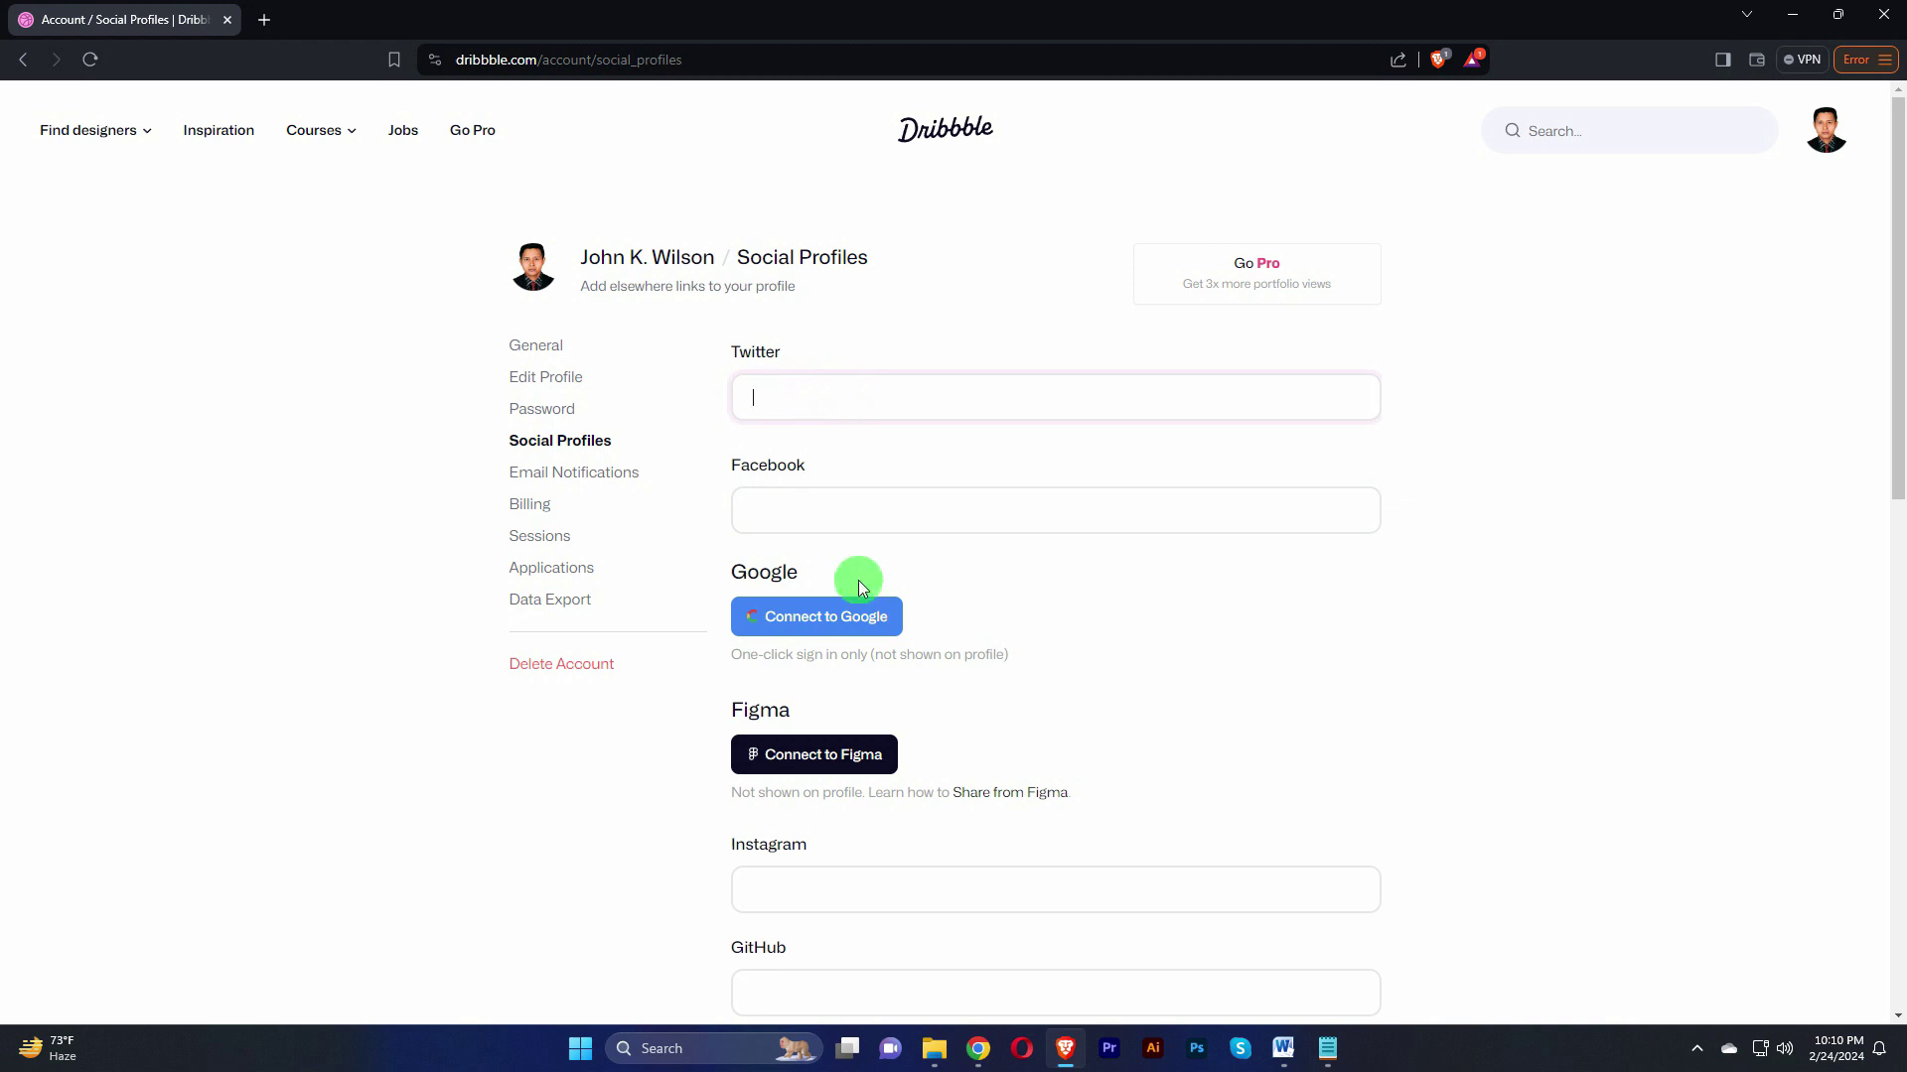
pyautogui.click(819, 504)
pyautogui.scroll(-1, 892, 724)
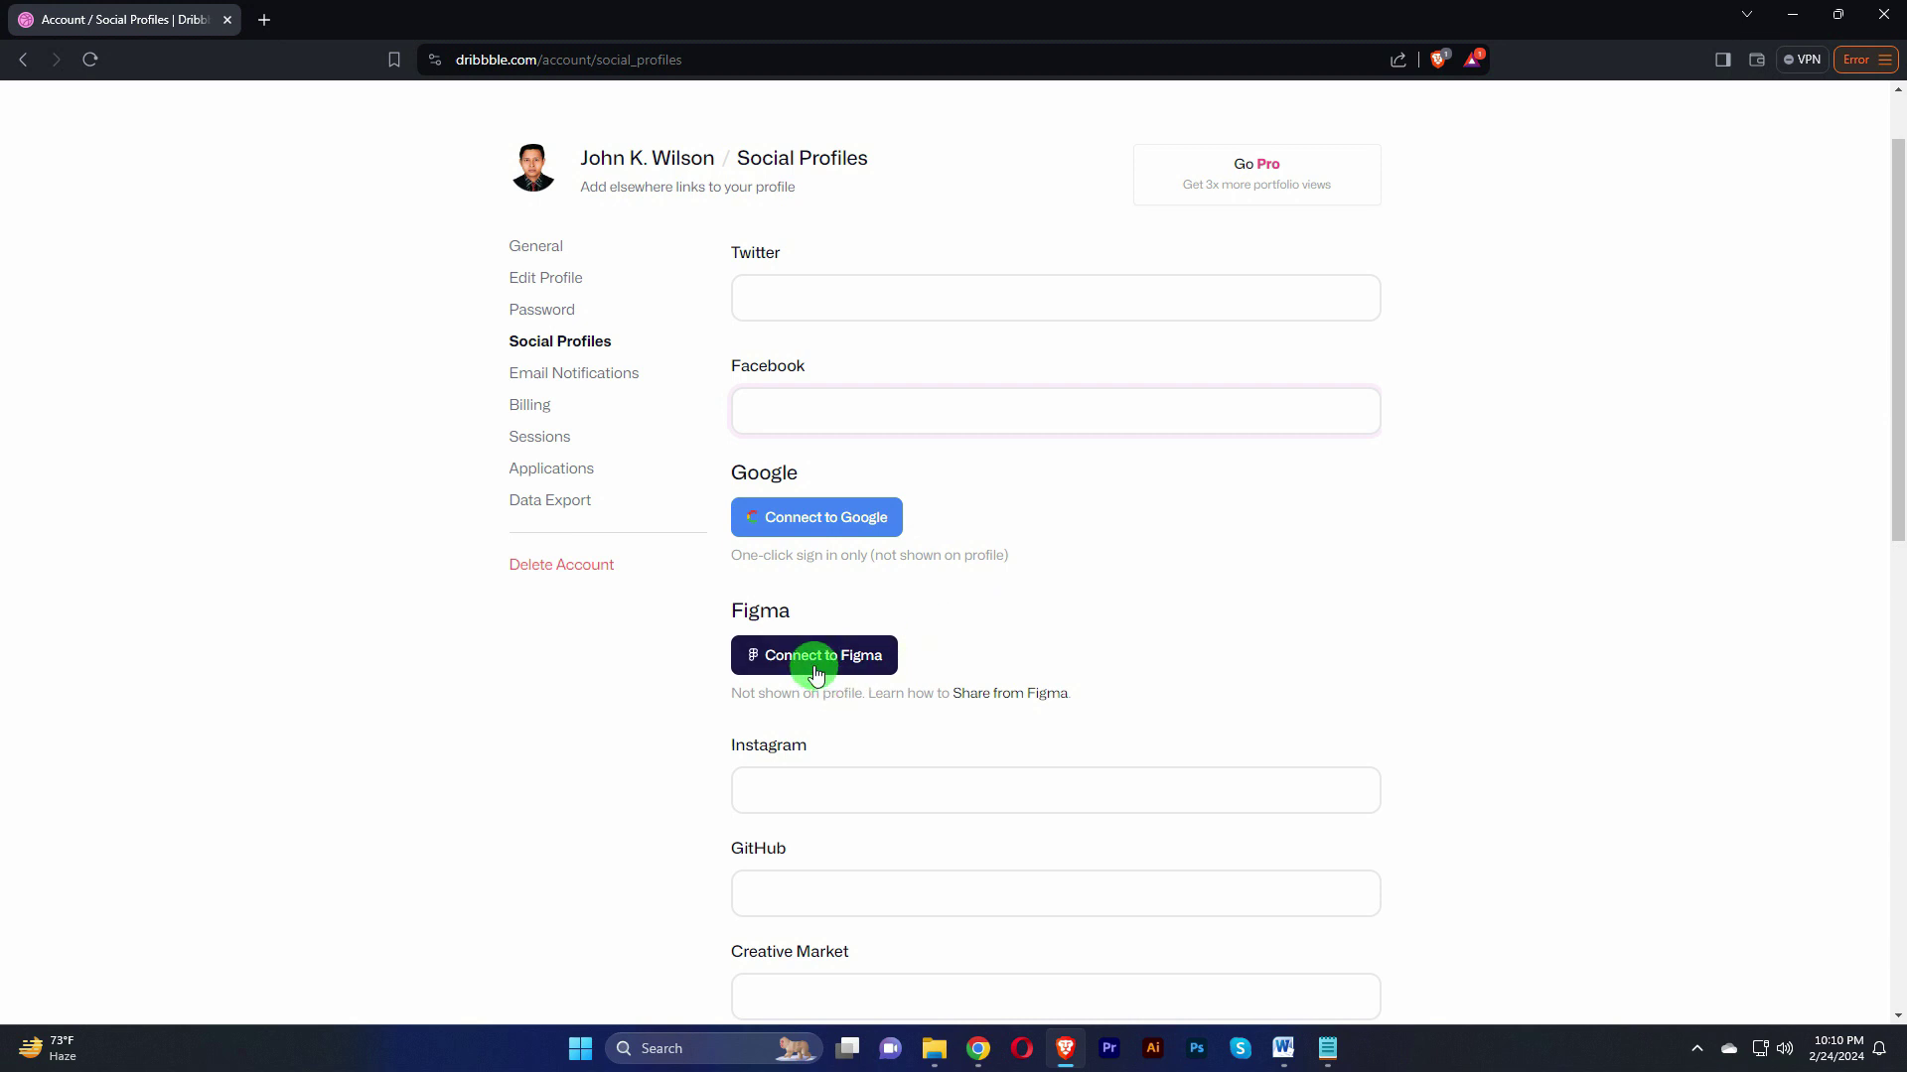
pyautogui.scroll(1, 1122, 624)
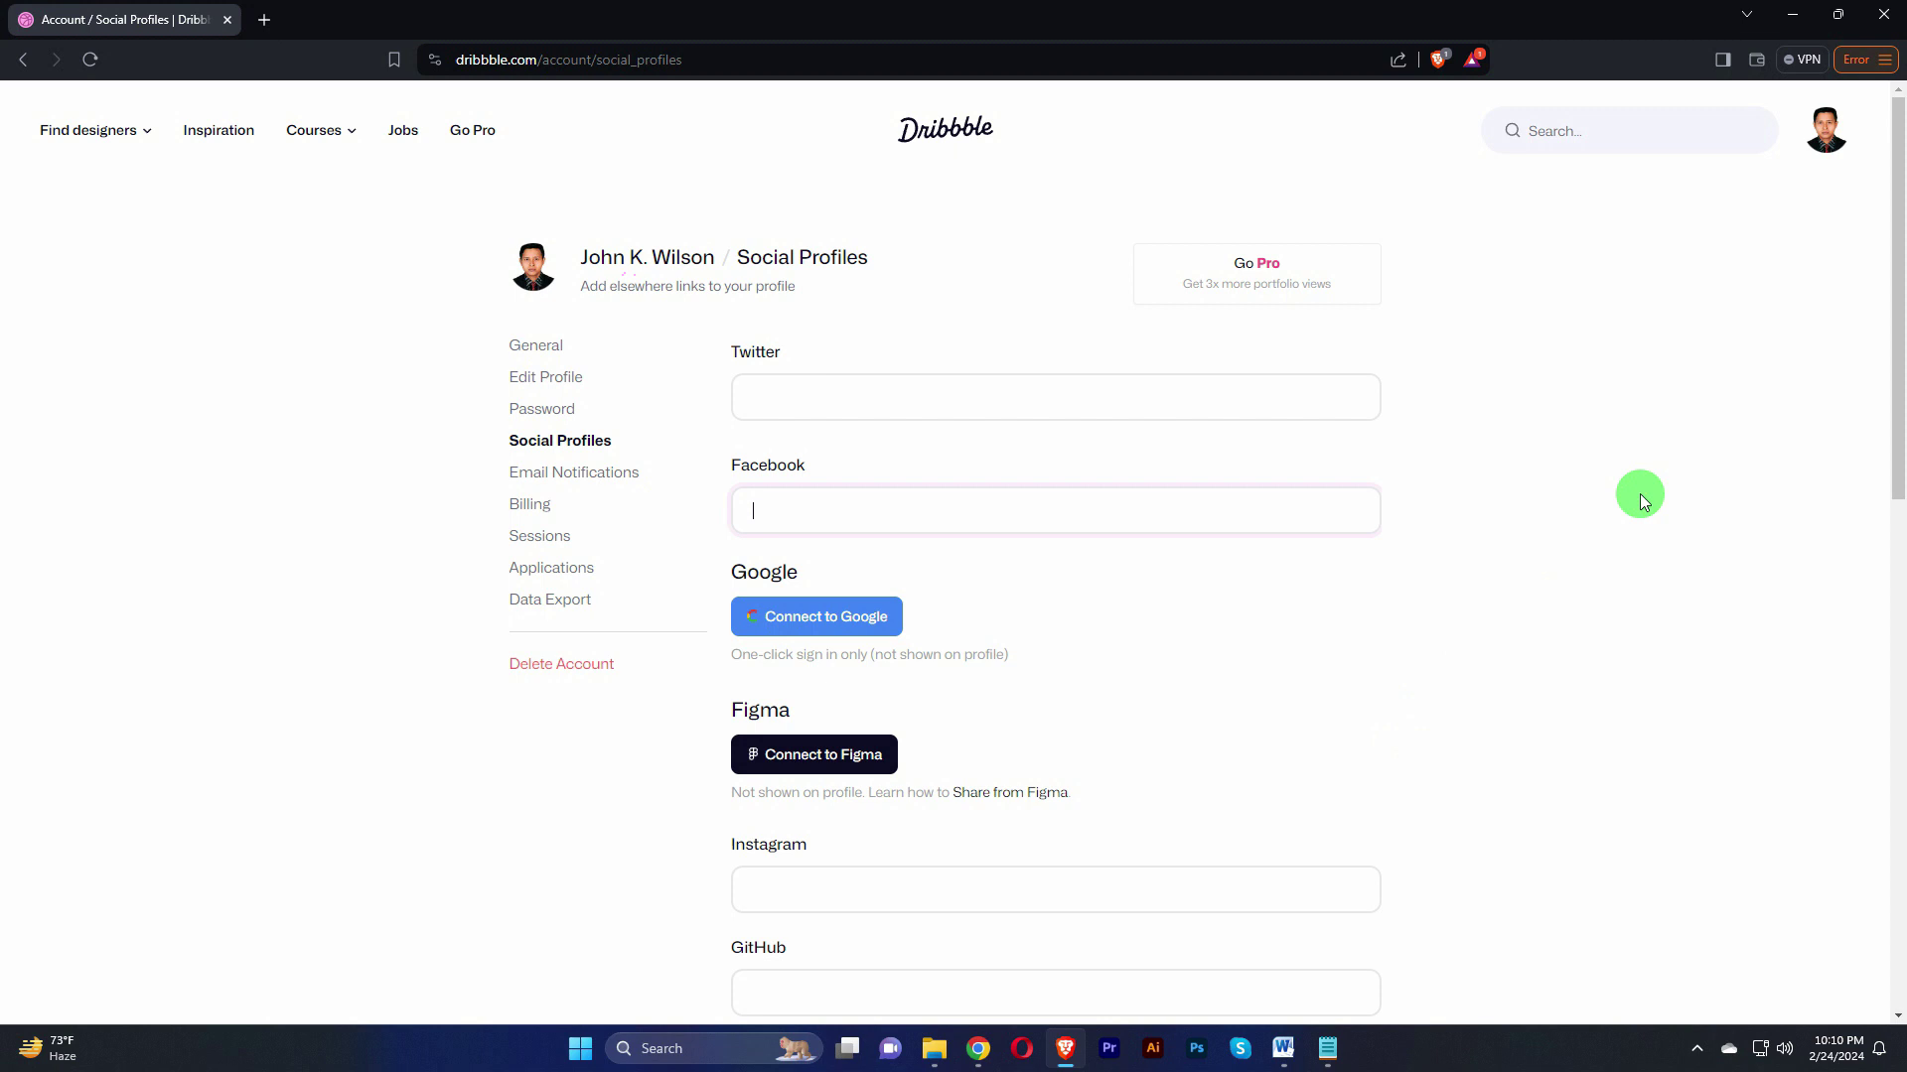
pyautogui.moveTo(1823, 132)
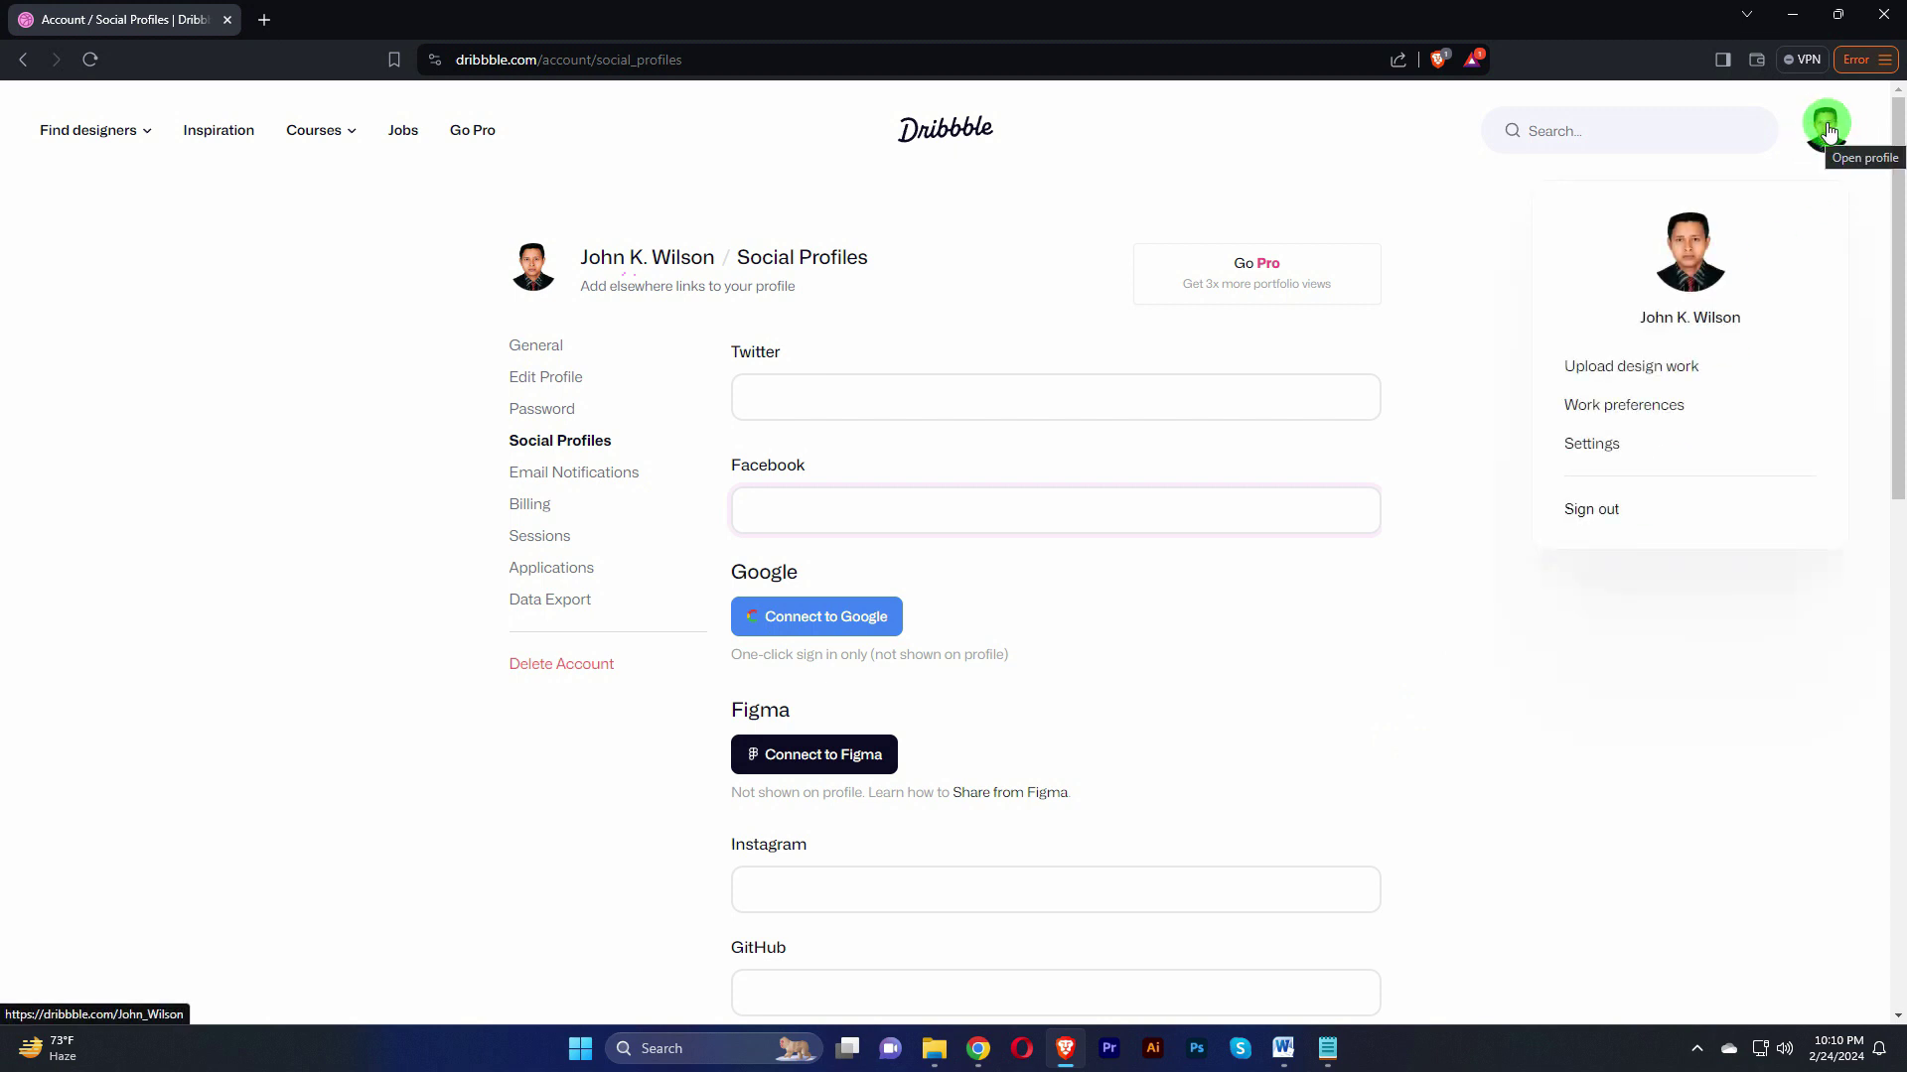
# Step: Choose Upload design work from the account menu to start a new shot
pyautogui.click(1616, 368)
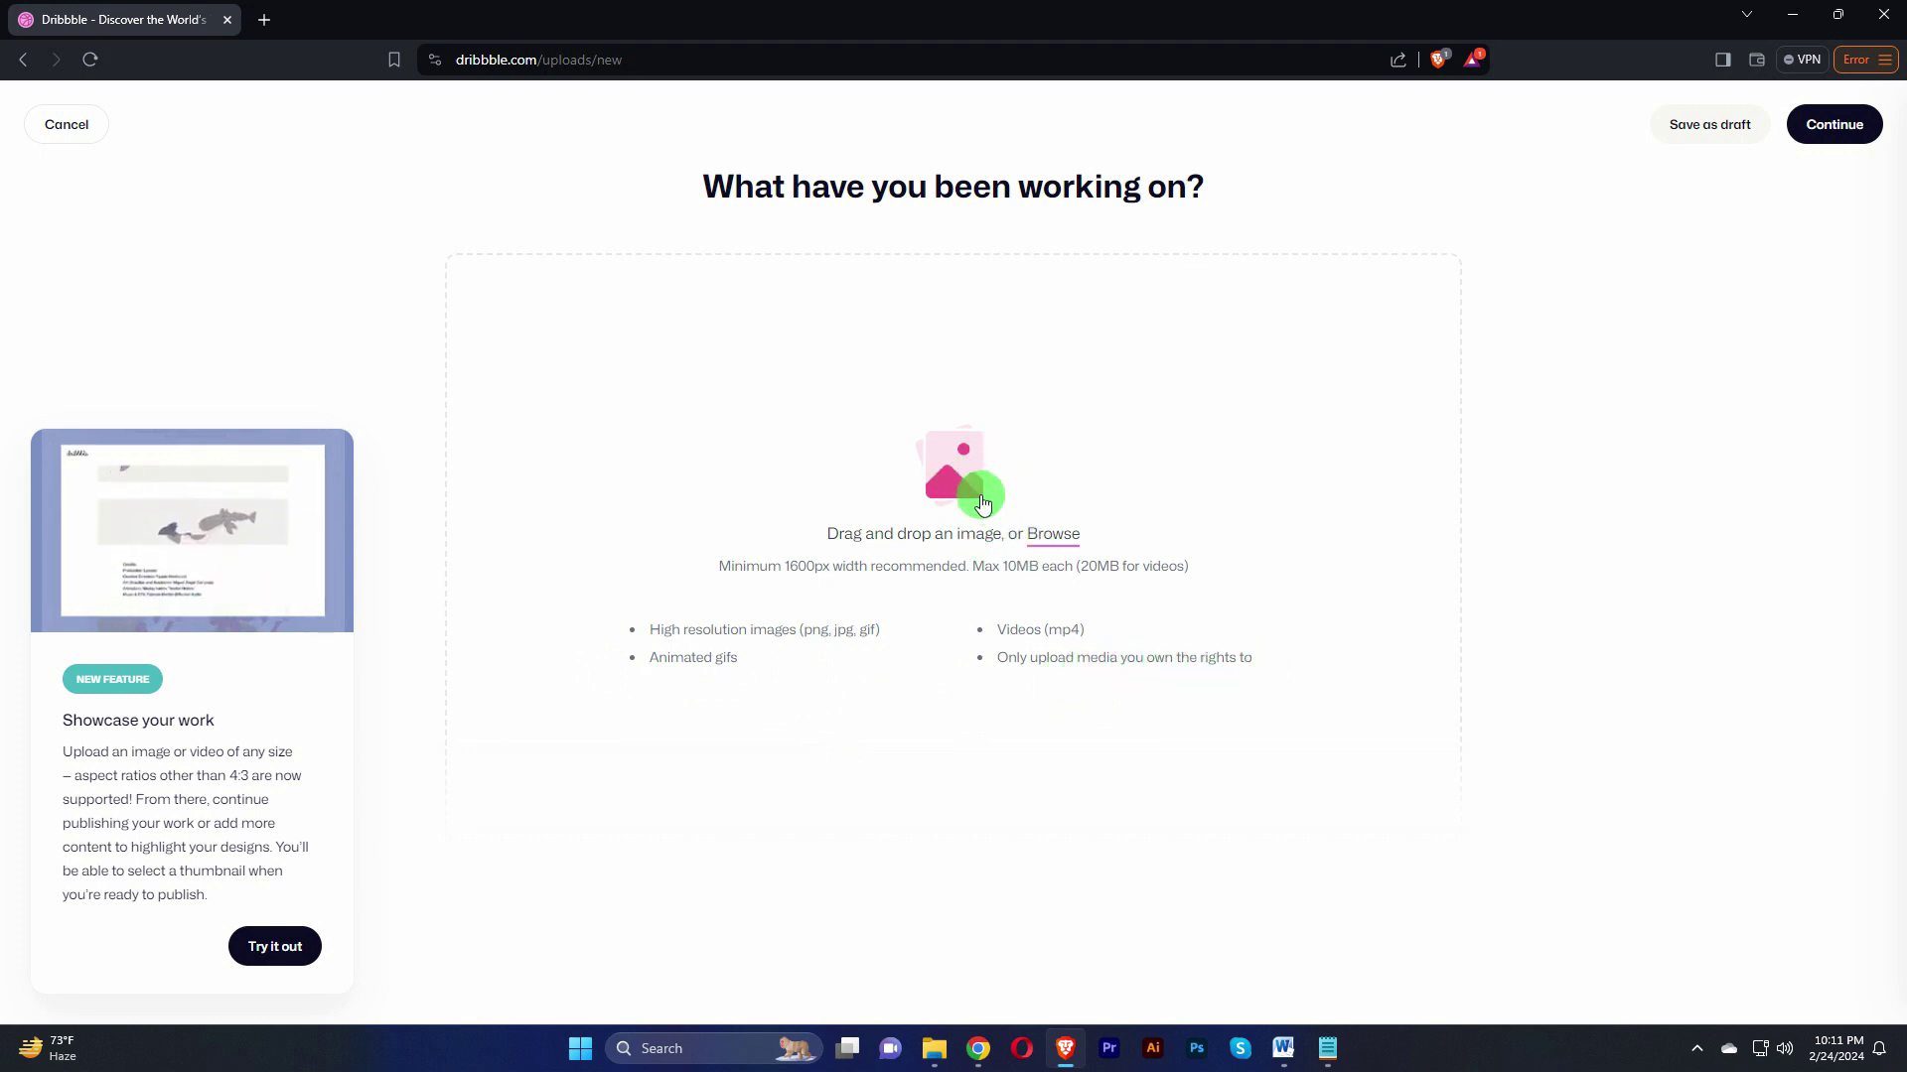
# Step: Upload Figma-App-Design.jpg from New Volume (D:) > Dribbble Account as the shot image
pyautogui.click(958, 467)
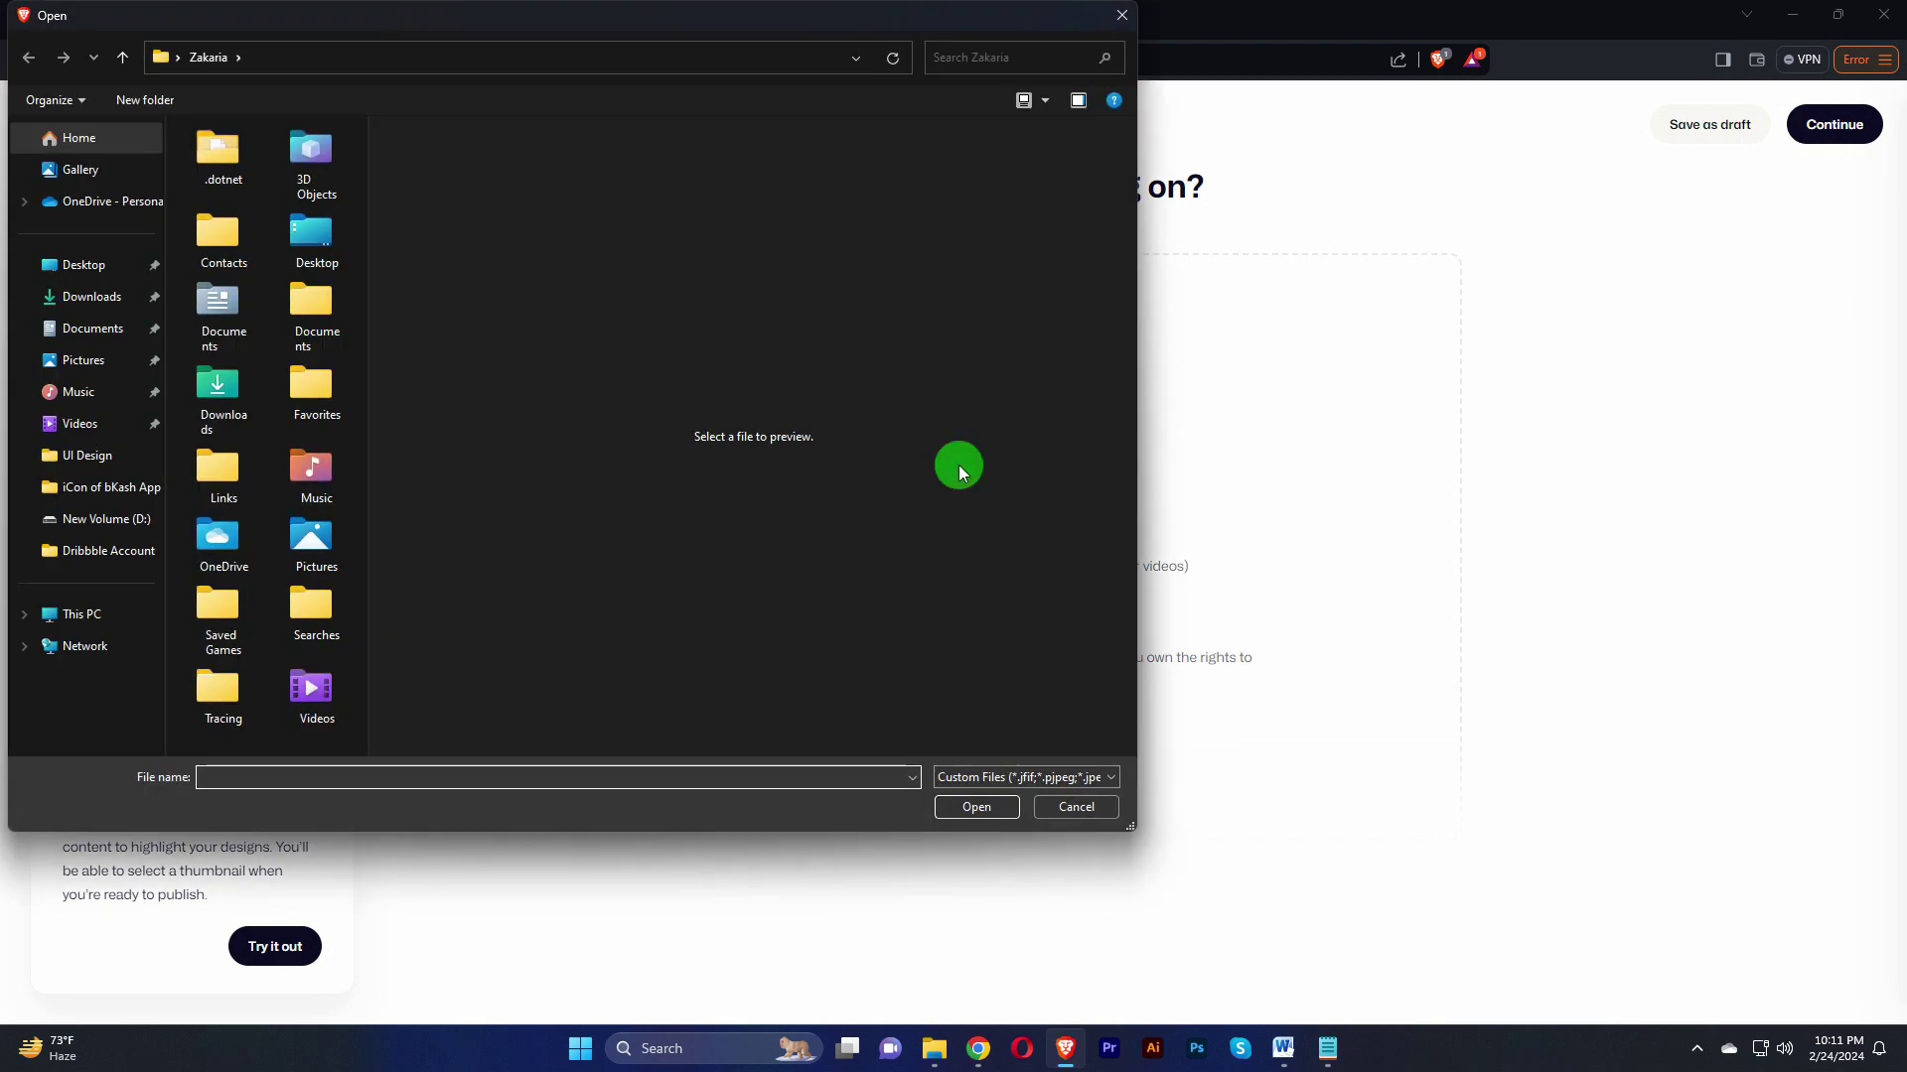
pyautogui.click(88, 614)
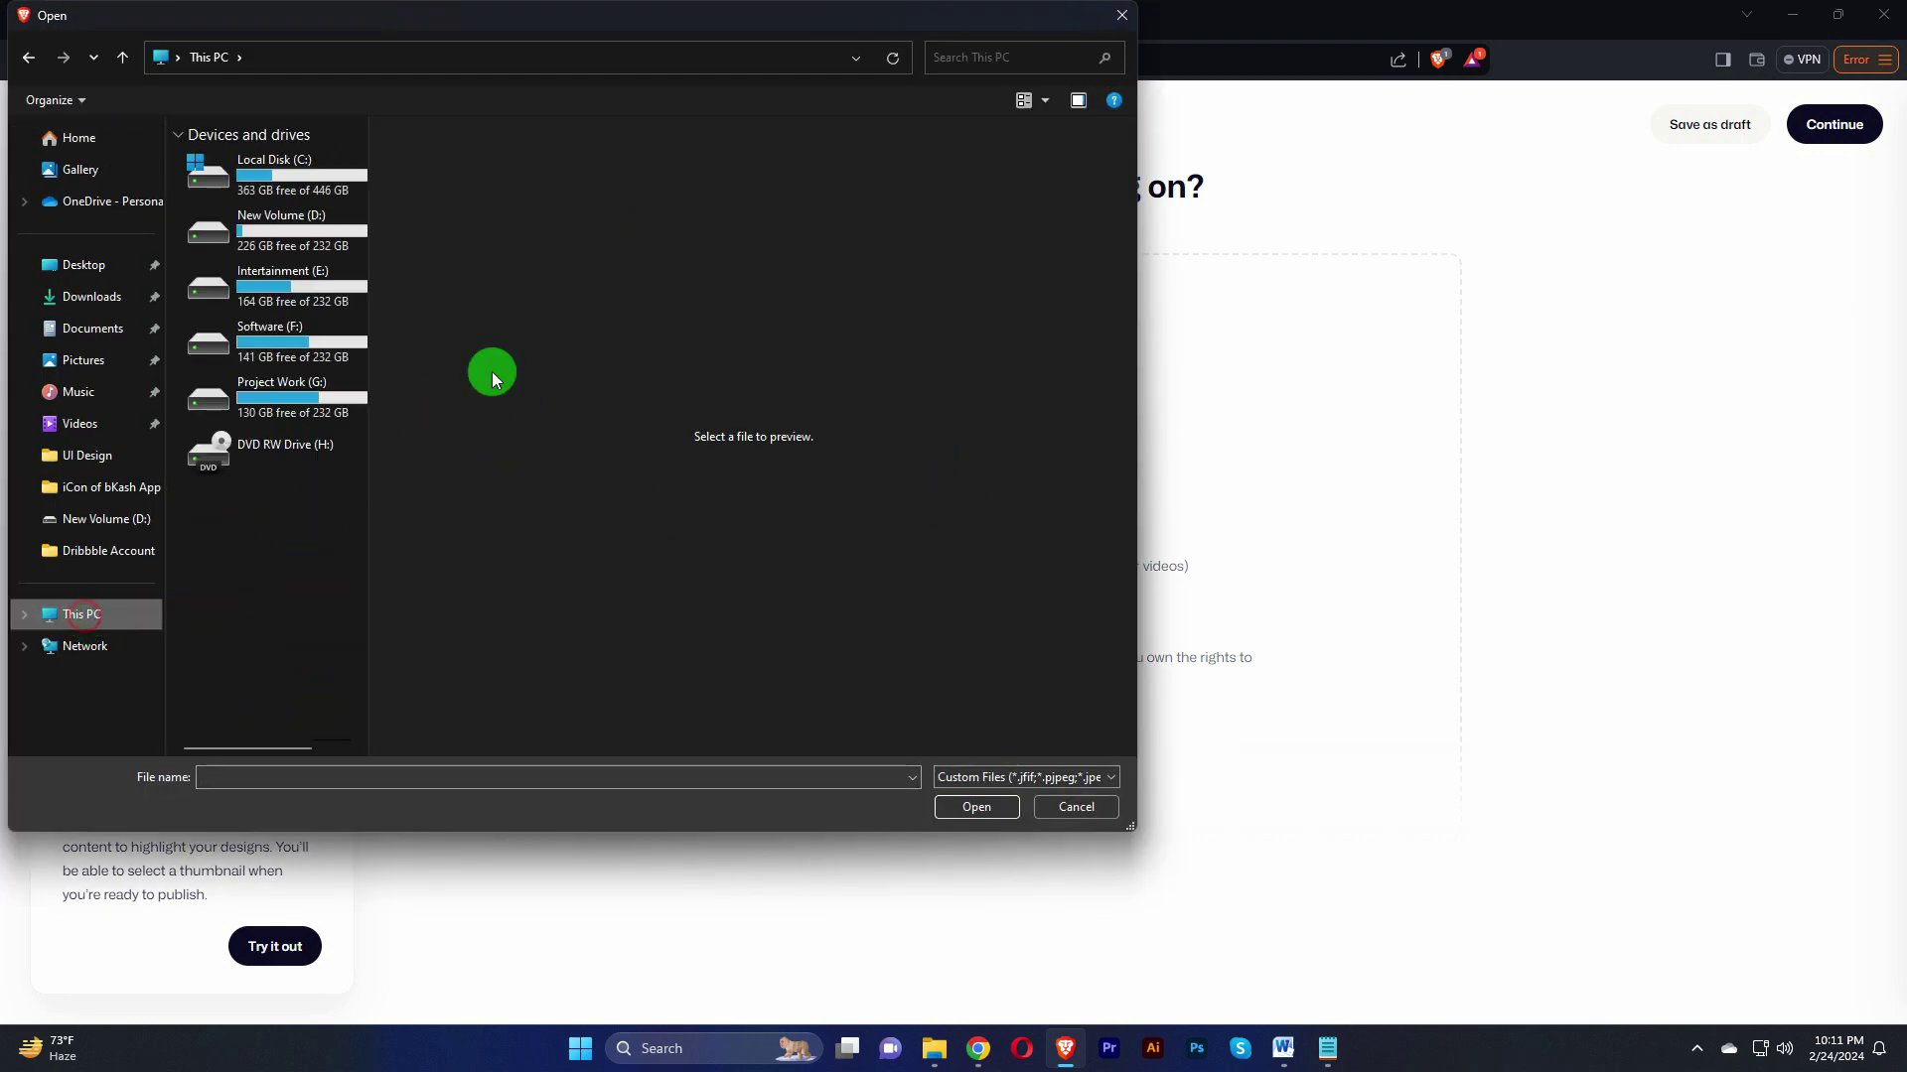
pyautogui.doubleClick(281, 237)
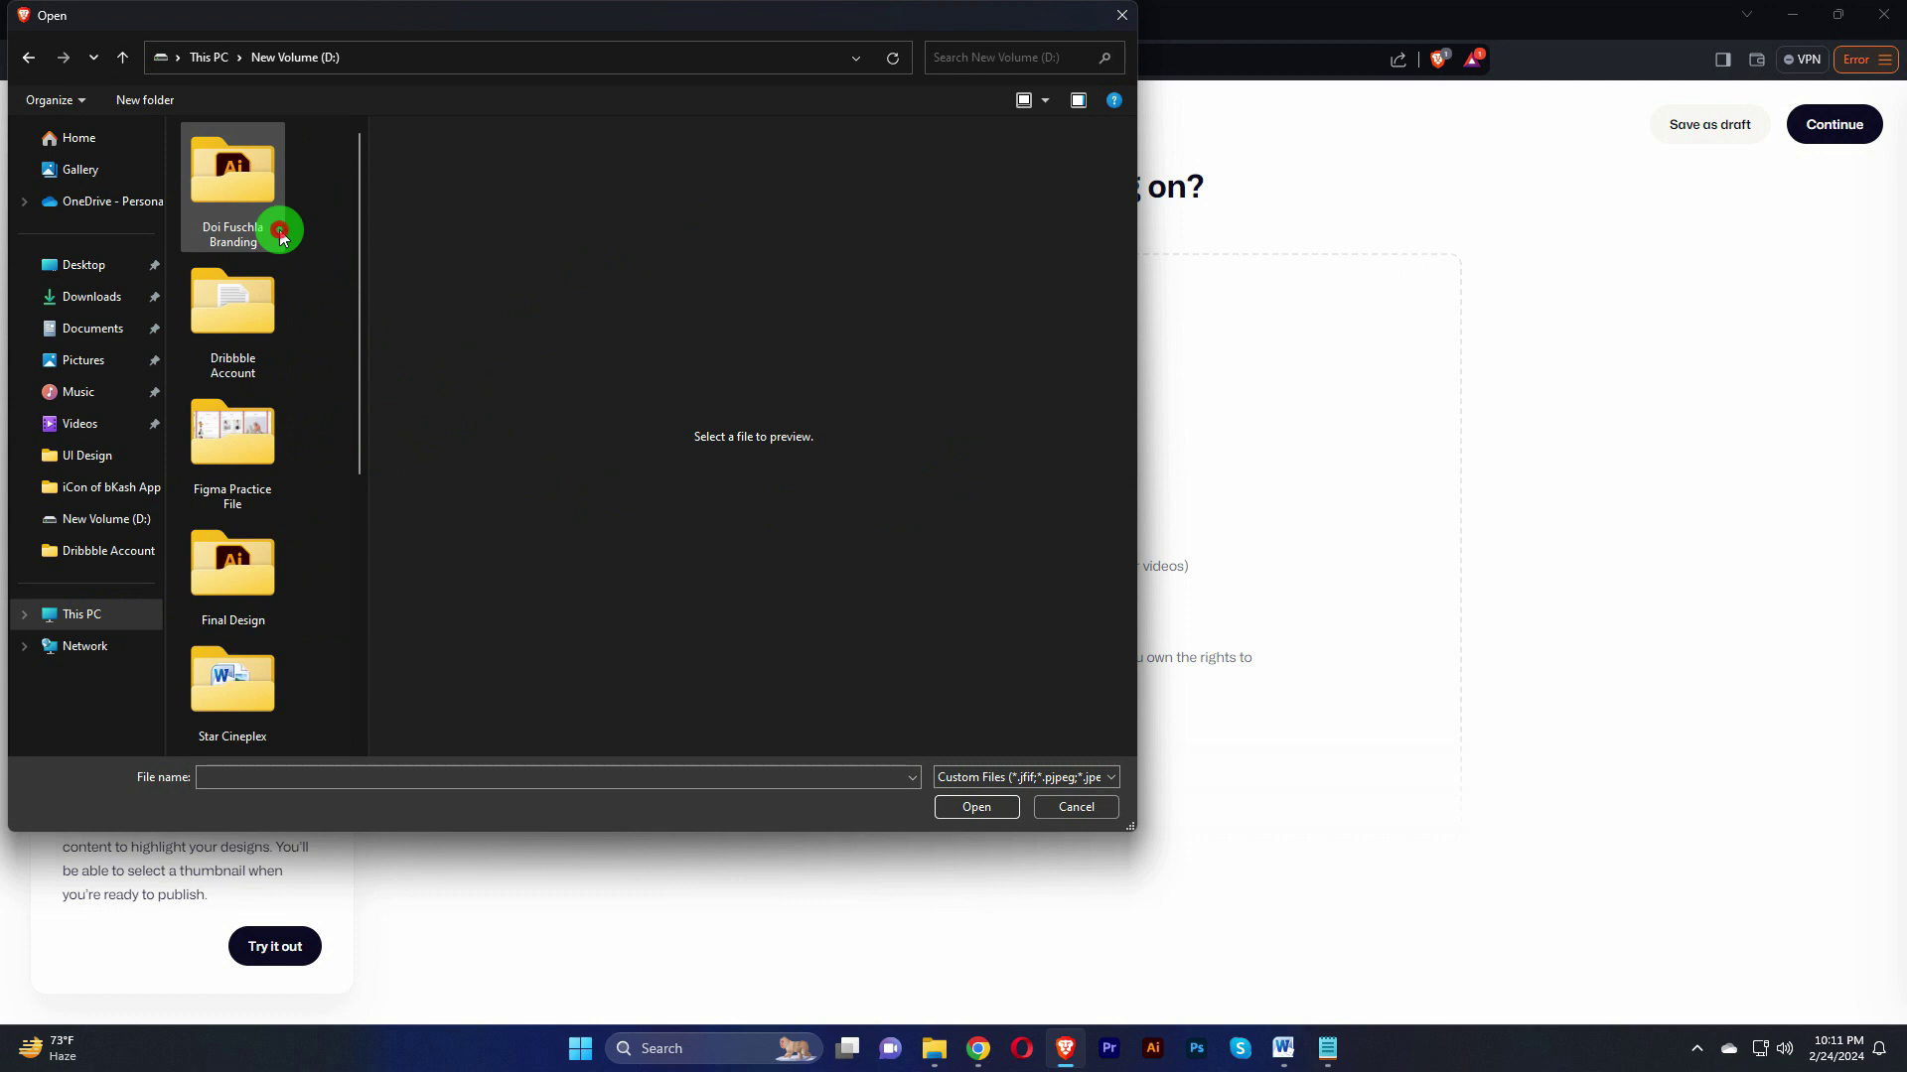
pyautogui.moveTo(362, 361); pyautogui.dragTo(868, 323)
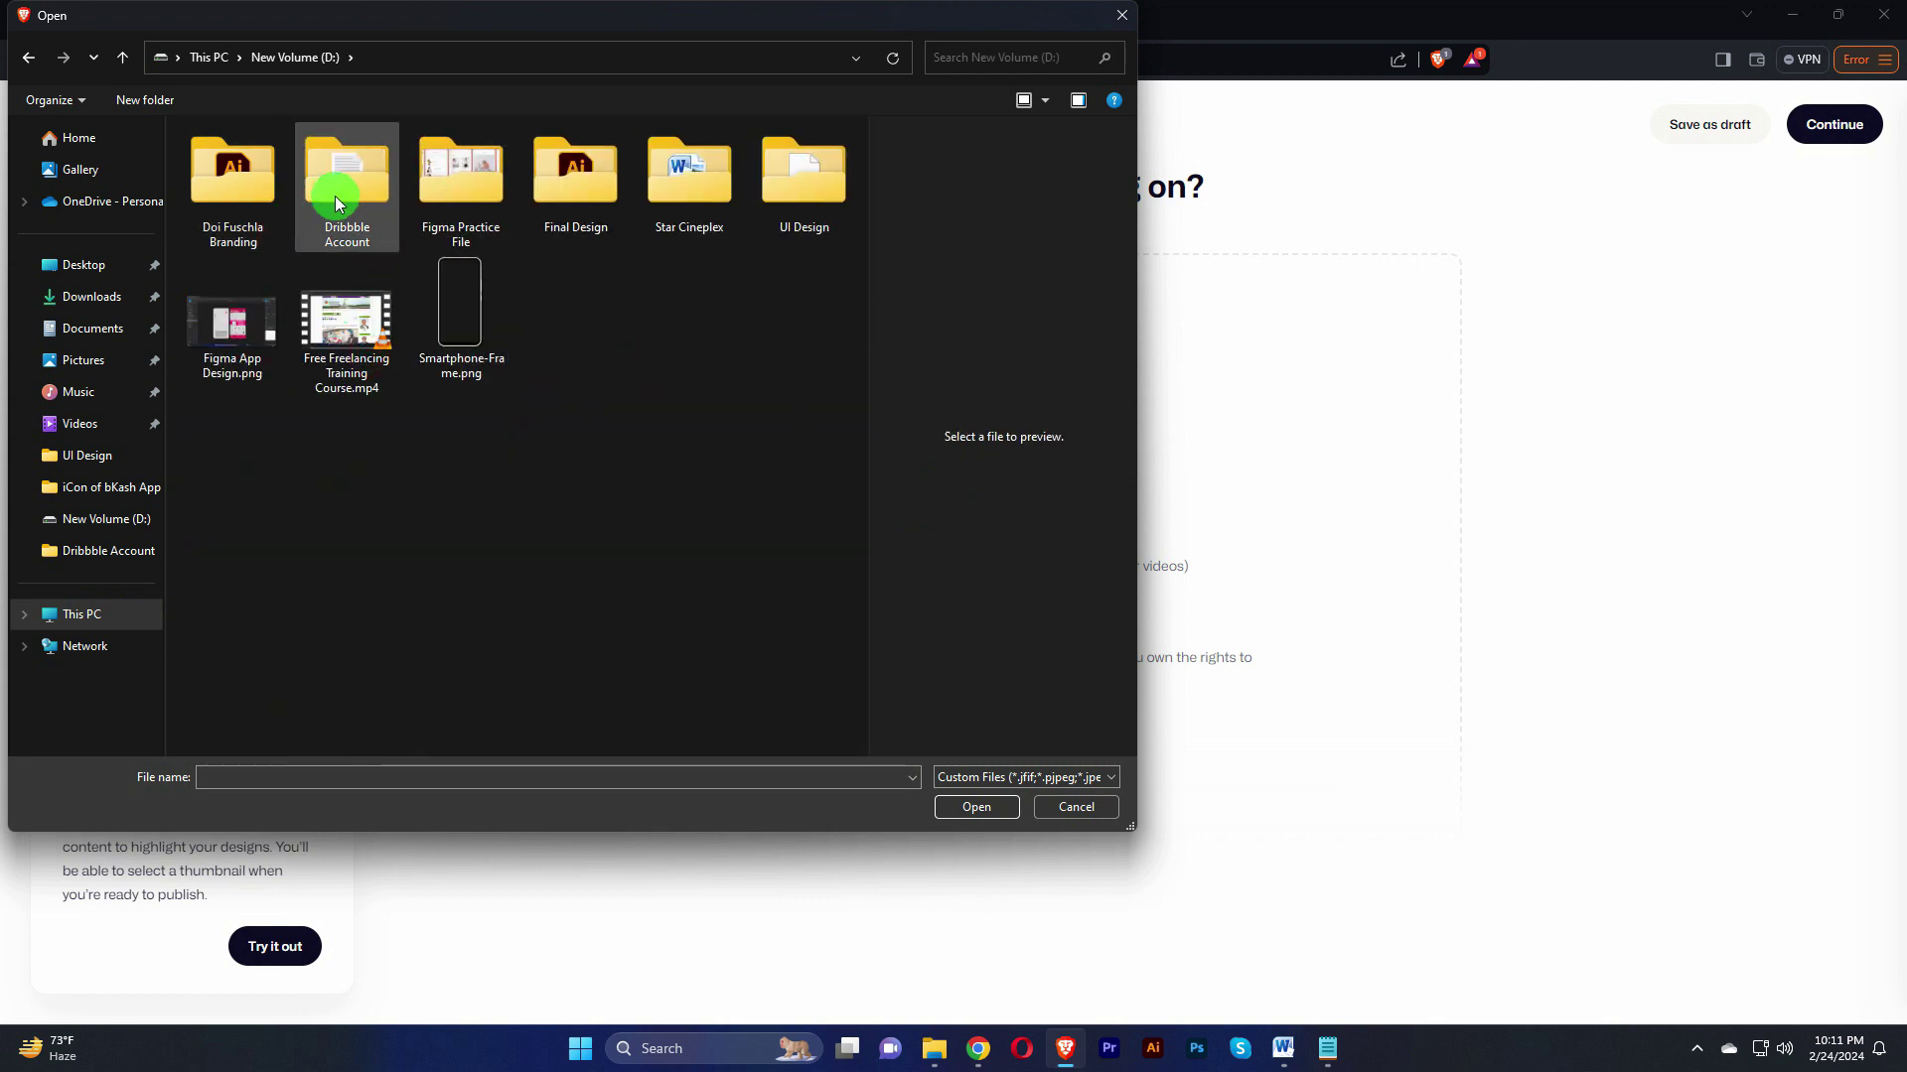
pyautogui.doubleClick(447, 186)
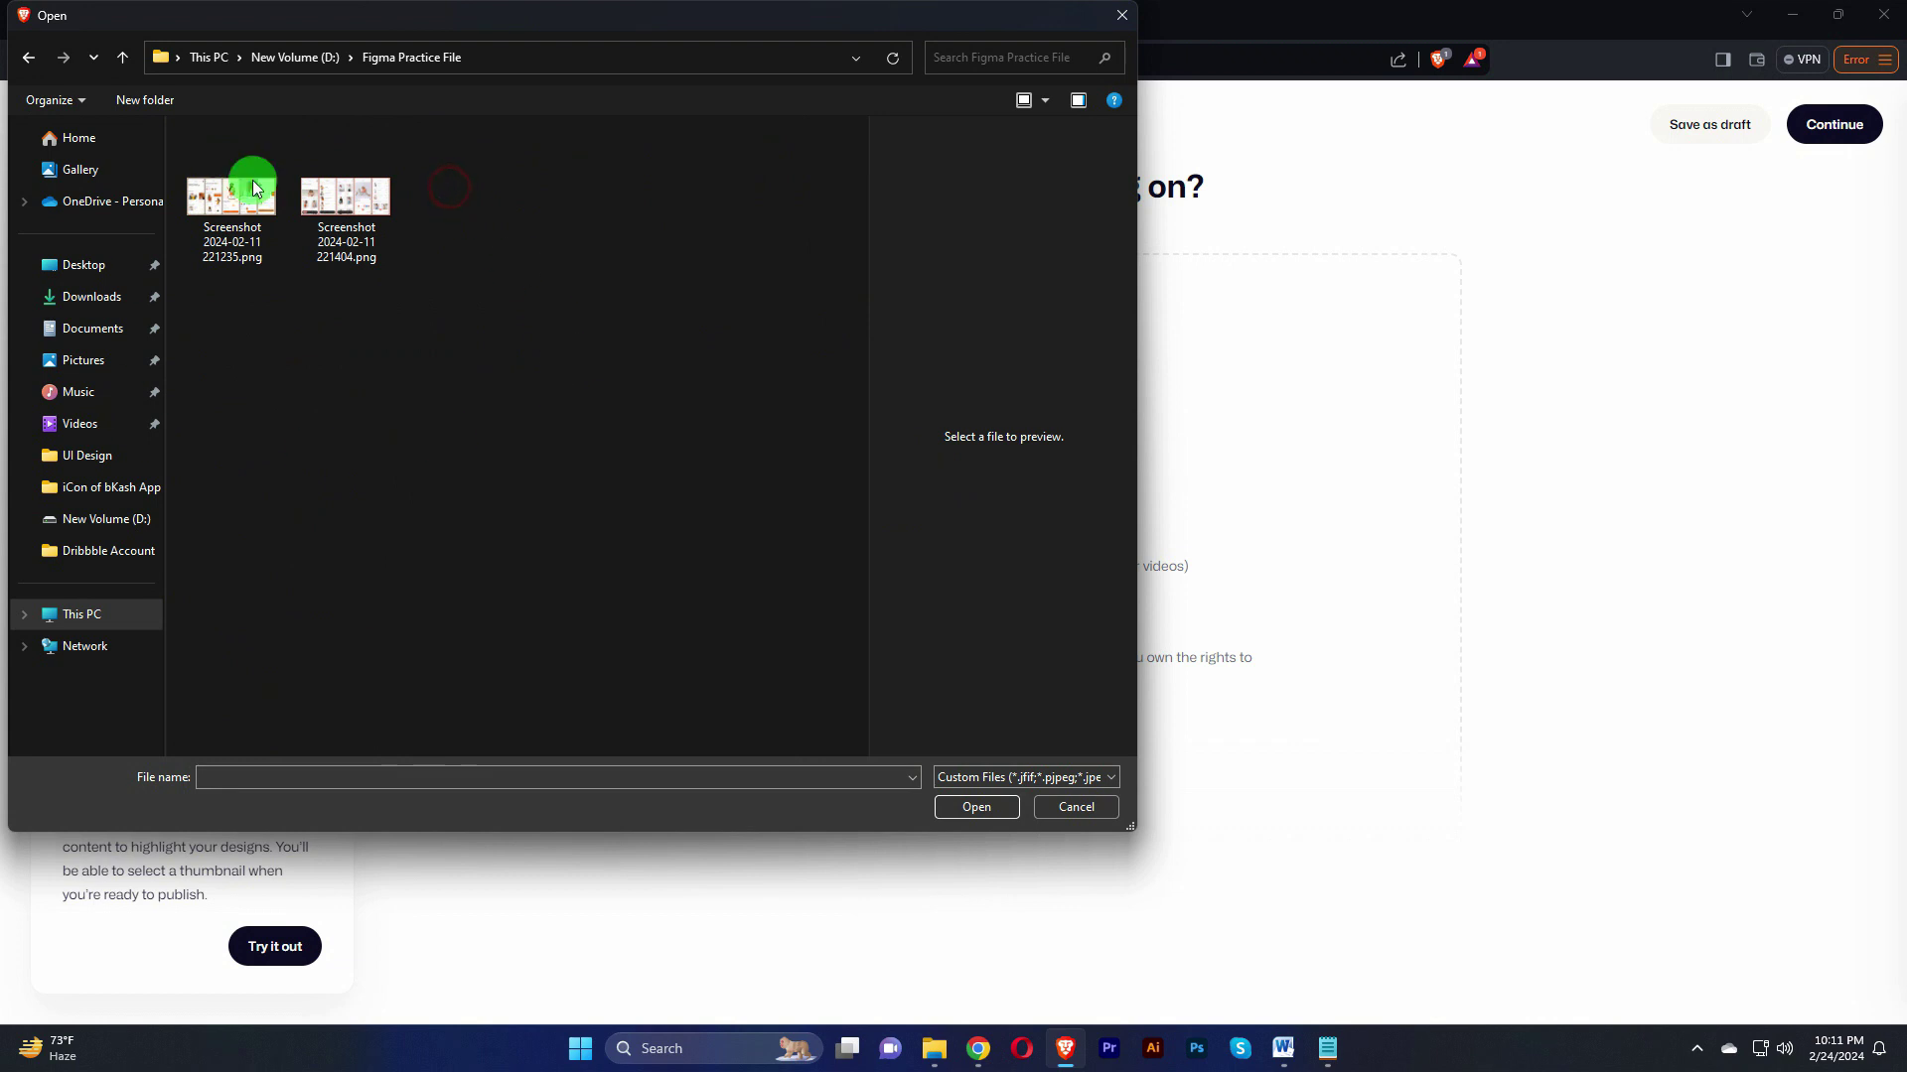
pyautogui.click(122, 56)
pyautogui.doubleClick(348, 186)
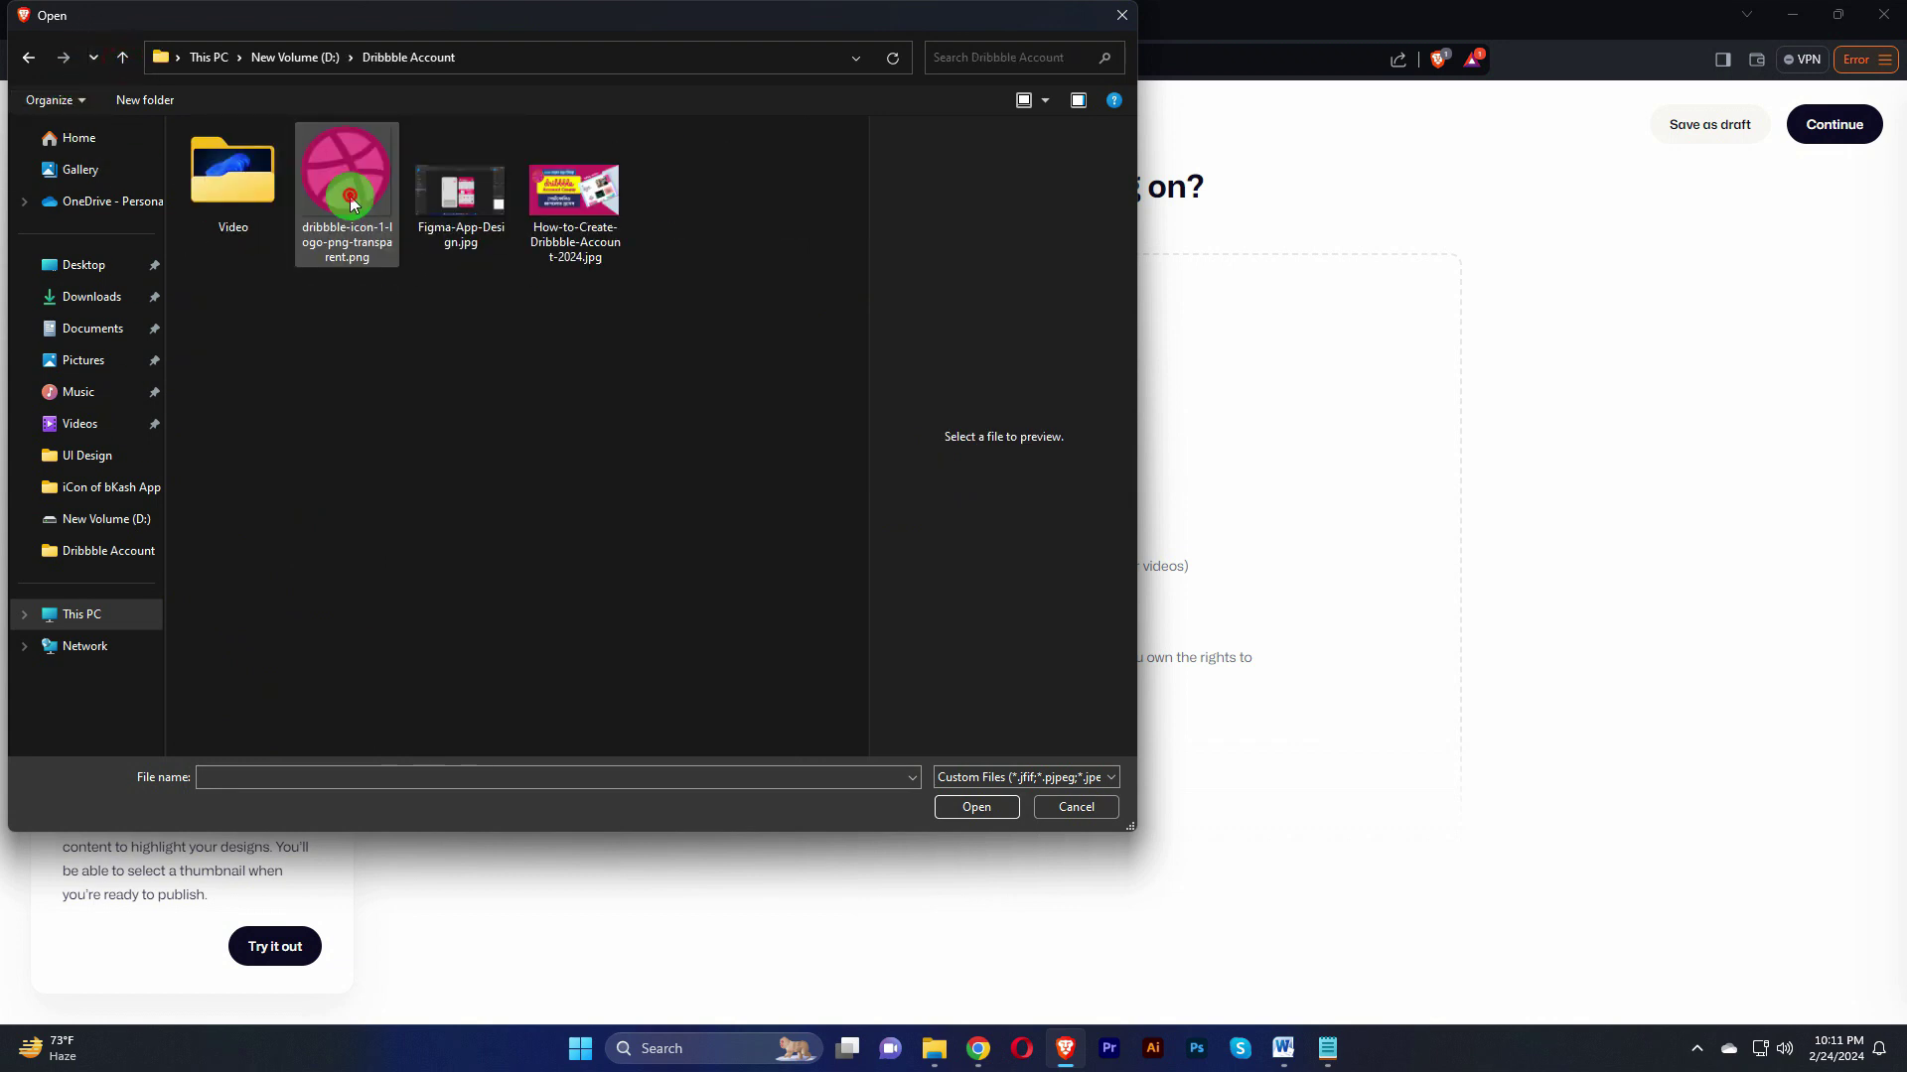
pyautogui.click(460, 193)
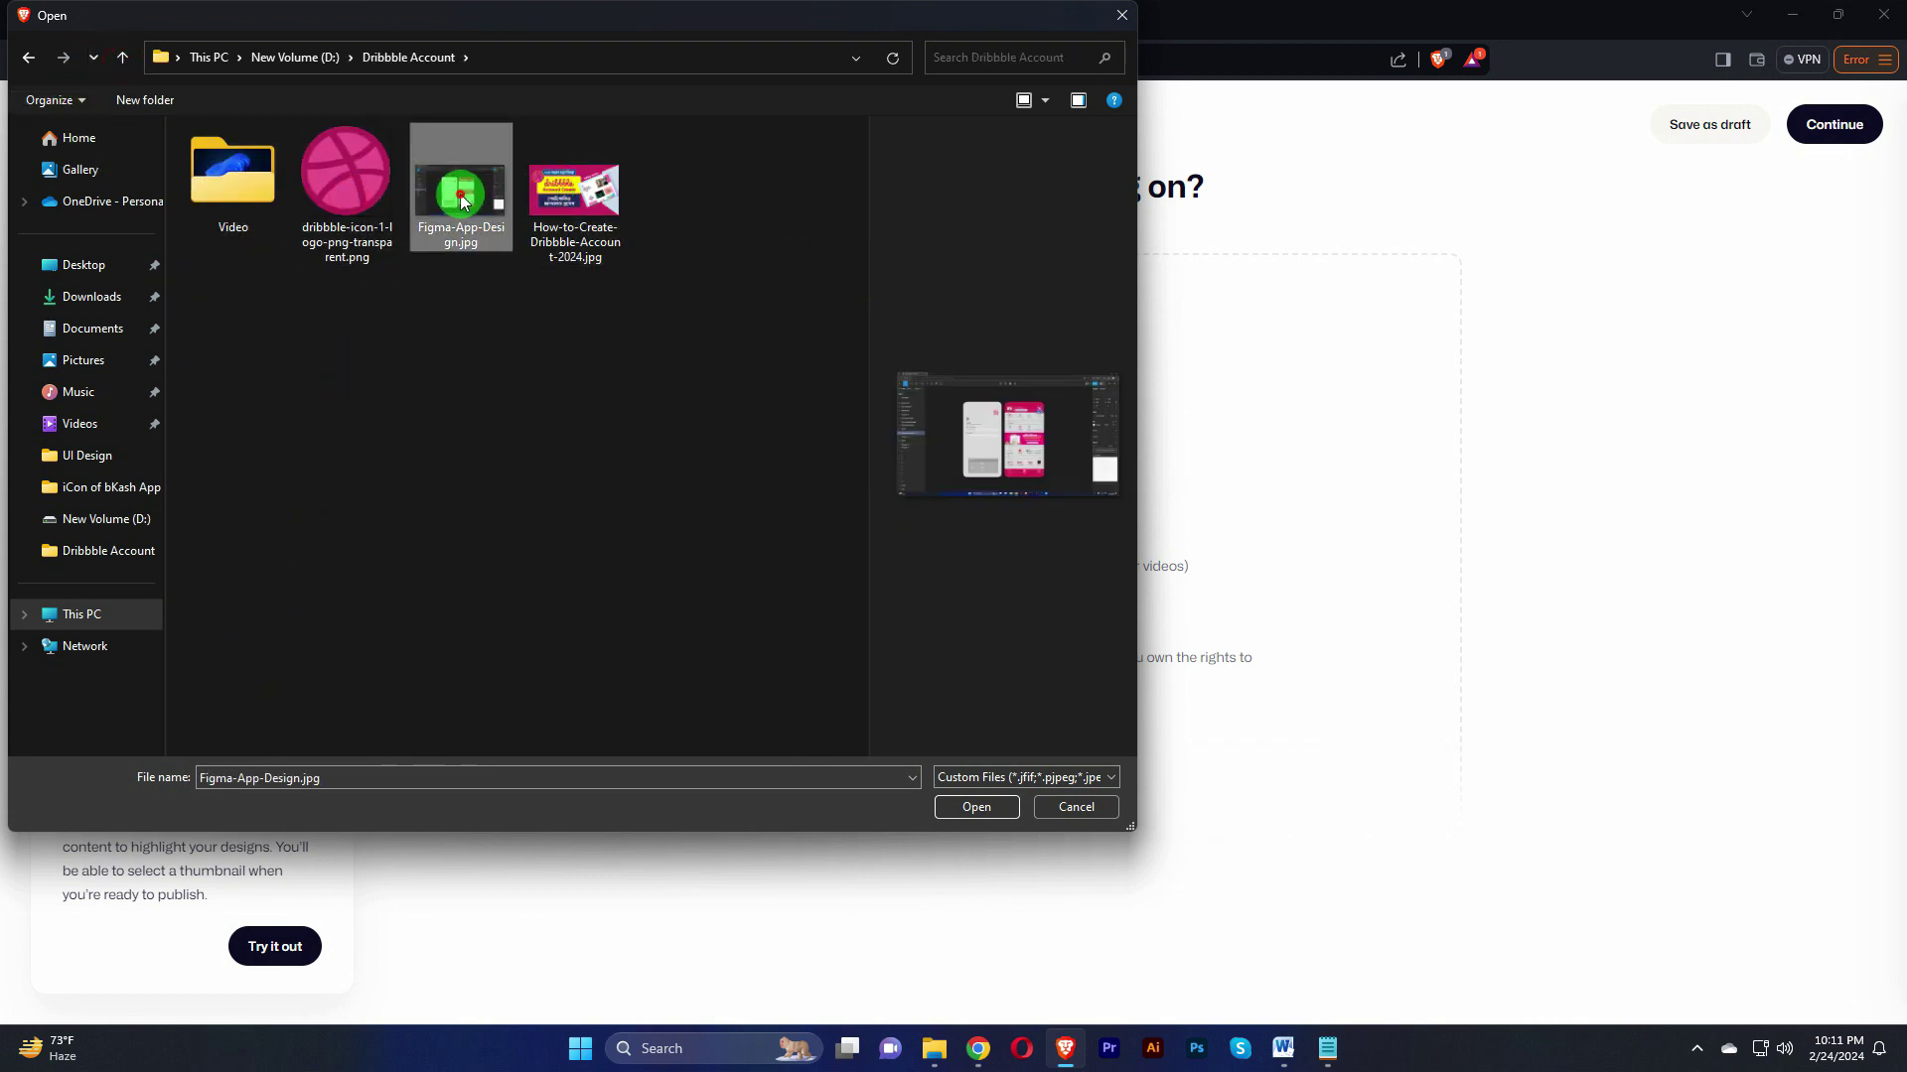
pyautogui.click(974, 805)
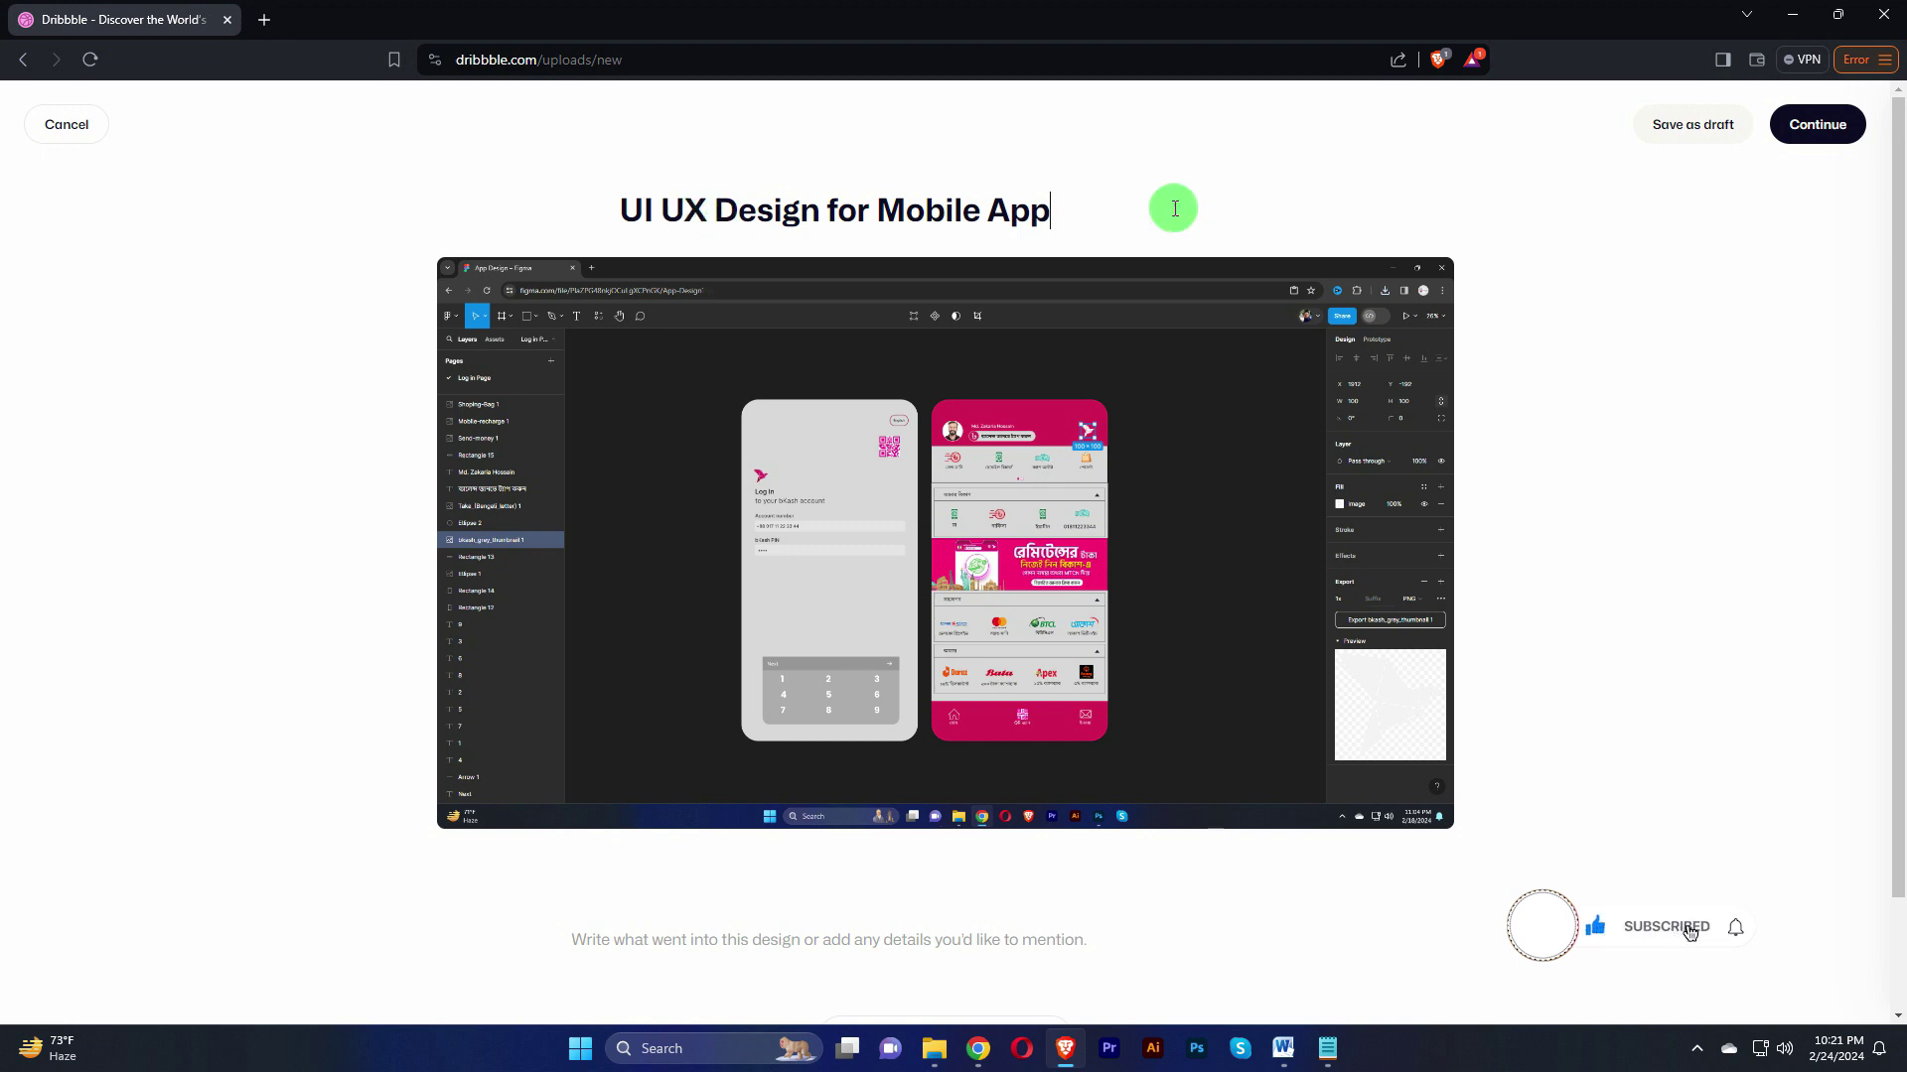
# Step: Open the 'Write what went into this design' text block beneath the uploaded image
pyautogui.scroll(-1, 1648, 616)
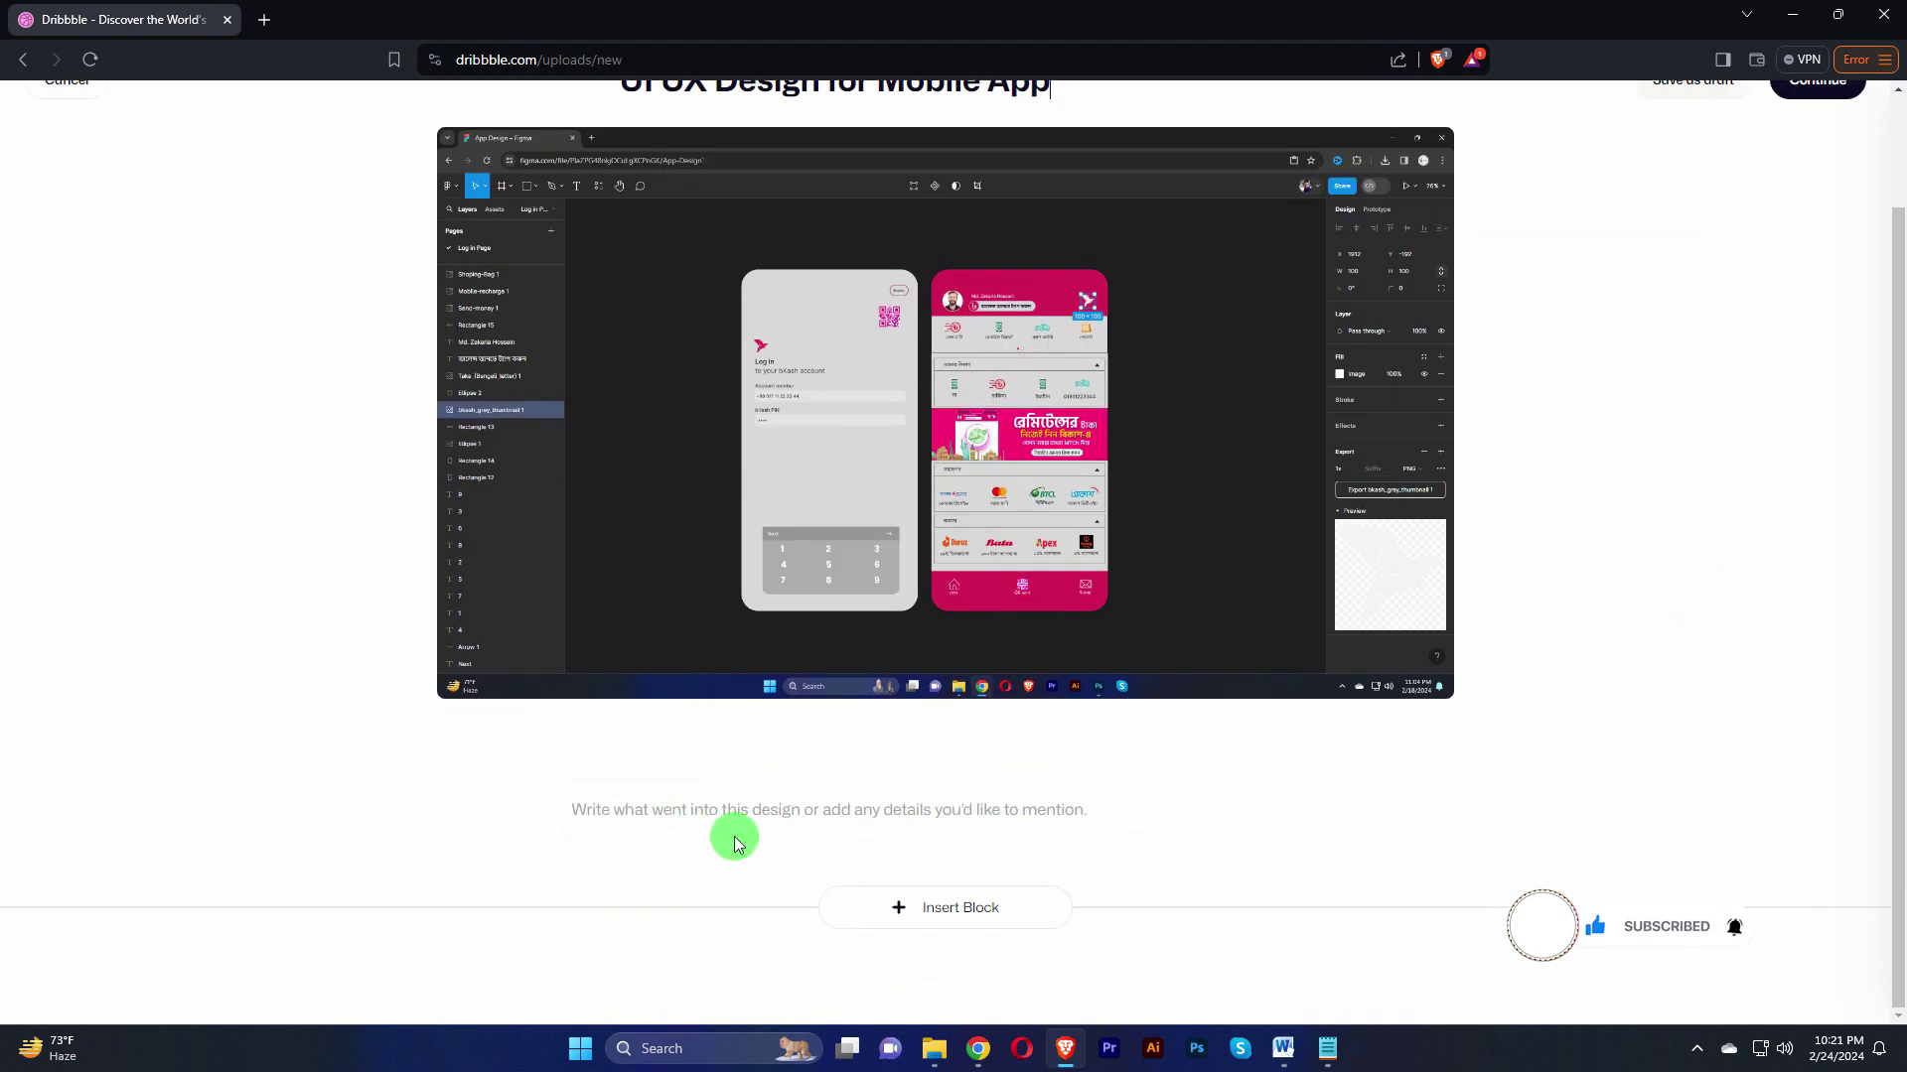
pyautogui.click(612, 809)
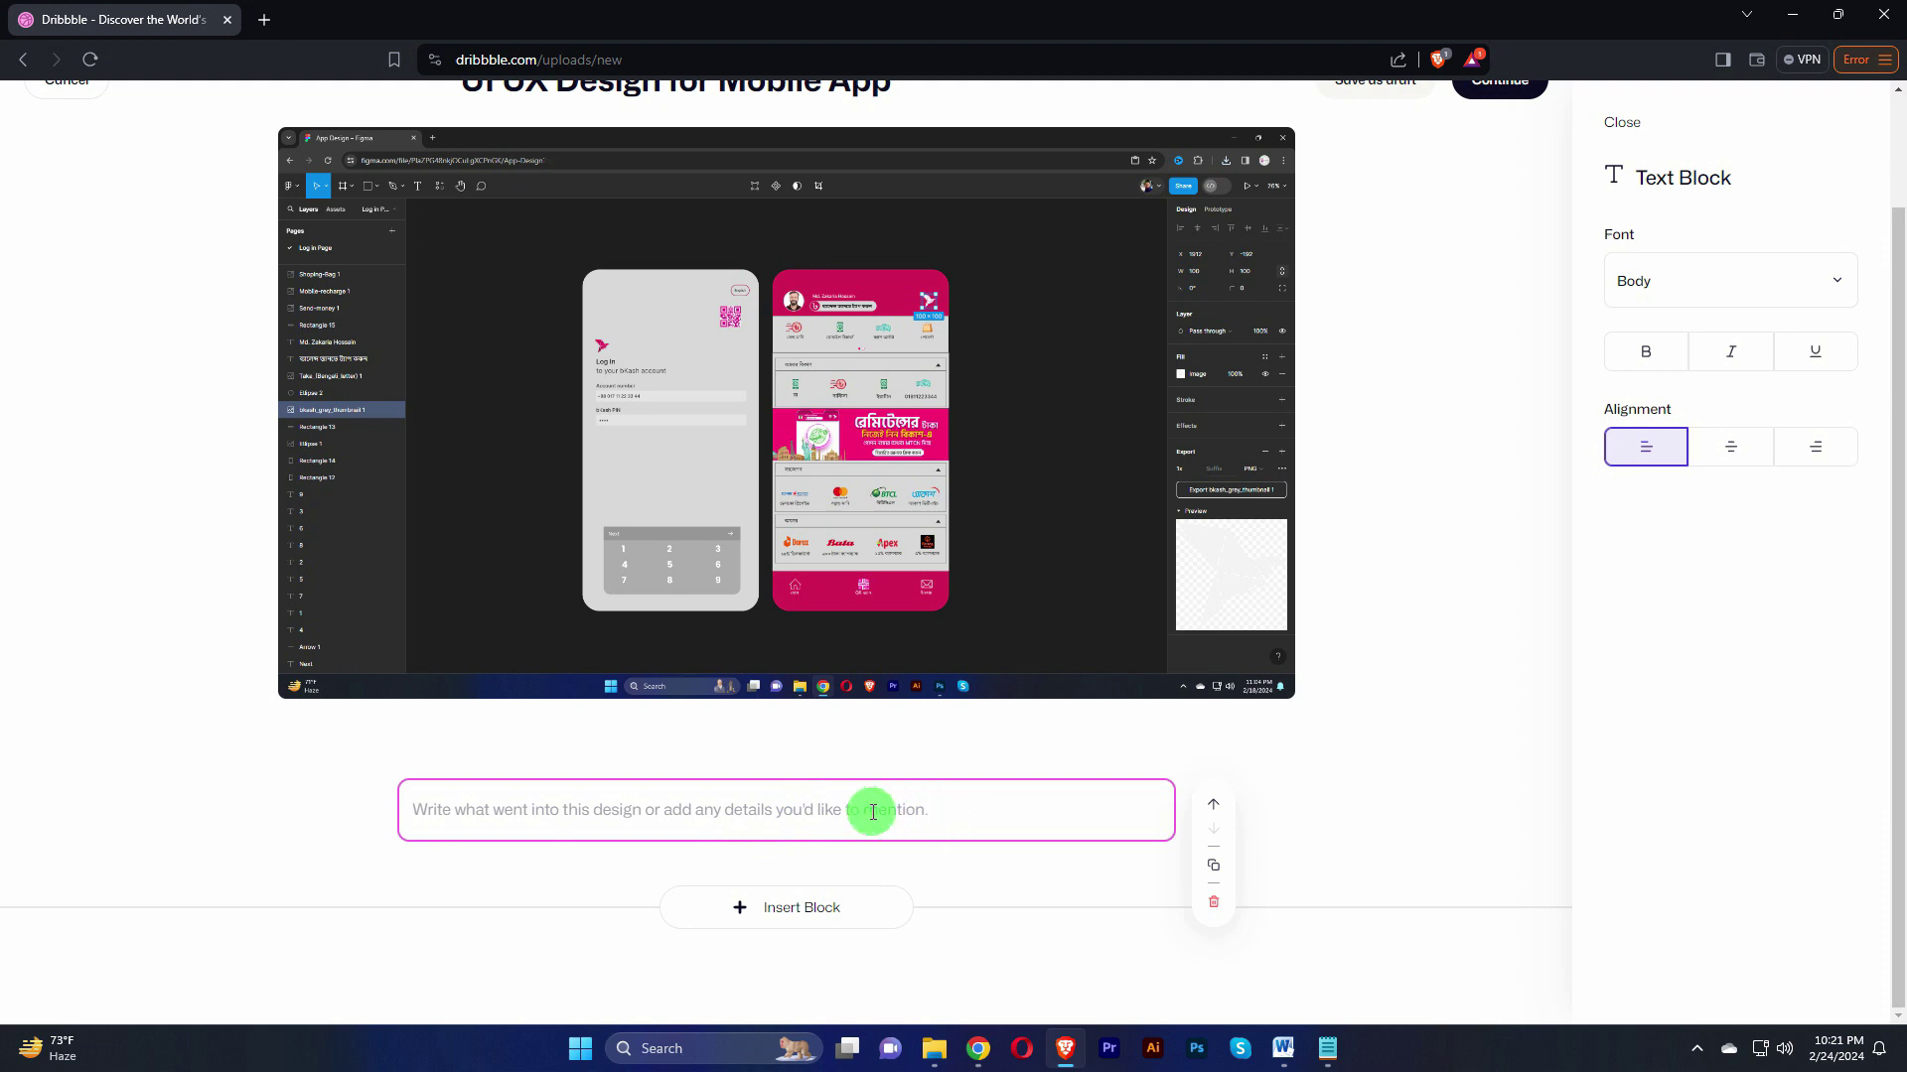
# Step: Copy the Financial App Design description from Notepad and paste it into the shot's text block
pyautogui.click(1325, 1049)
pyautogui.moveTo(685, 263); pyautogui.dragTo(551, 250)
pyautogui.hotkey('ctrl', 'c')
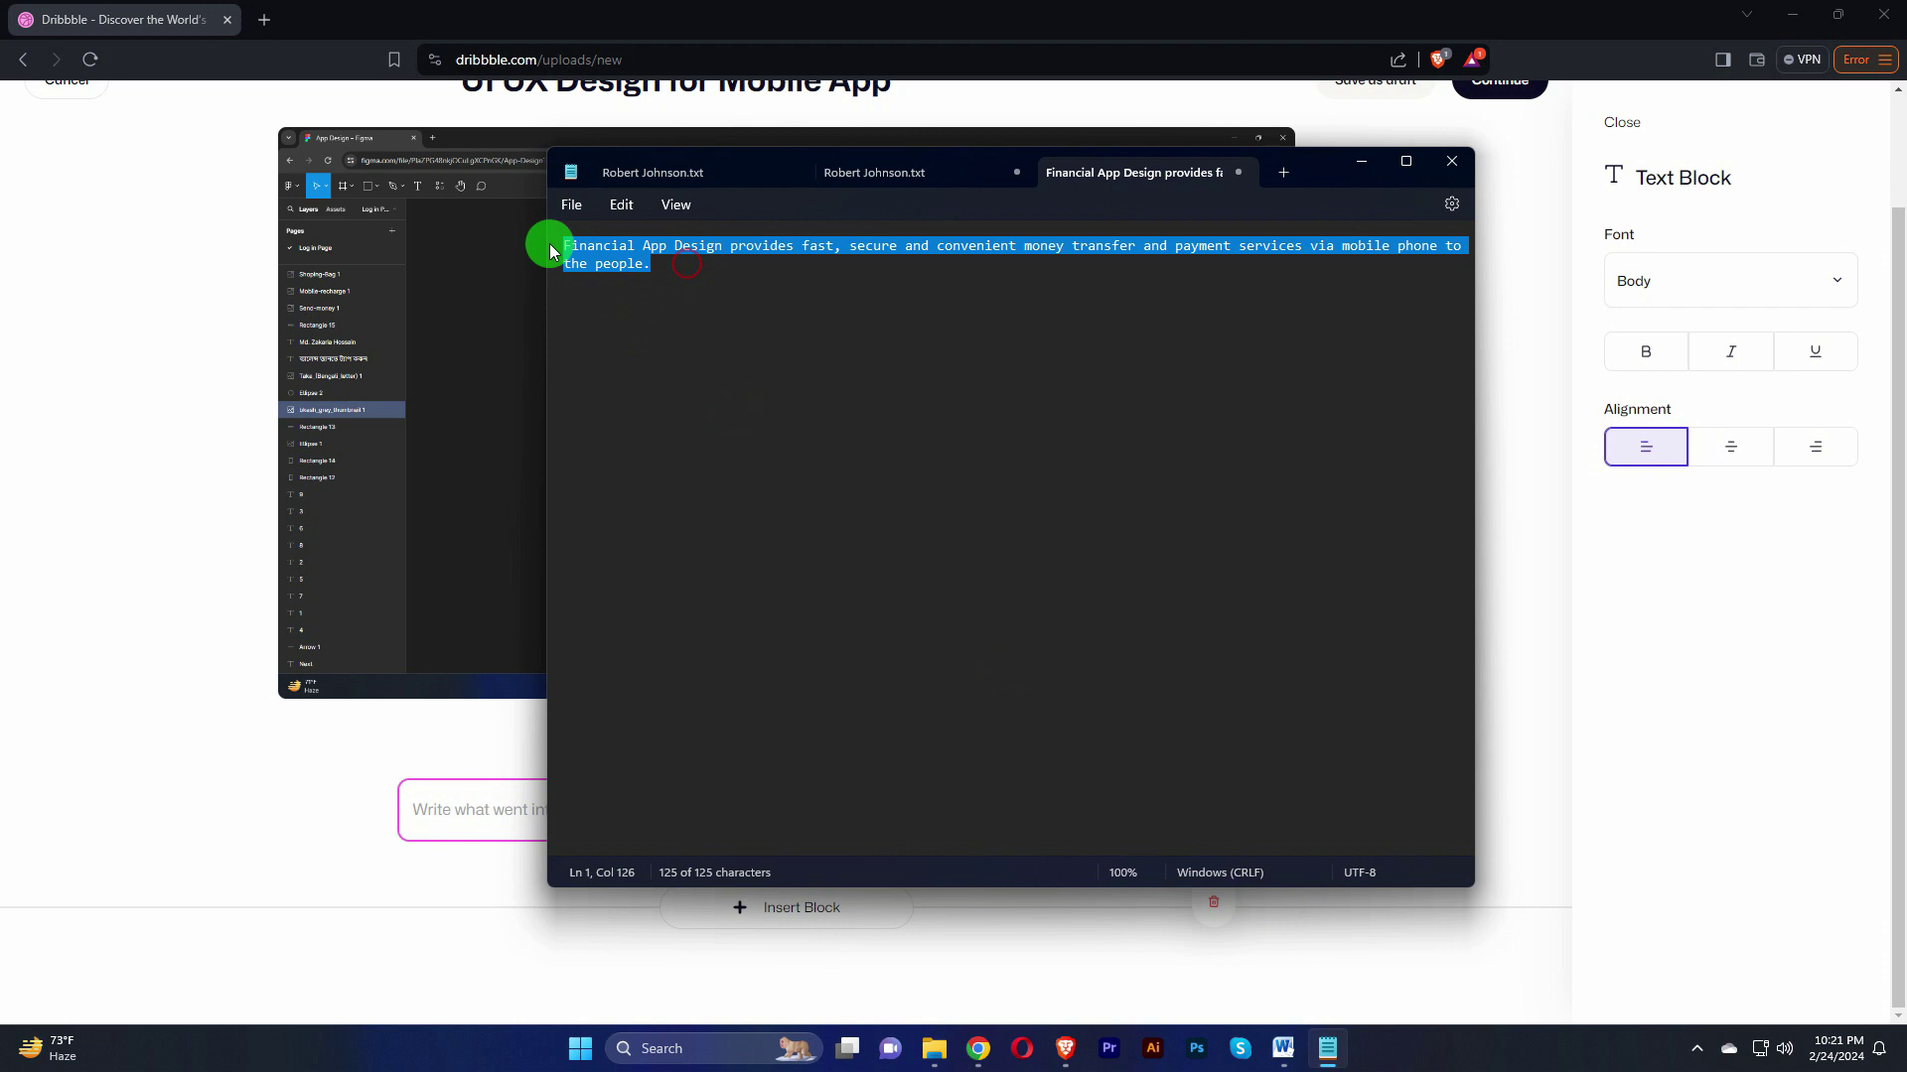
pyautogui.click(1066, 1048)
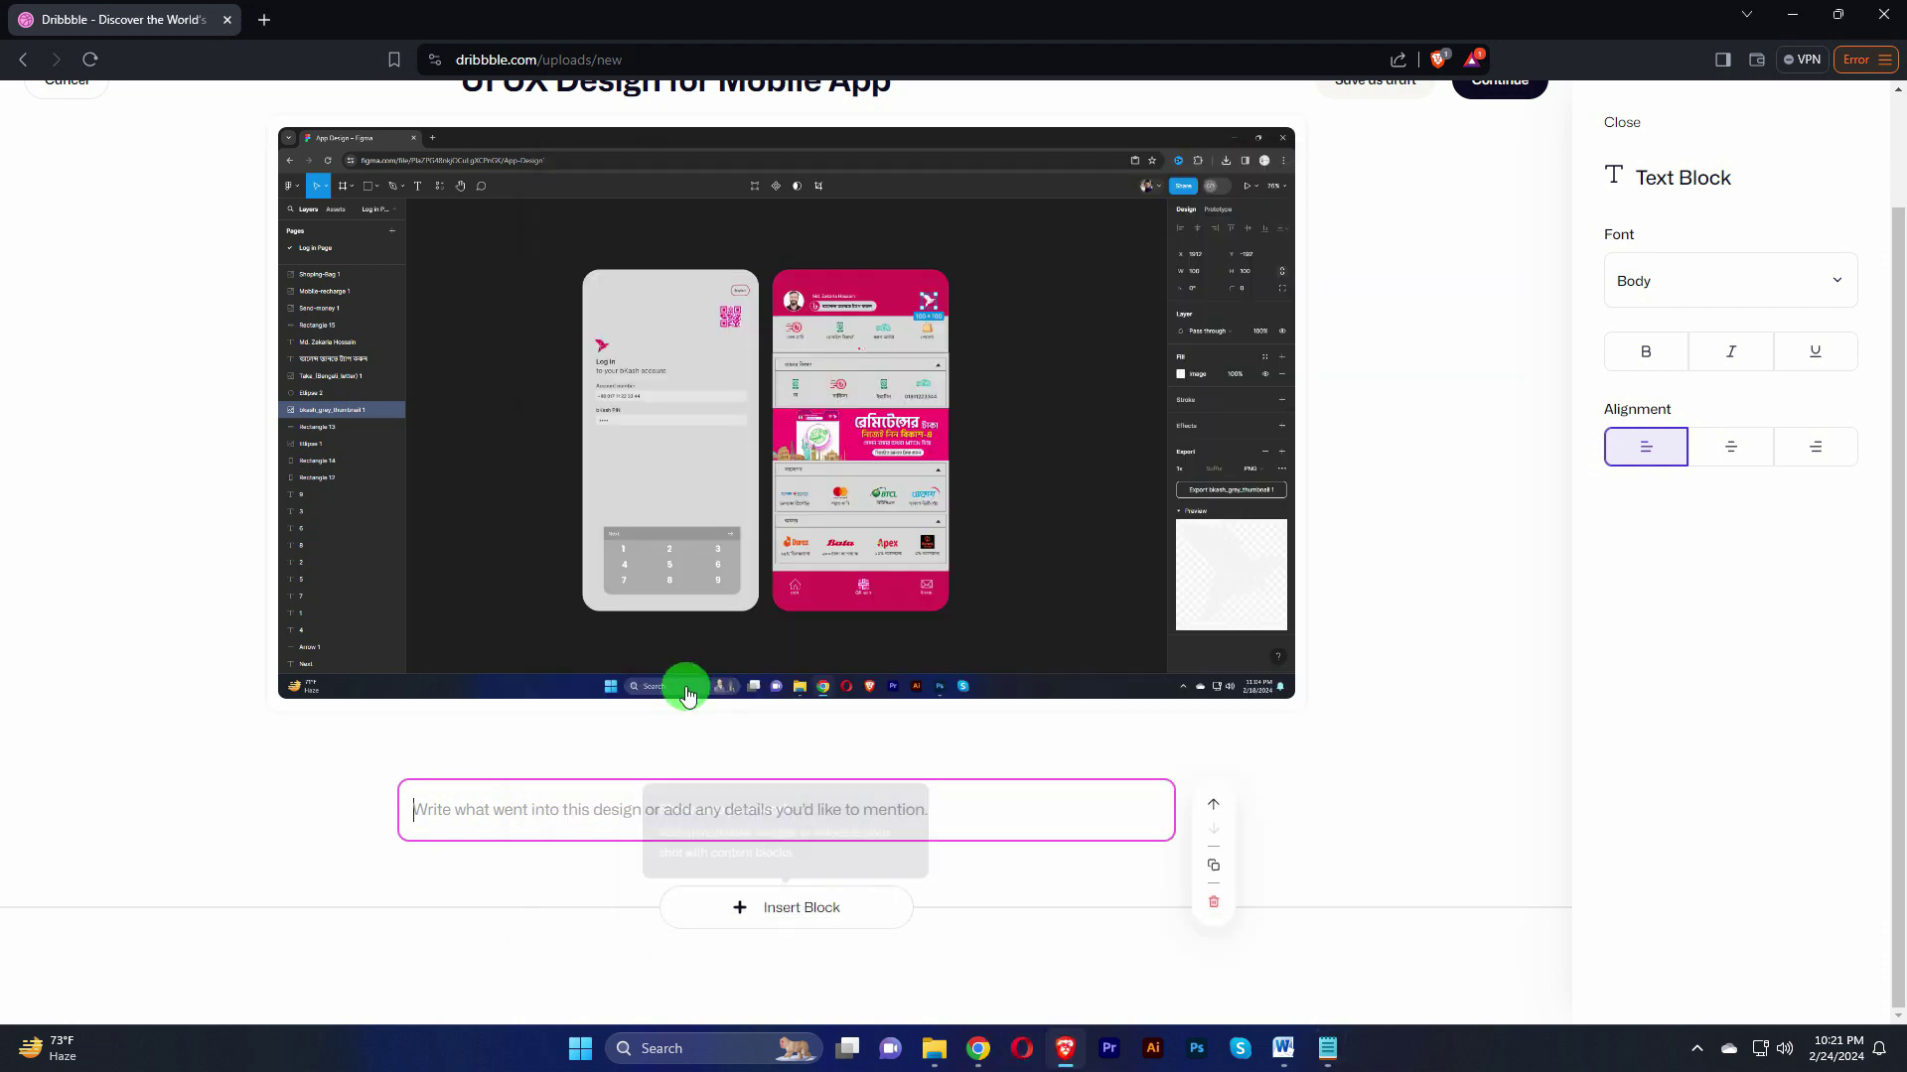
pyautogui.hotkey('ctrl', 'v')
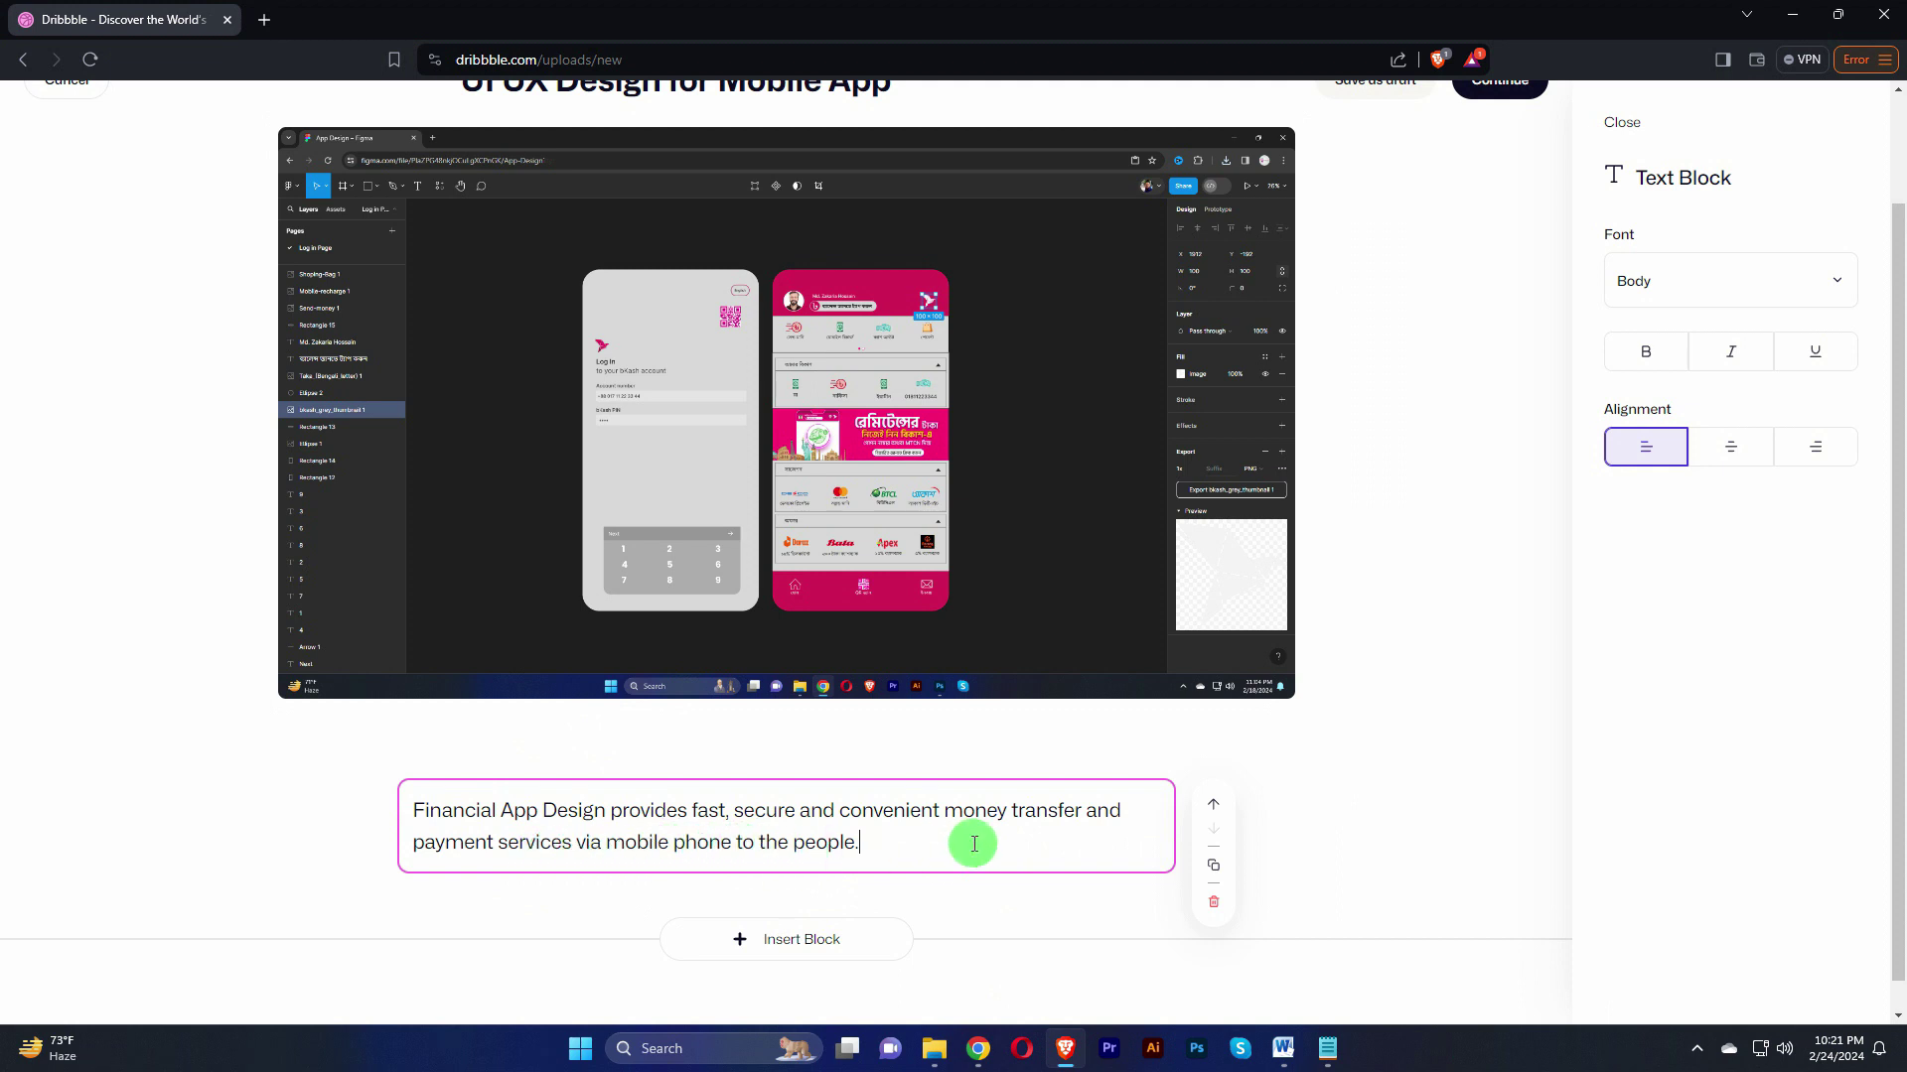
# Step: Bold the words 'App Design' in the shot description and close the text block
pyautogui.scroll(1, 1375, 672)
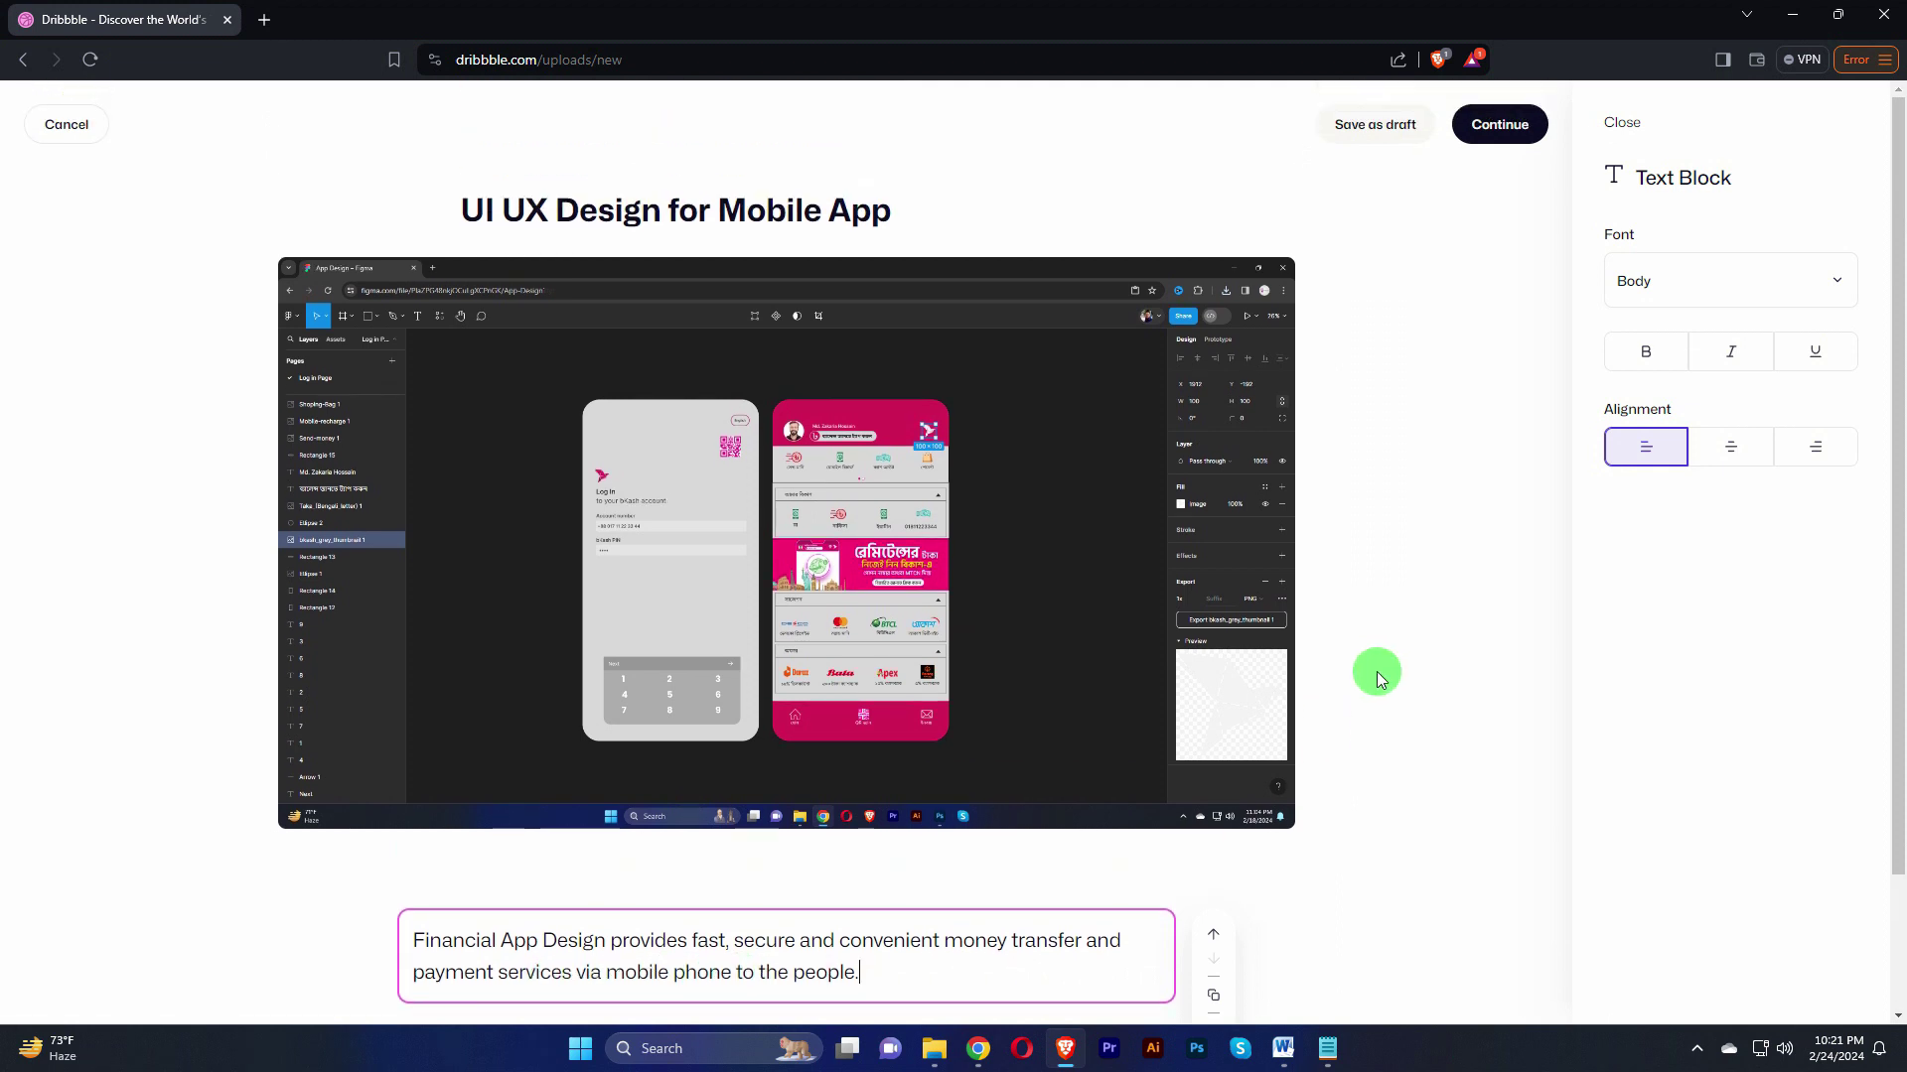
pyautogui.scroll(-1, 1376, 677)
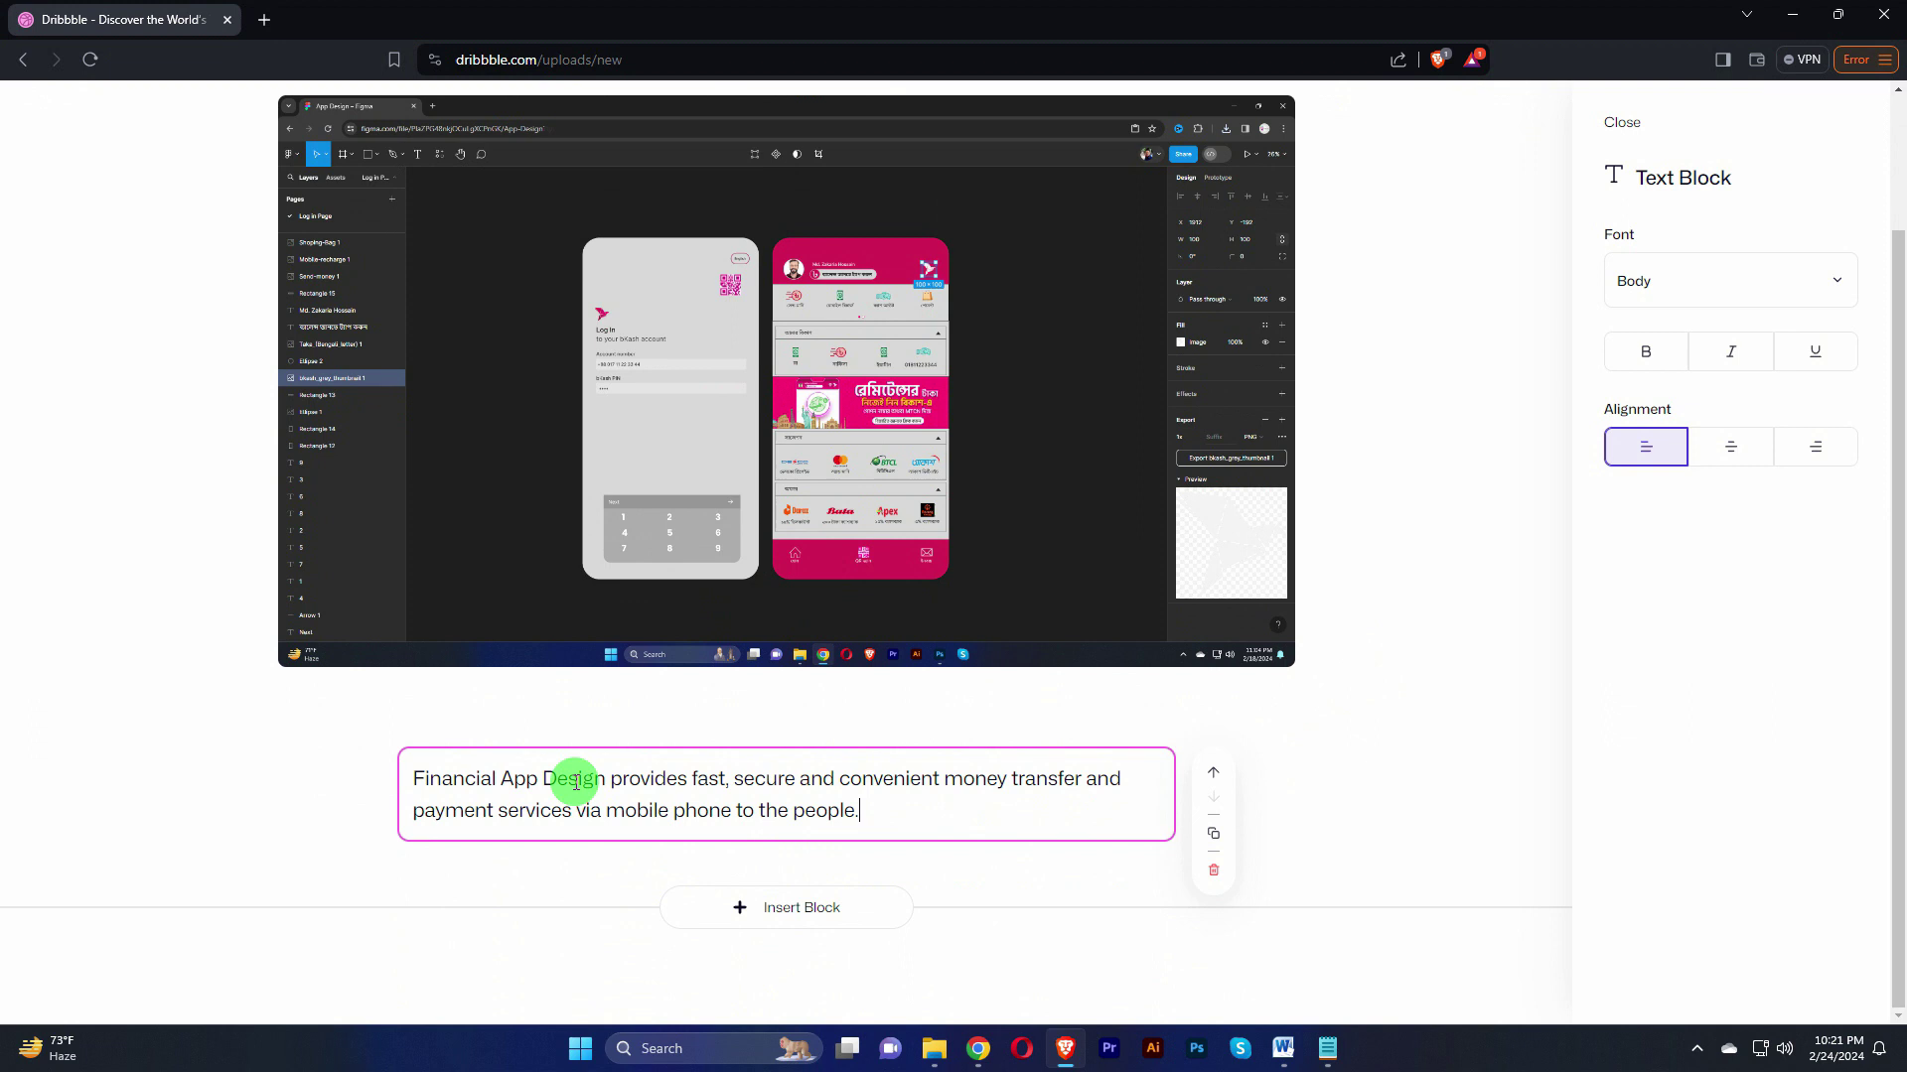
pyautogui.moveTo(607, 780); pyautogui.dragTo(506, 780)
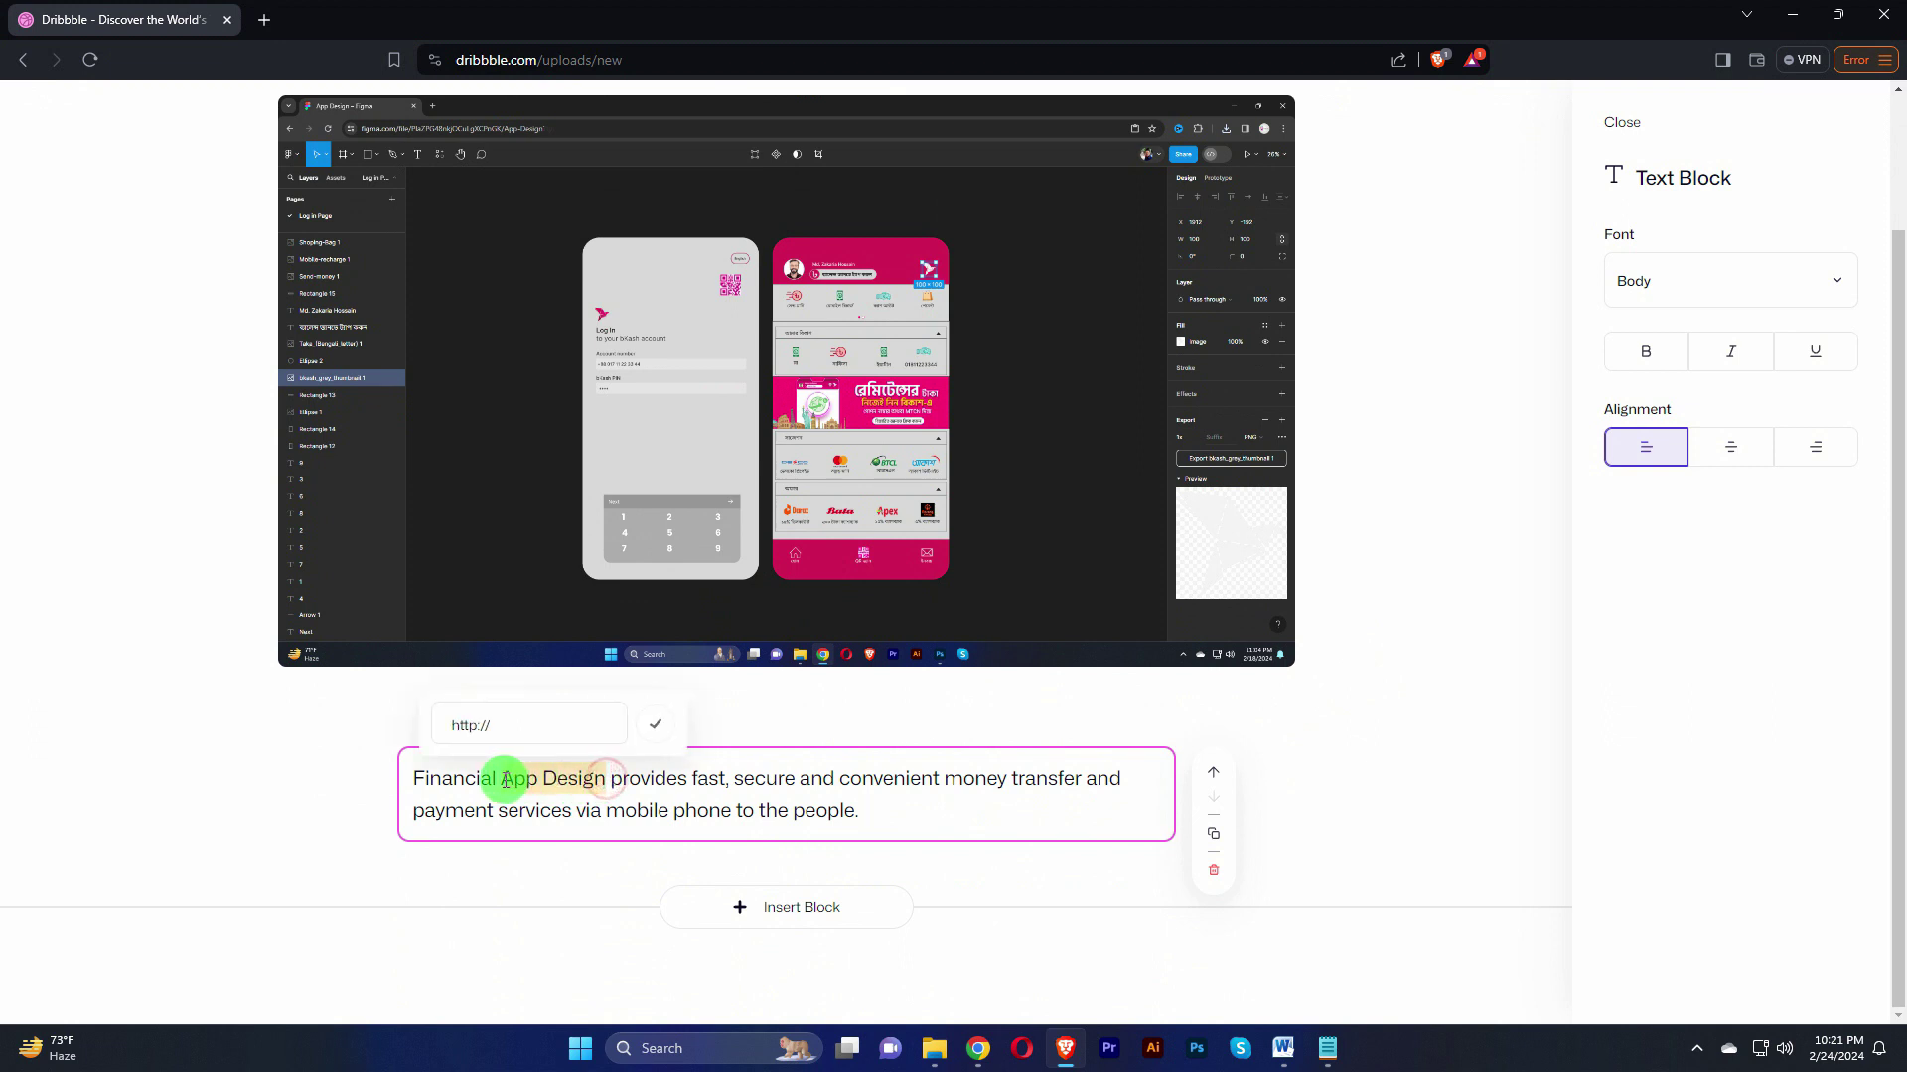
pyautogui.click(1645, 351)
pyautogui.click(1375, 771)
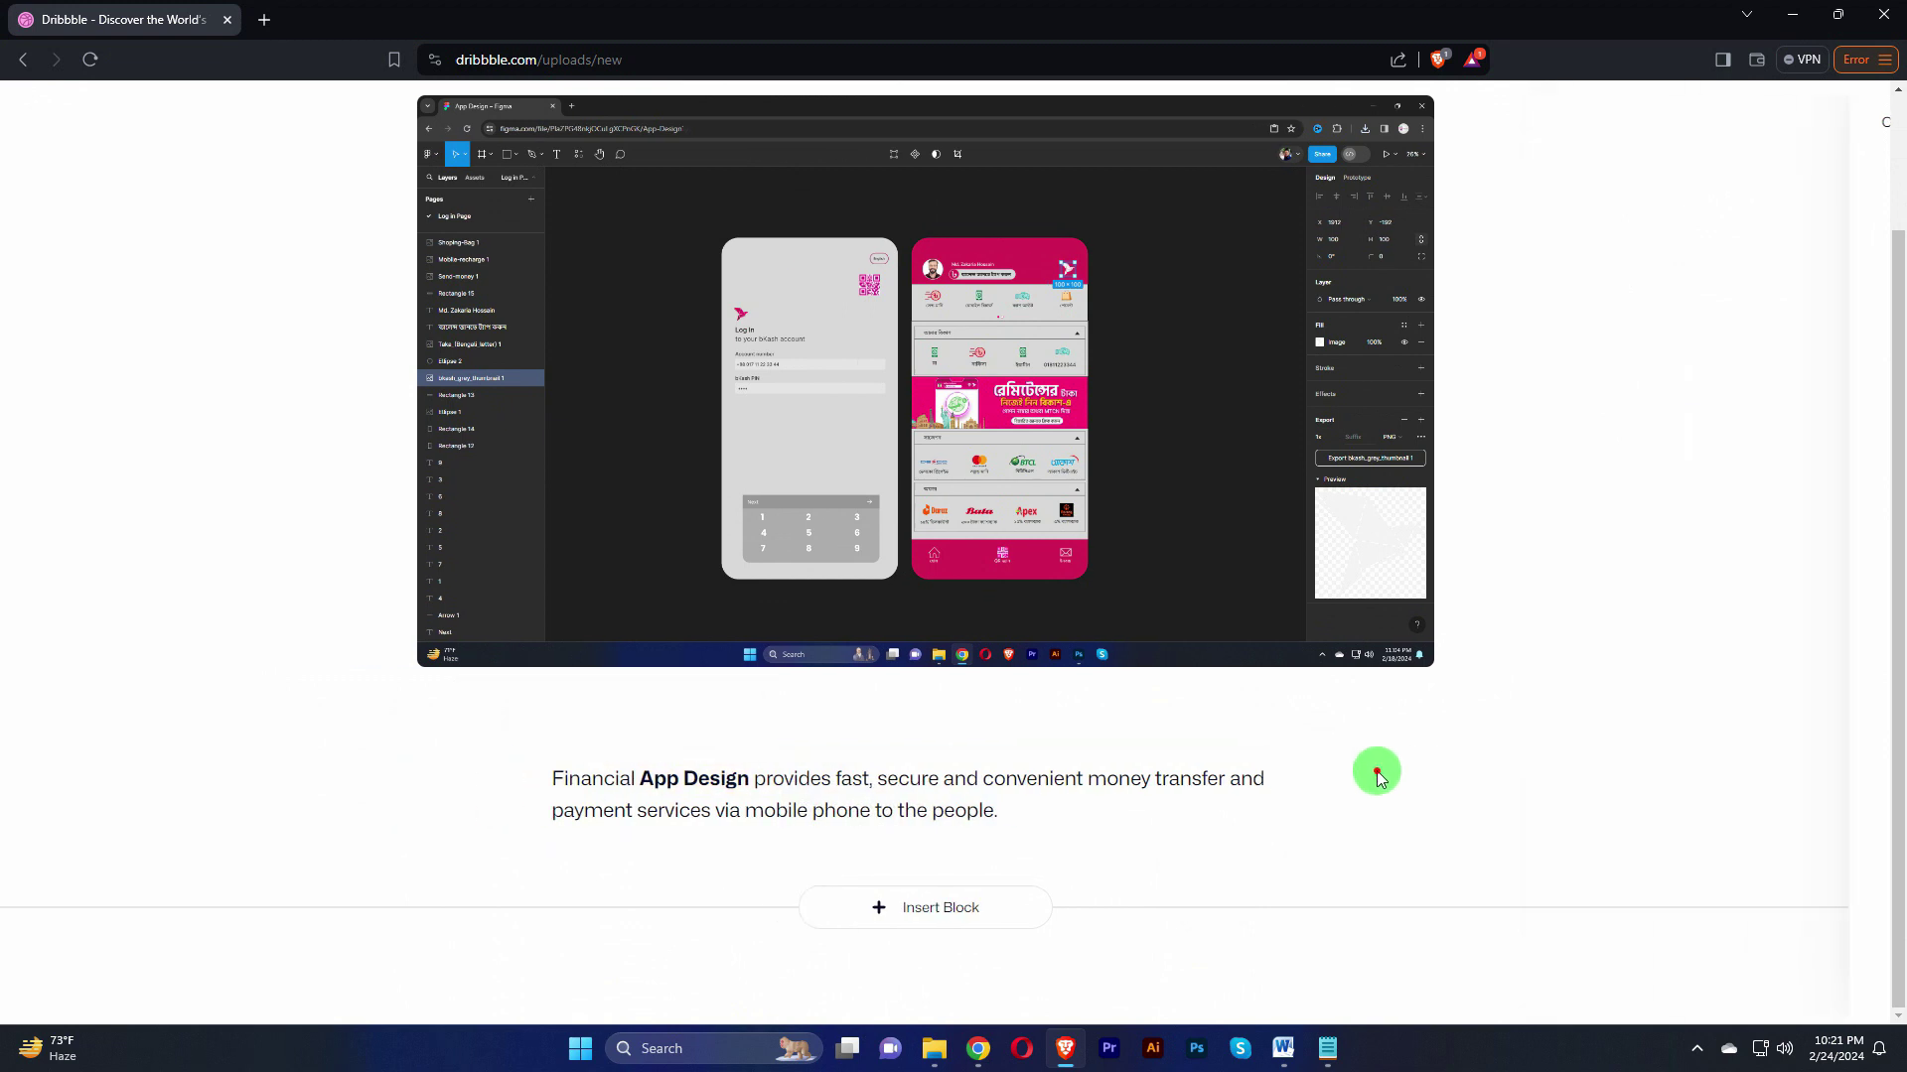
pyautogui.scroll(1, 1147, 683)
pyautogui.scroll(-2, 1143, 691)
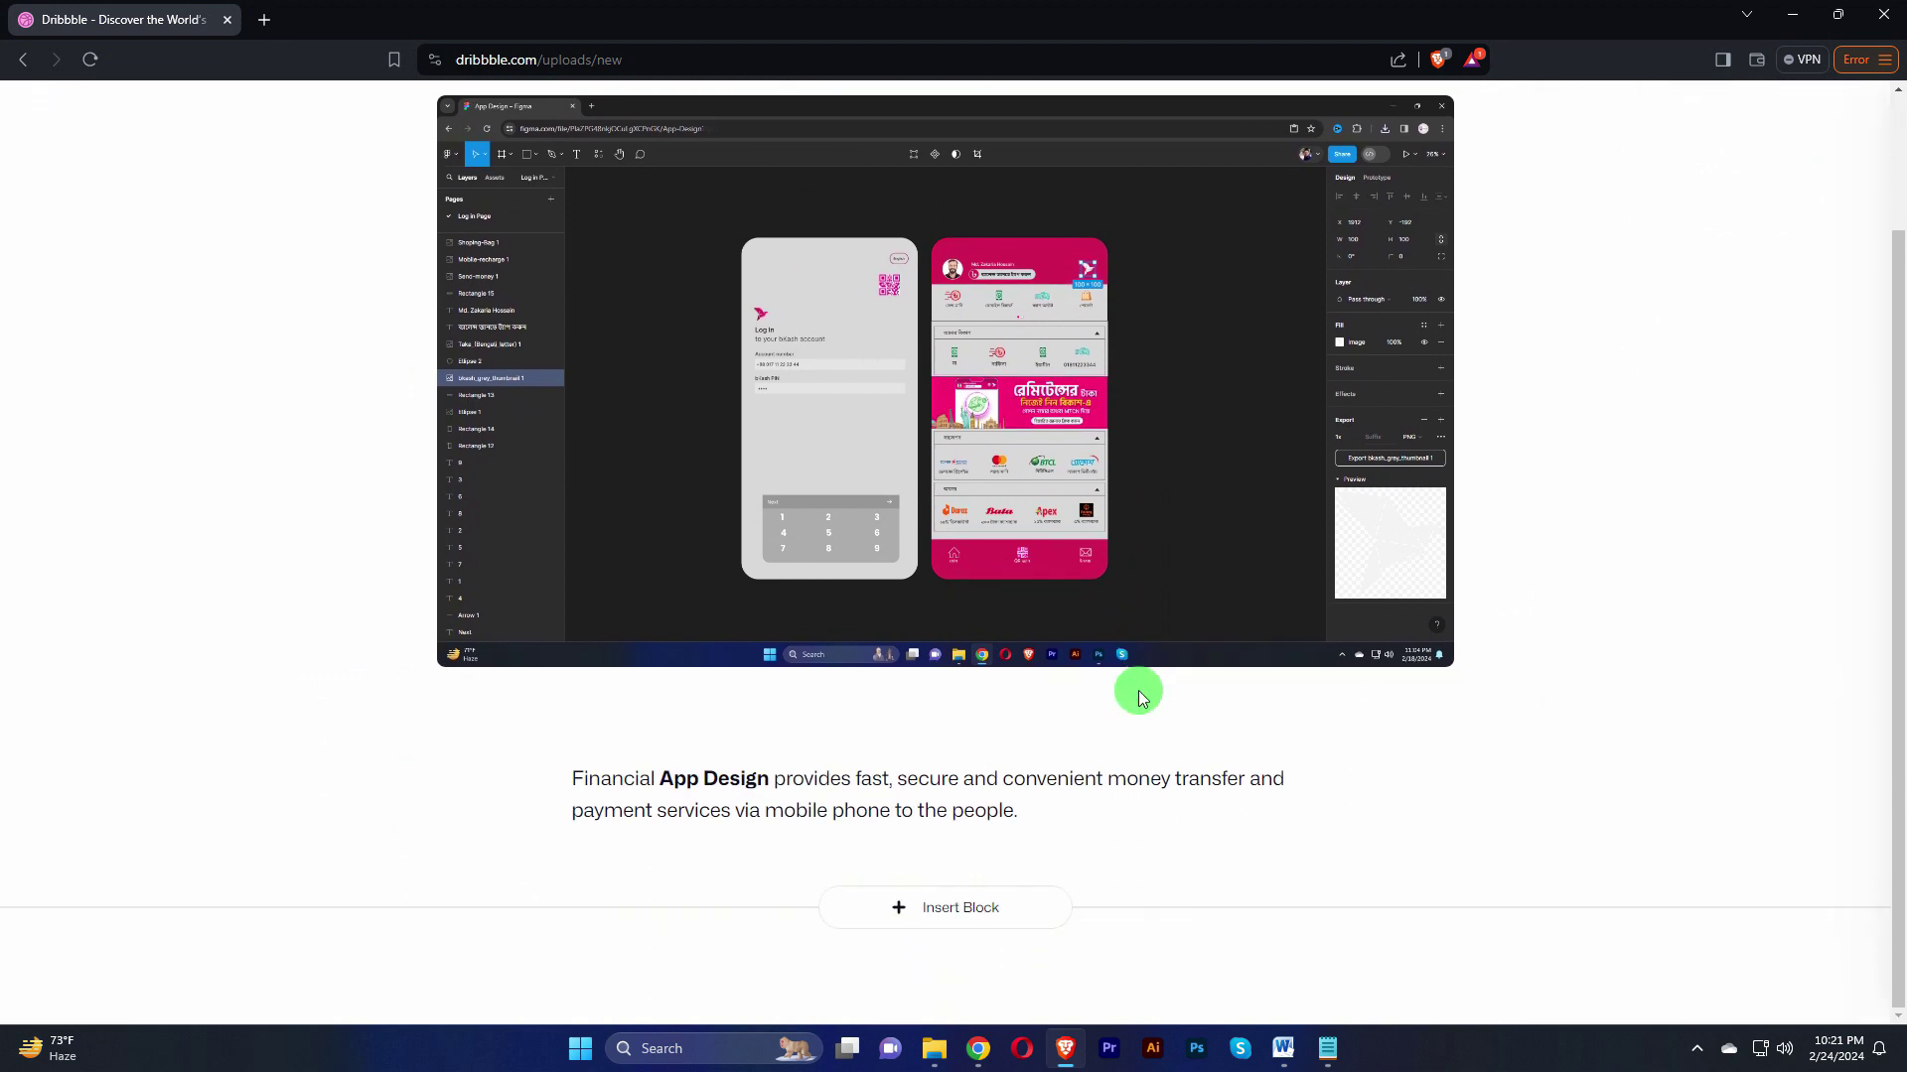
pyautogui.scroll(2, 1144, 695)
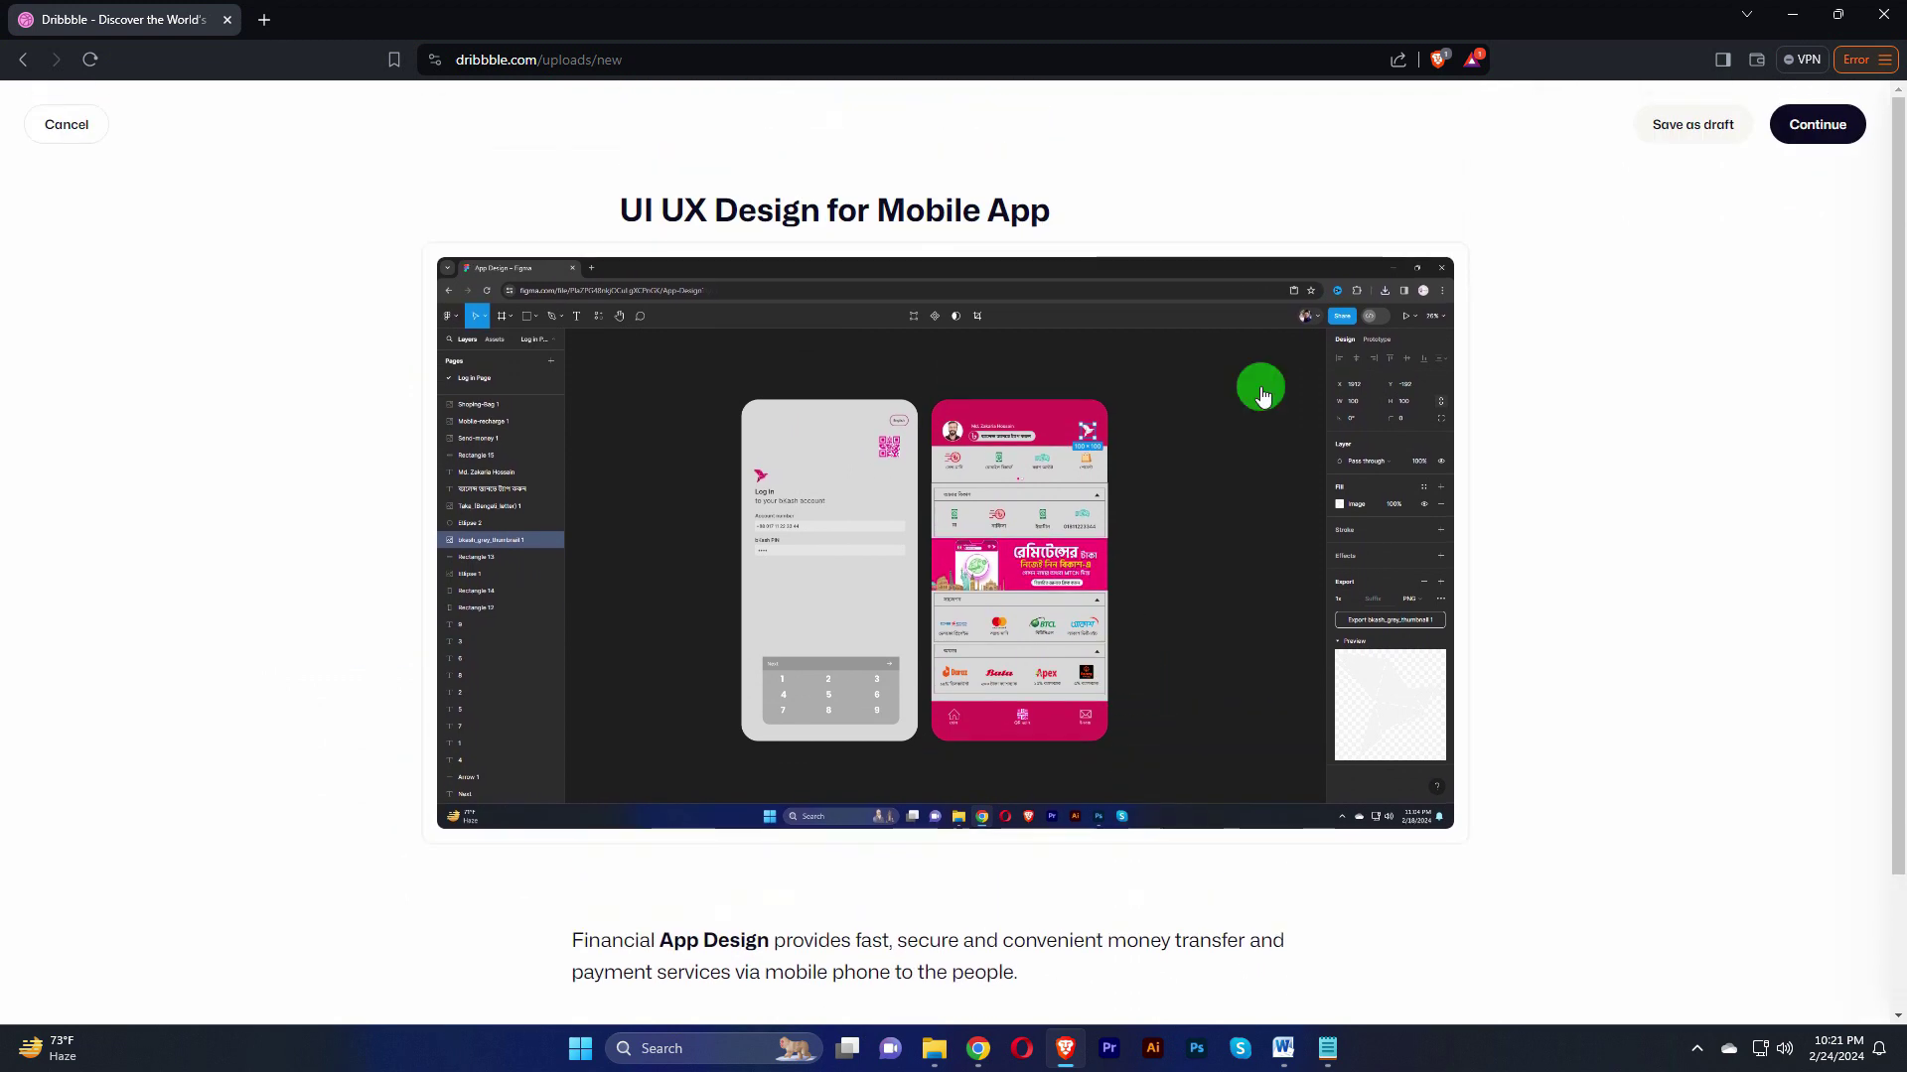
# Step: Continue to Final Touches and open the thumbnail crop editor
pyautogui.click(1822, 136)
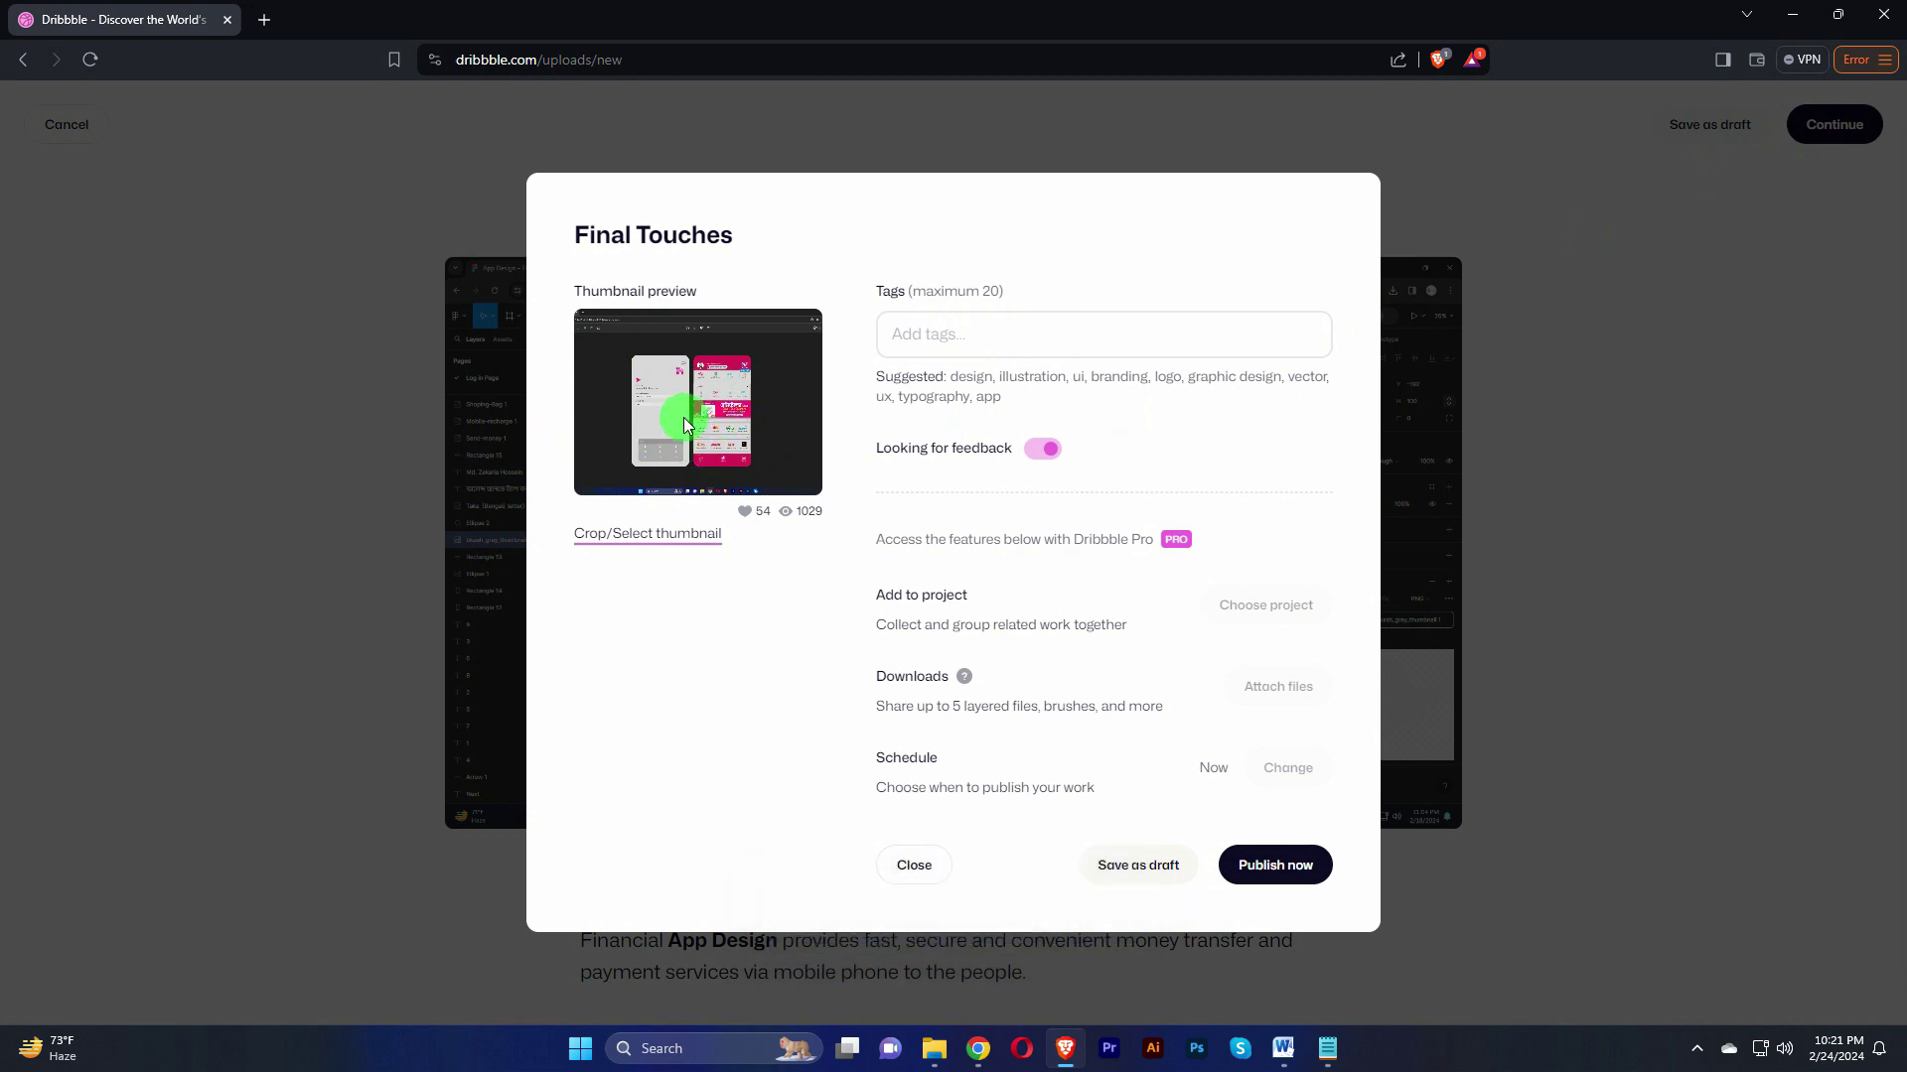
pyautogui.click(607, 534)
pyautogui.moveTo(804, 583)
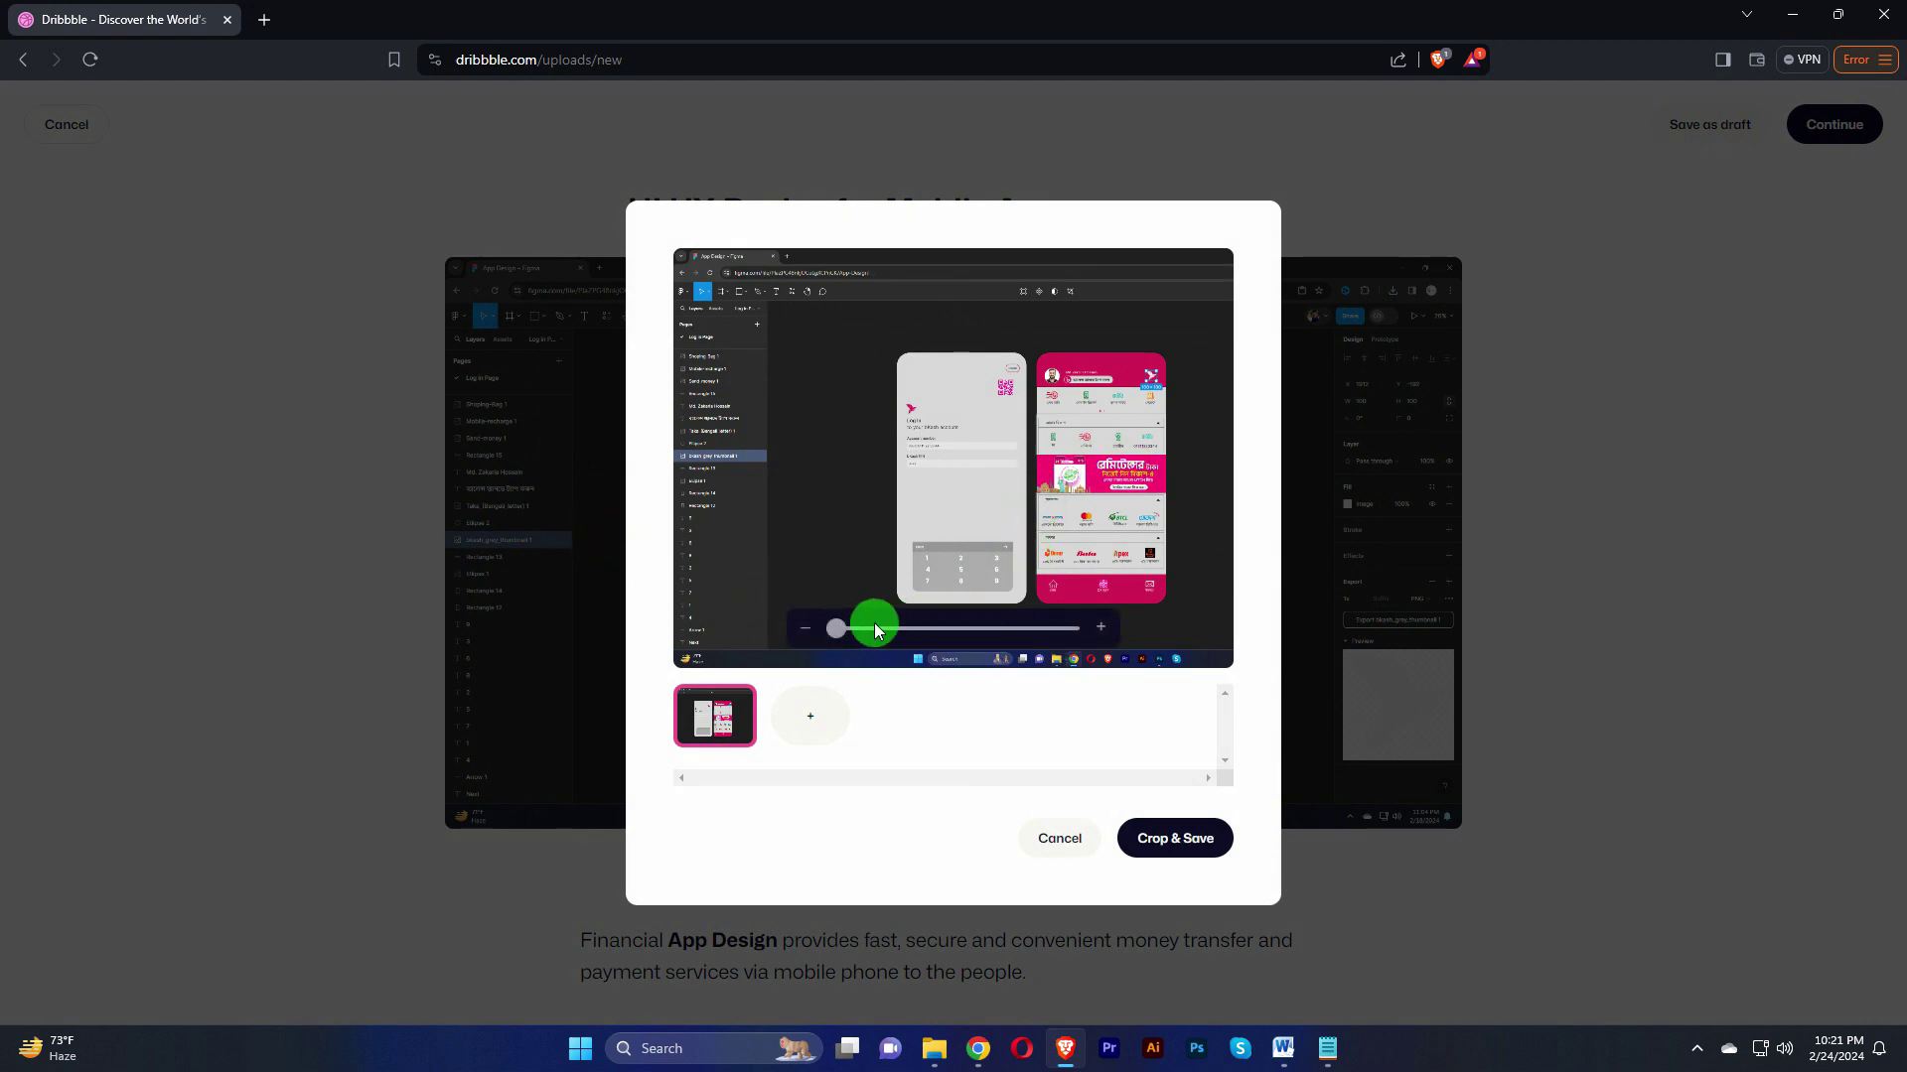
# Step: Zoom and reposition the thumbnail to frame the two phone screens, then save the crop
pyautogui.moveTo(839, 626); pyautogui.dragTo(893, 629)
pyautogui.moveTo(1106, 498); pyautogui.dragTo(1000, 468)
pyautogui.moveTo(893, 628); pyautogui.dragTo(917, 627)
pyautogui.moveTo(958, 545); pyautogui.dragTo(945, 537)
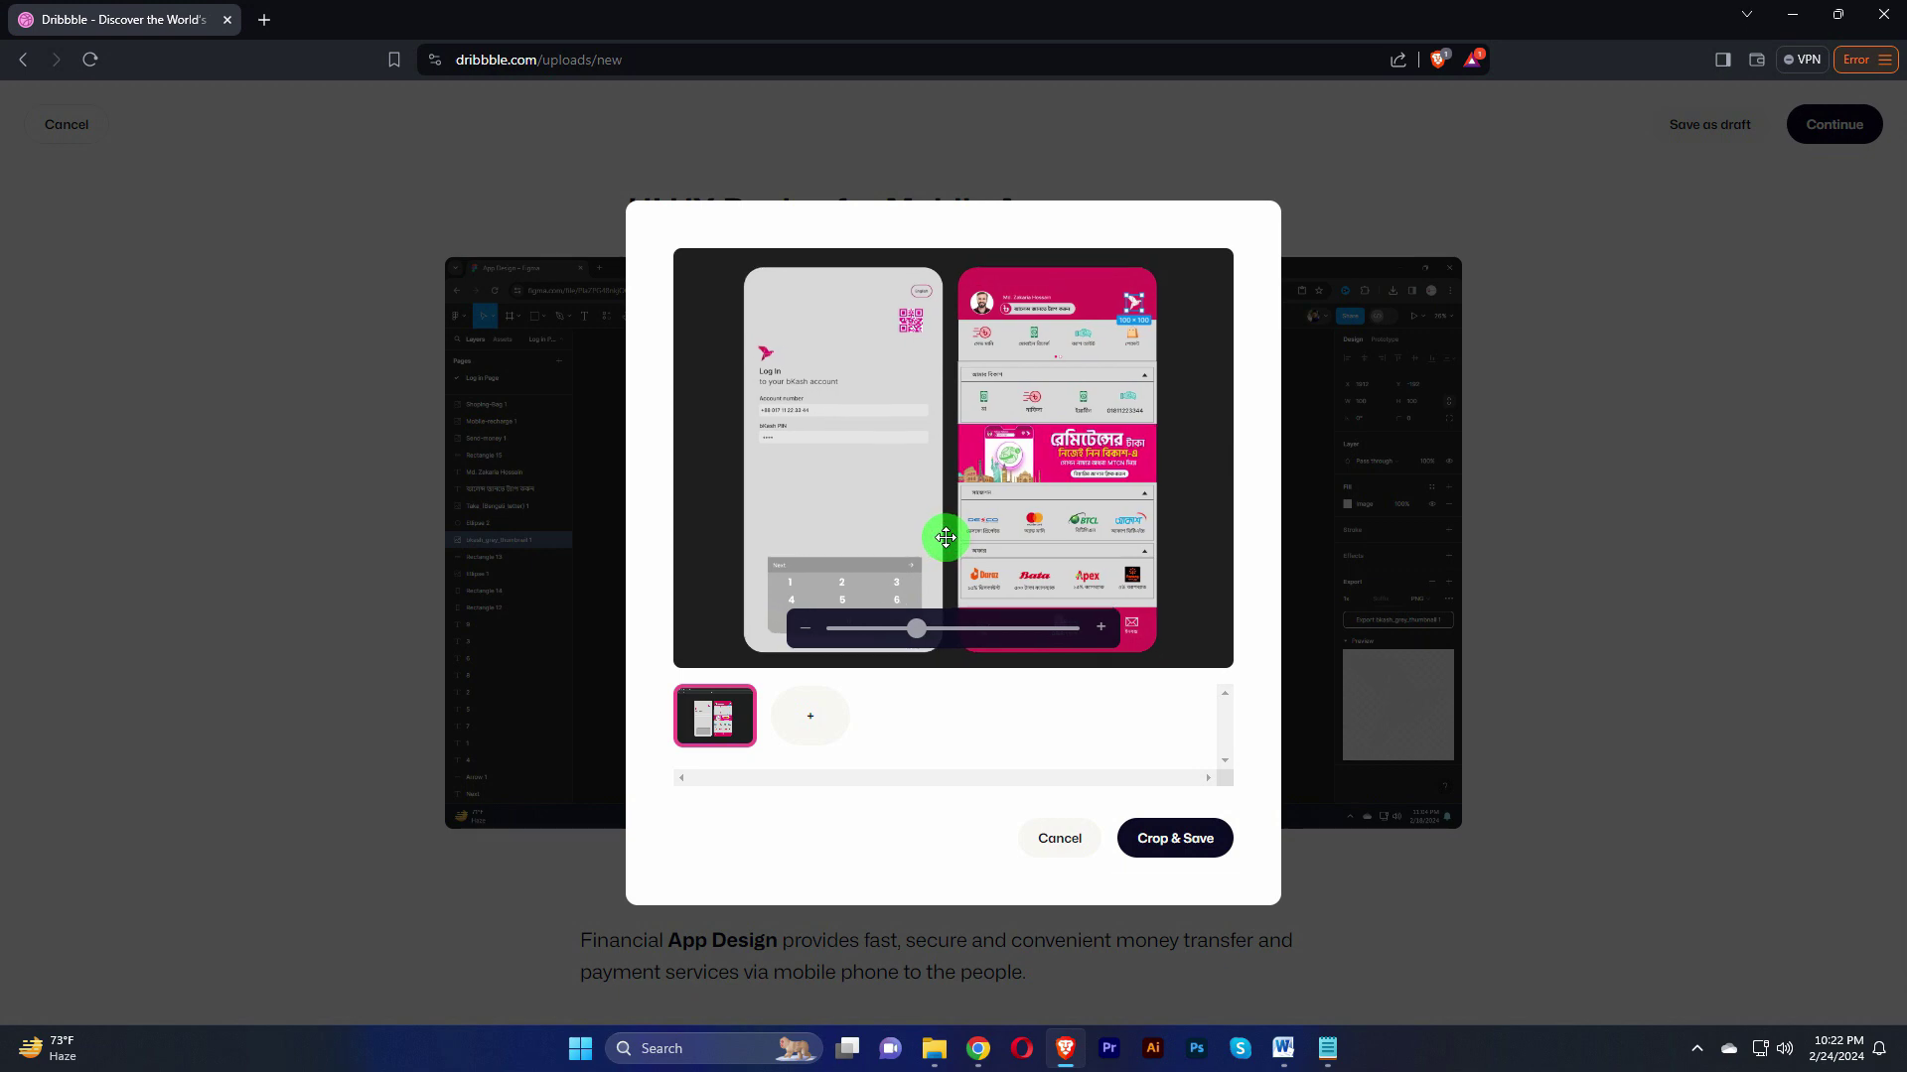
pyautogui.click(1170, 839)
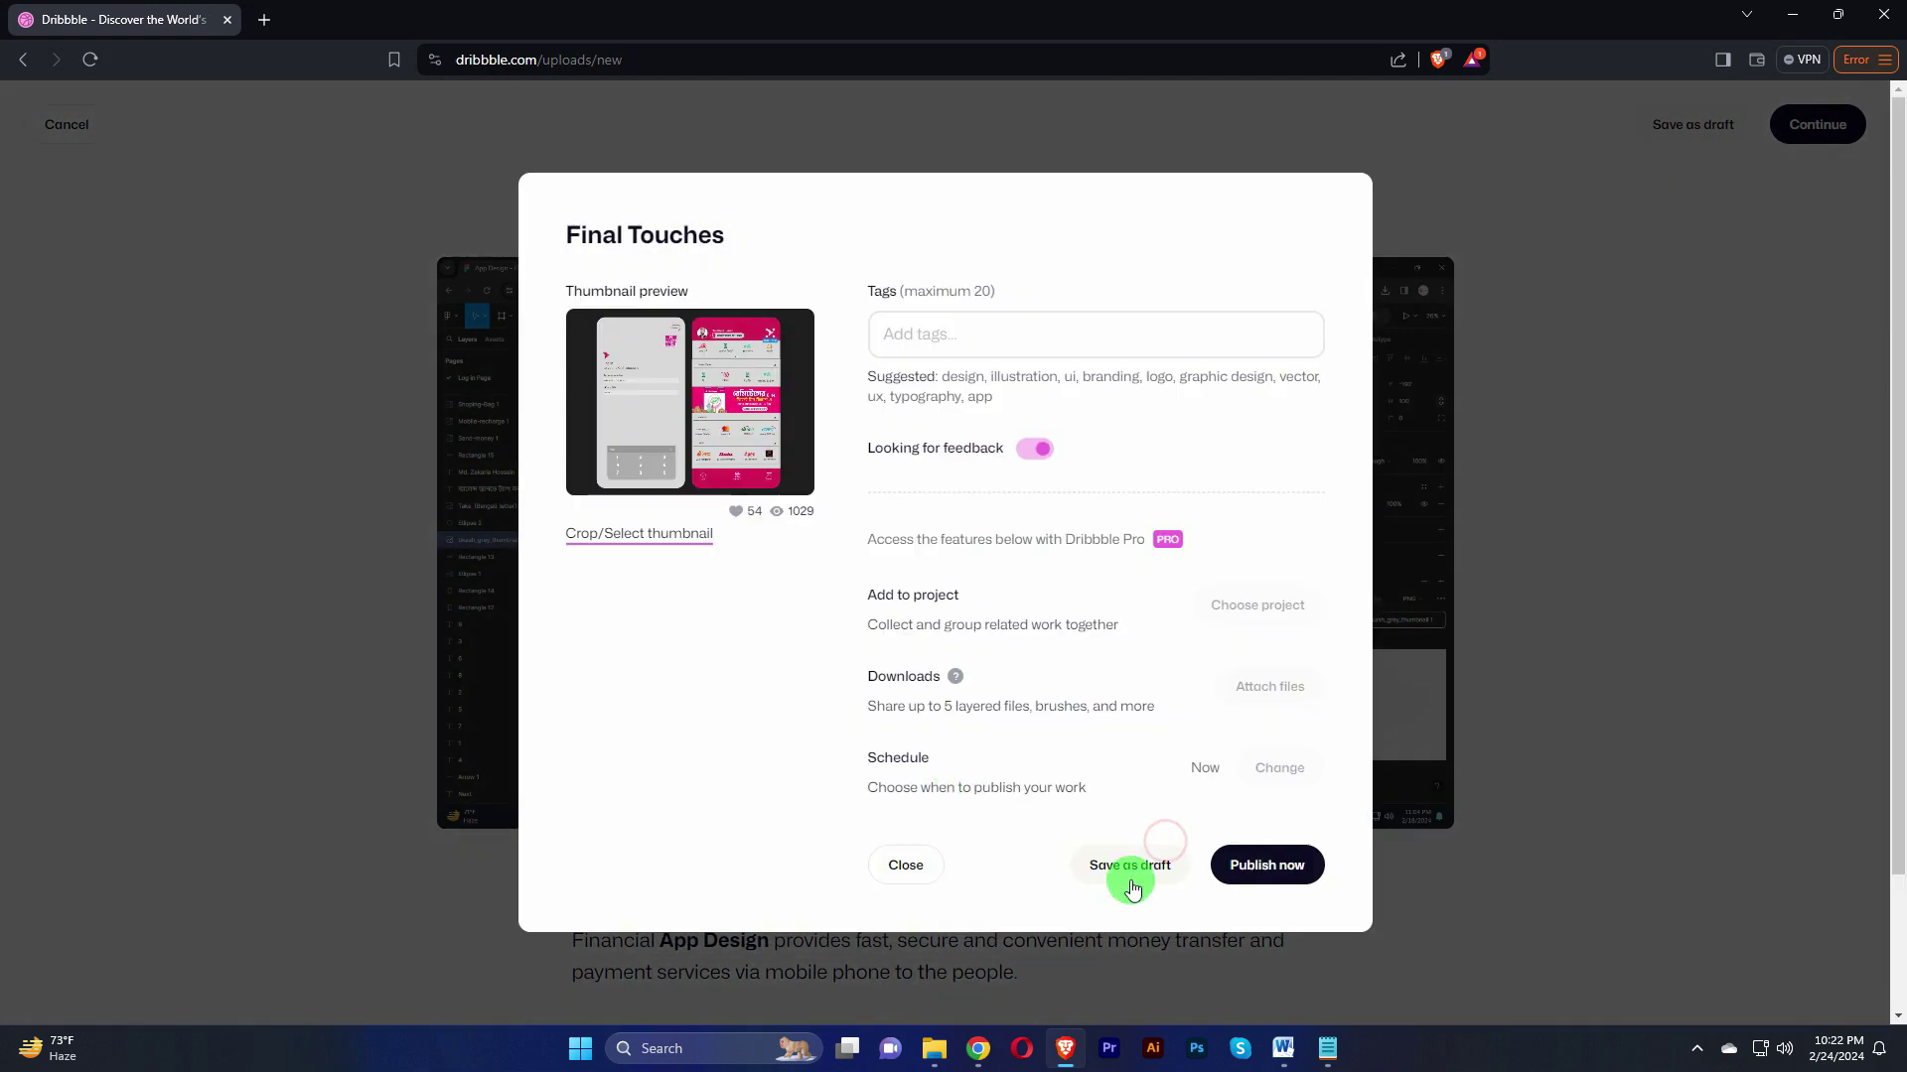
# Step: Add the tags UI, UX, App Design and Figma to the shot
pyautogui.click(945, 331)
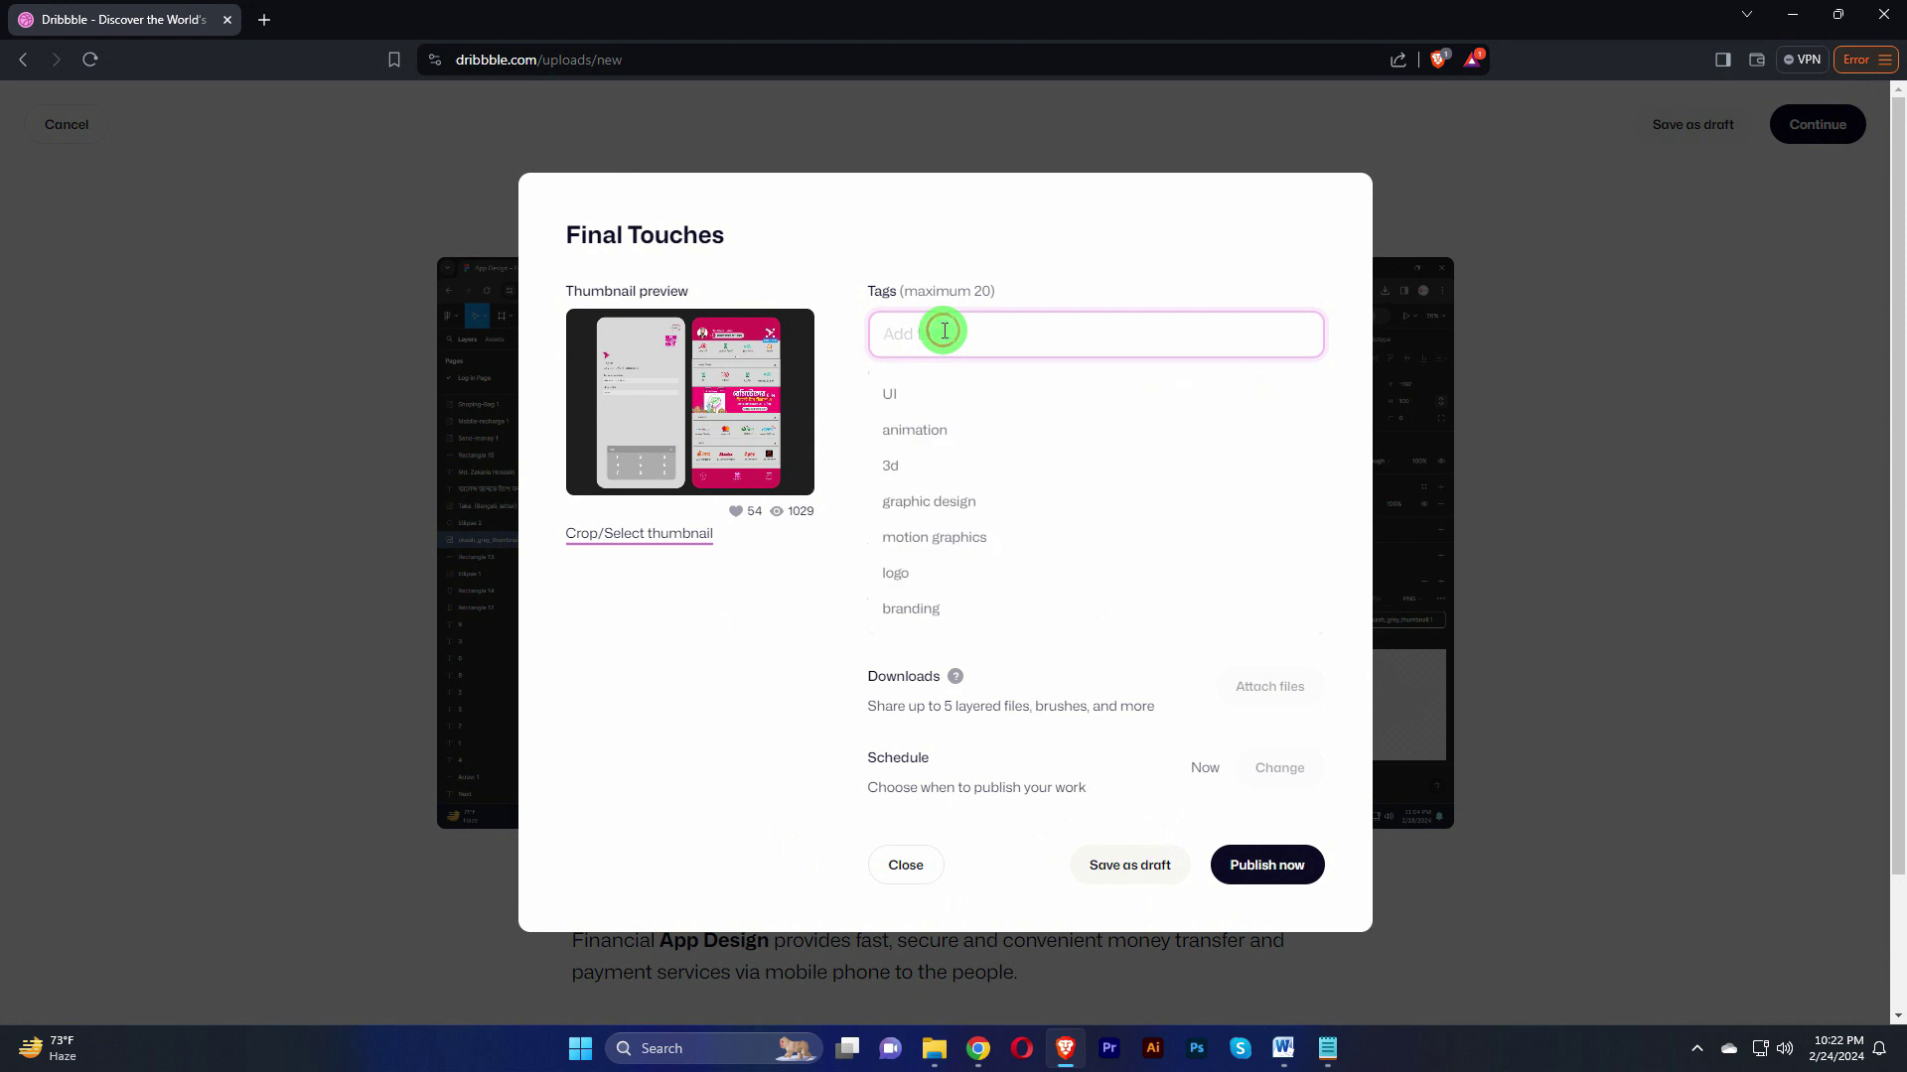
pyautogui.click(896, 397)
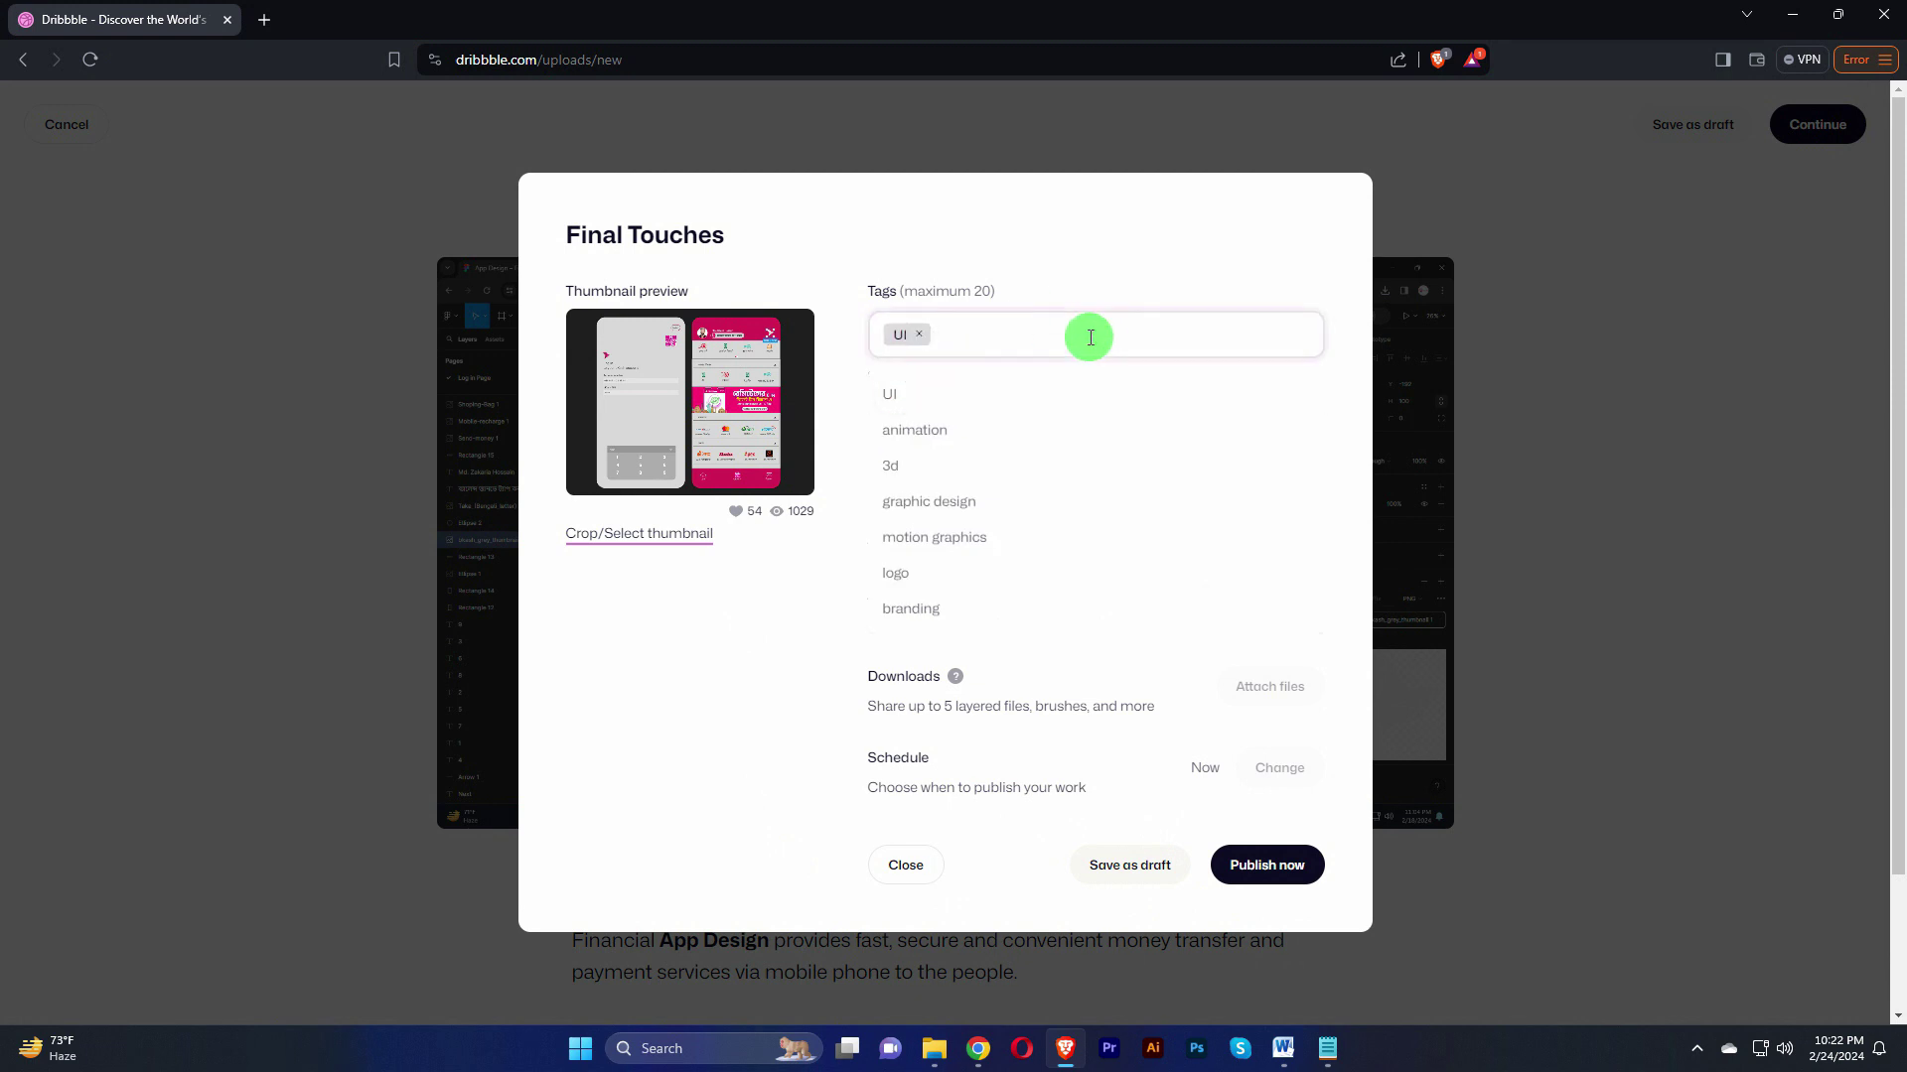
pyautogui.write('U')
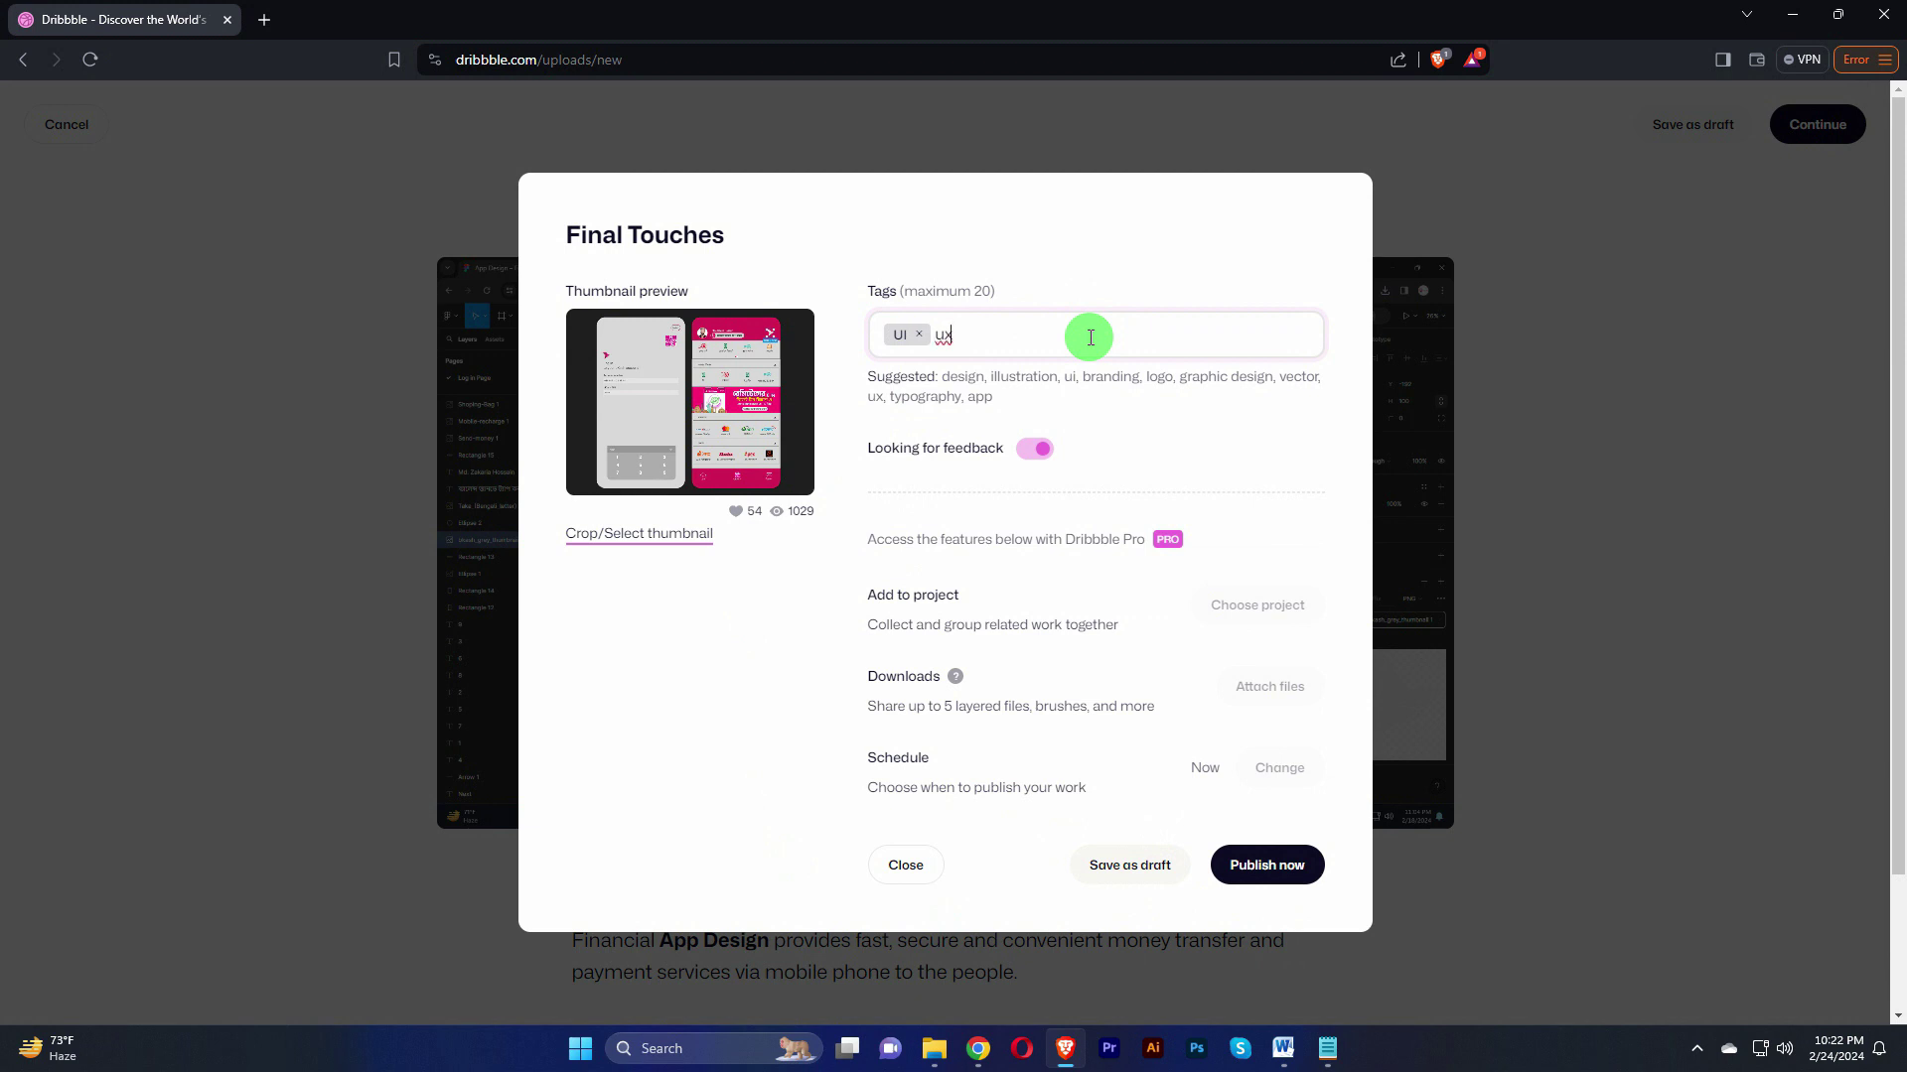
pyautogui.write('x')
pyautogui.press('BackSpace')
pyautogui.press('BackSpace')
pyautogui.write('UX ')
pyautogui.write('A')
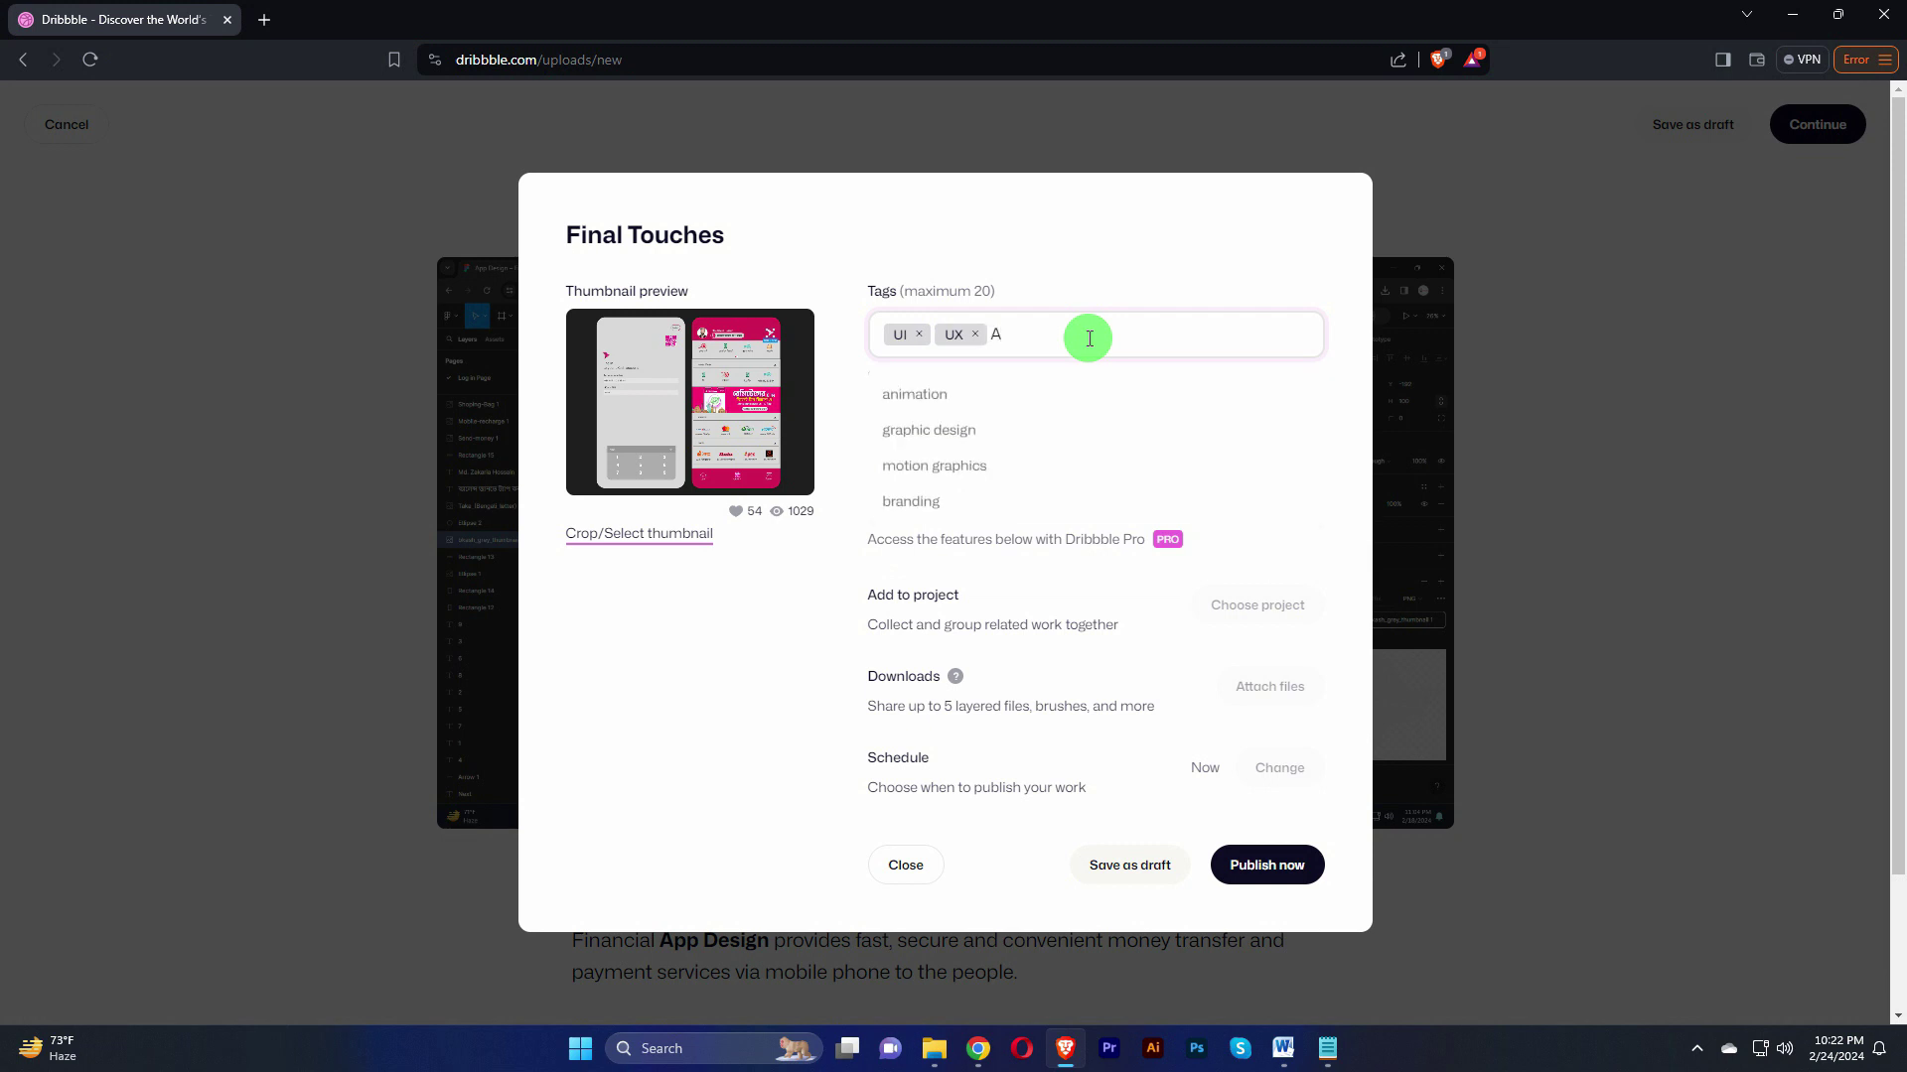
pyautogui.write('pp Des')
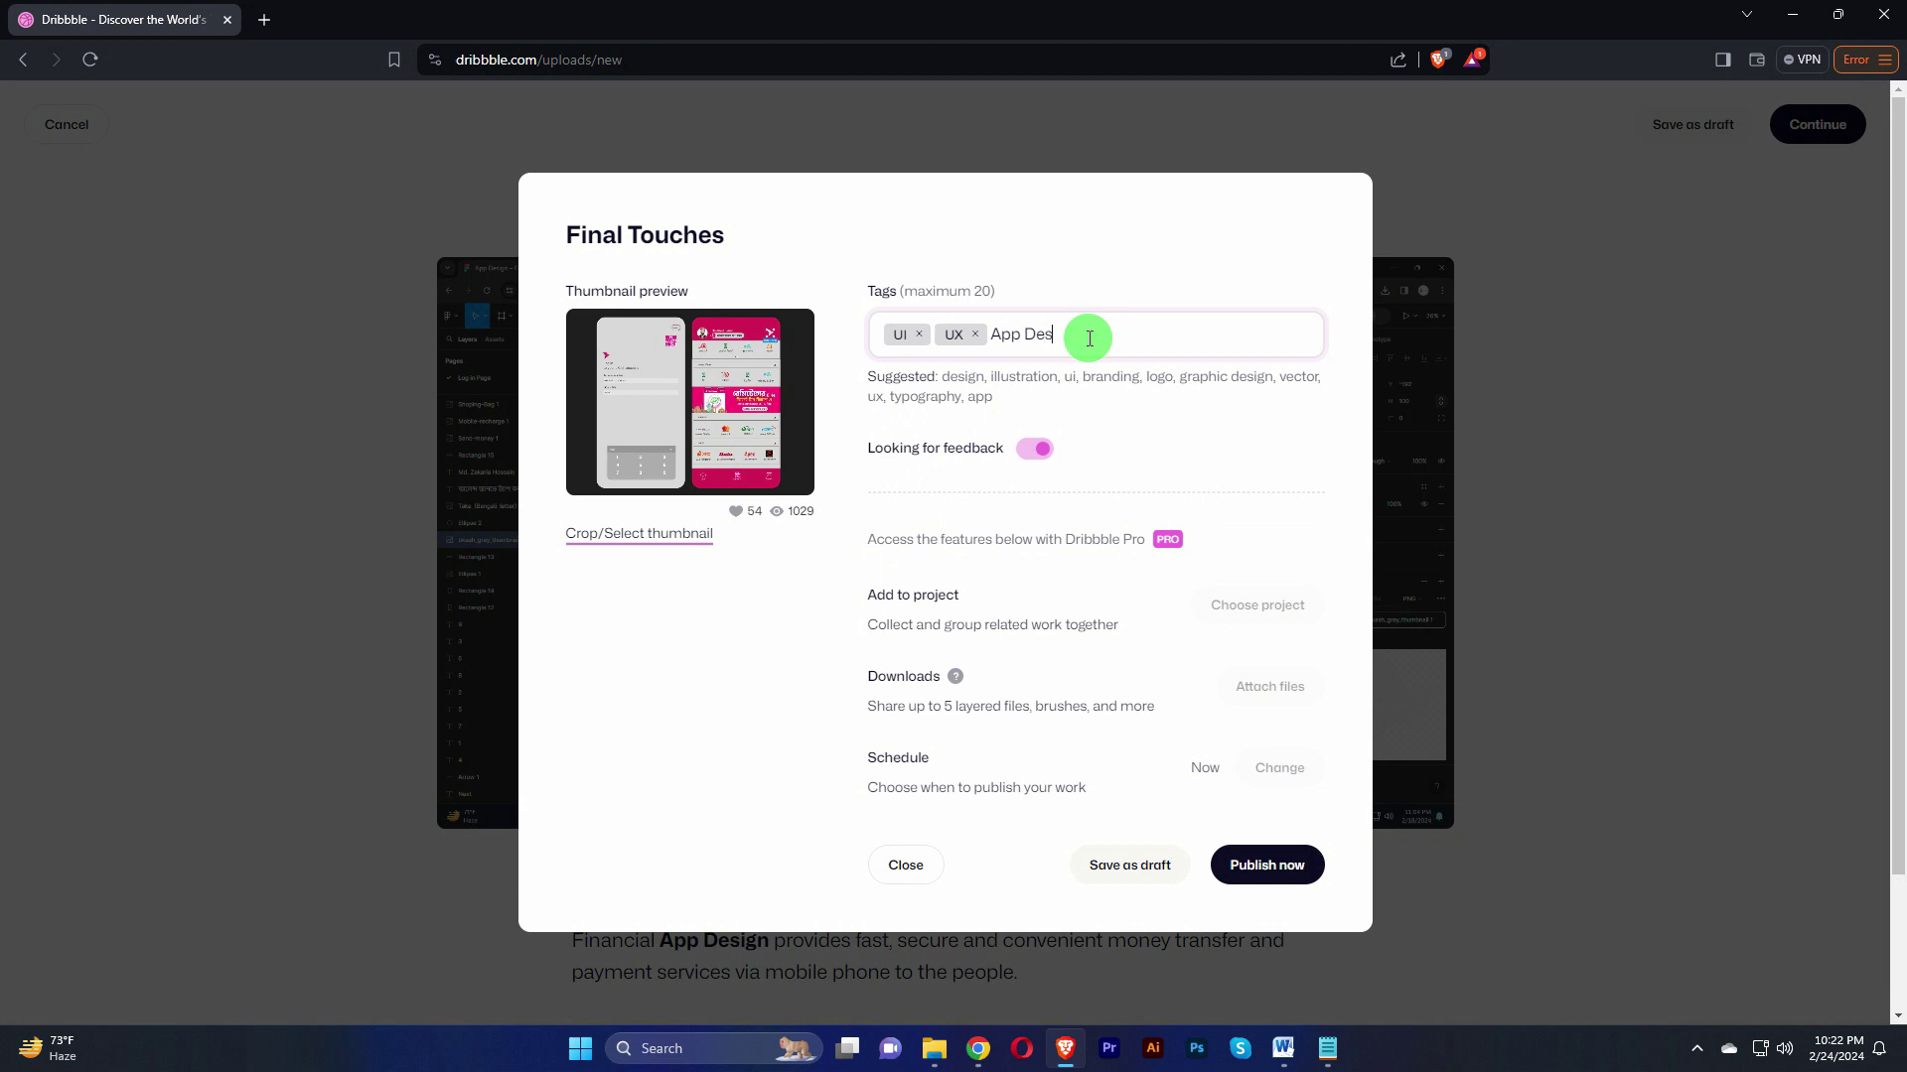
pyautogui.write('ign')
pyautogui.press('Return')
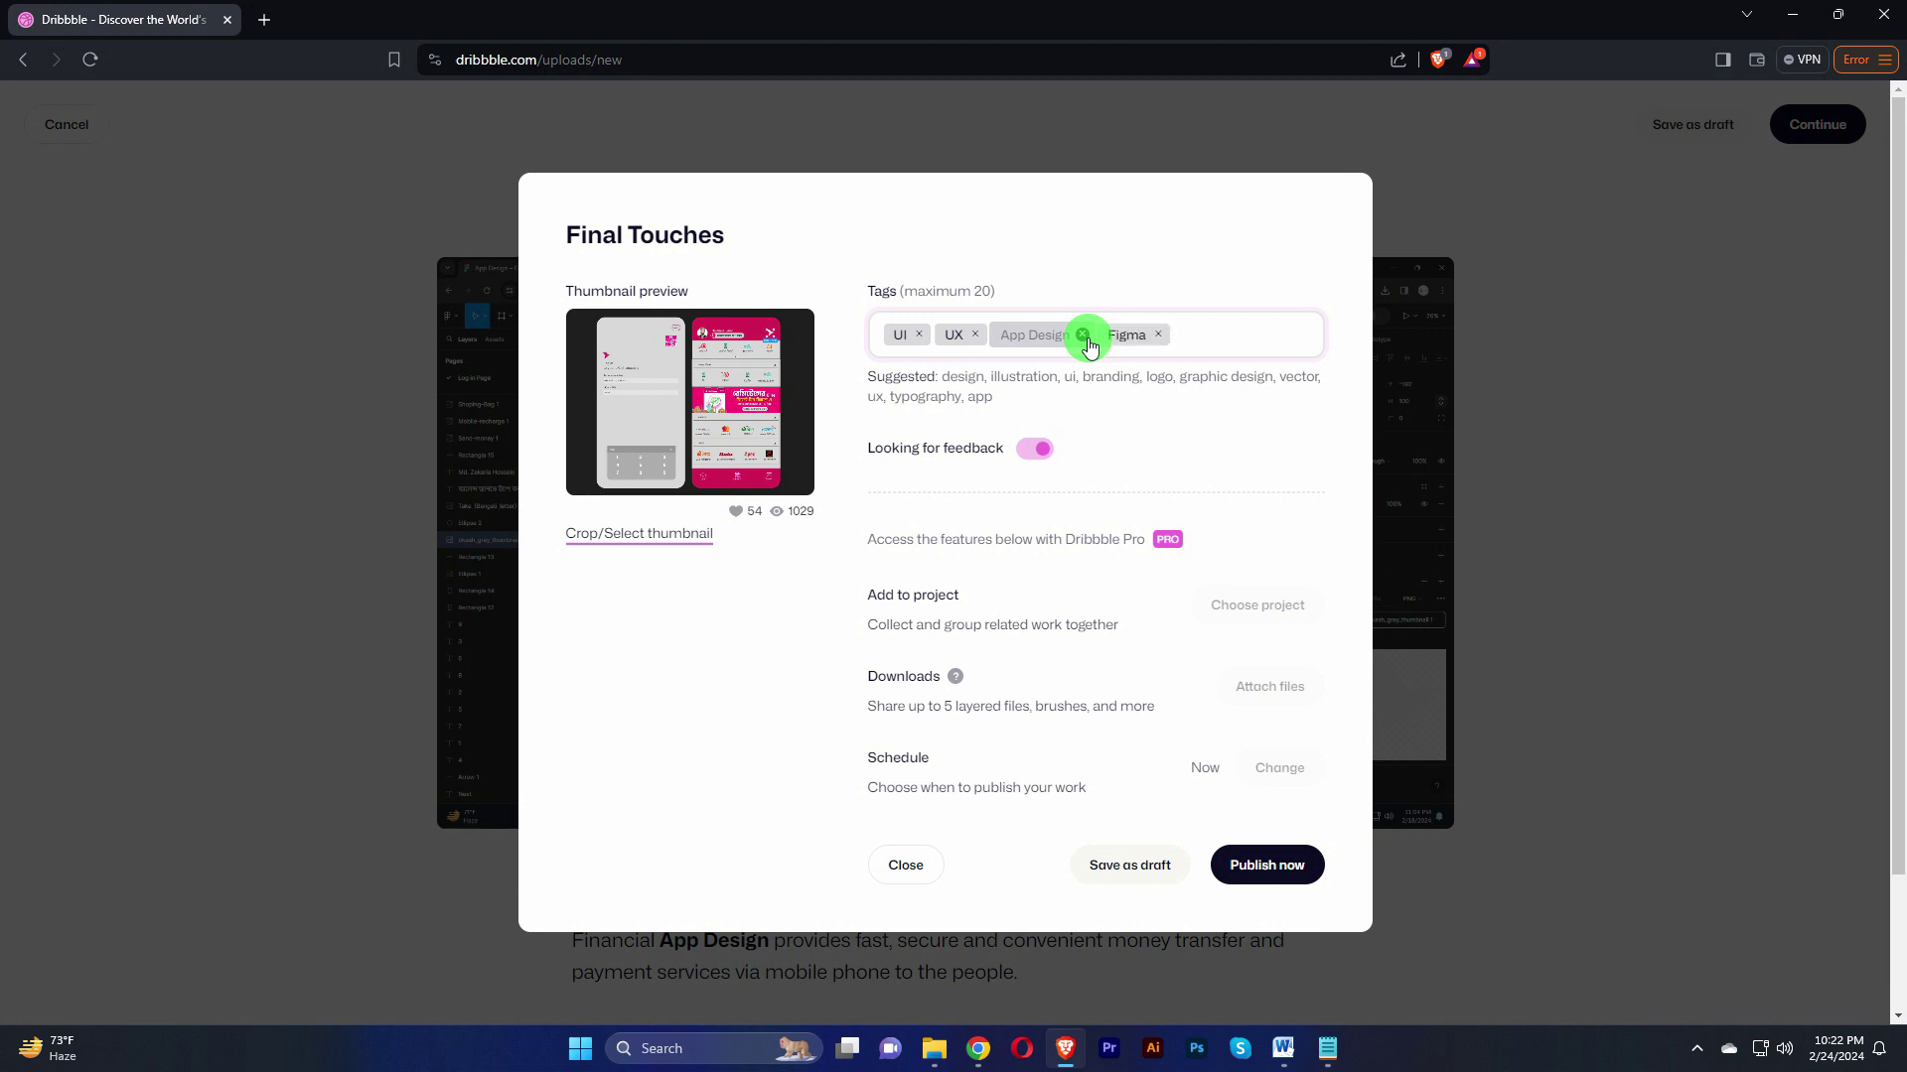
# Step: Add the tags App, Illustrator, design and graphic design
pyautogui.write('App')
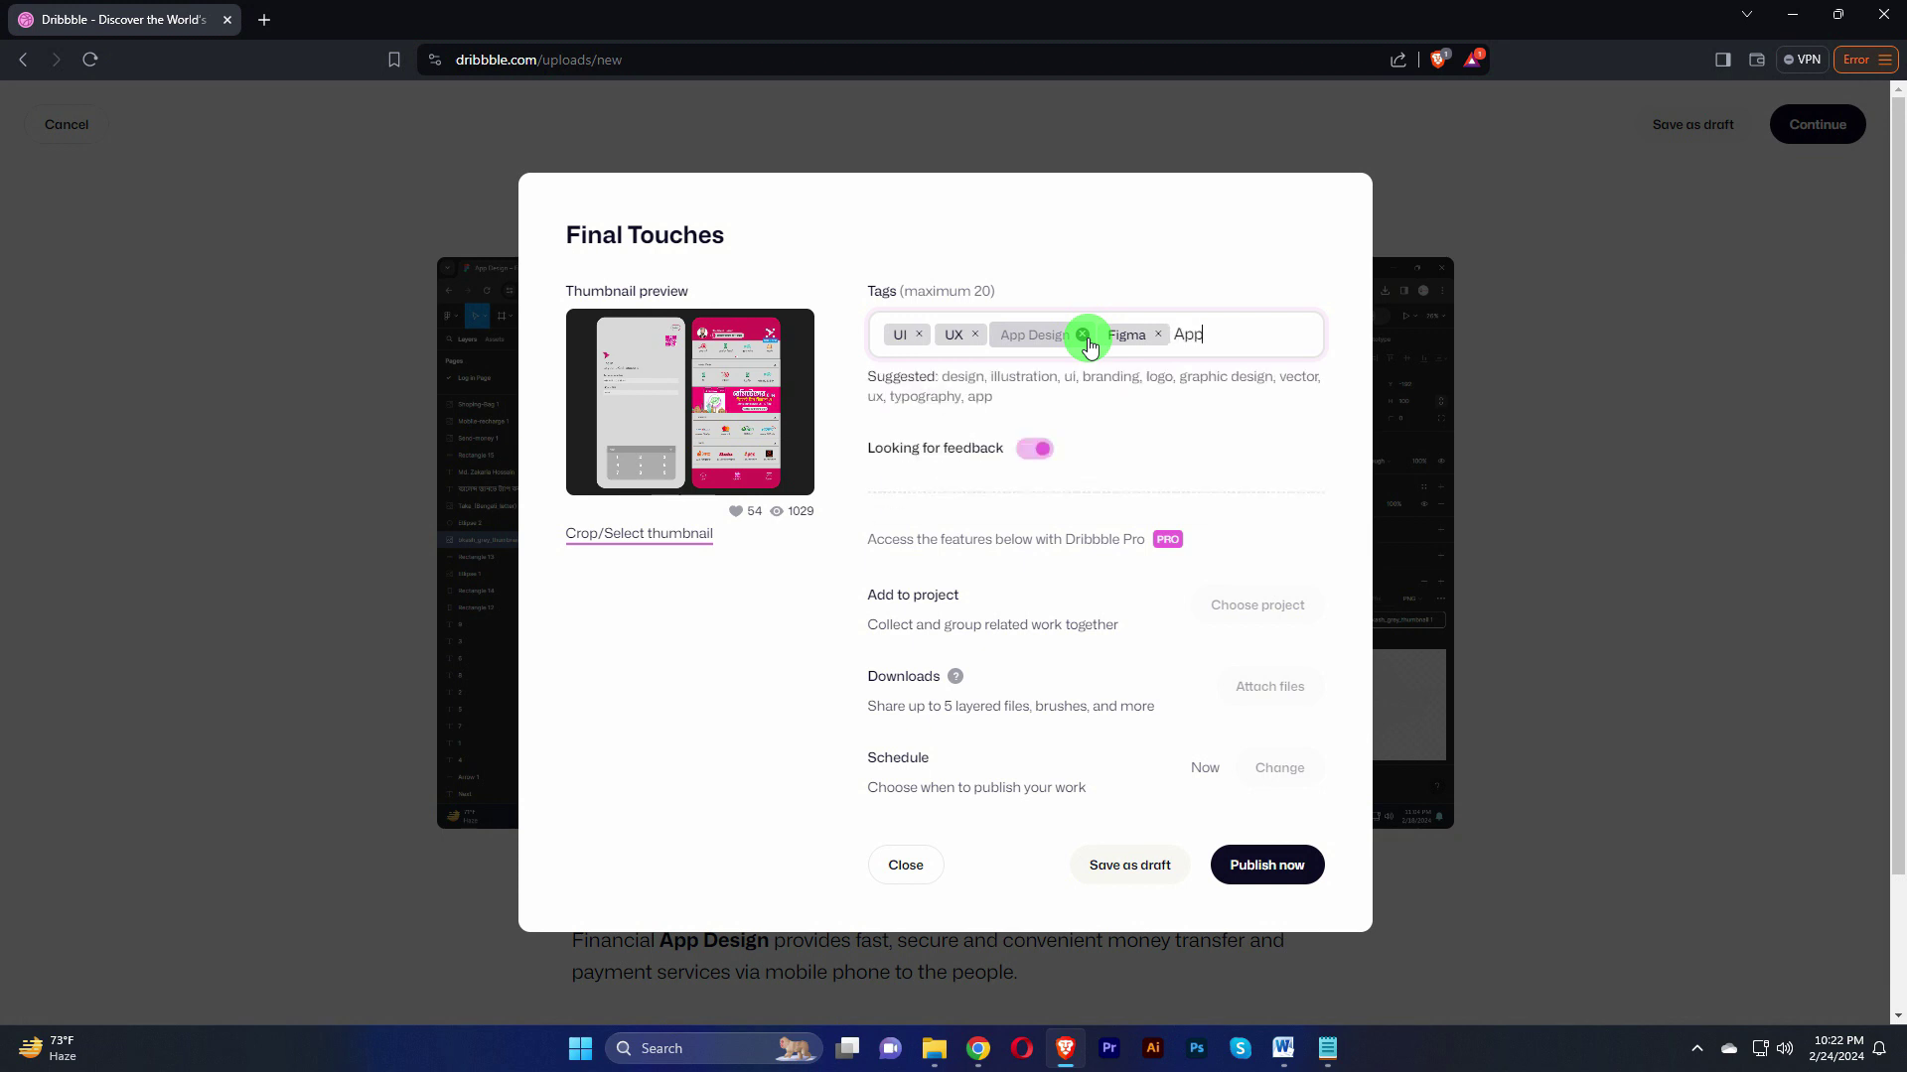
pyautogui.press('Return')
pyautogui.write('Illustrator')
pyautogui.press('Return')
pyautogui.write('de')
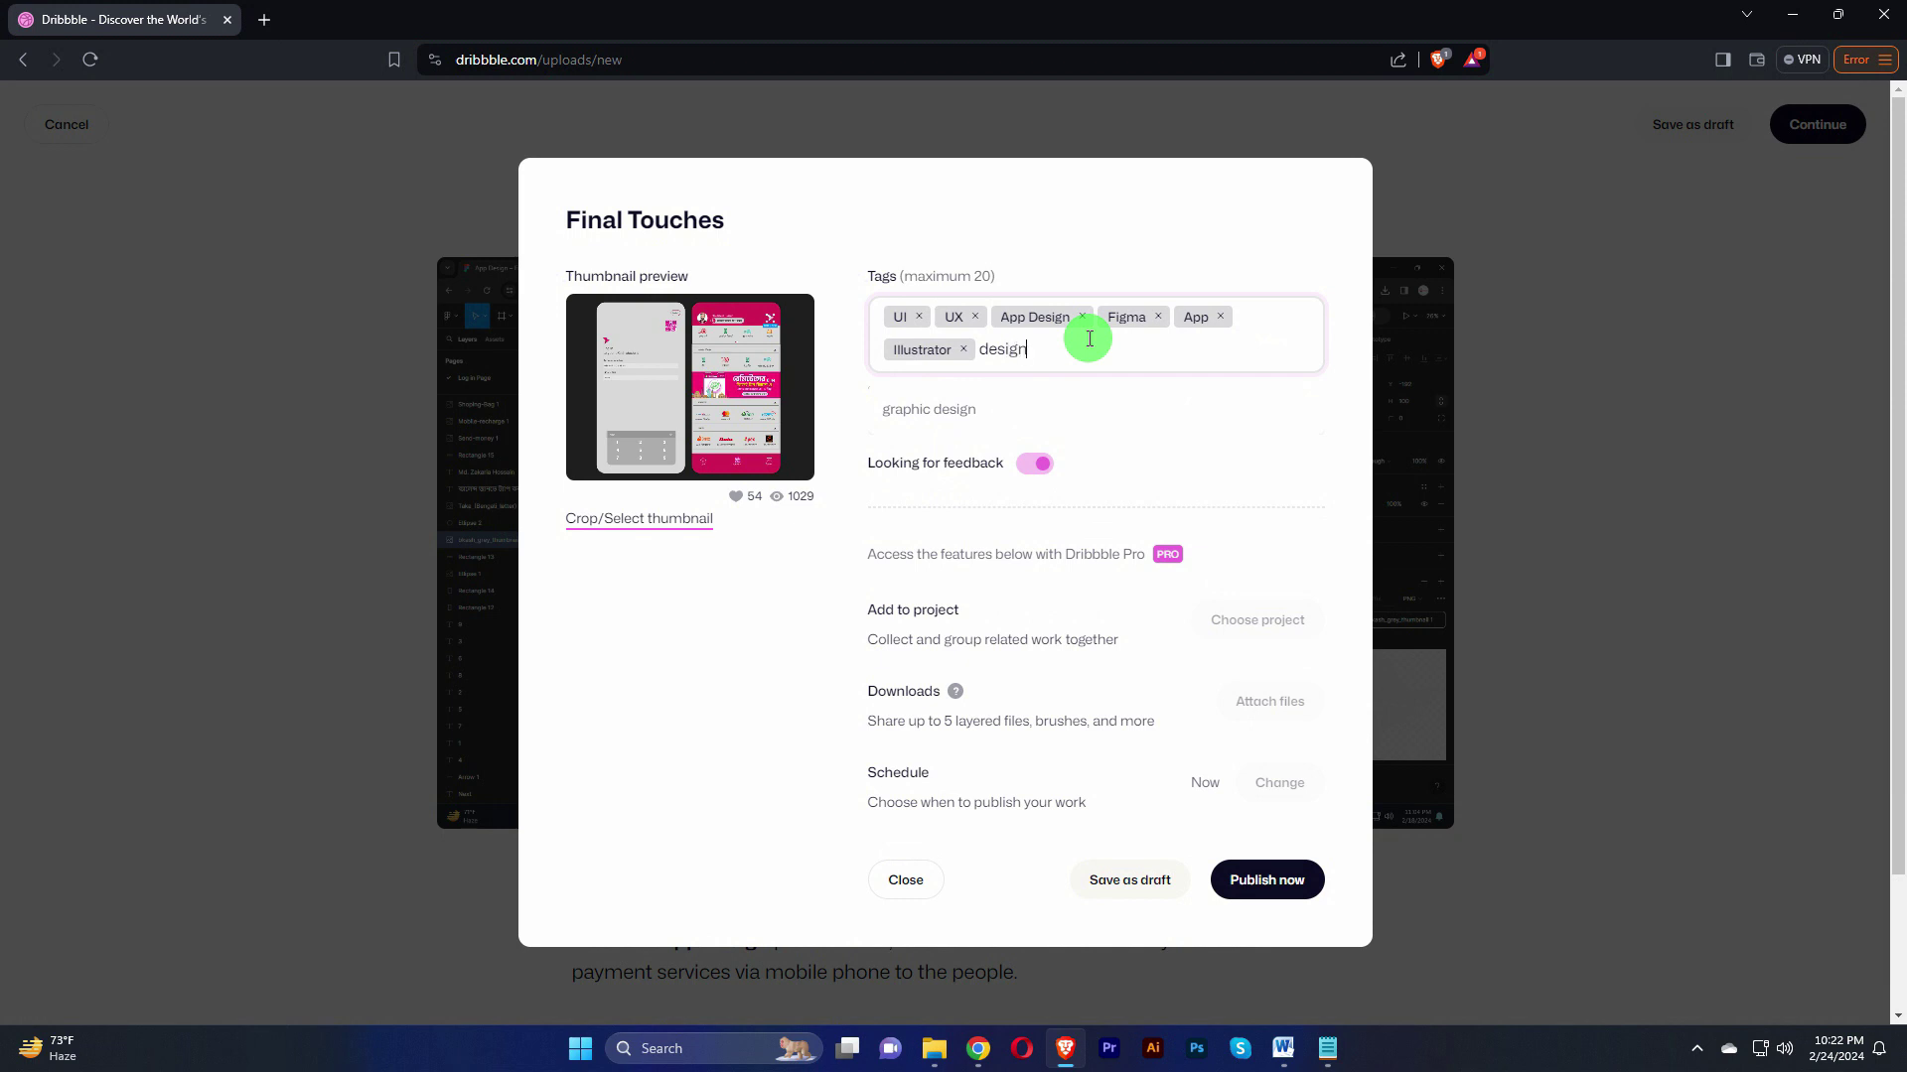
pyautogui.write('sign')
pyautogui.press('Return')
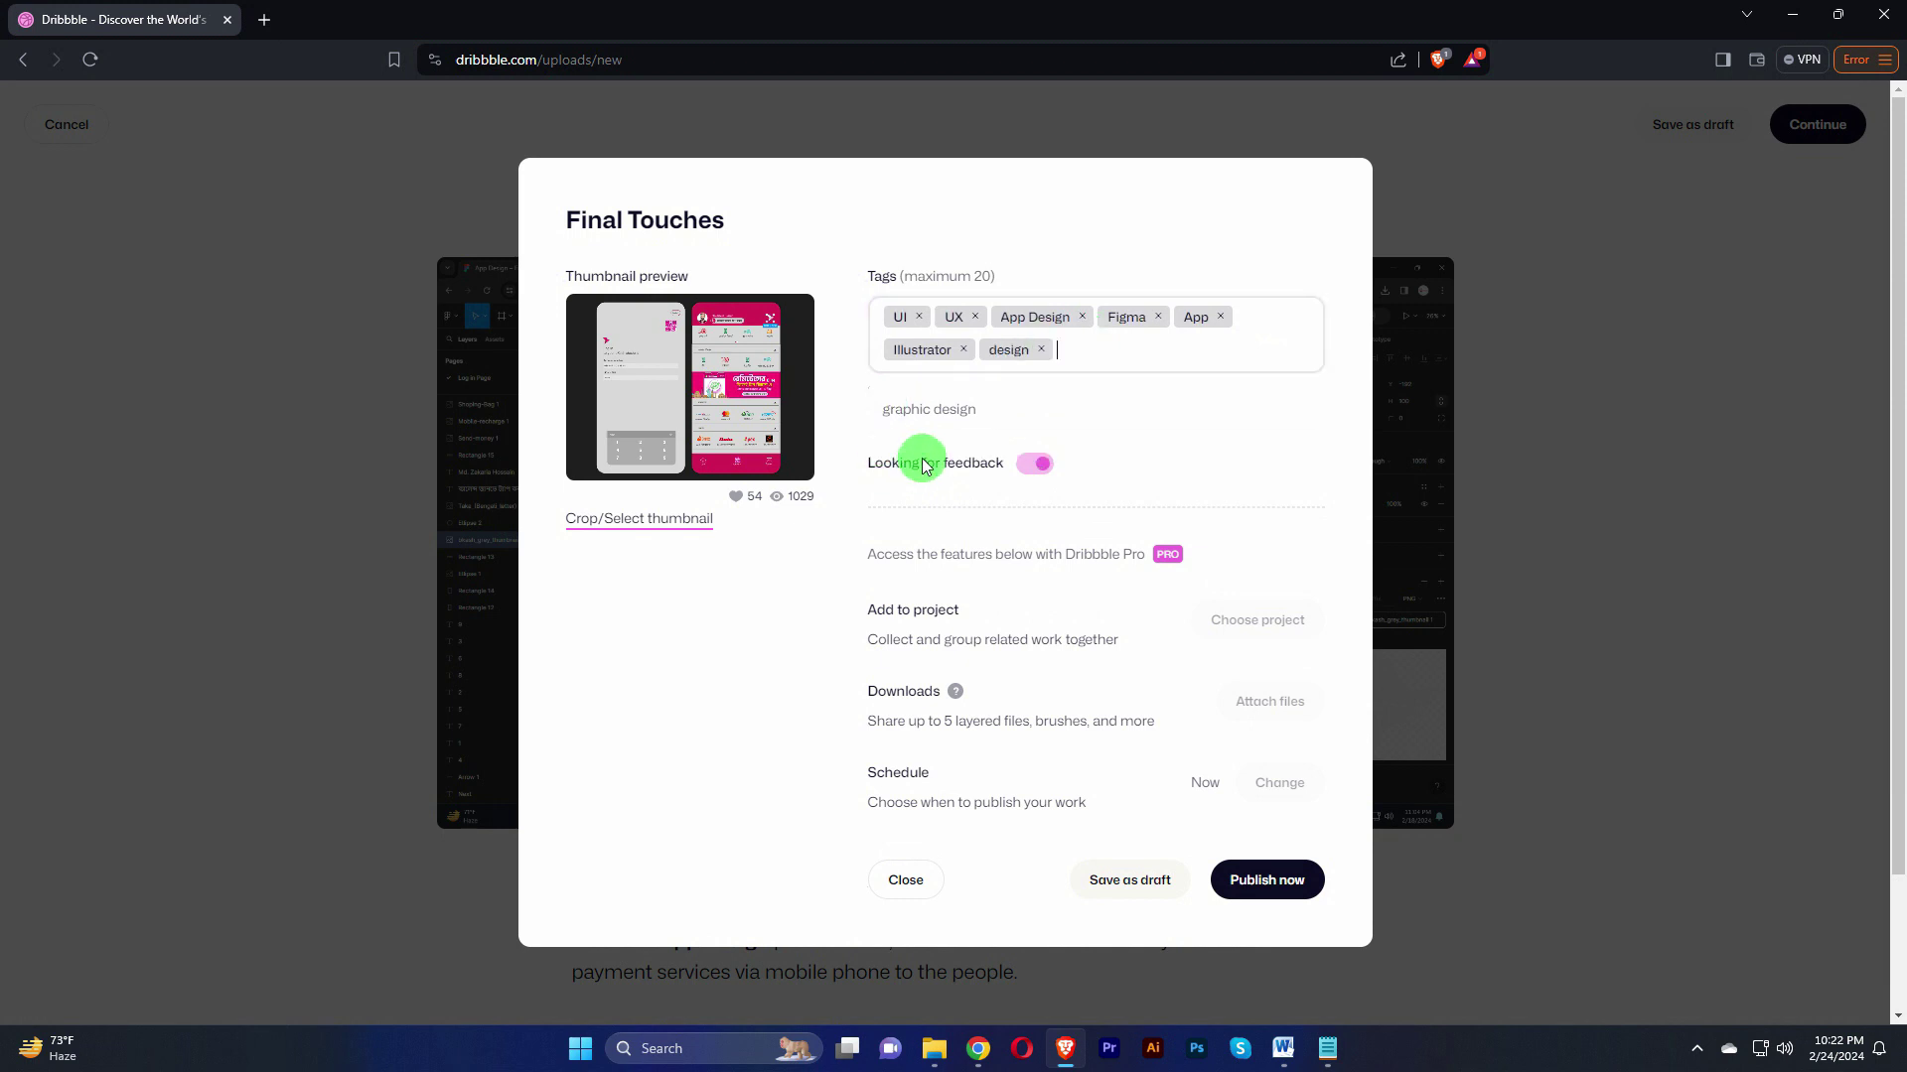
pyautogui.write('gr')
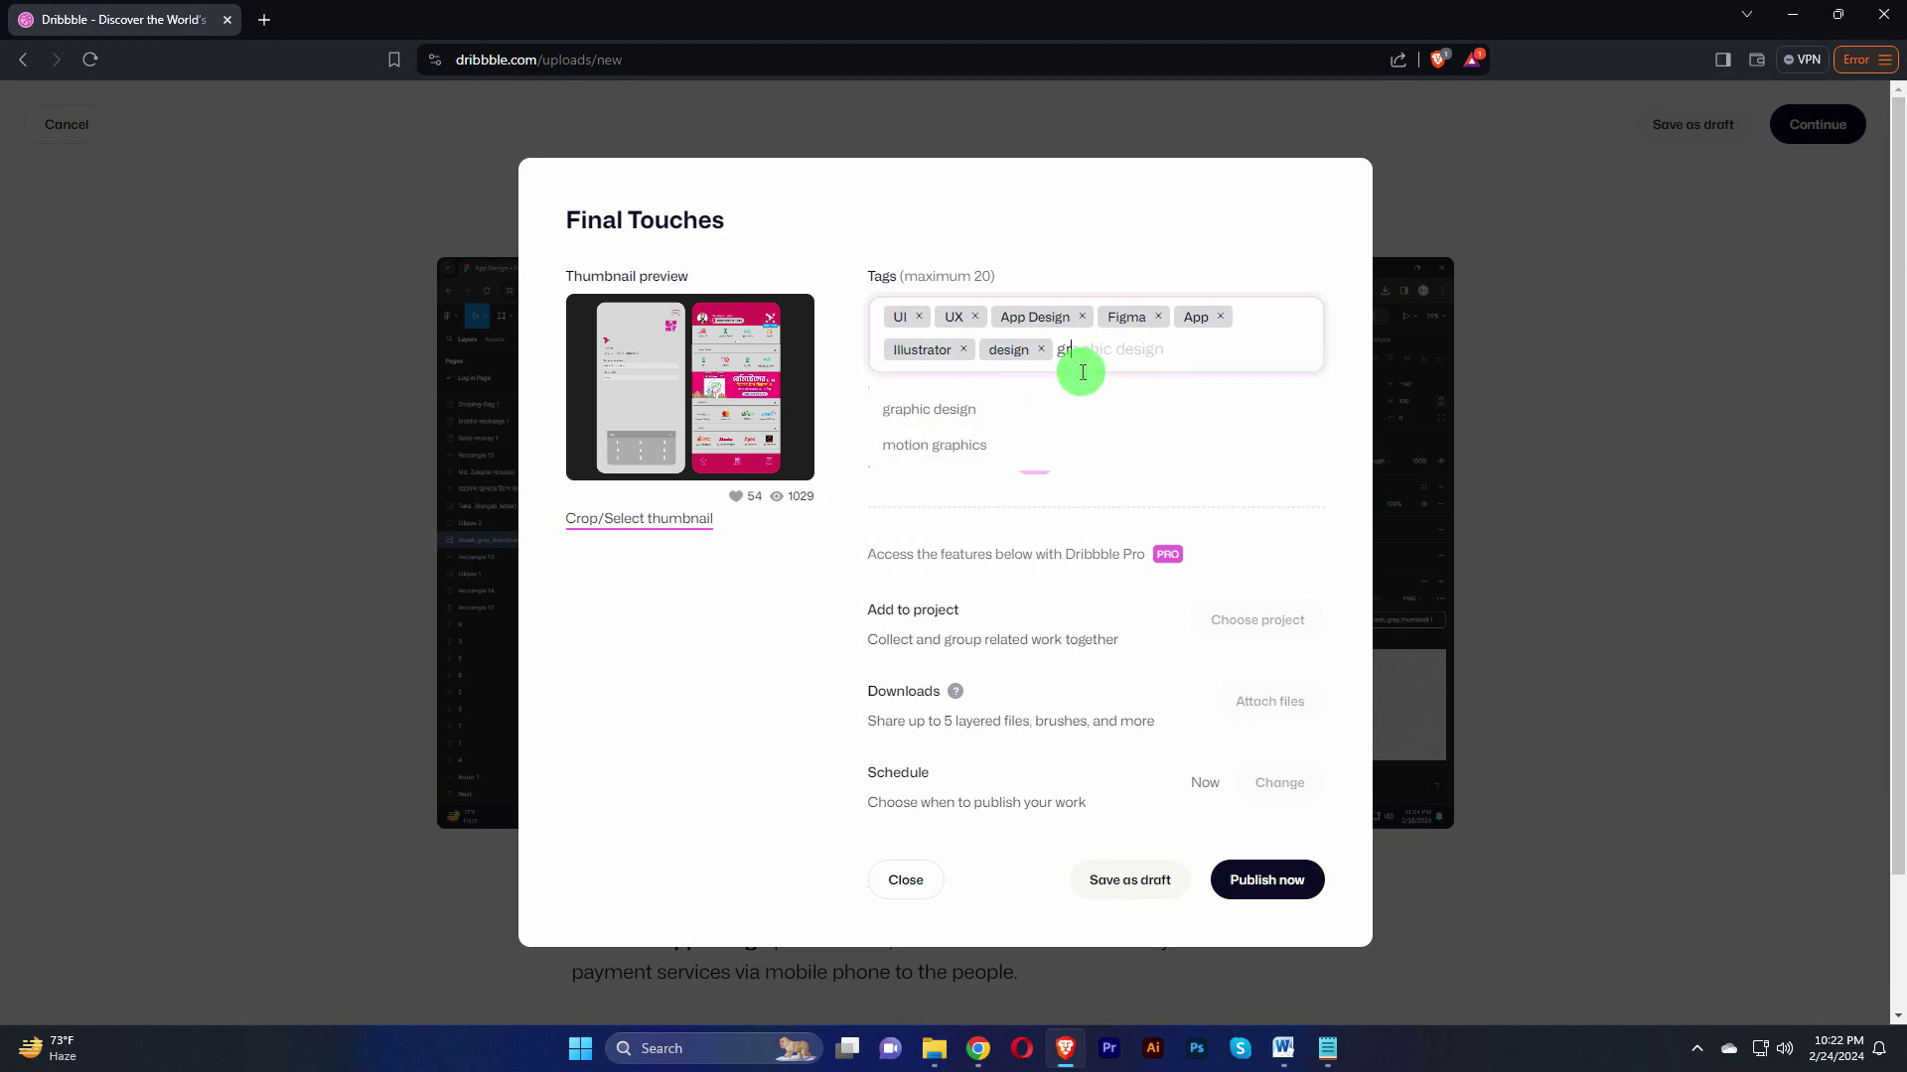
pyautogui.write('aphics')
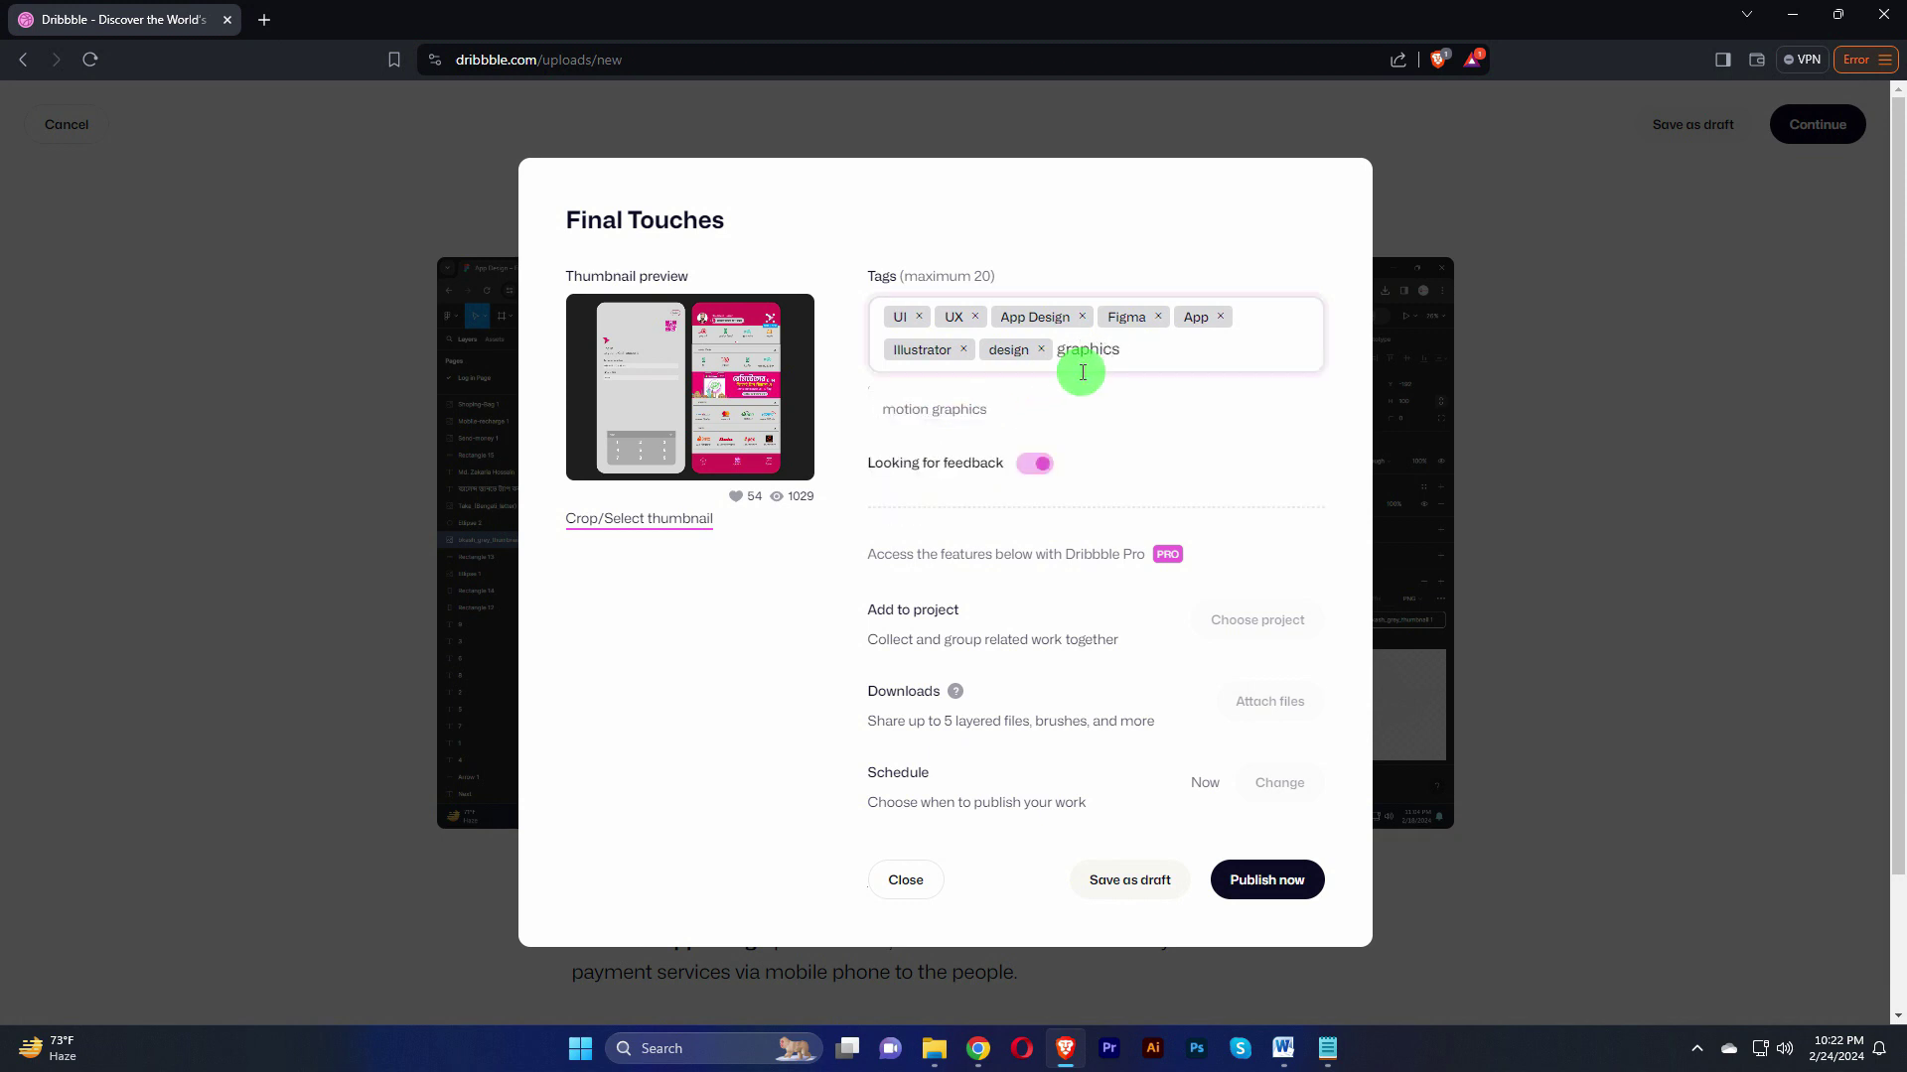
pyautogui.press('BackSpace')
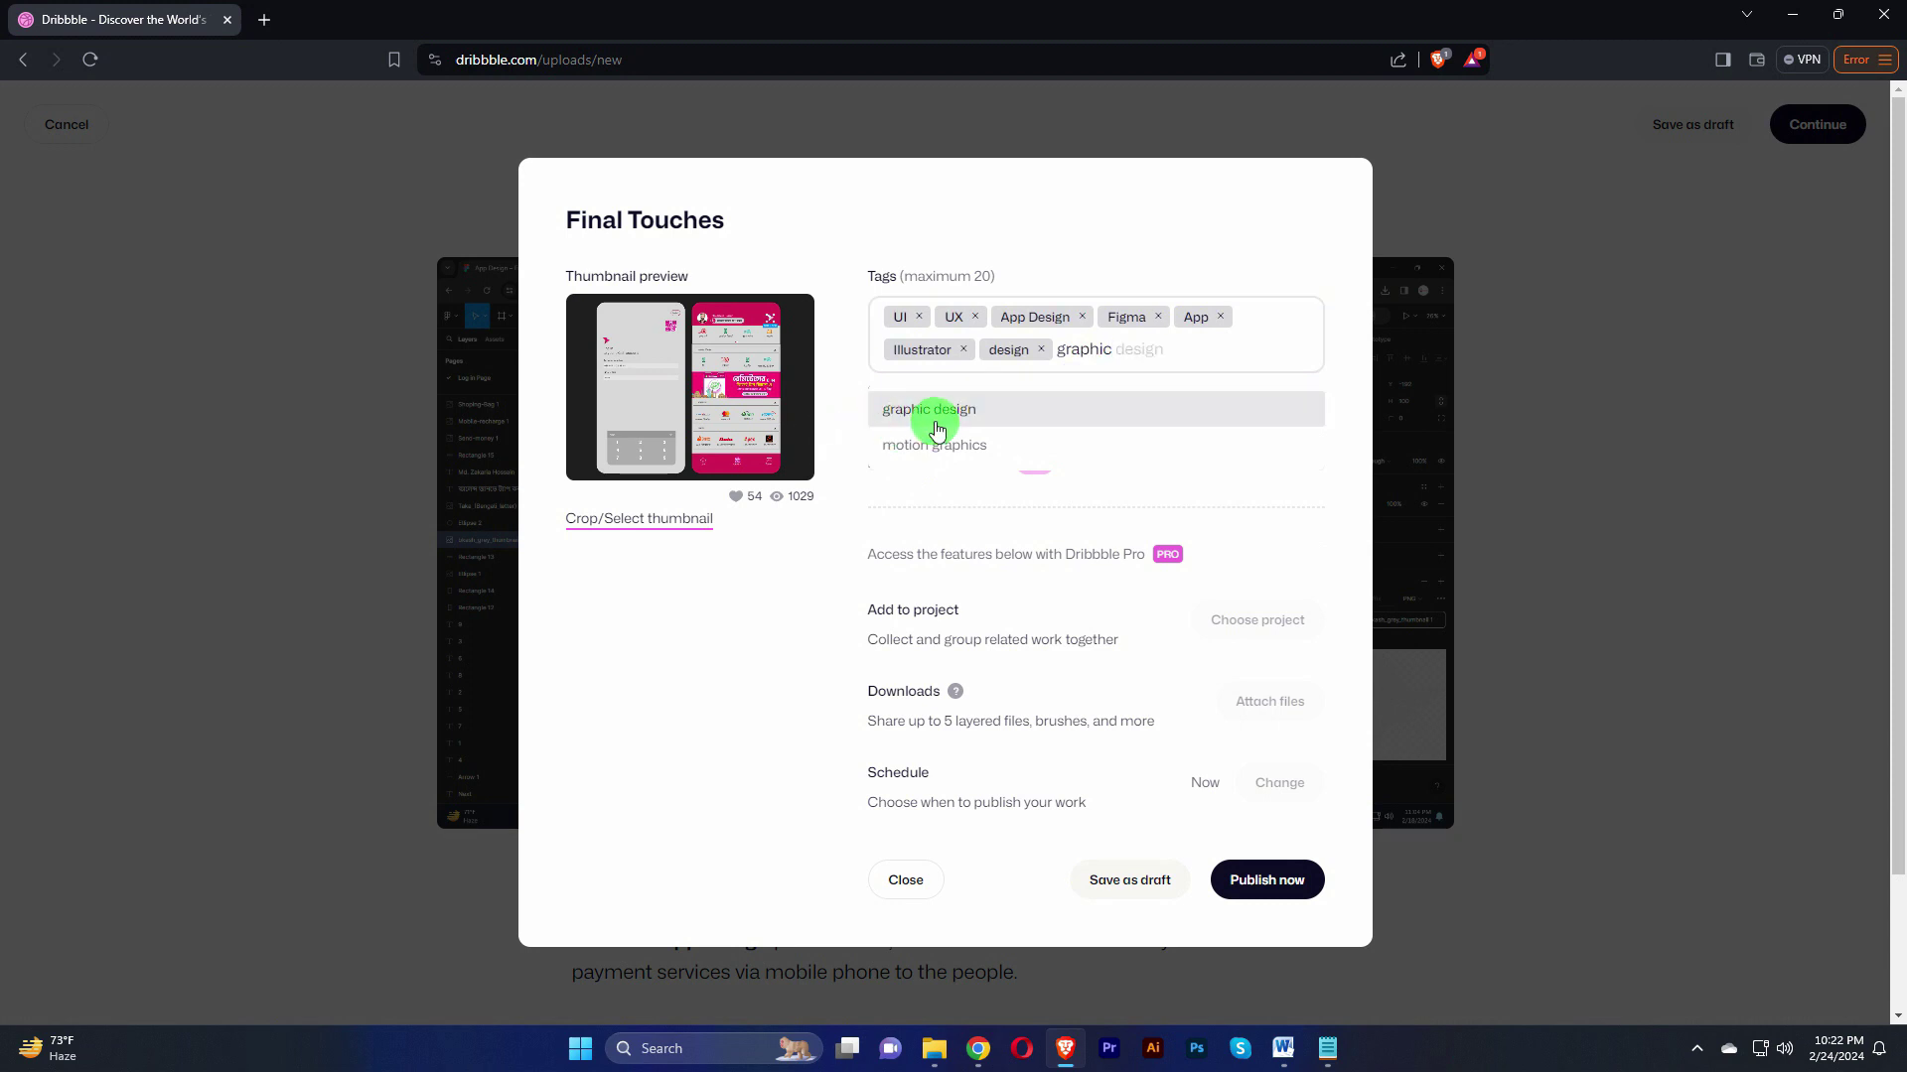
pyautogui.click(943, 425)
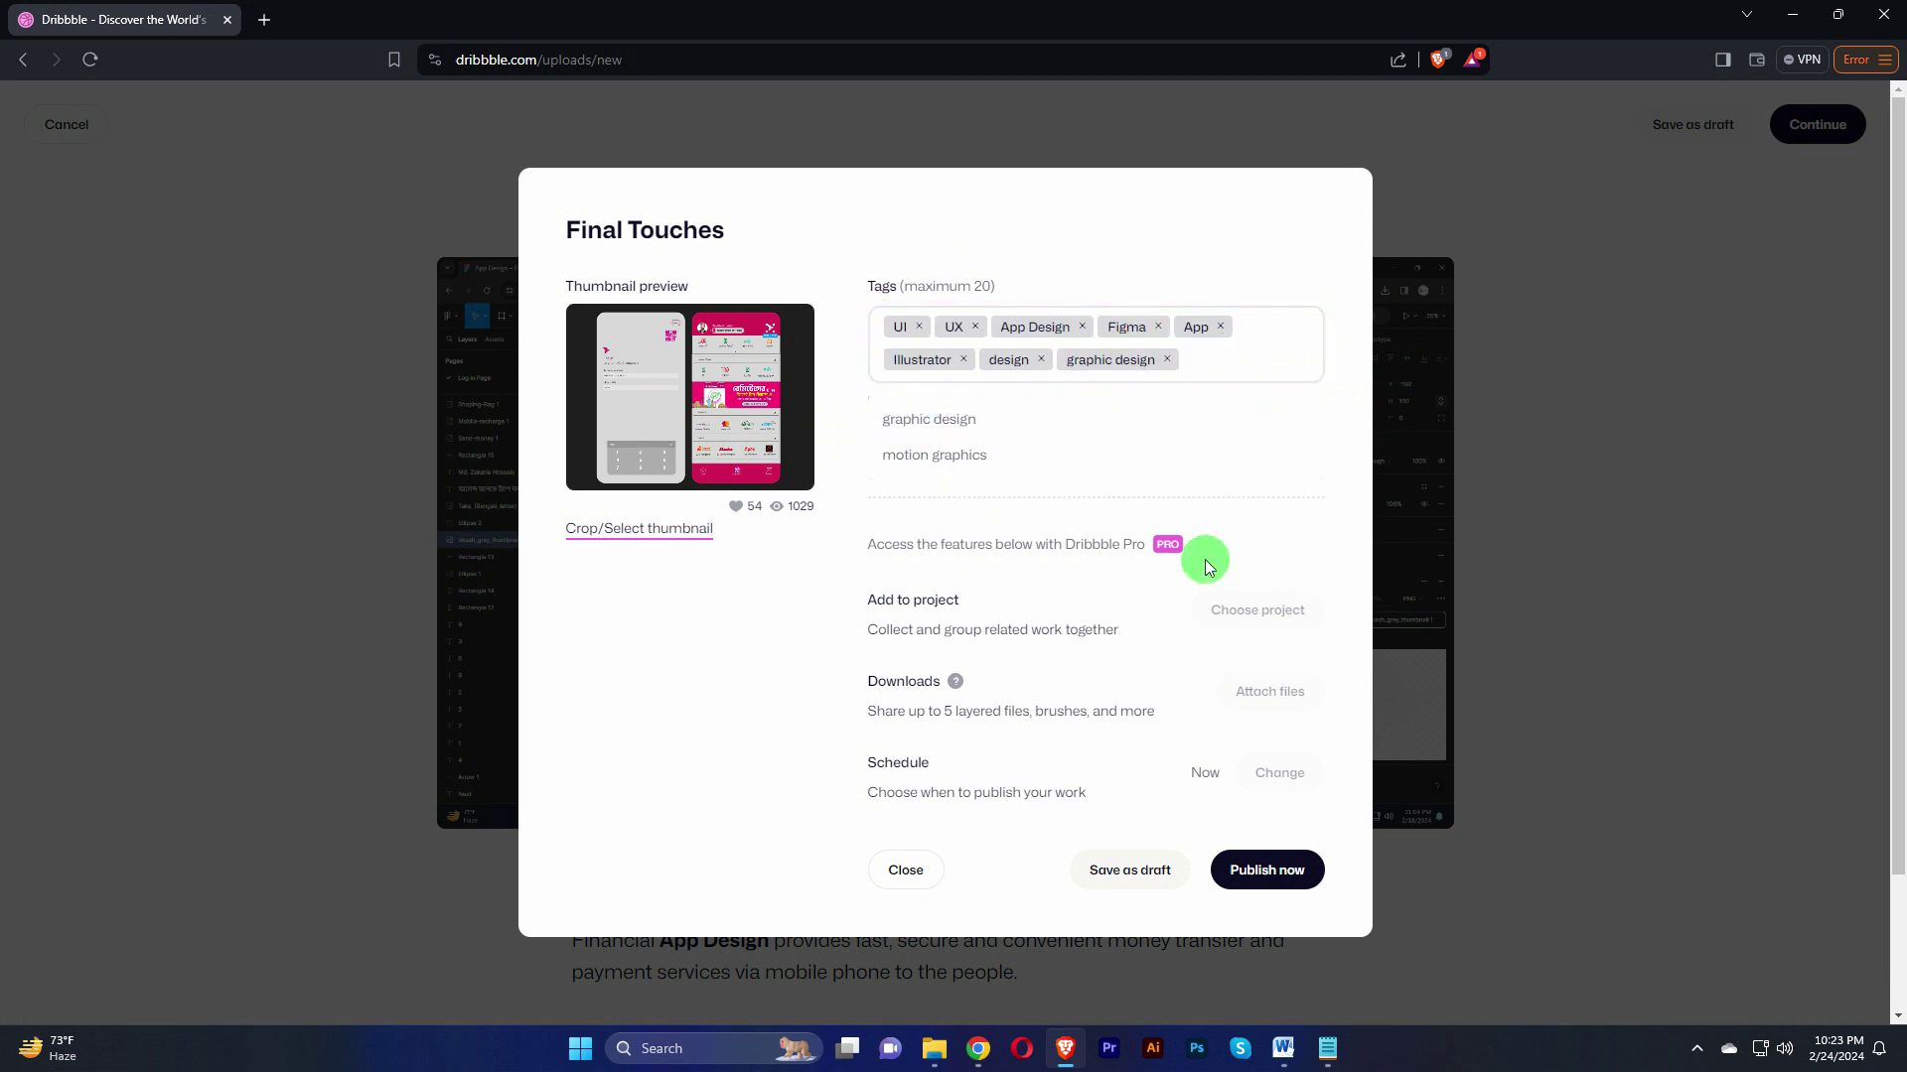
# Step: Publish the UI UX Design for Mobile App shot from the Final Touches dialog
pyautogui.scroll(-1, 1192, 582)
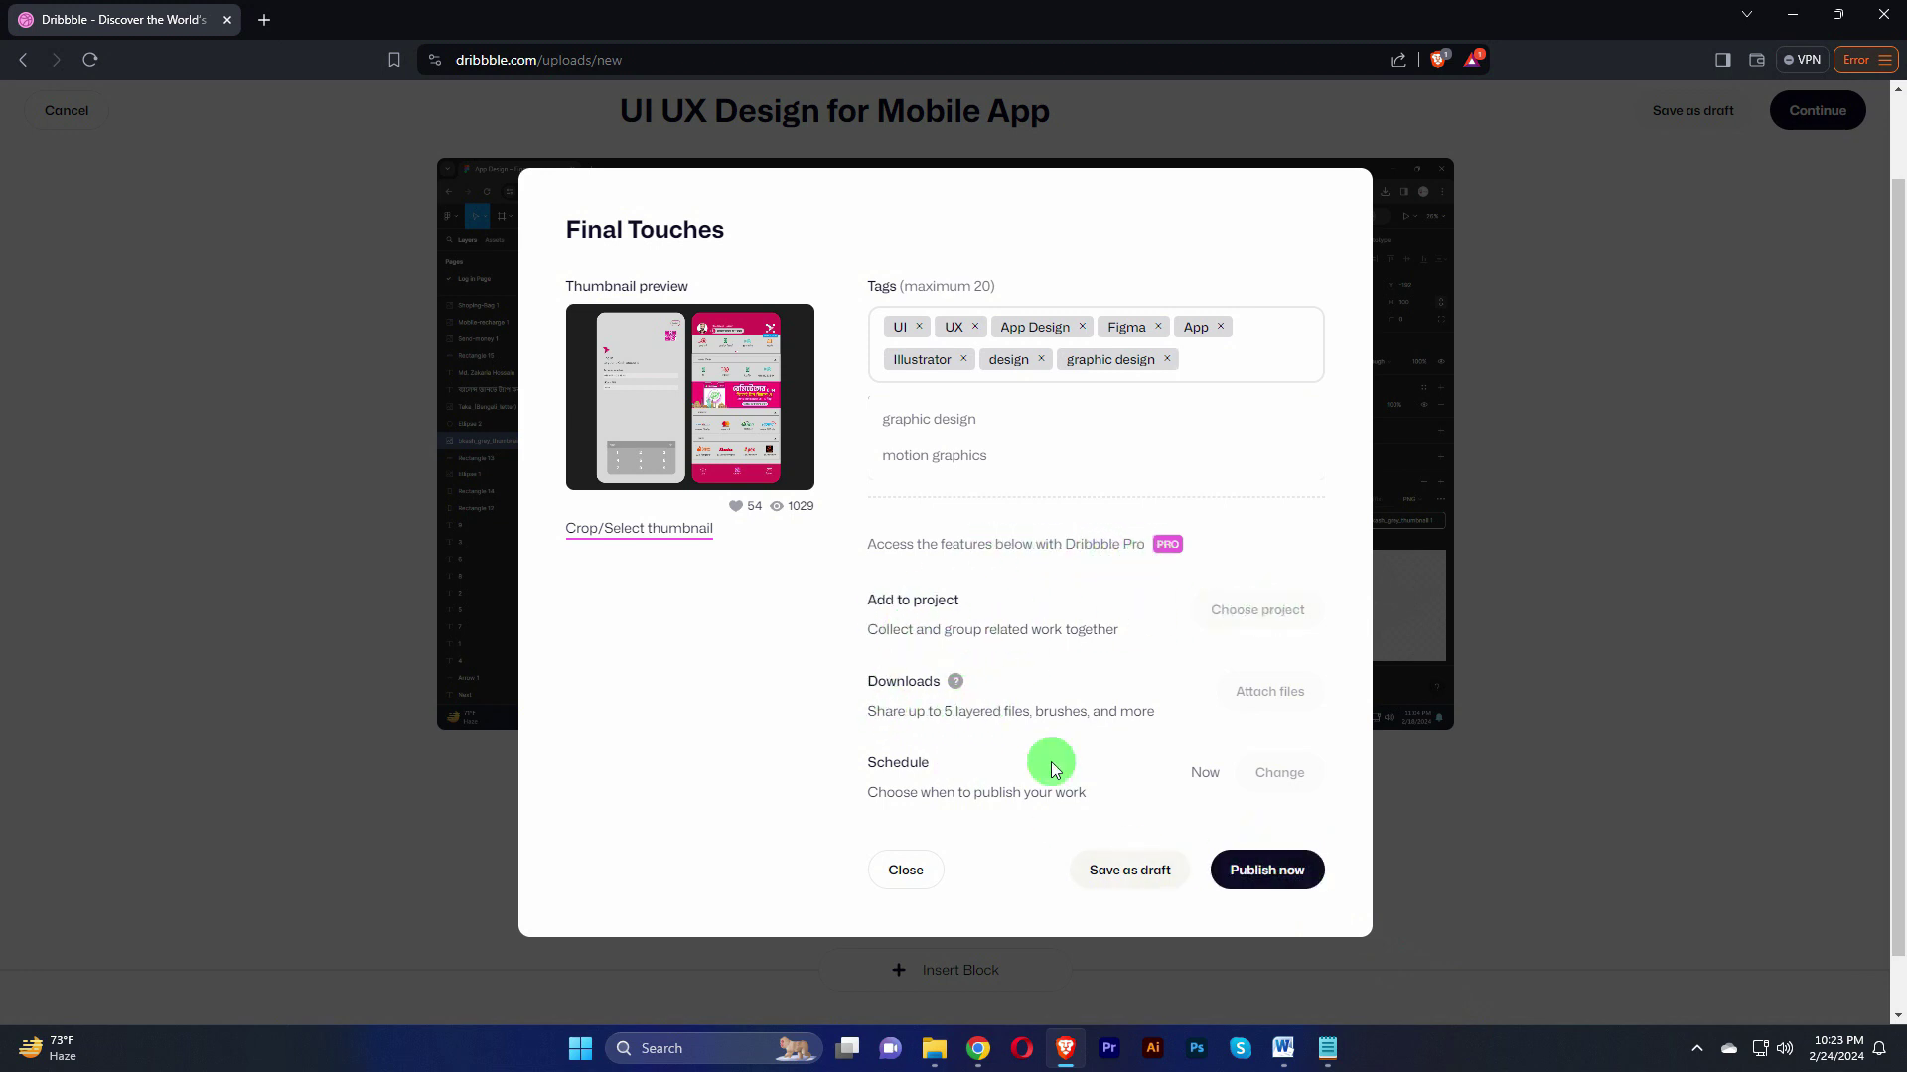
pyautogui.click(1267, 869)
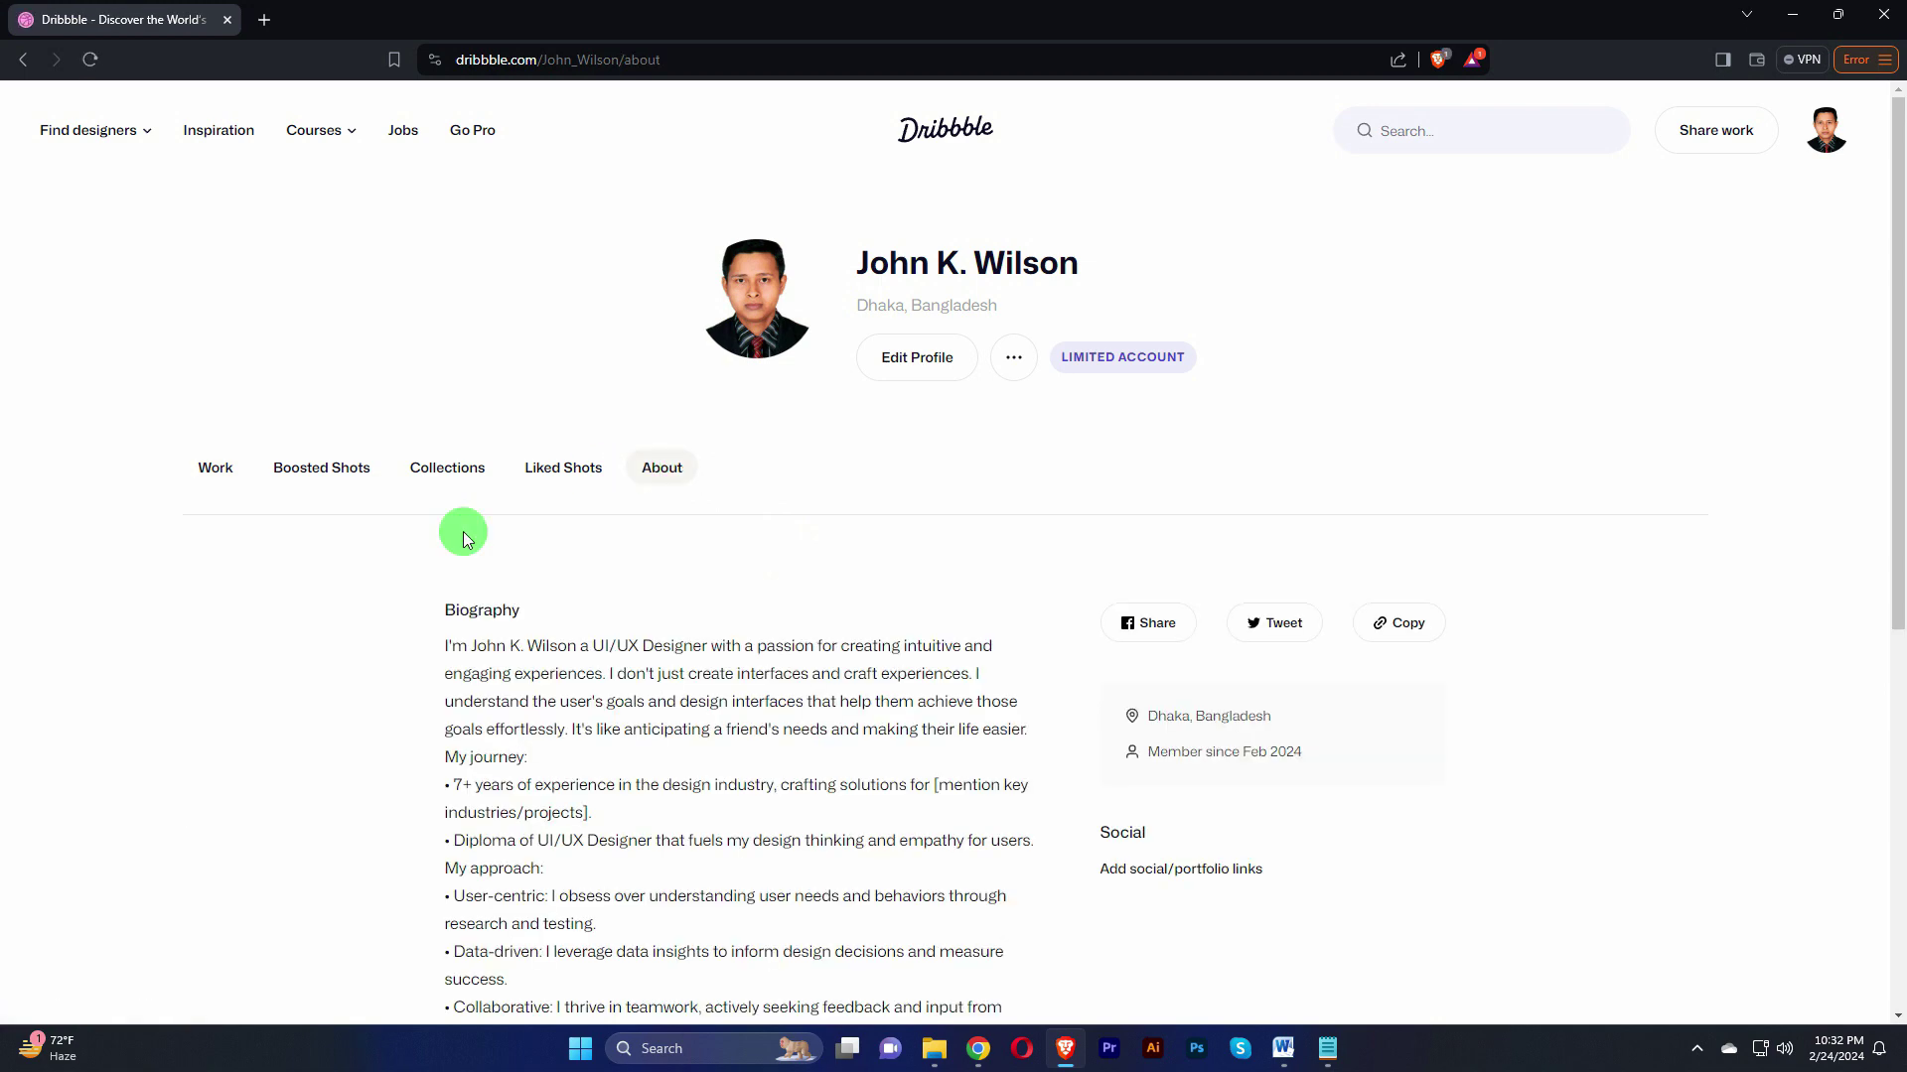
# Step: Go down to the Skills section of the About page and open Edit work preferences via Add Skills
pyautogui.scroll(-3, 735, 596)
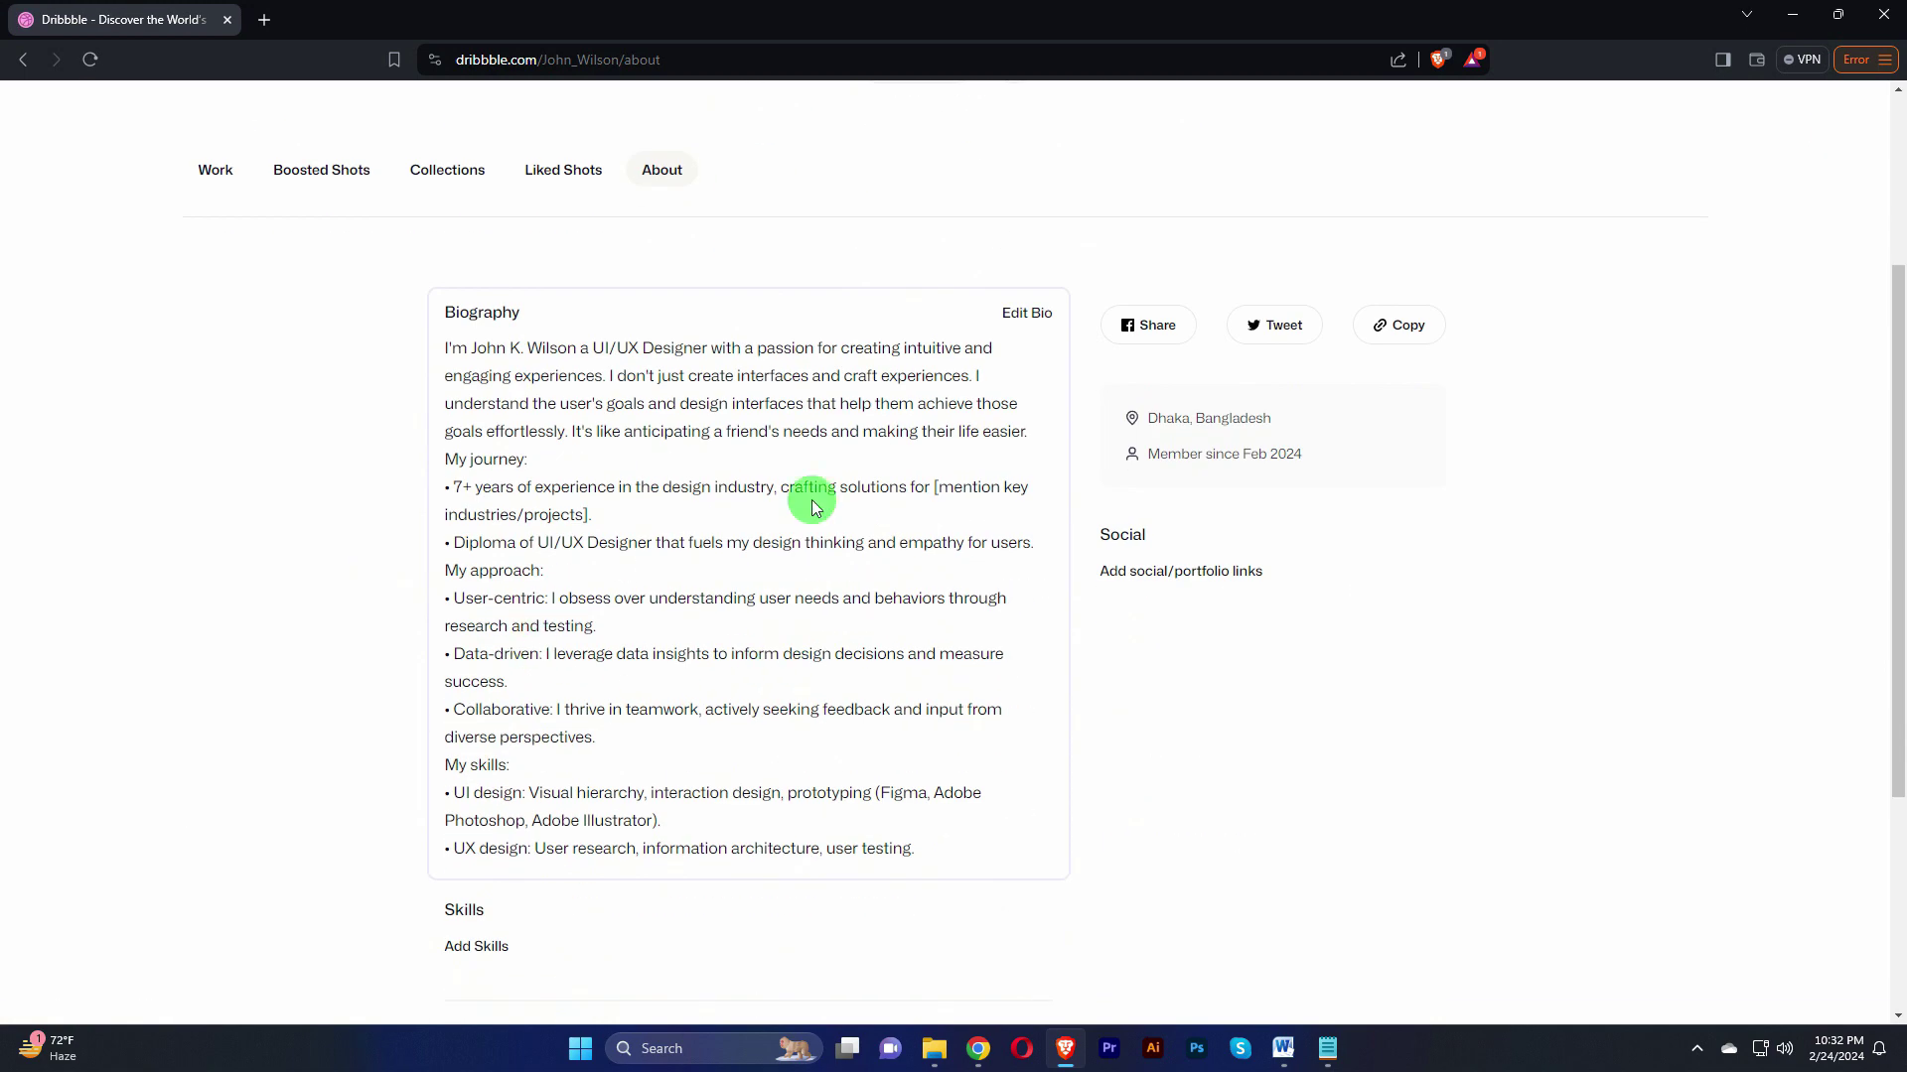
pyautogui.scroll(-3, 955, 472)
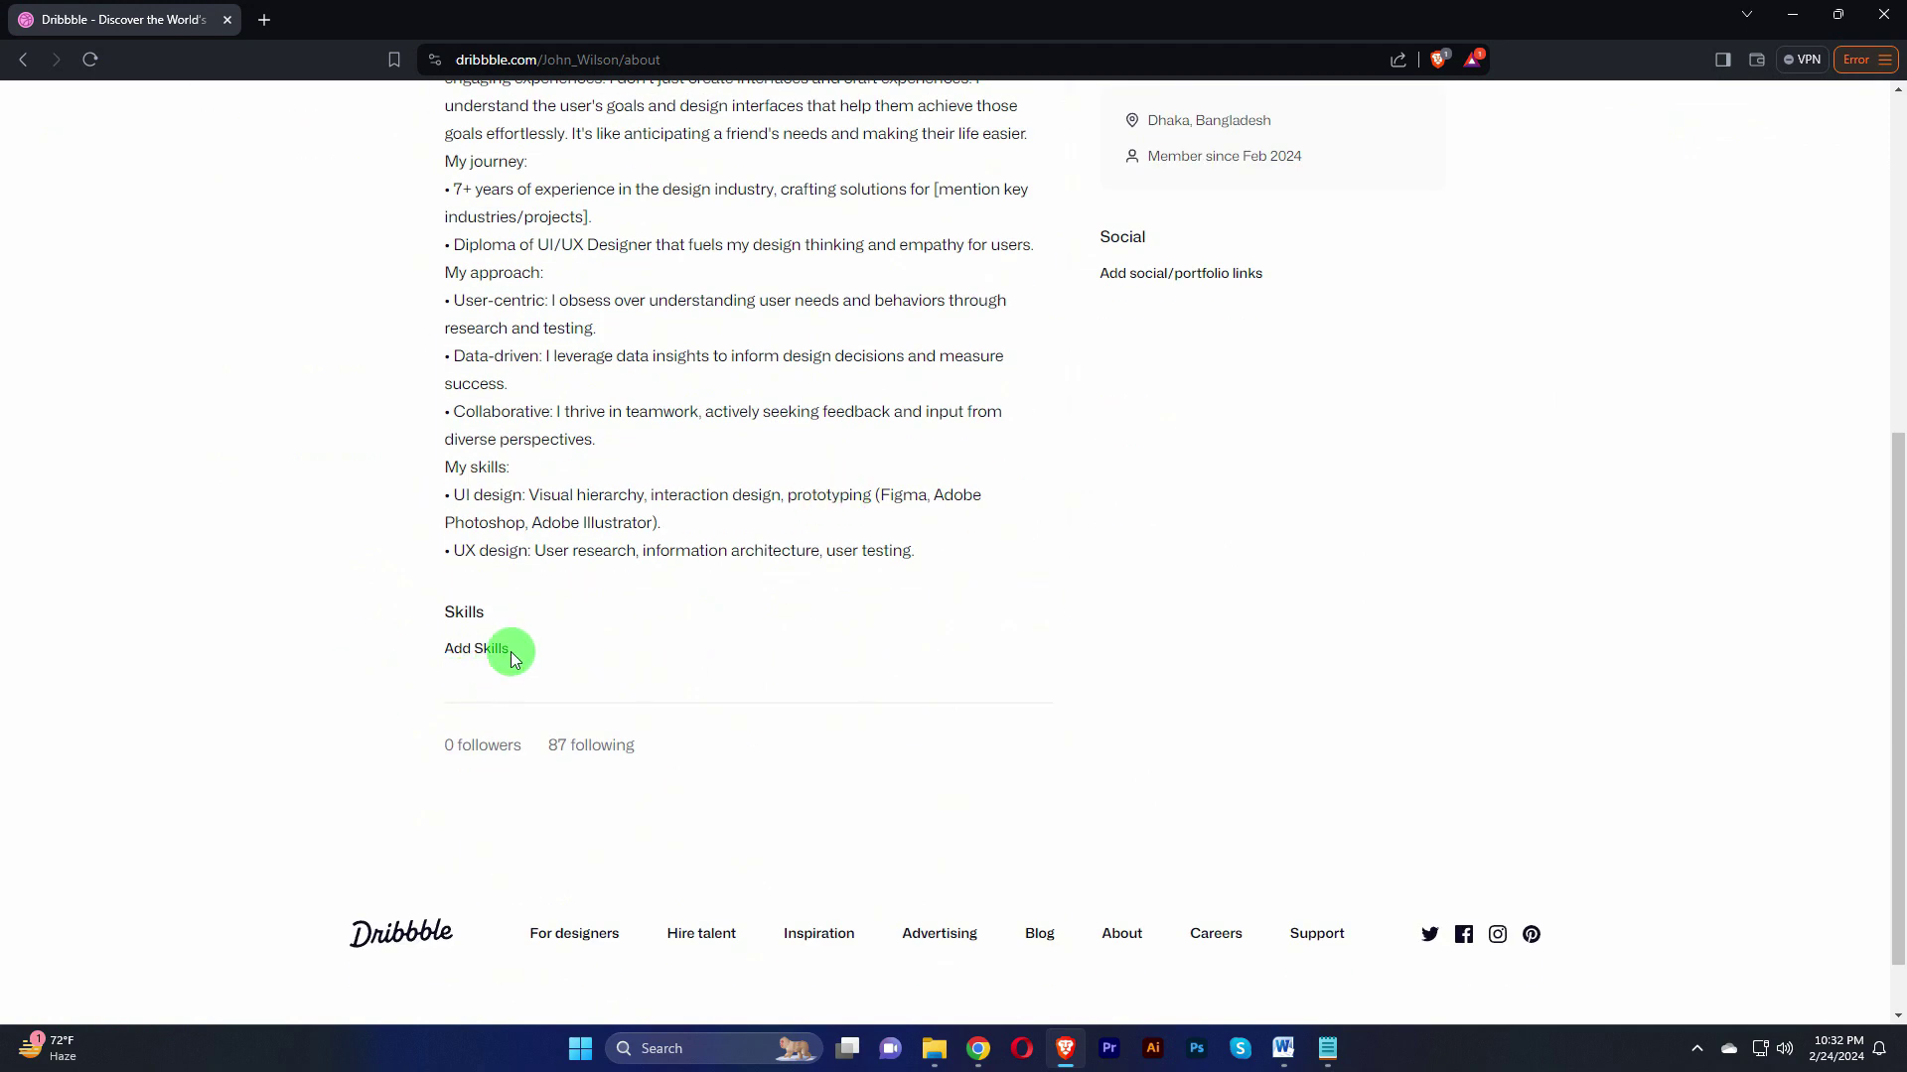
pyautogui.click(482, 653)
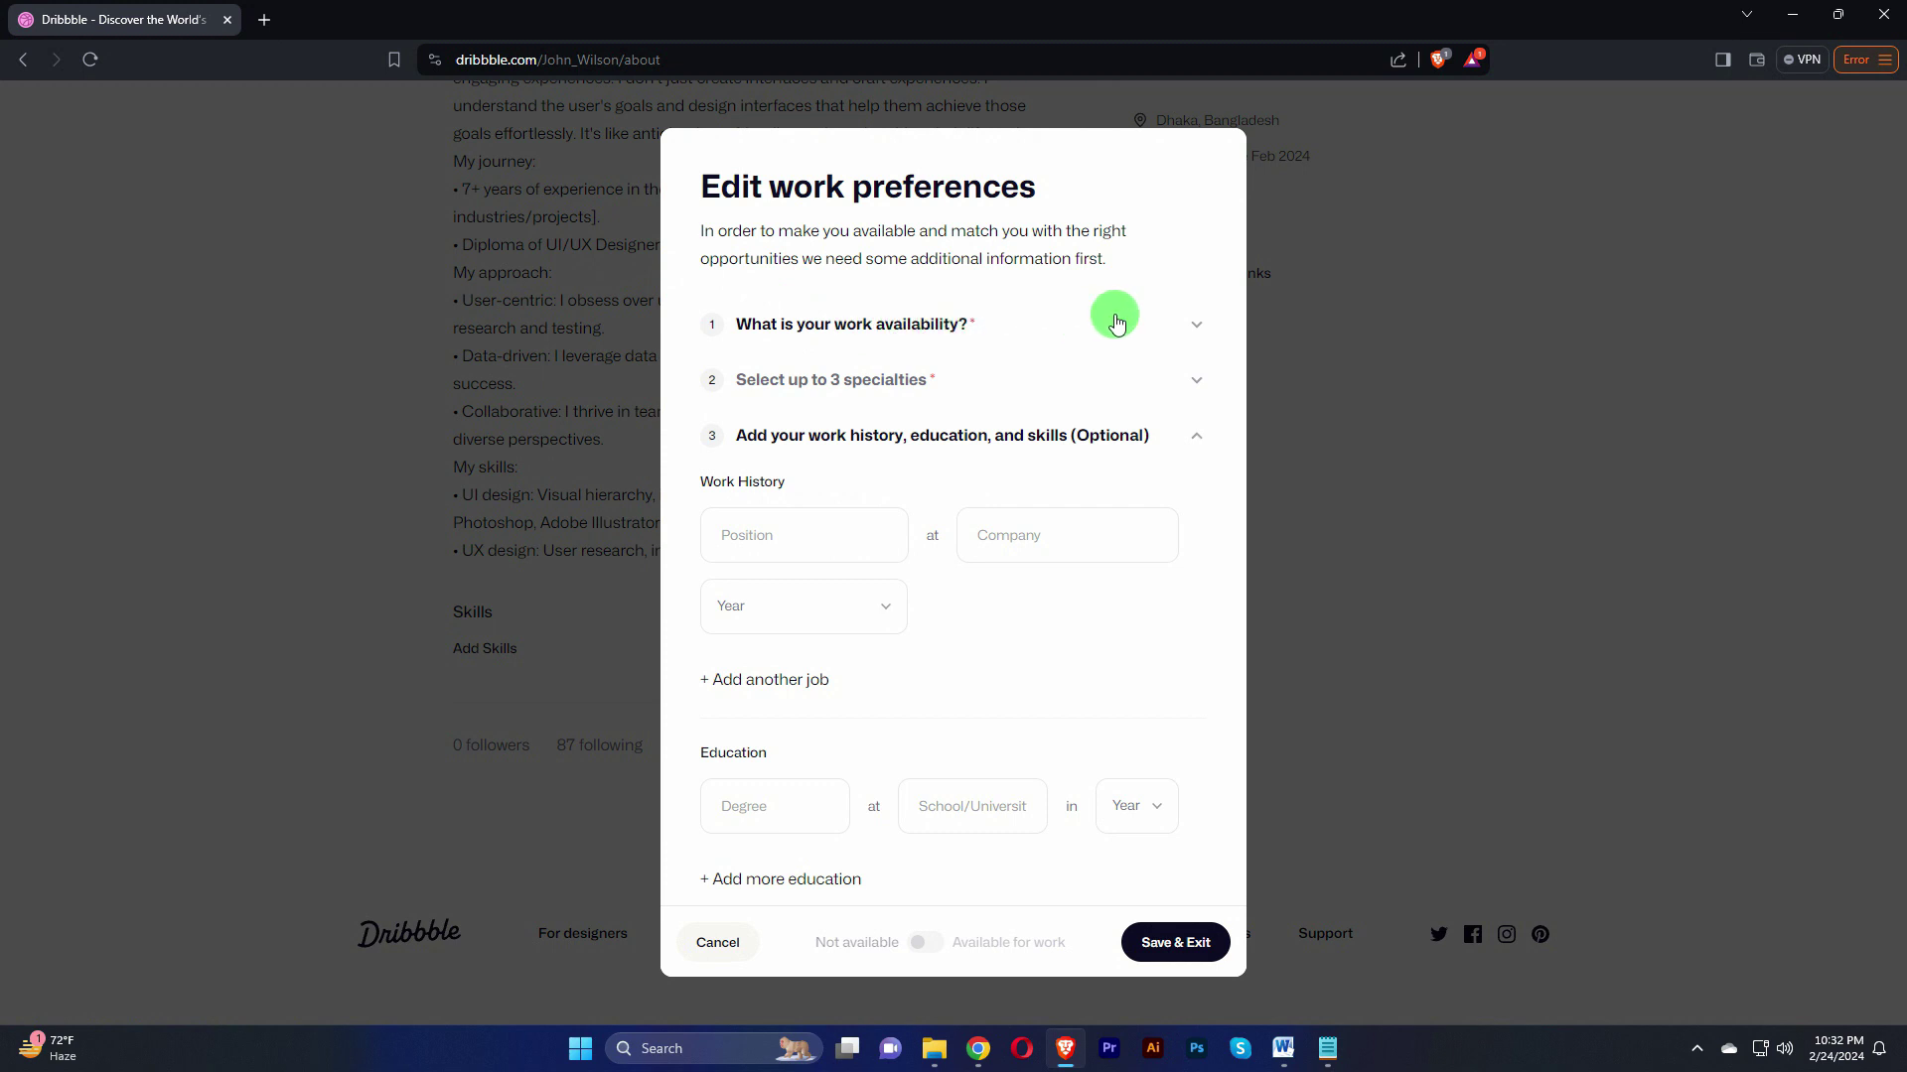
# Step: Set availability to Full-Time, remote Yes, US visa No, salary 50-60k, and continue
pyautogui.click(1189, 324)
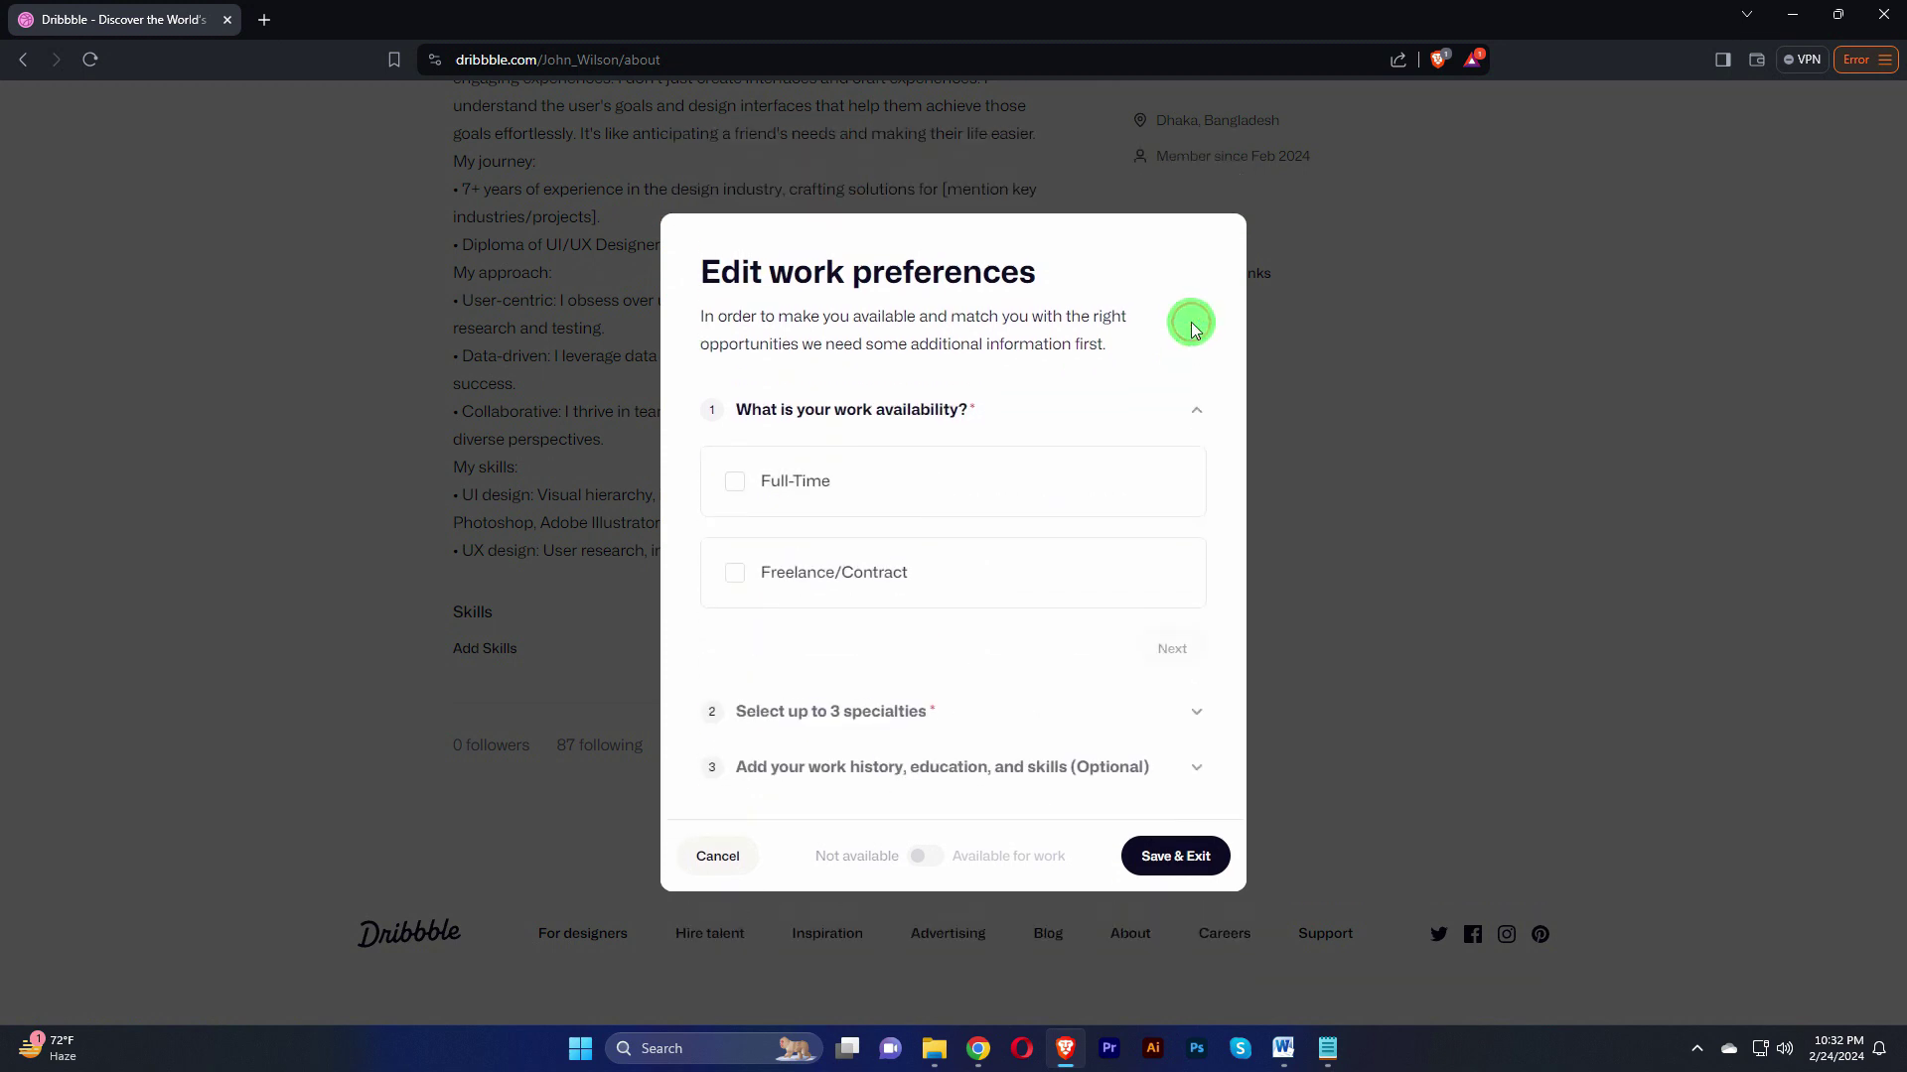
pyautogui.click(733, 482)
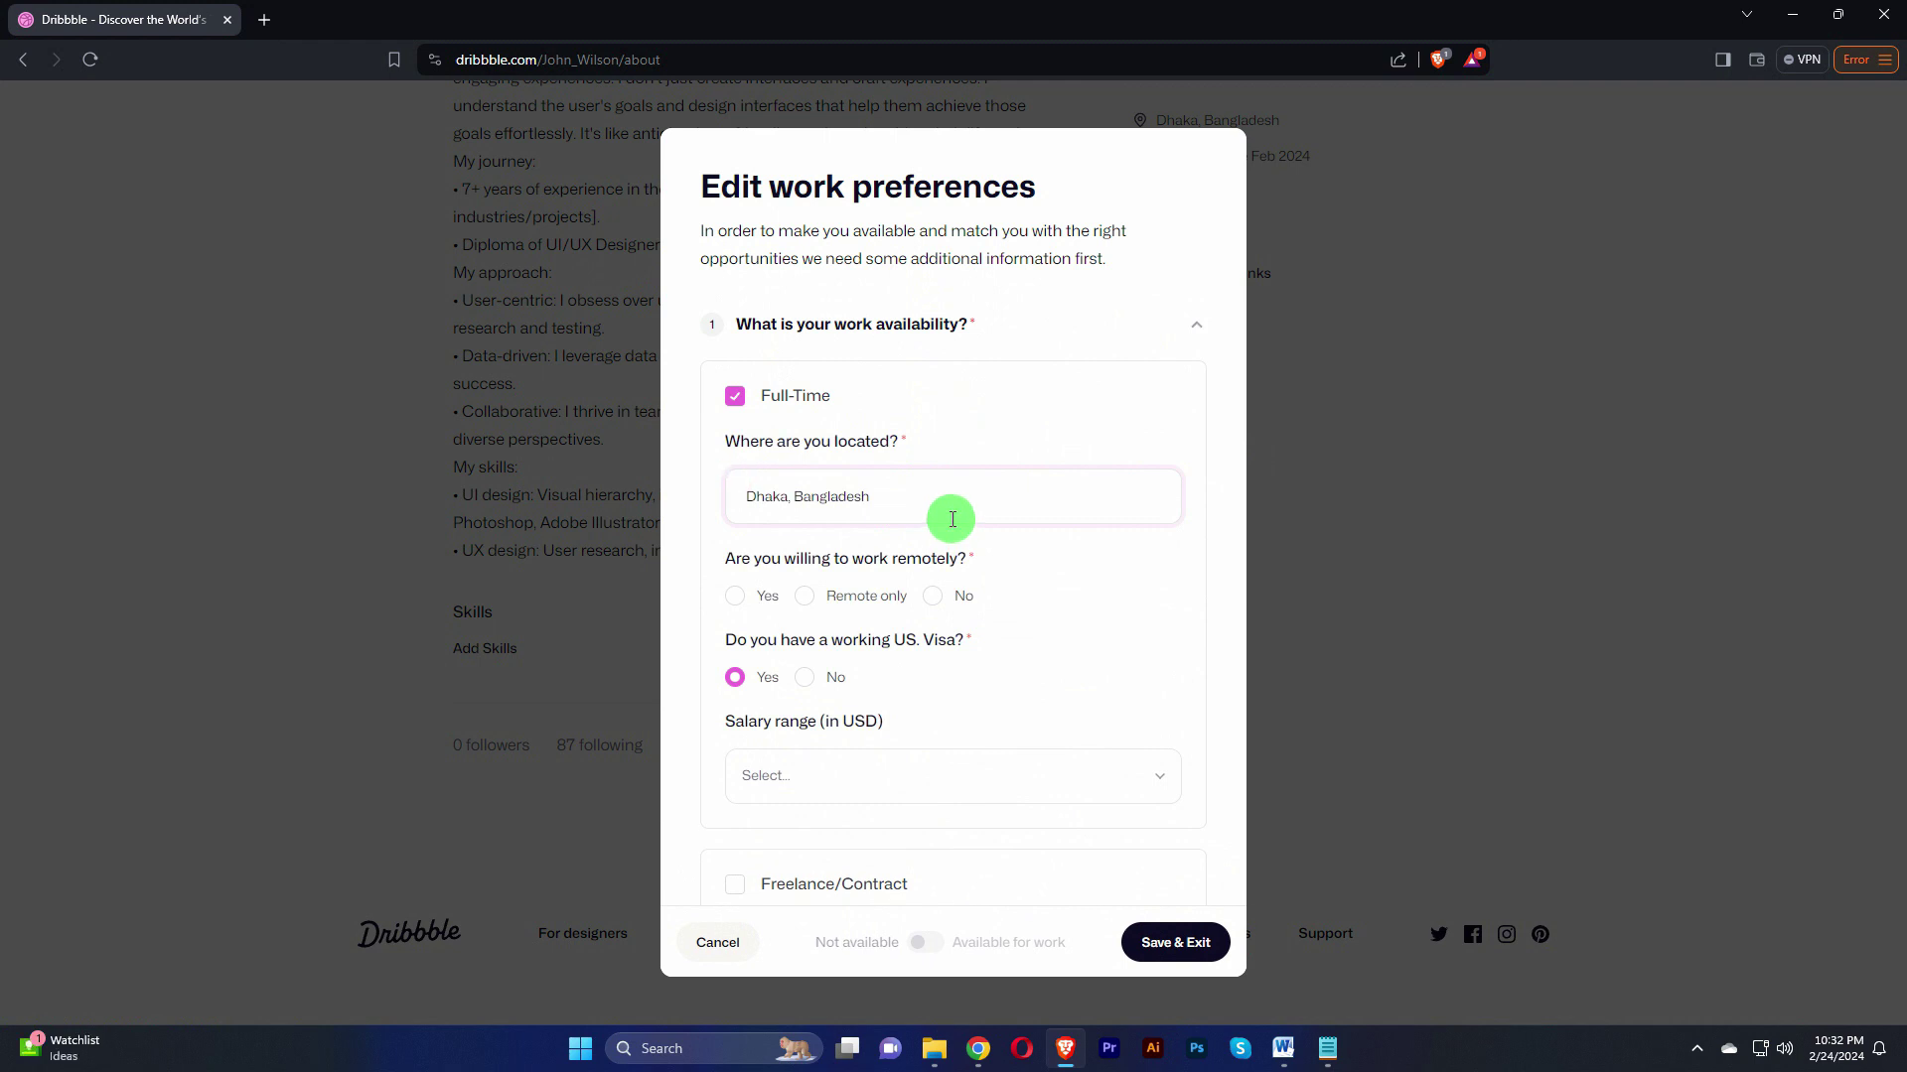
pyautogui.scroll(-1, 824, 526)
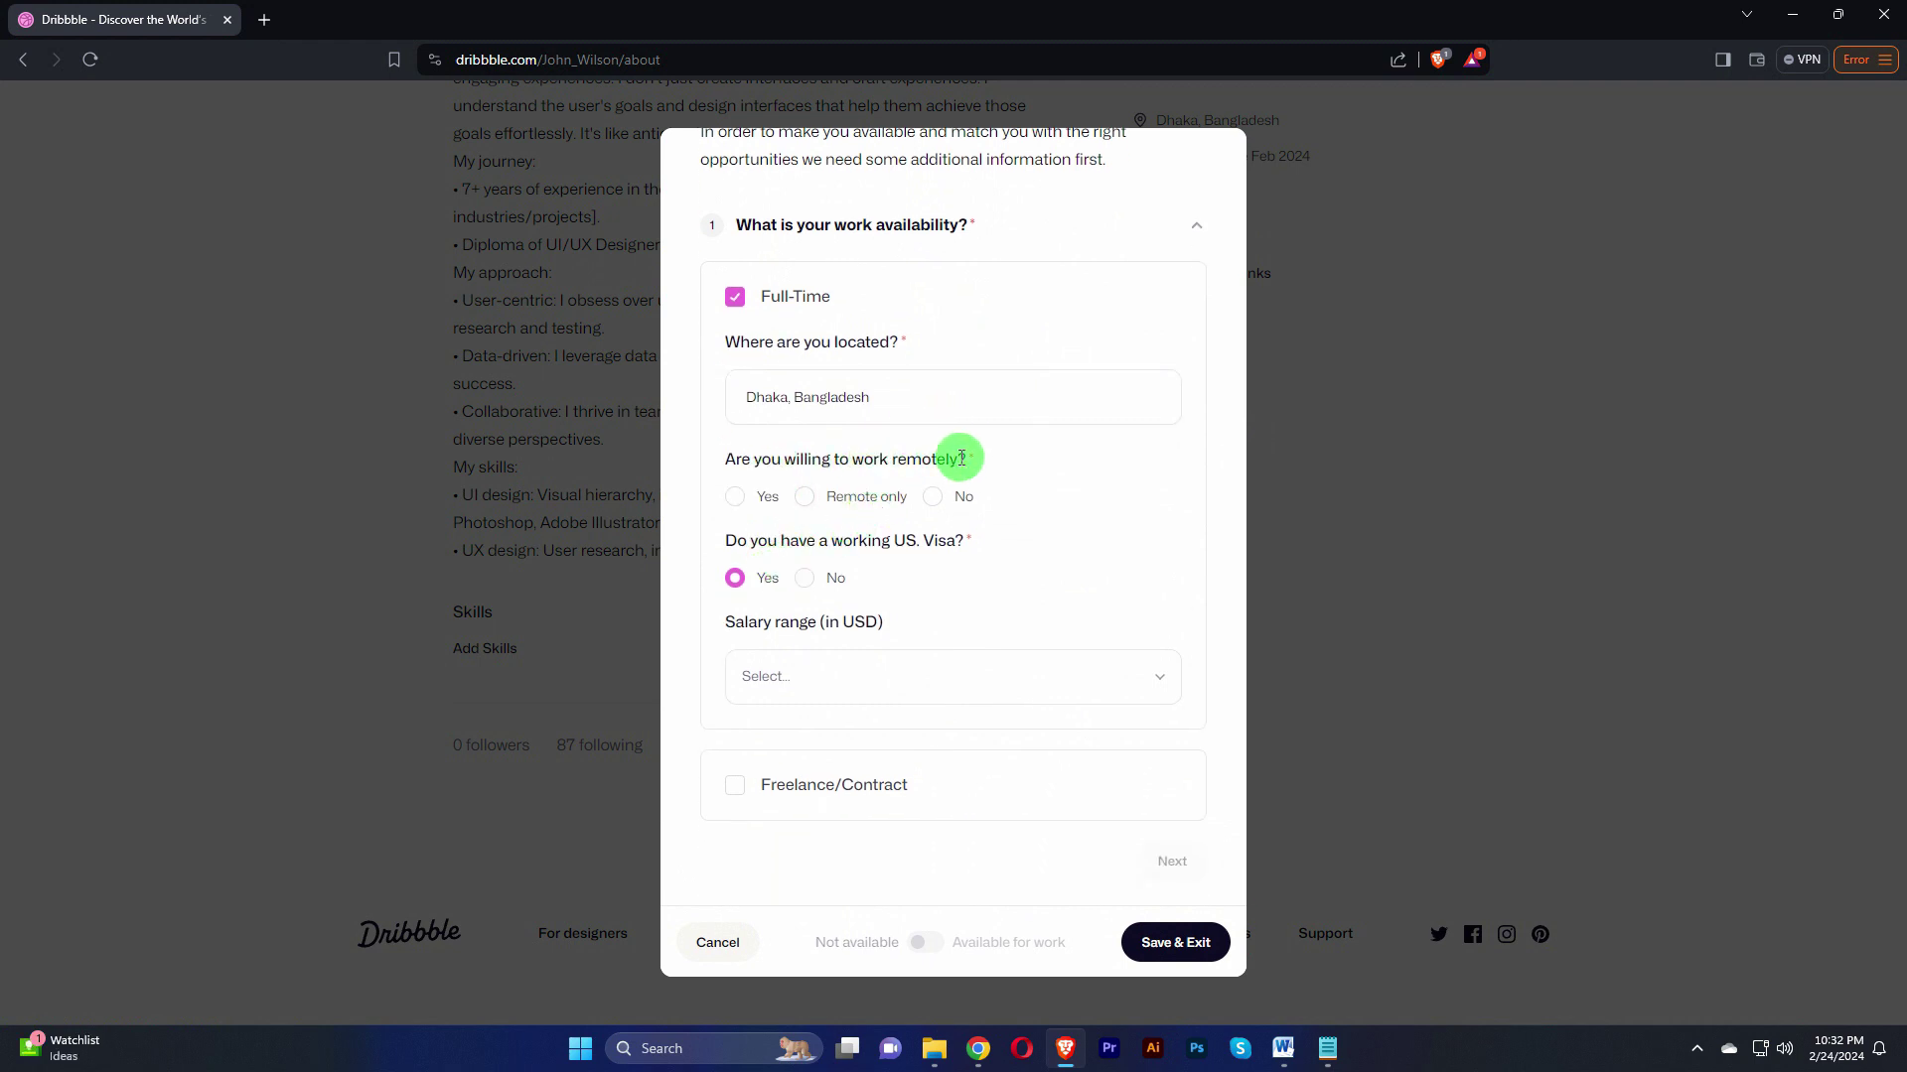
pyautogui.click(735, 499)
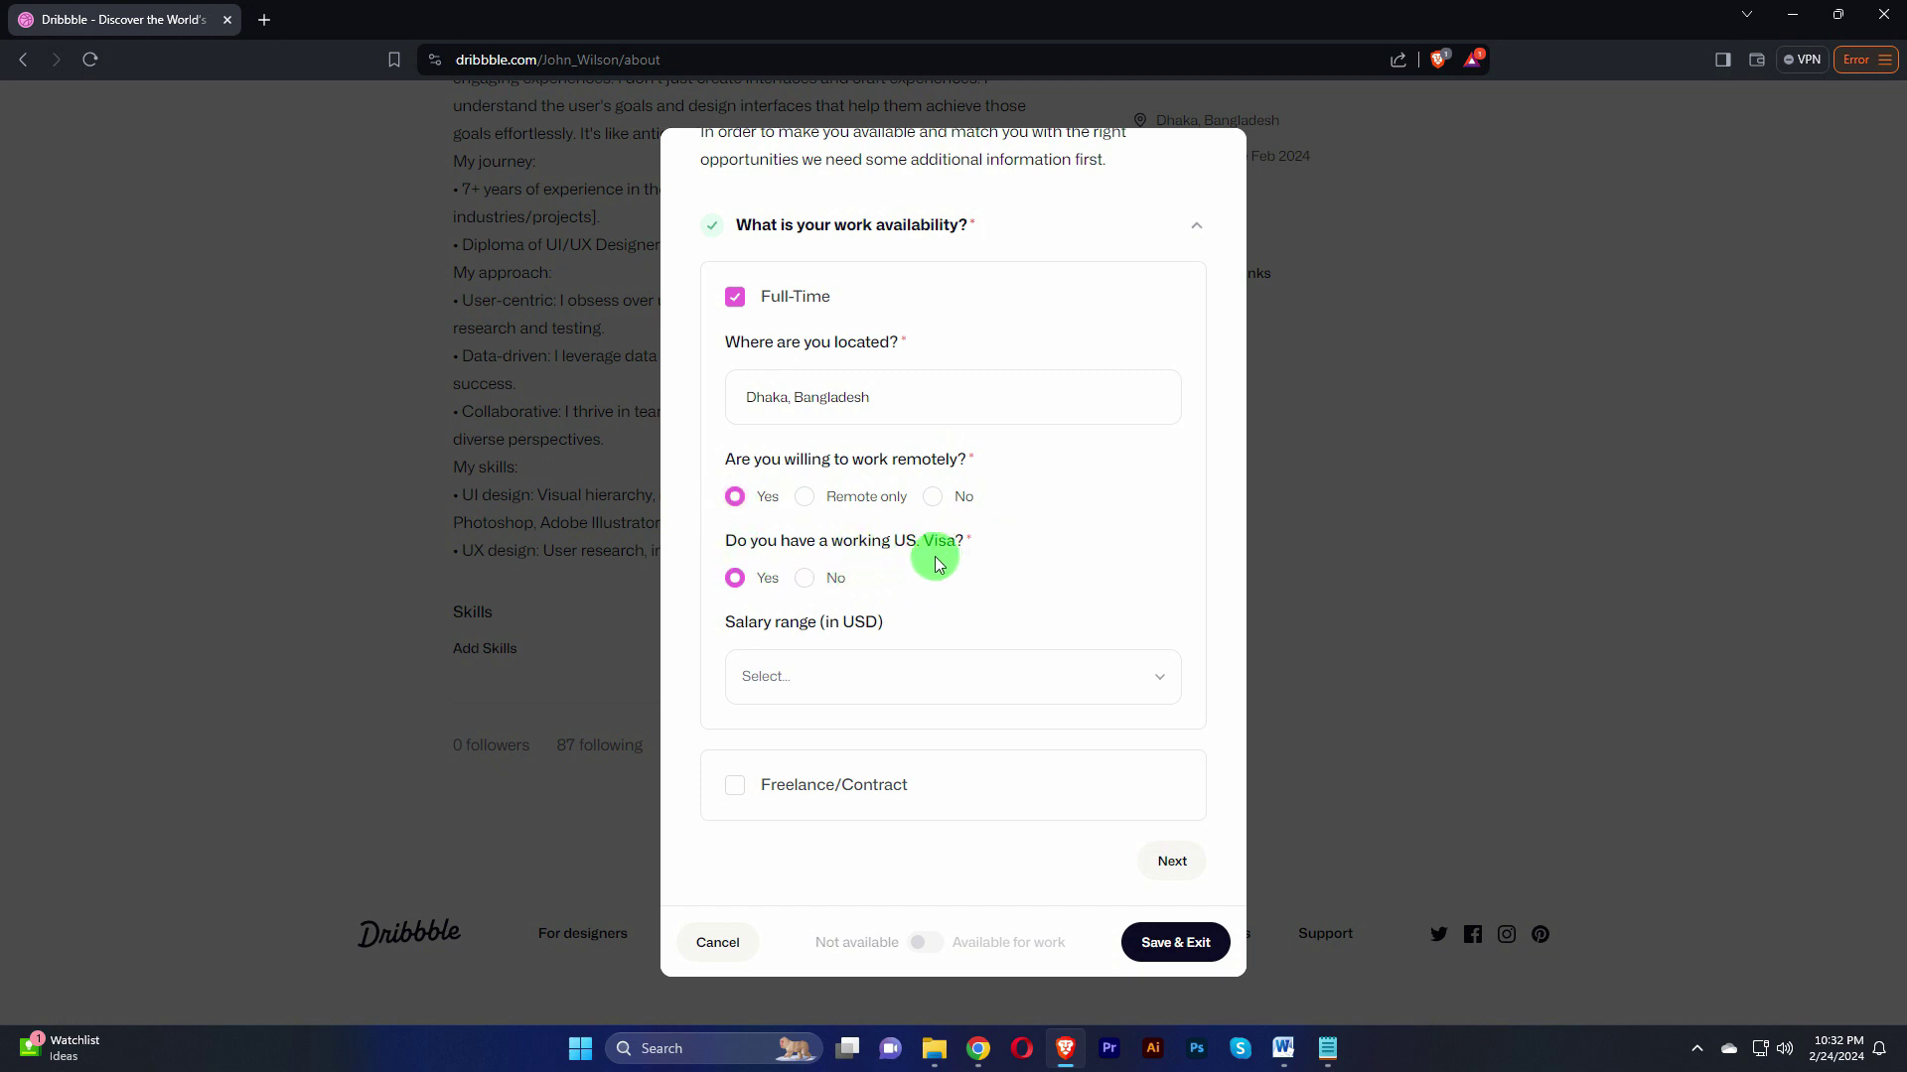
pyautogui.click(809, 579)
pyautogui.click(1049, 685)
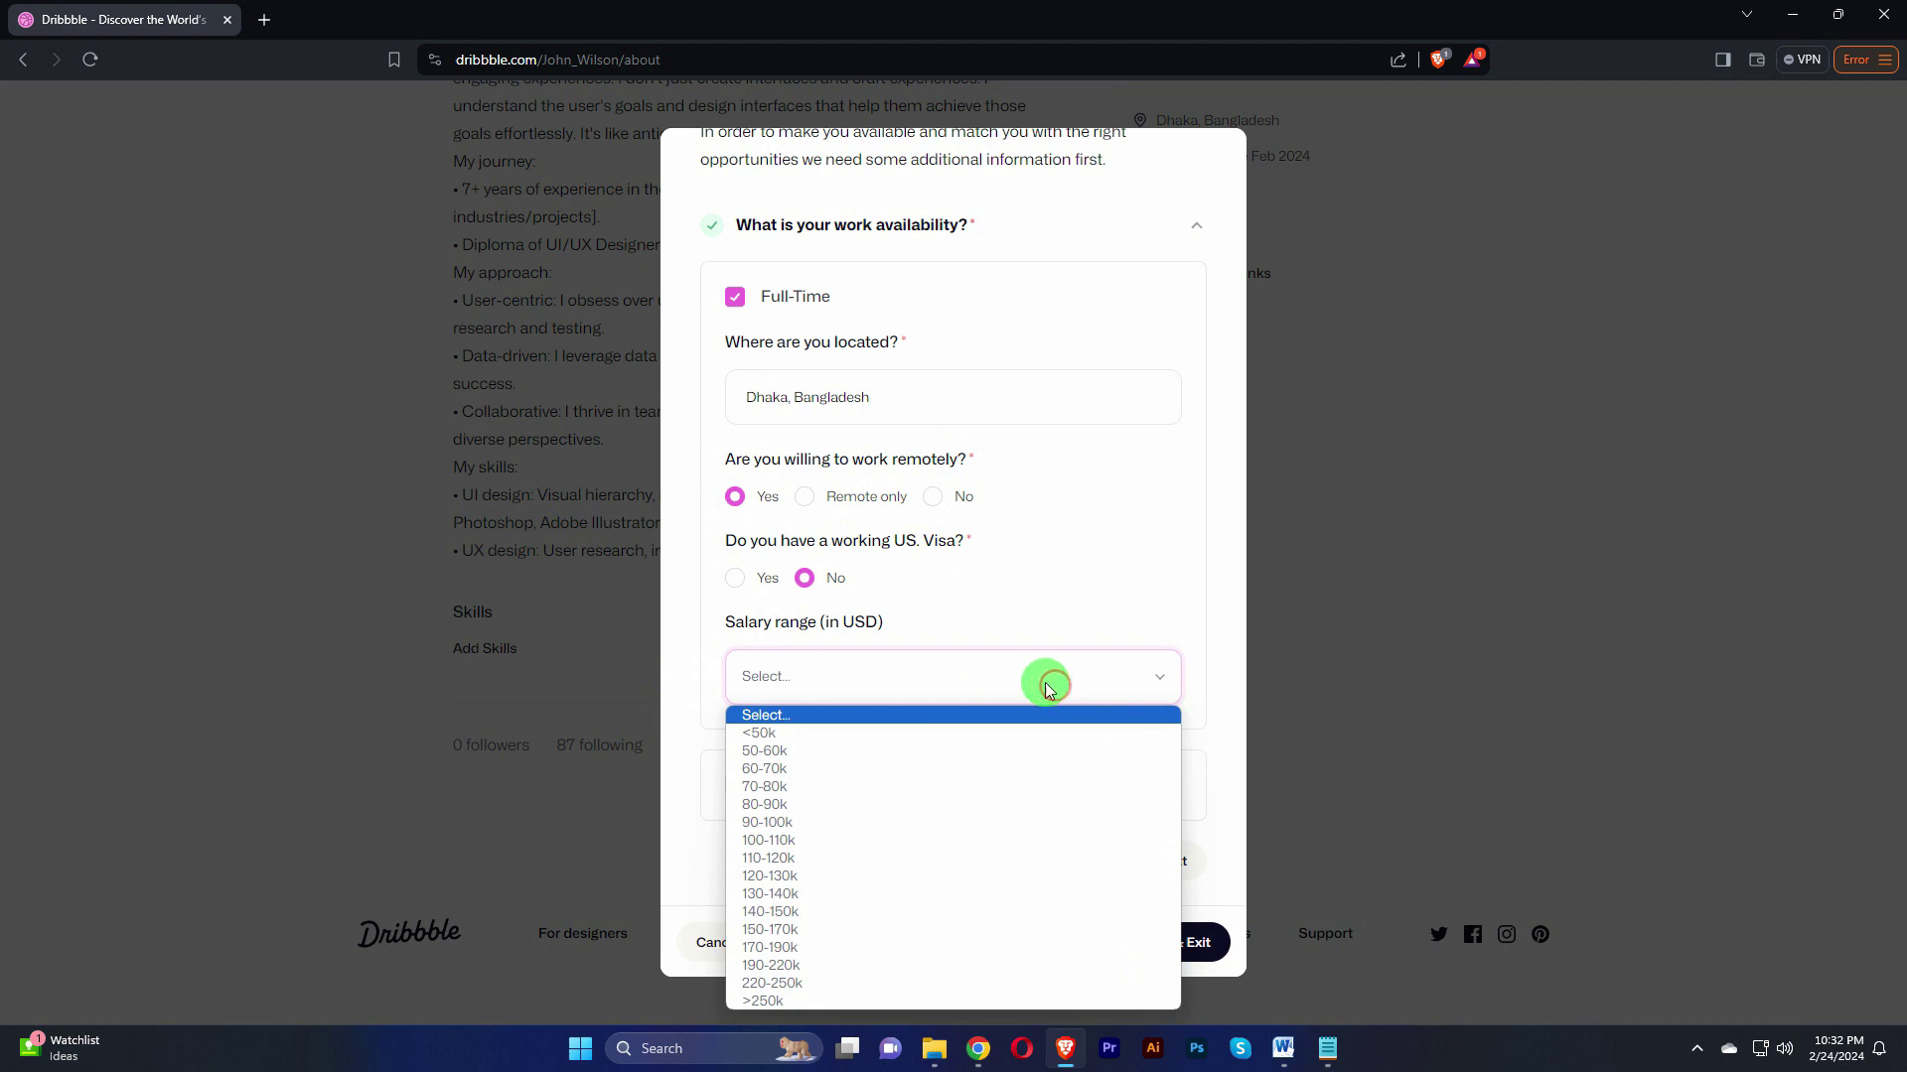
pyautogui.click(767, 750)
pyautogui.scroll(-1, 1024, 677)
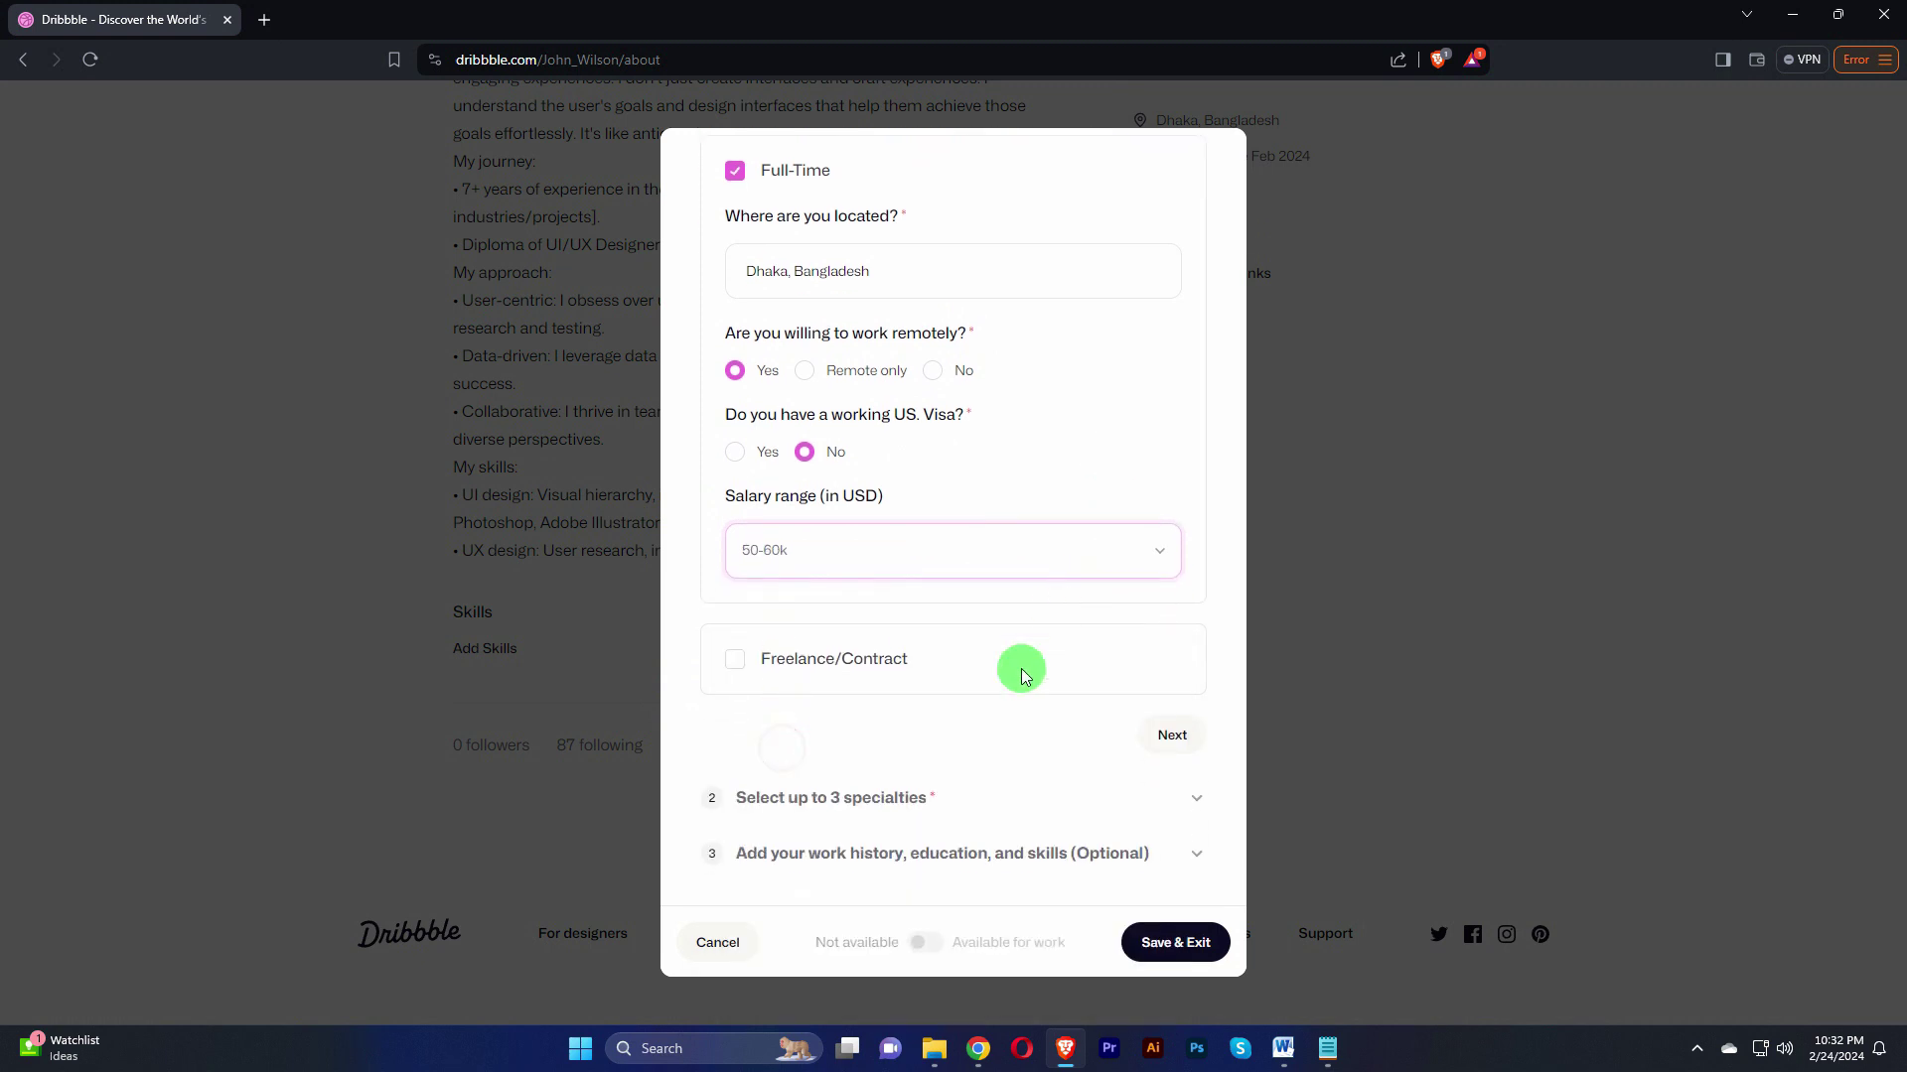
pyautogui.click(1168, 738)
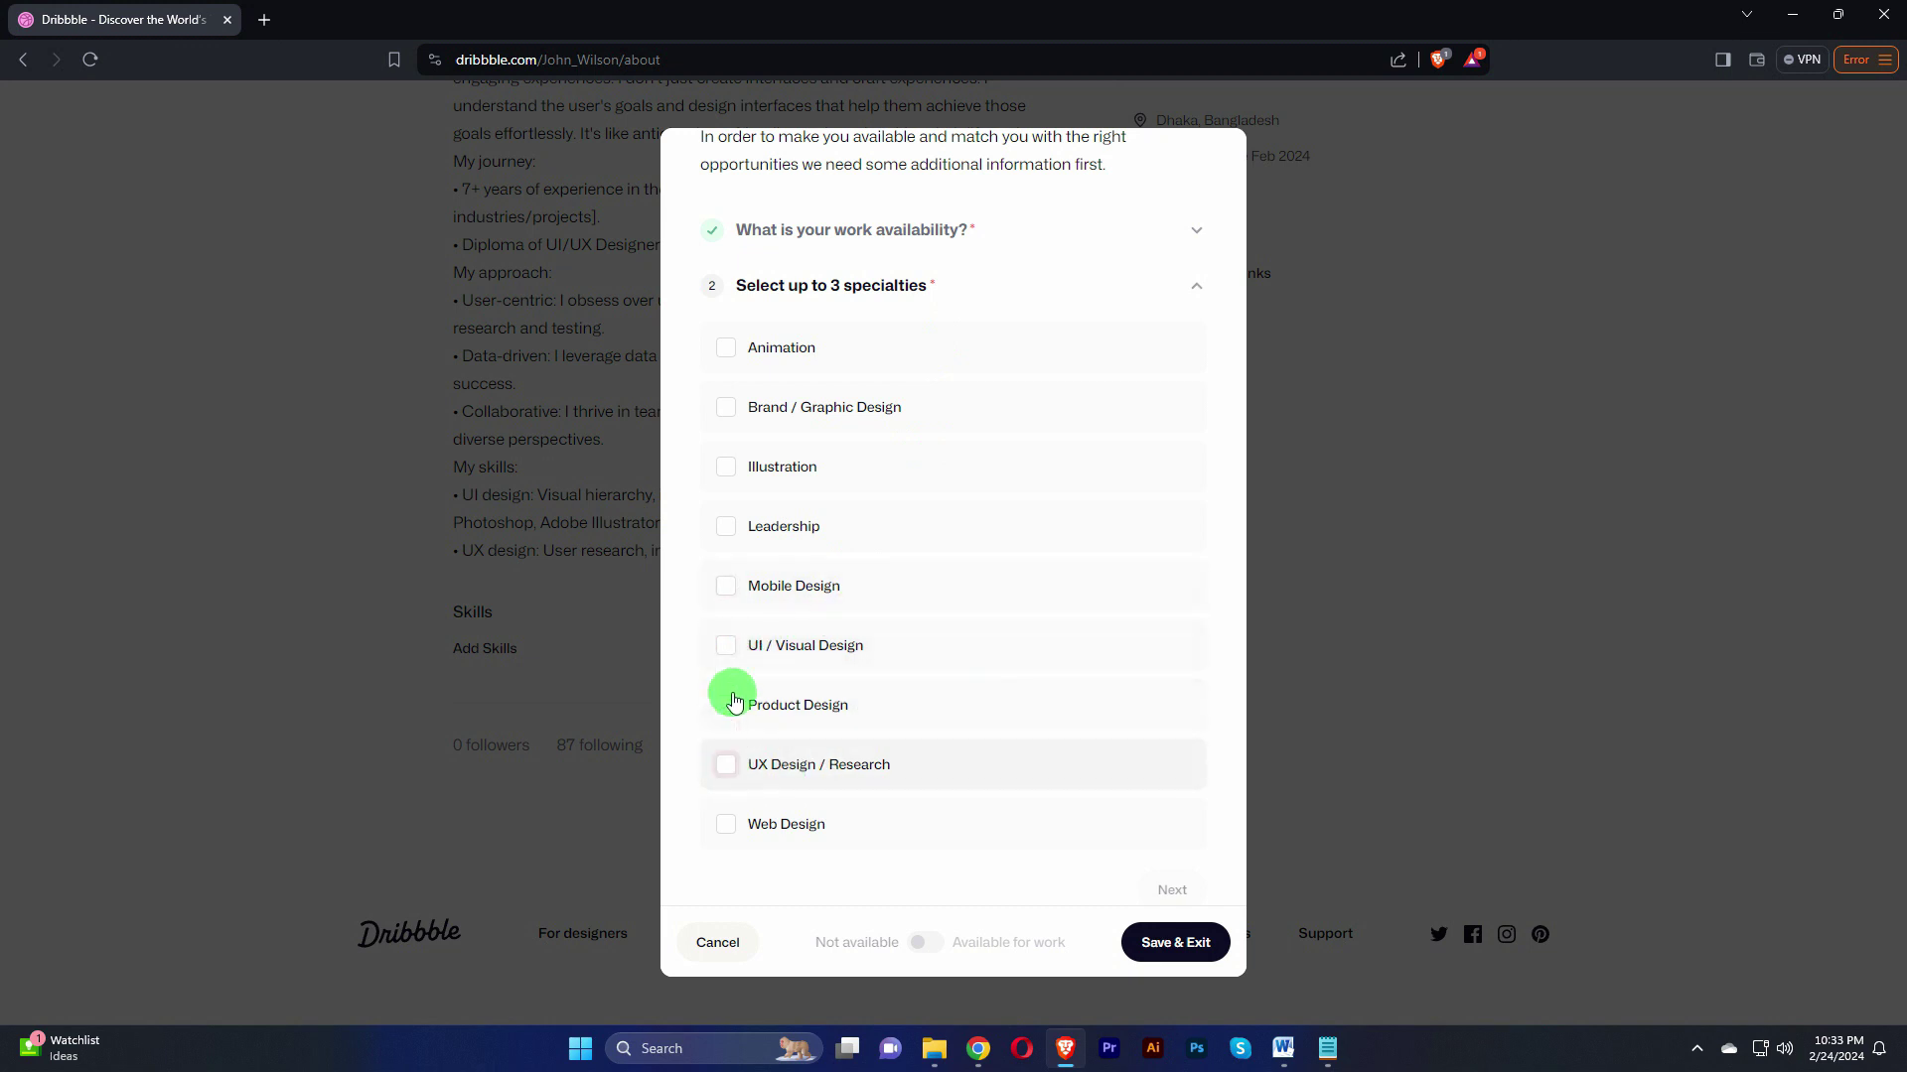
# Step: Tick UI / Visual Design, Product Design and UX Design / Research as specialties, then continue
pyautogui.click(725, 646)
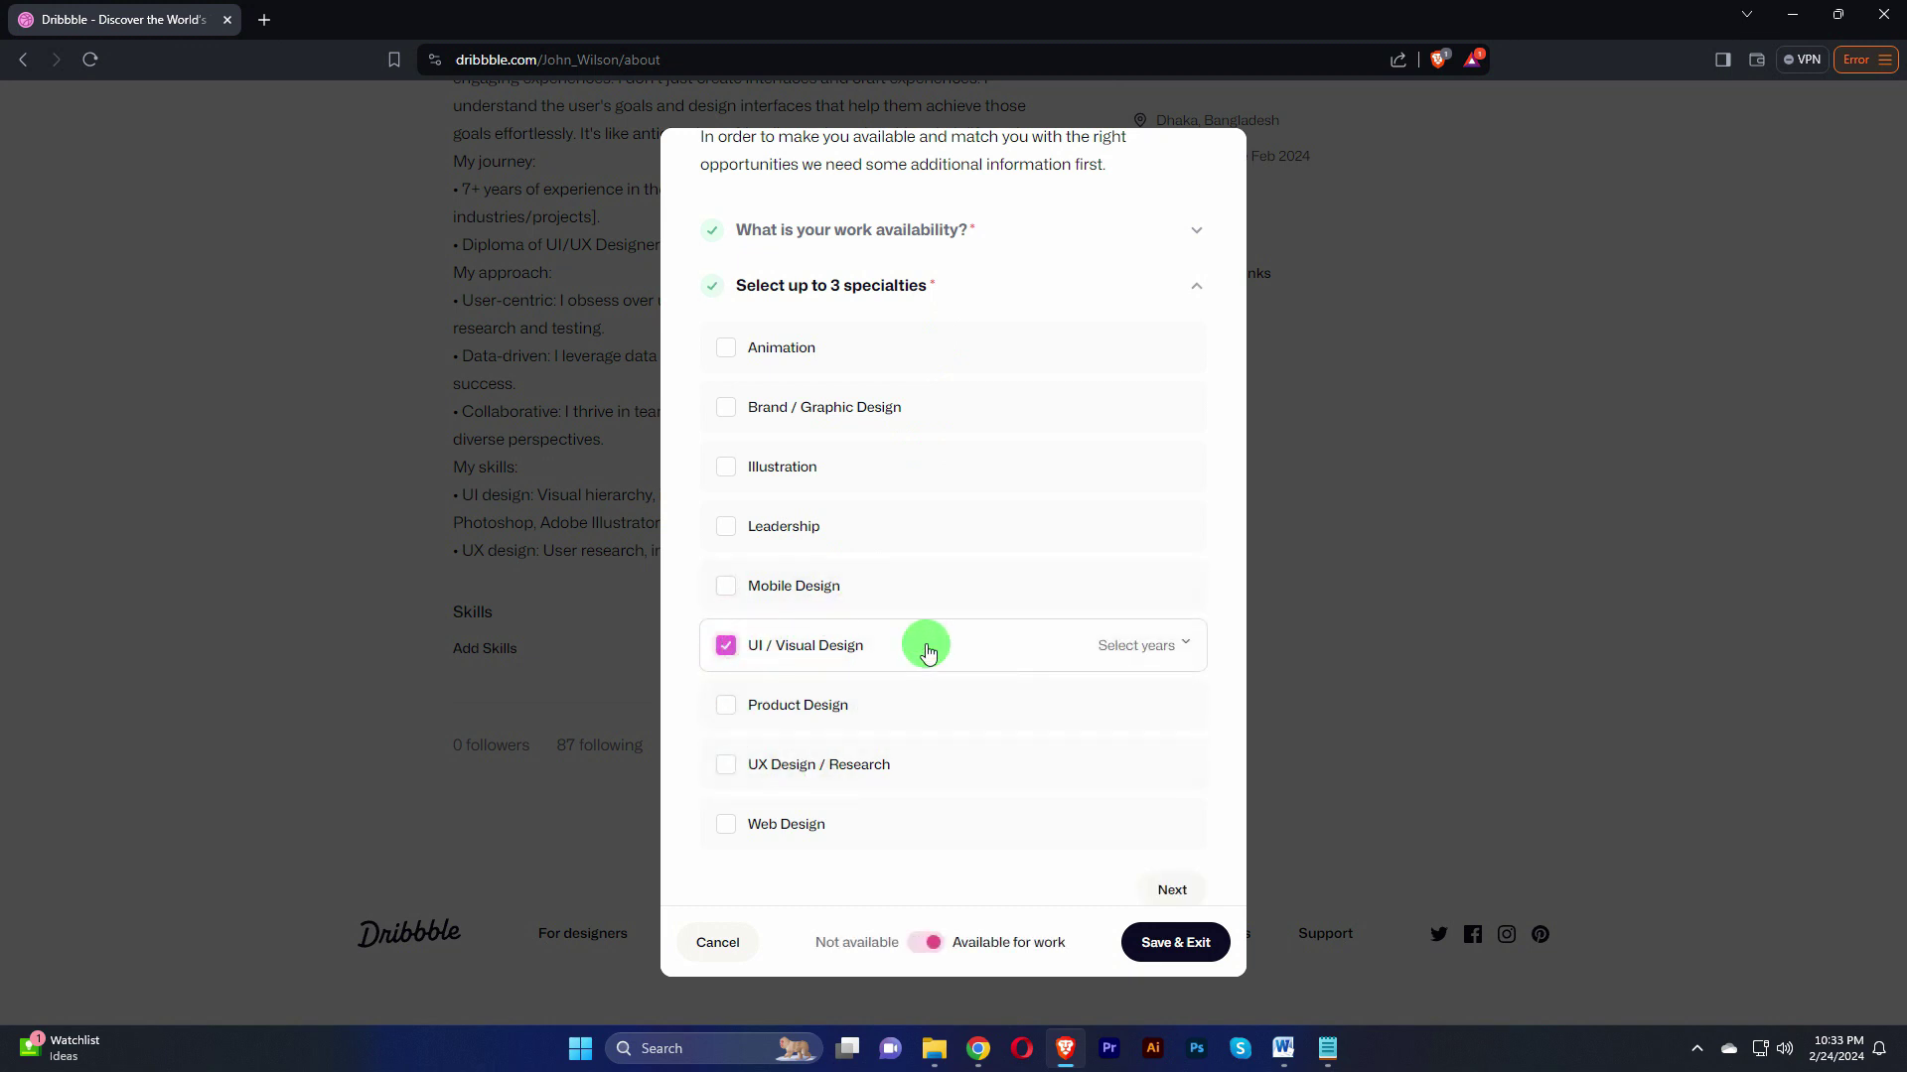
pyautogui.click(728, 706)
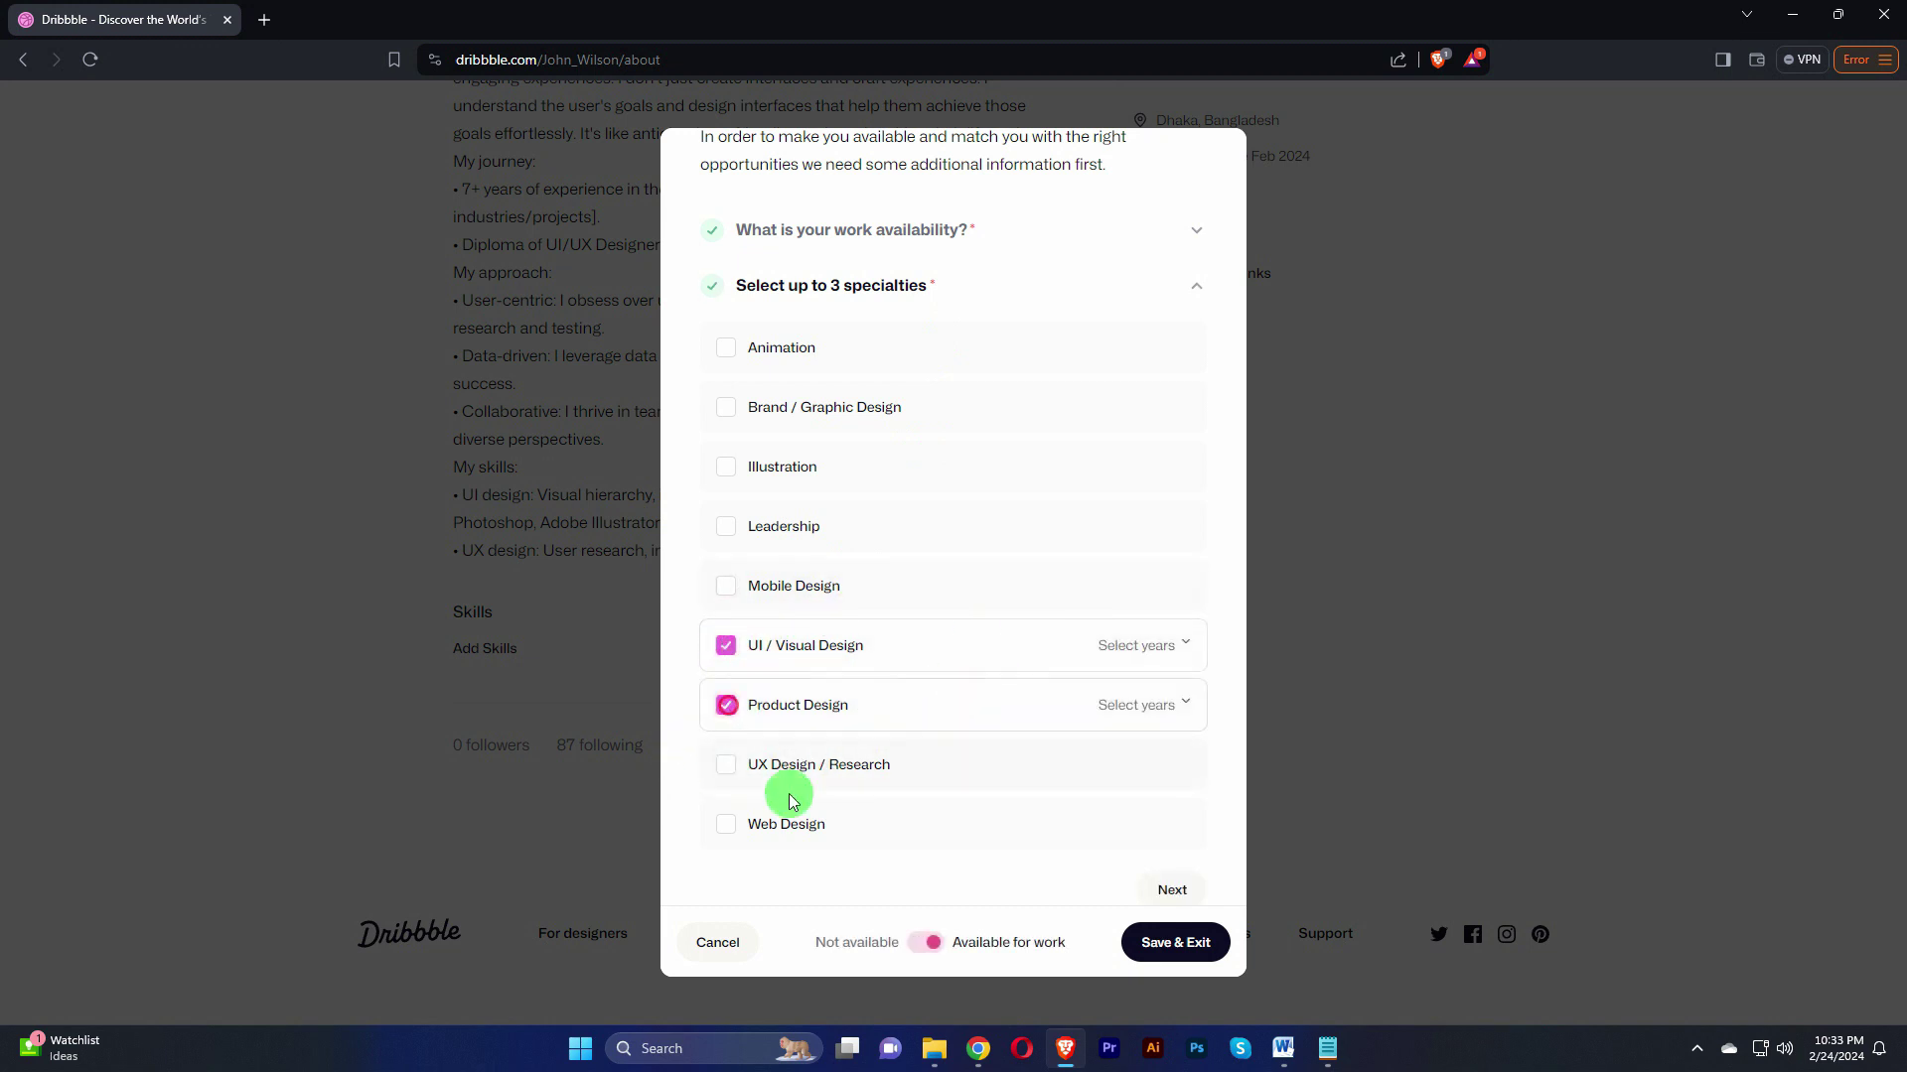
pyautogui.click(728, 773)
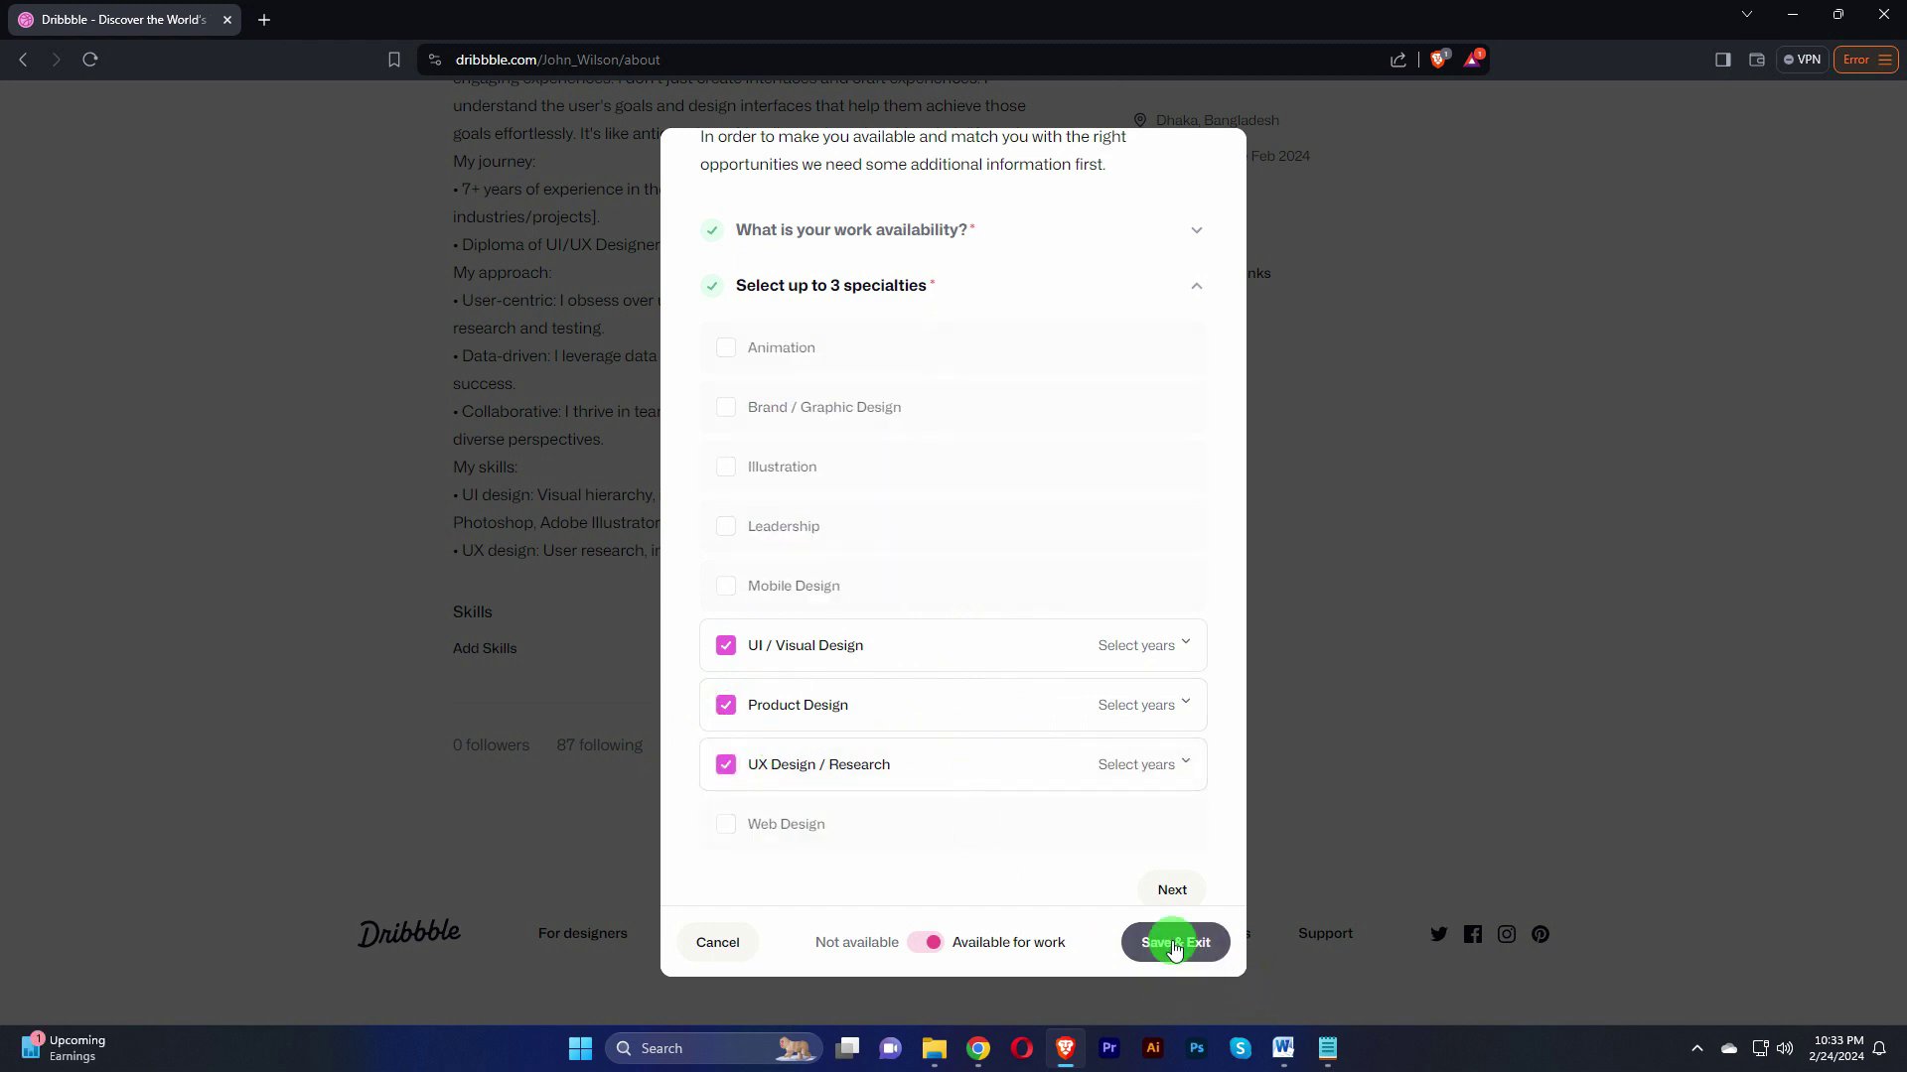
pyautogui.click(1172, 890)
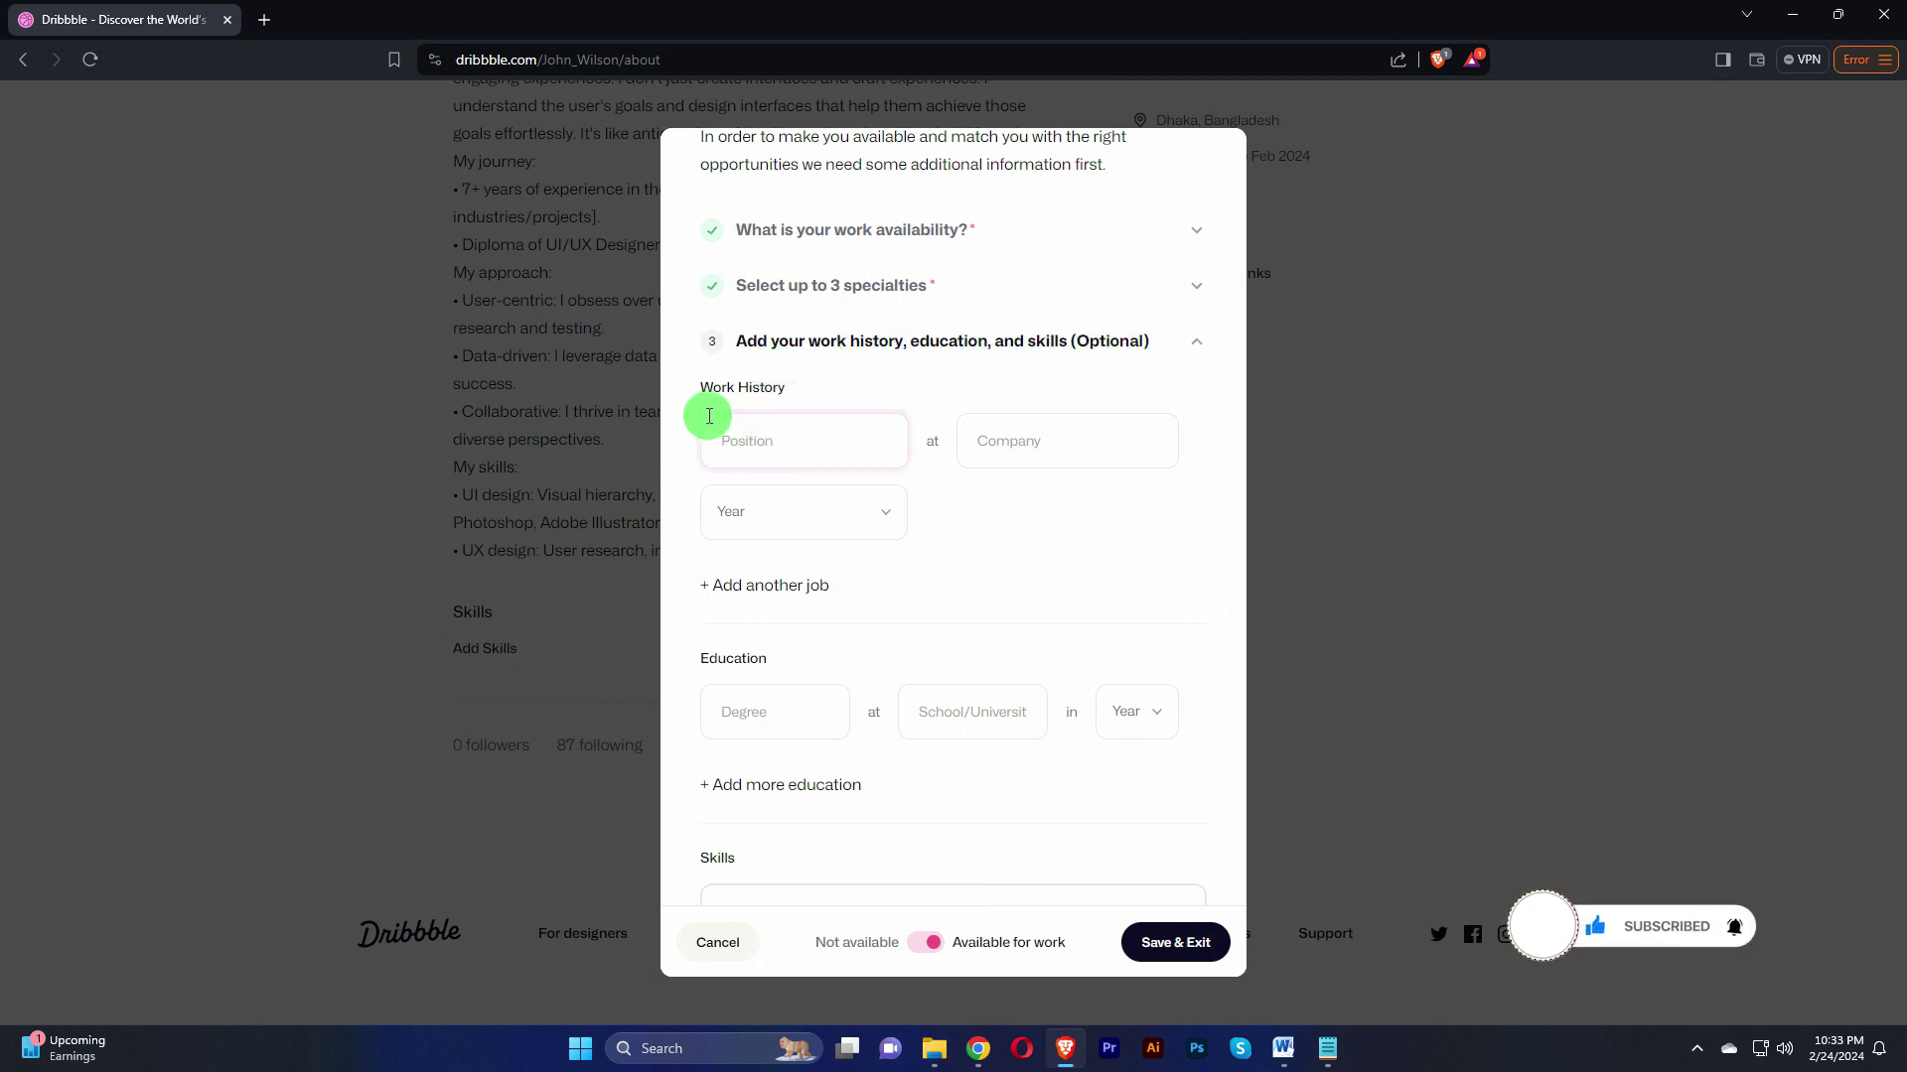
# Step: Enter the job as Product Designer at company cls-computer, start year 2017, ending Present
pyautogui.click(856, 436)
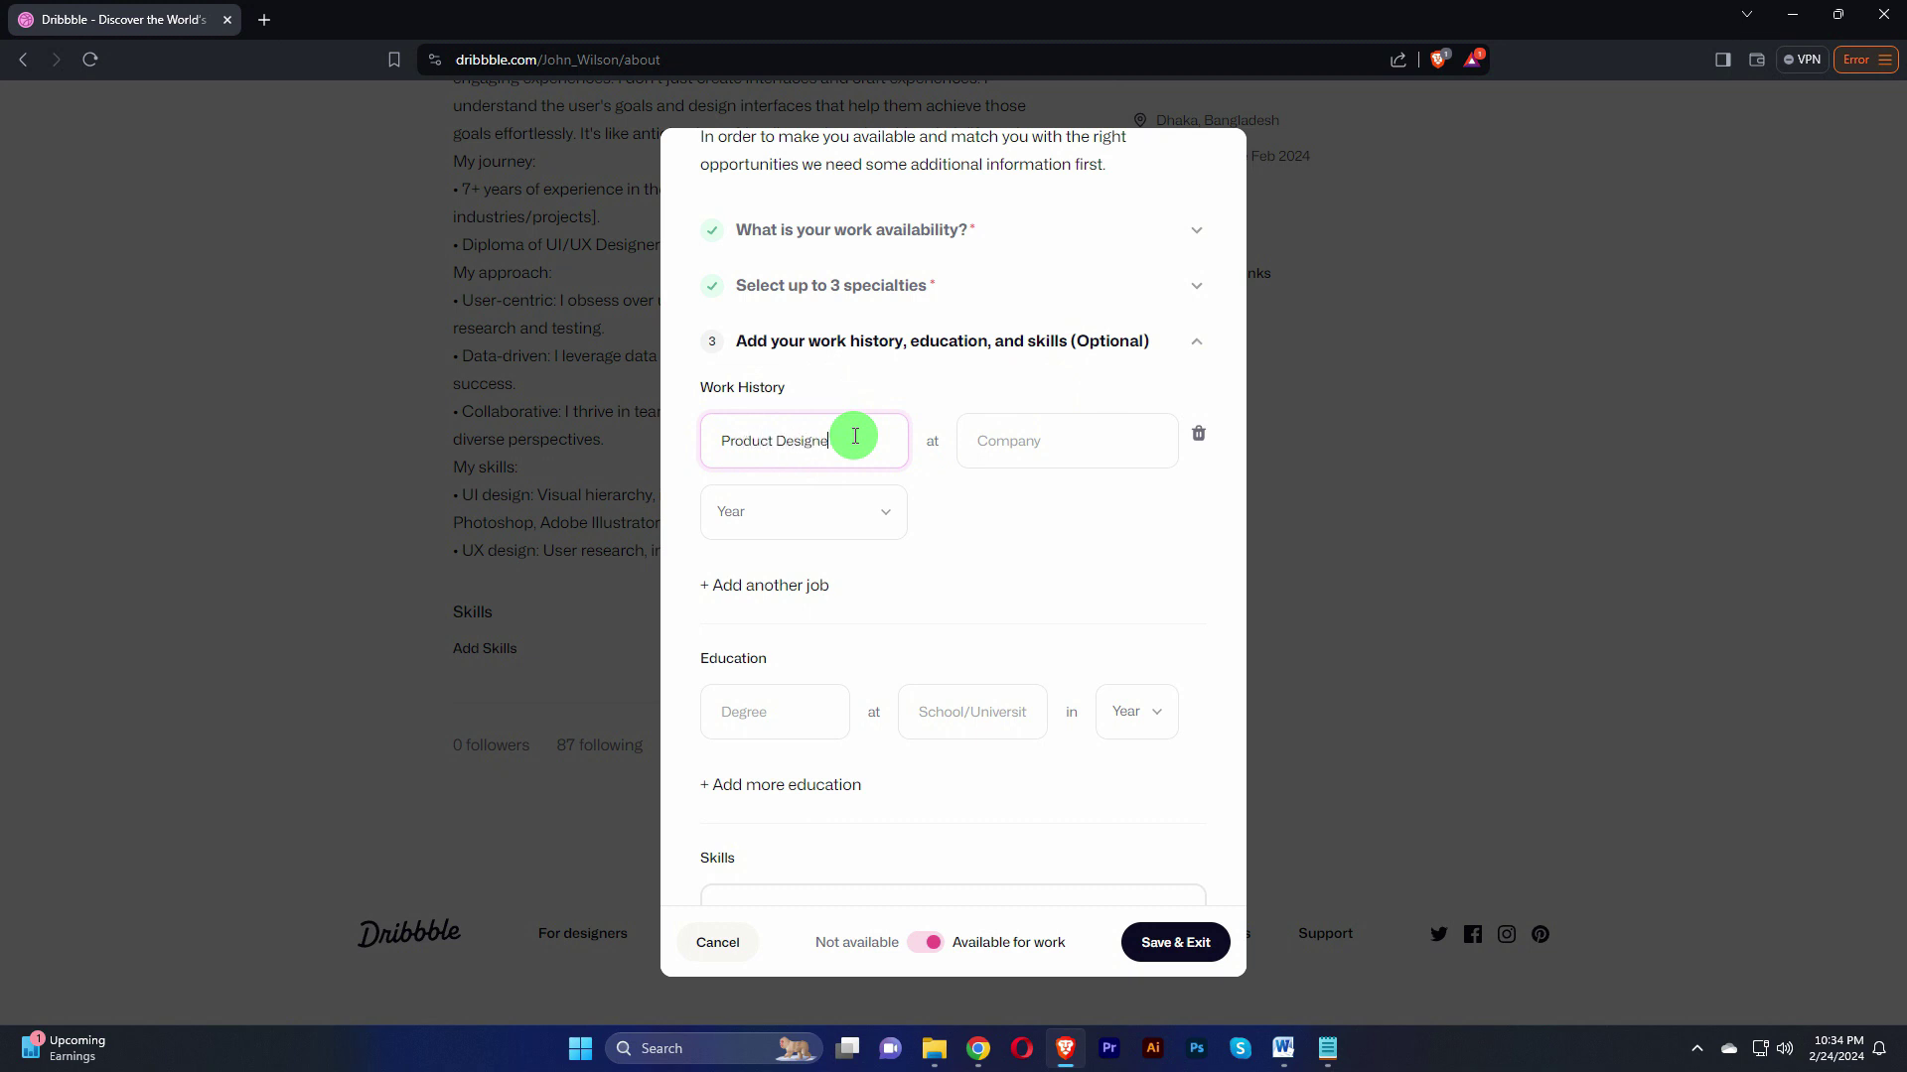
pyautogui.click(1064, 435)
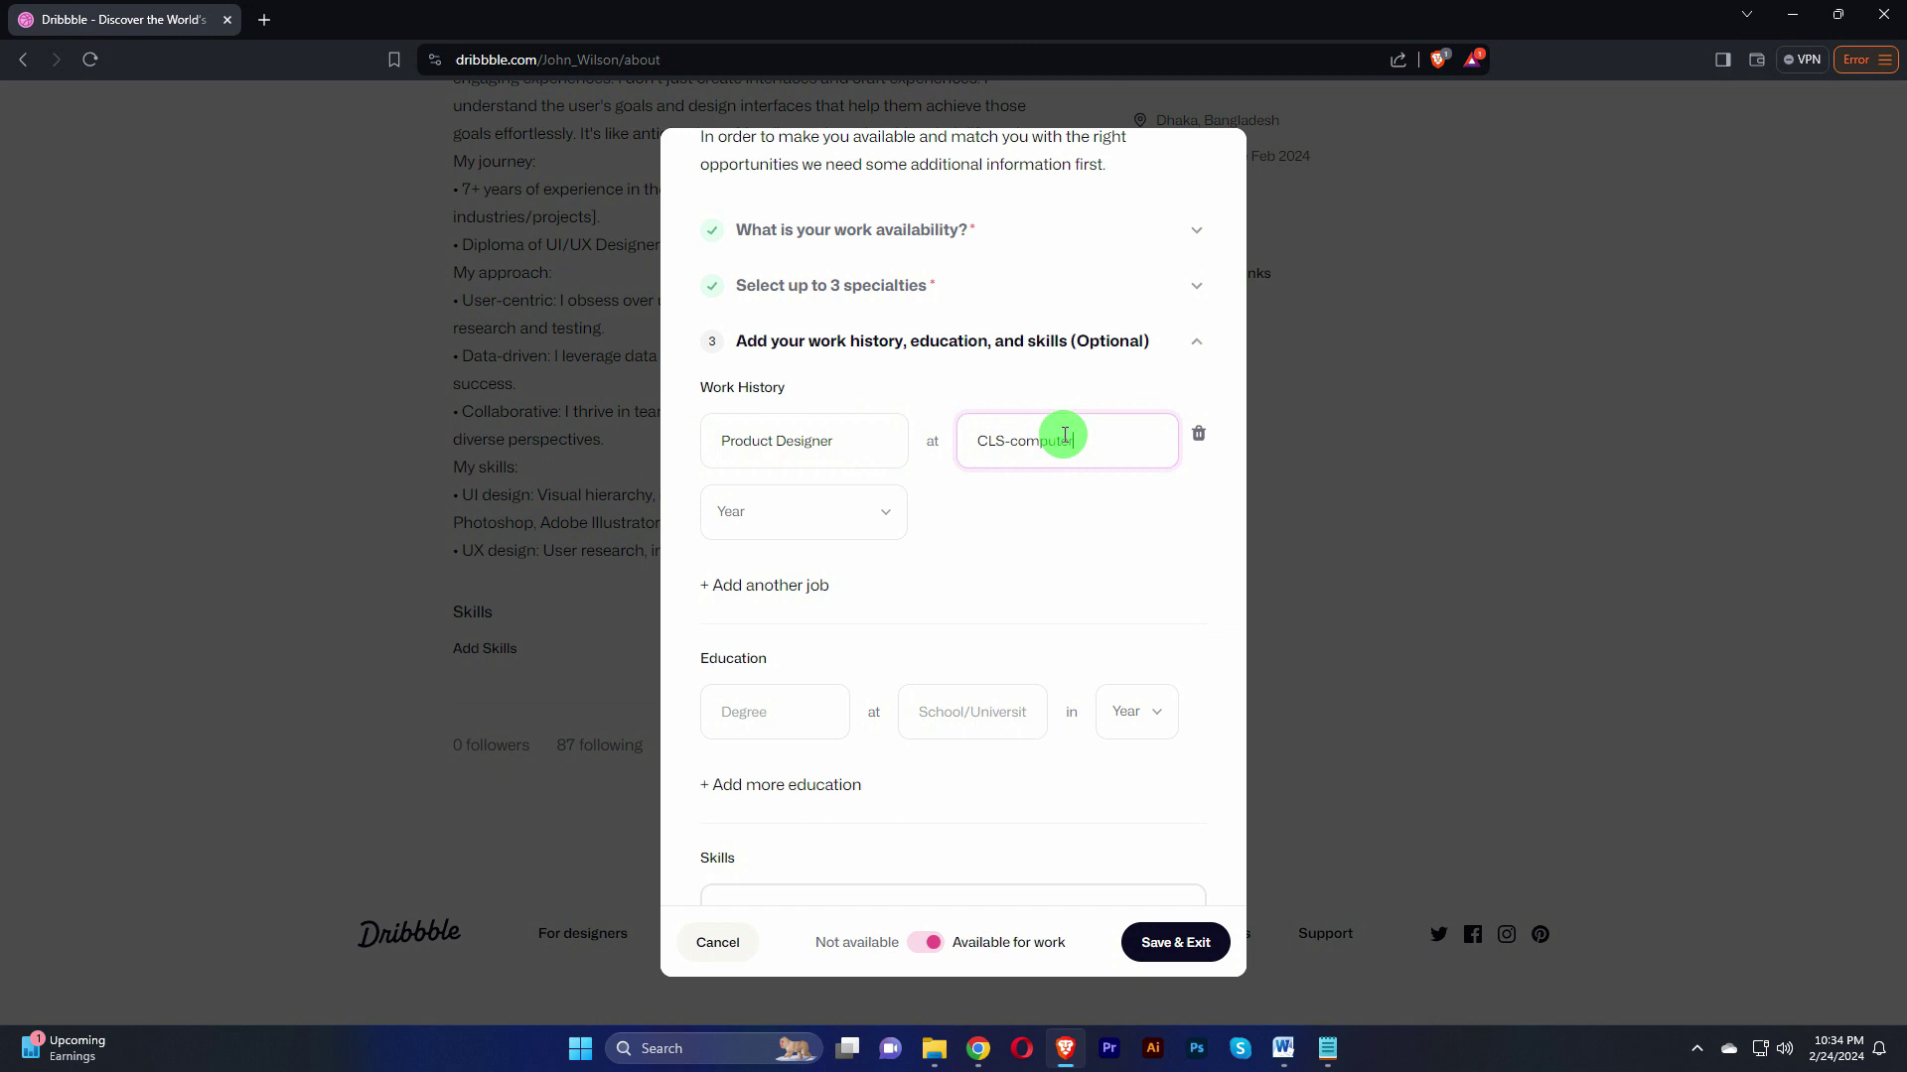
pyautogui.doubleClick(996, 440)
pyautogui.press('BackSpace')
pyautogui.write('cls')
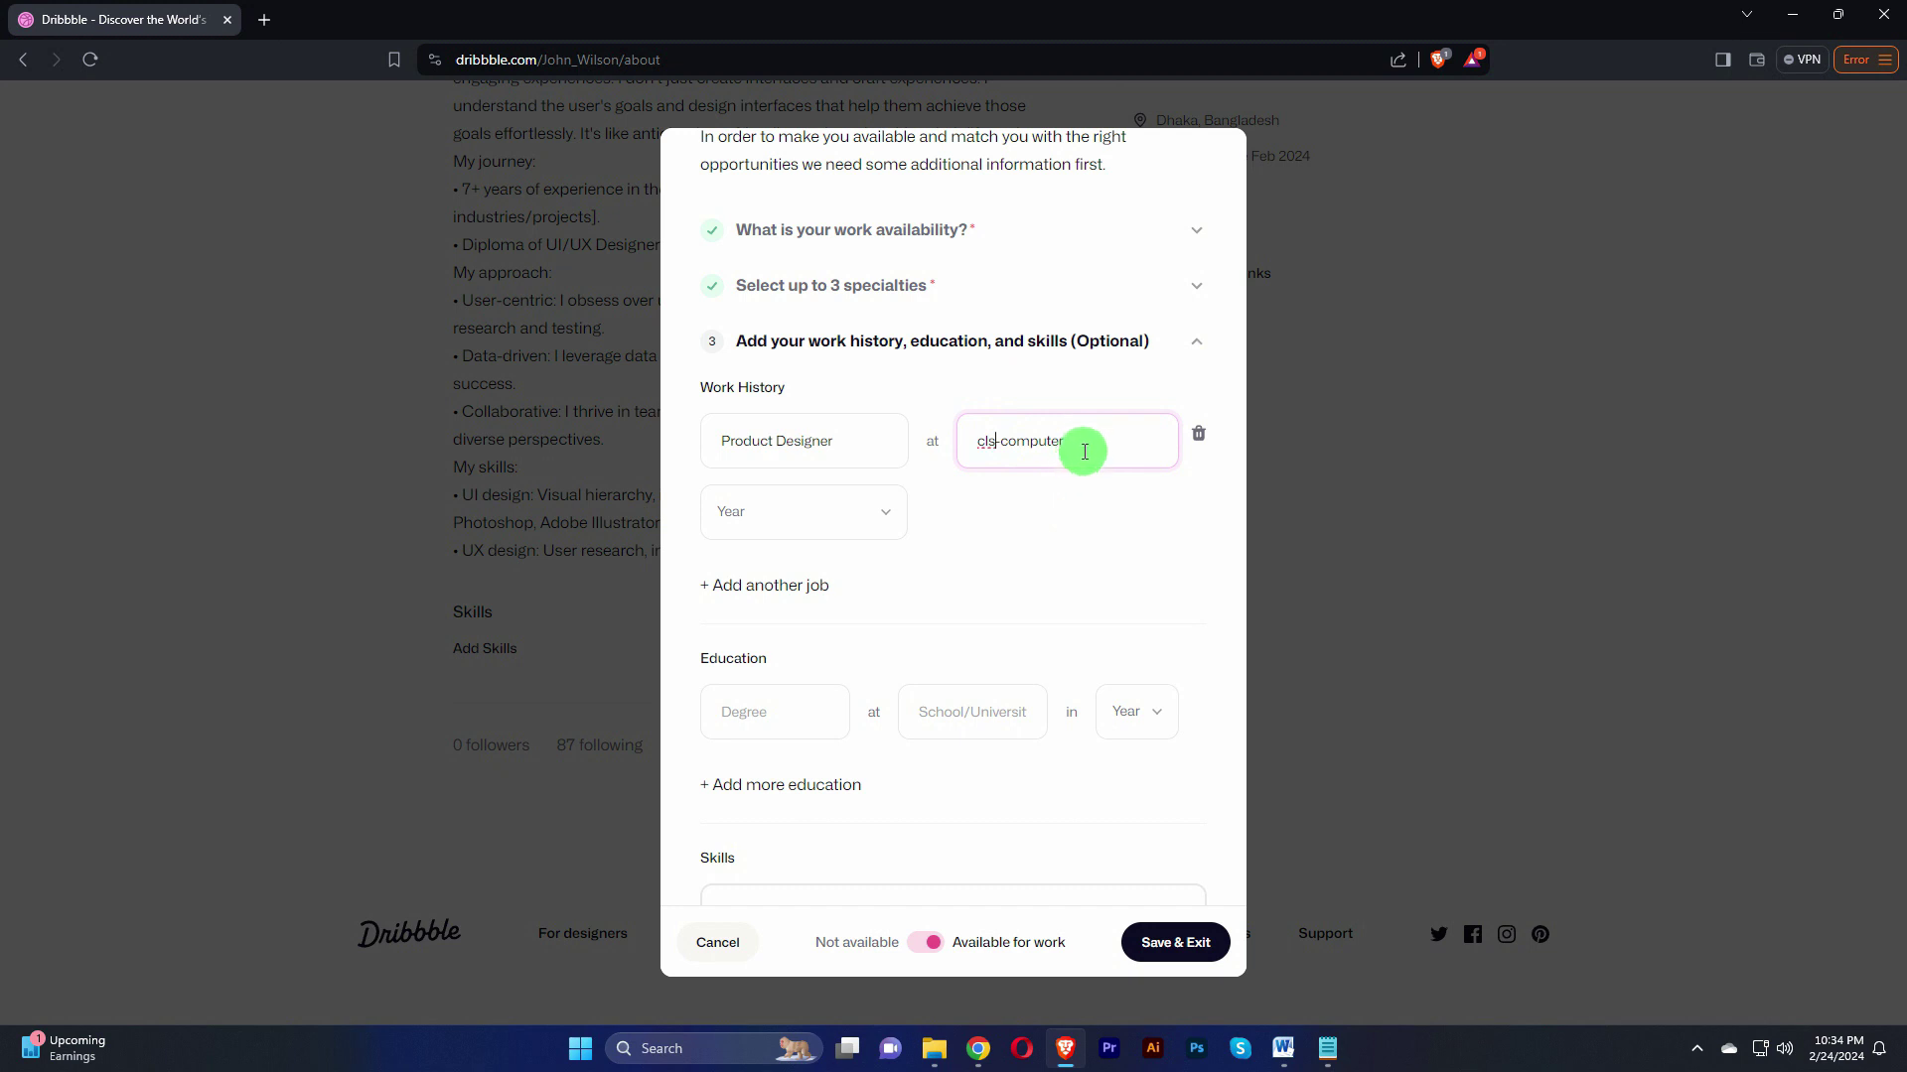
pyautogui.click(874, 515)
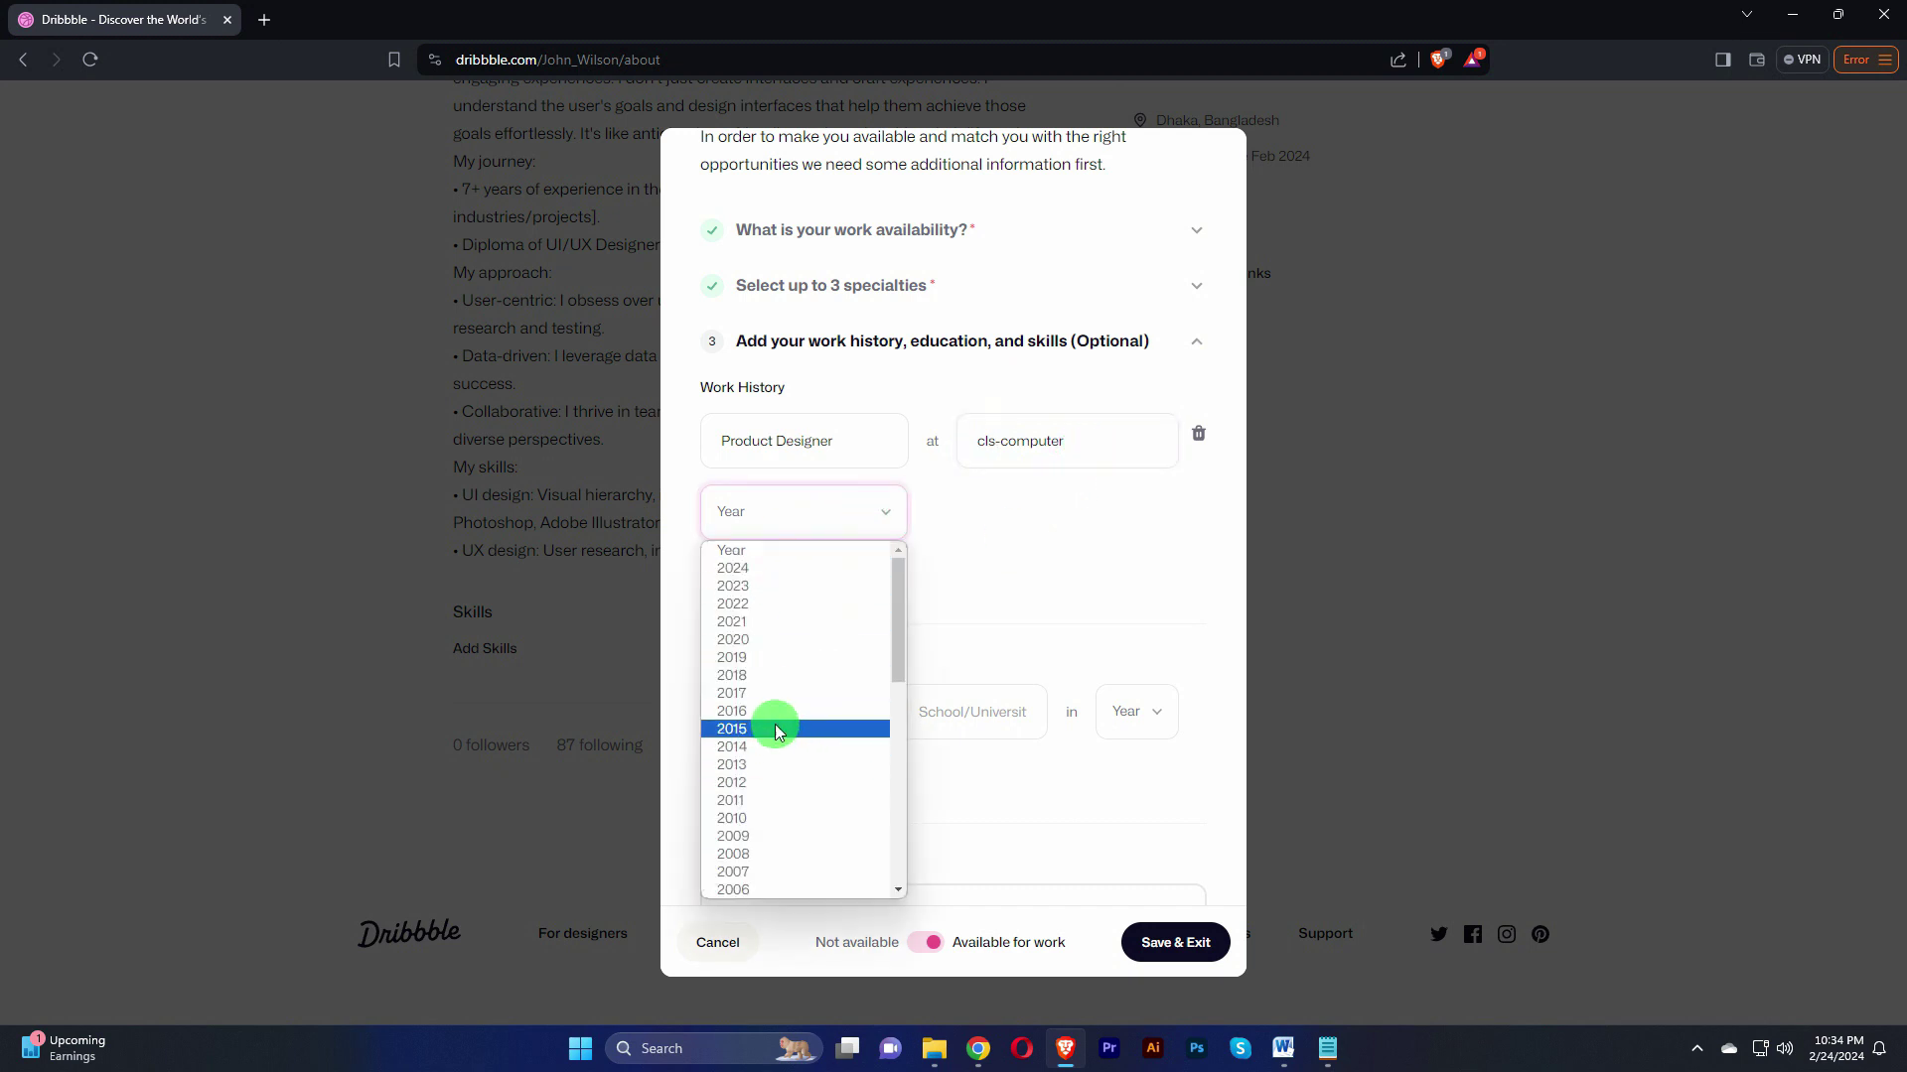
pyautogui.click(760, 695)
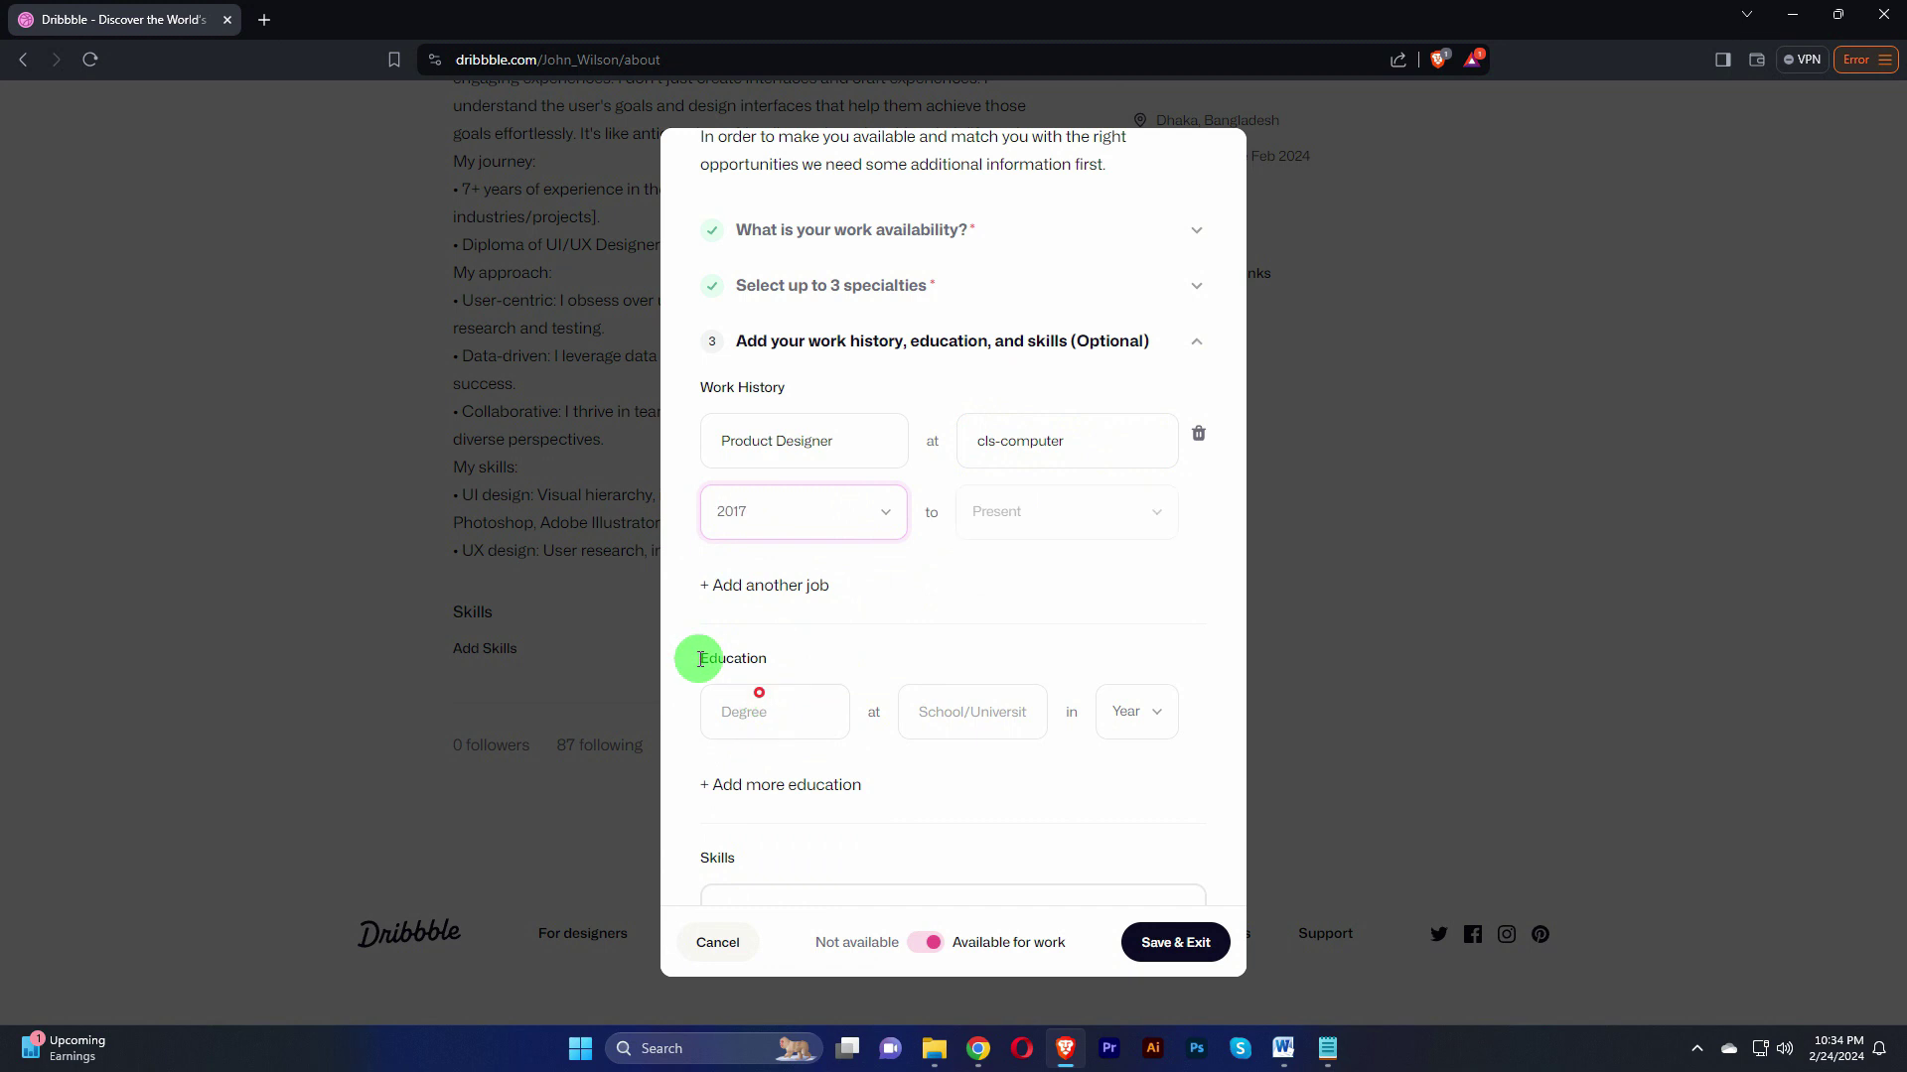
pyautogui.click(1140, 516)
pyautogui.click(1128, 513)
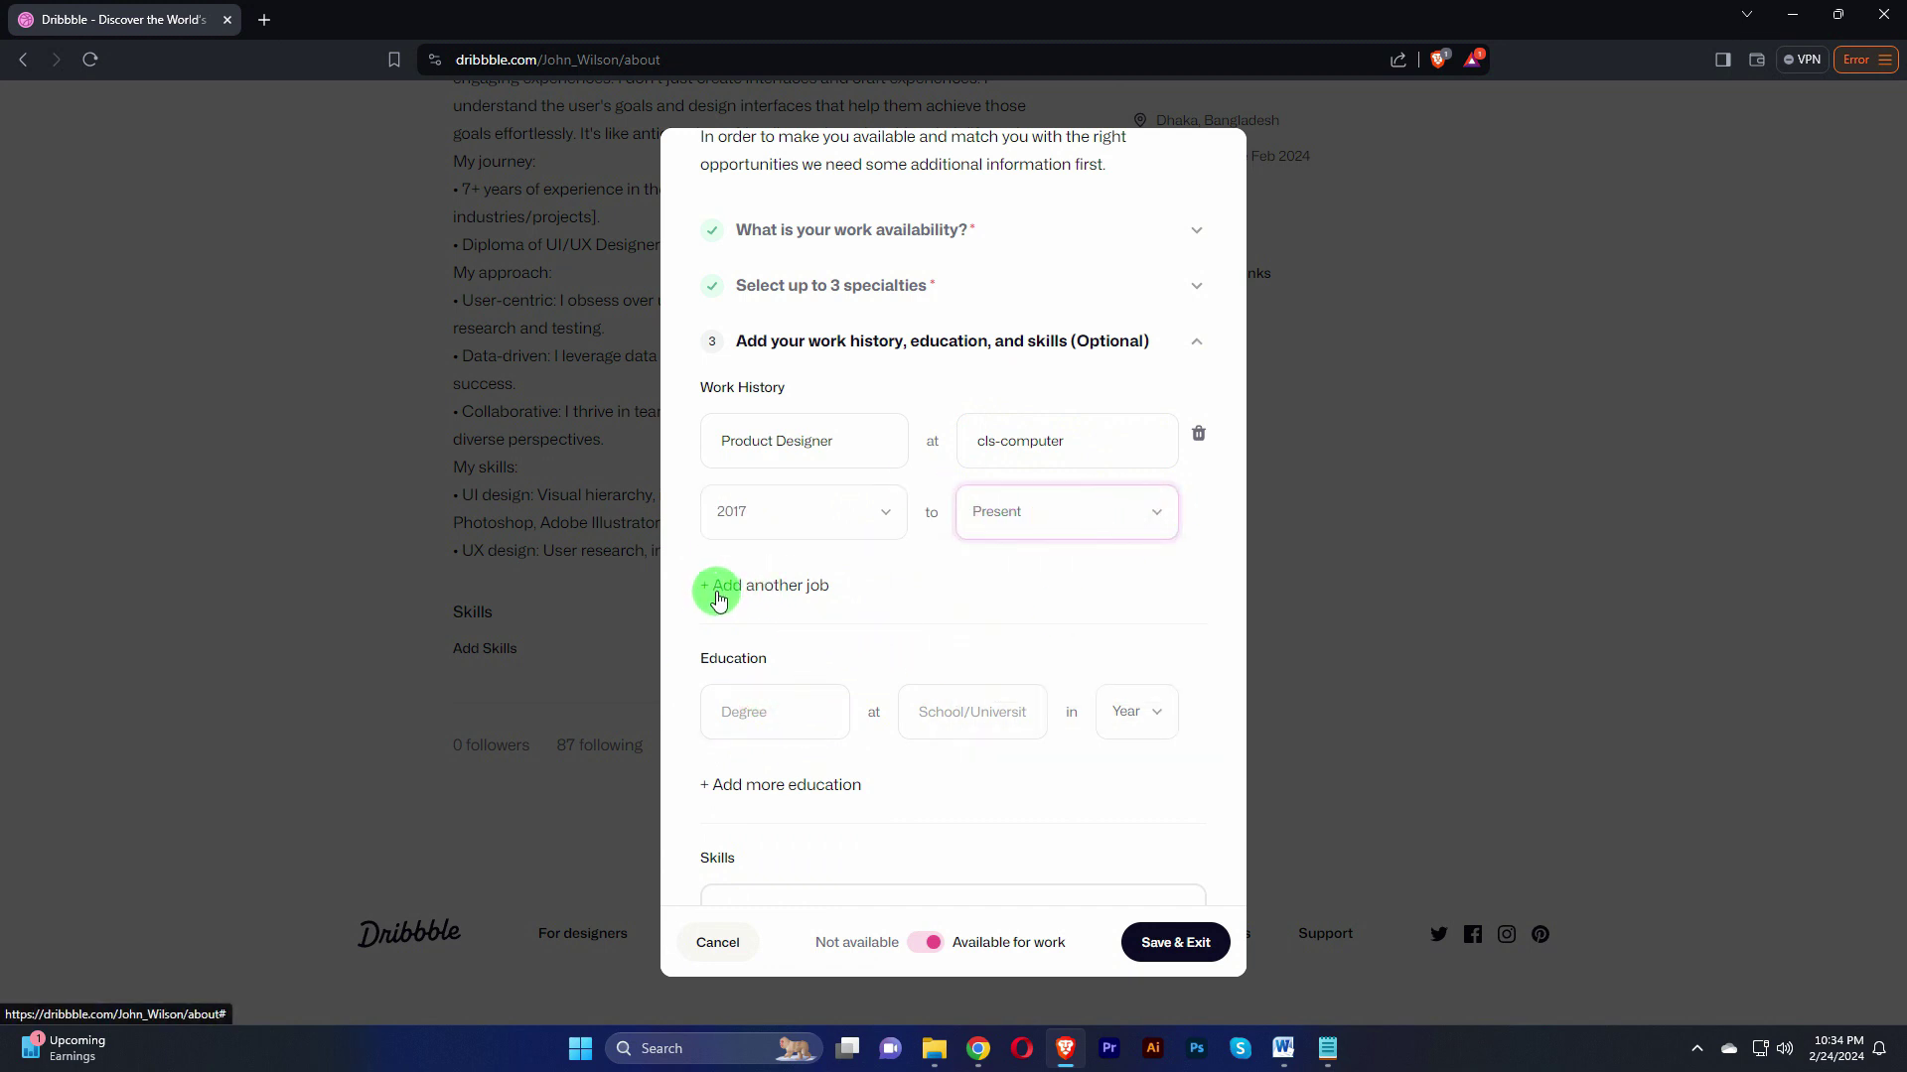
# Step: Fill in education with degree MBA, school National University, and year 2016
pyautogui.scroll(-1, 832, 633)
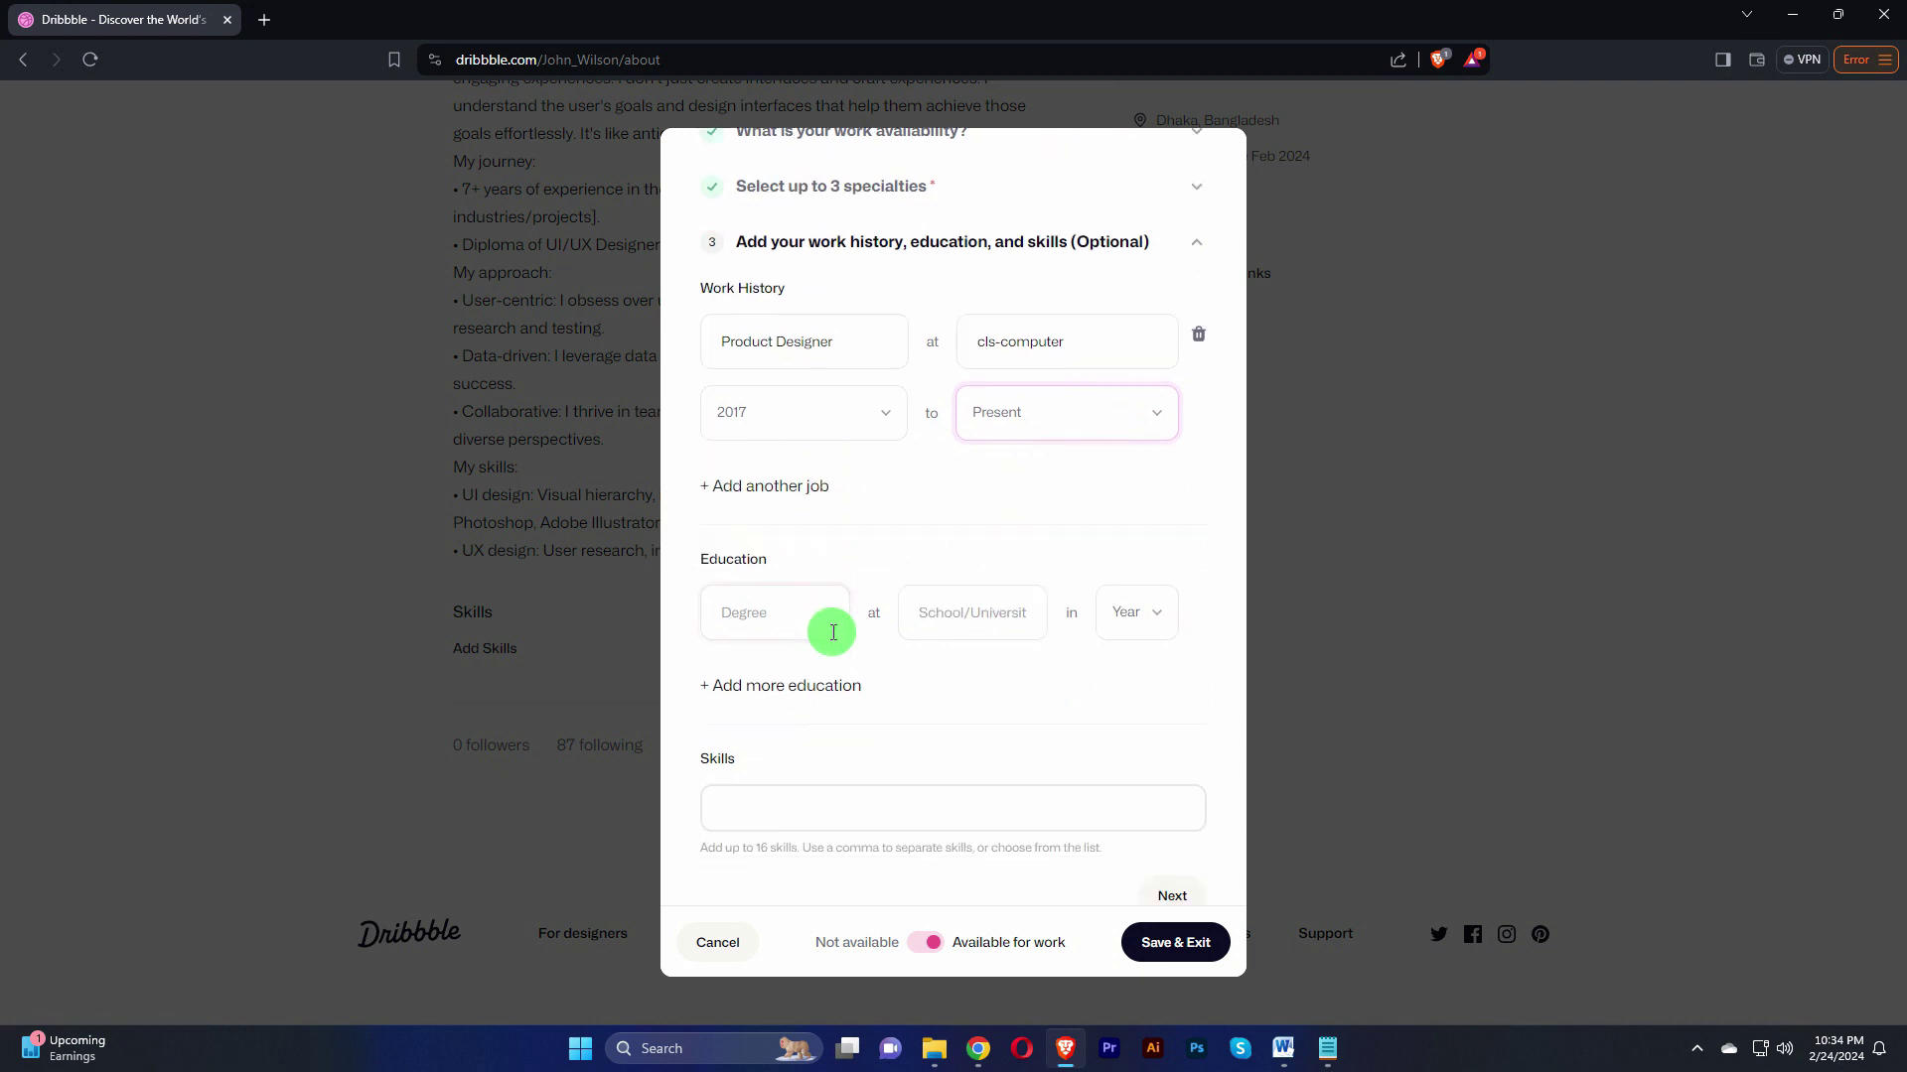
pyautogui.click(796, 611)
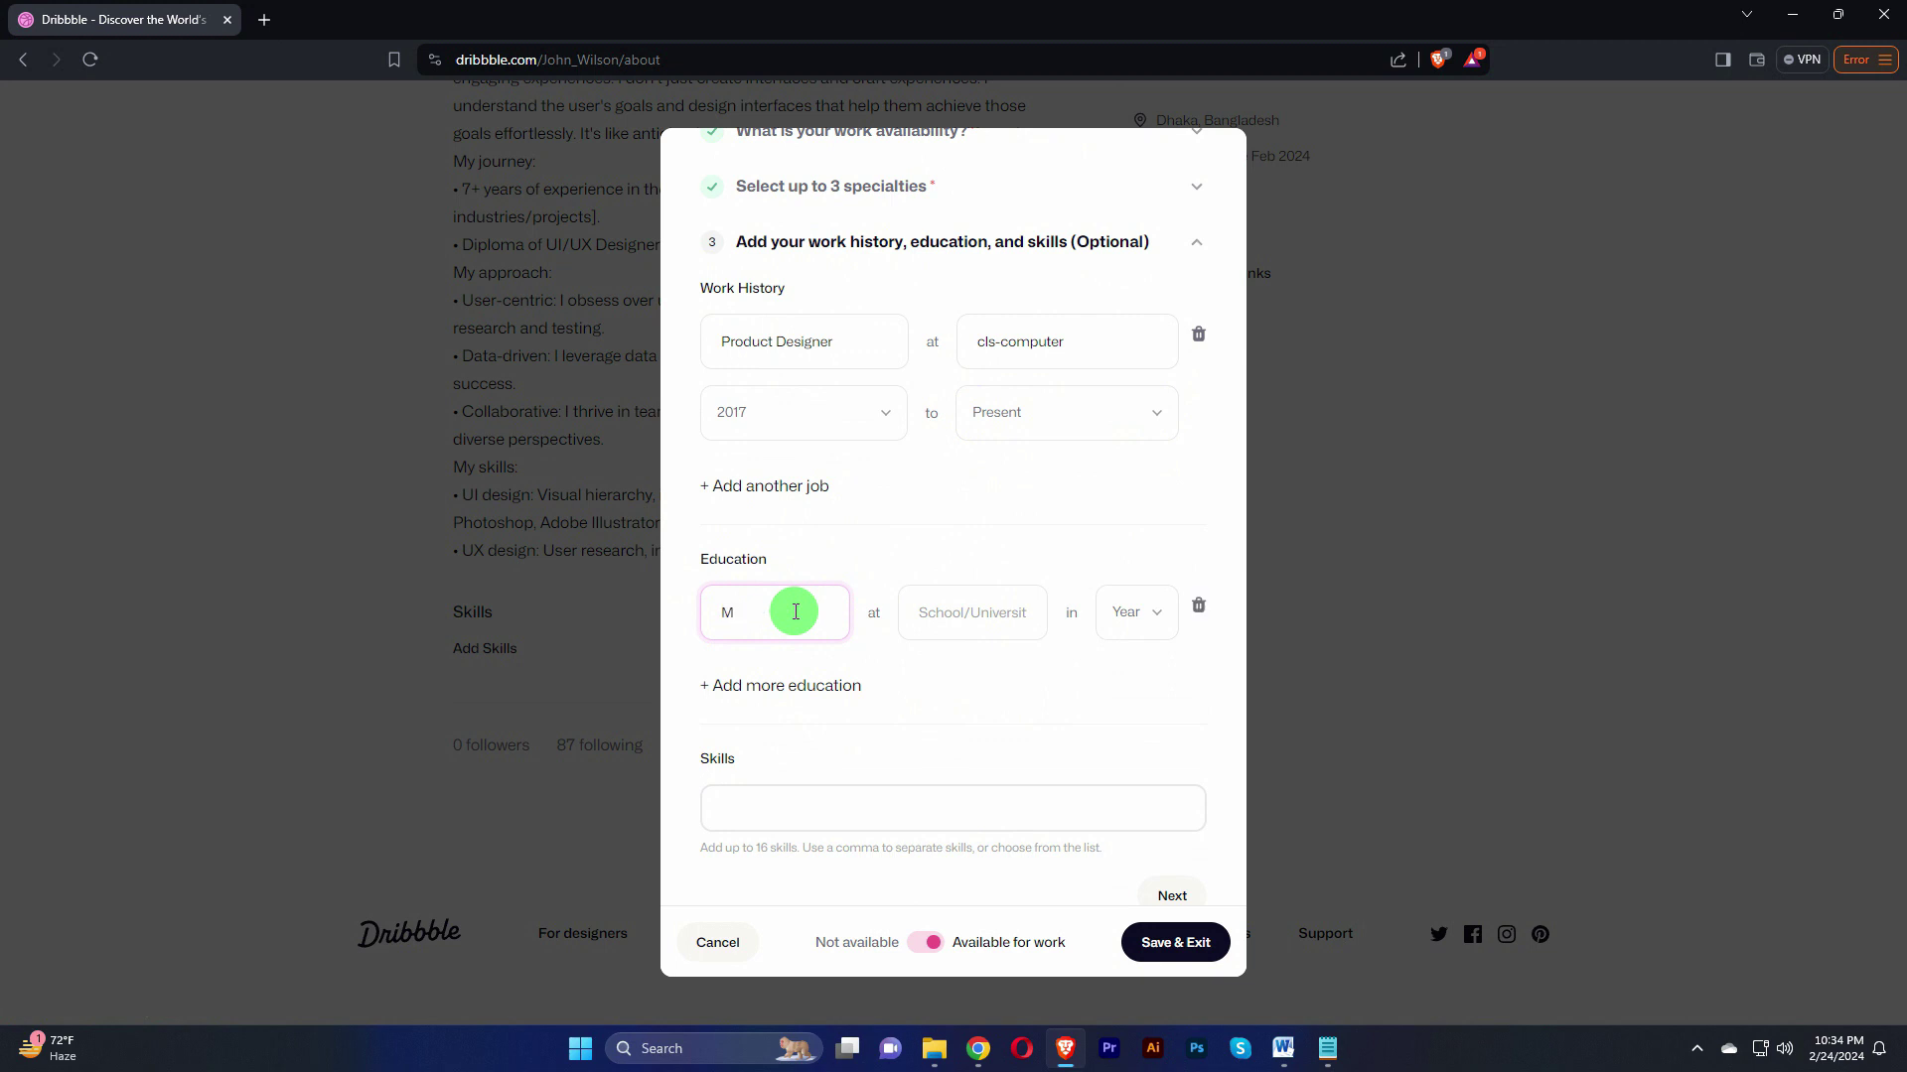
pyautogui.click(981, 623)
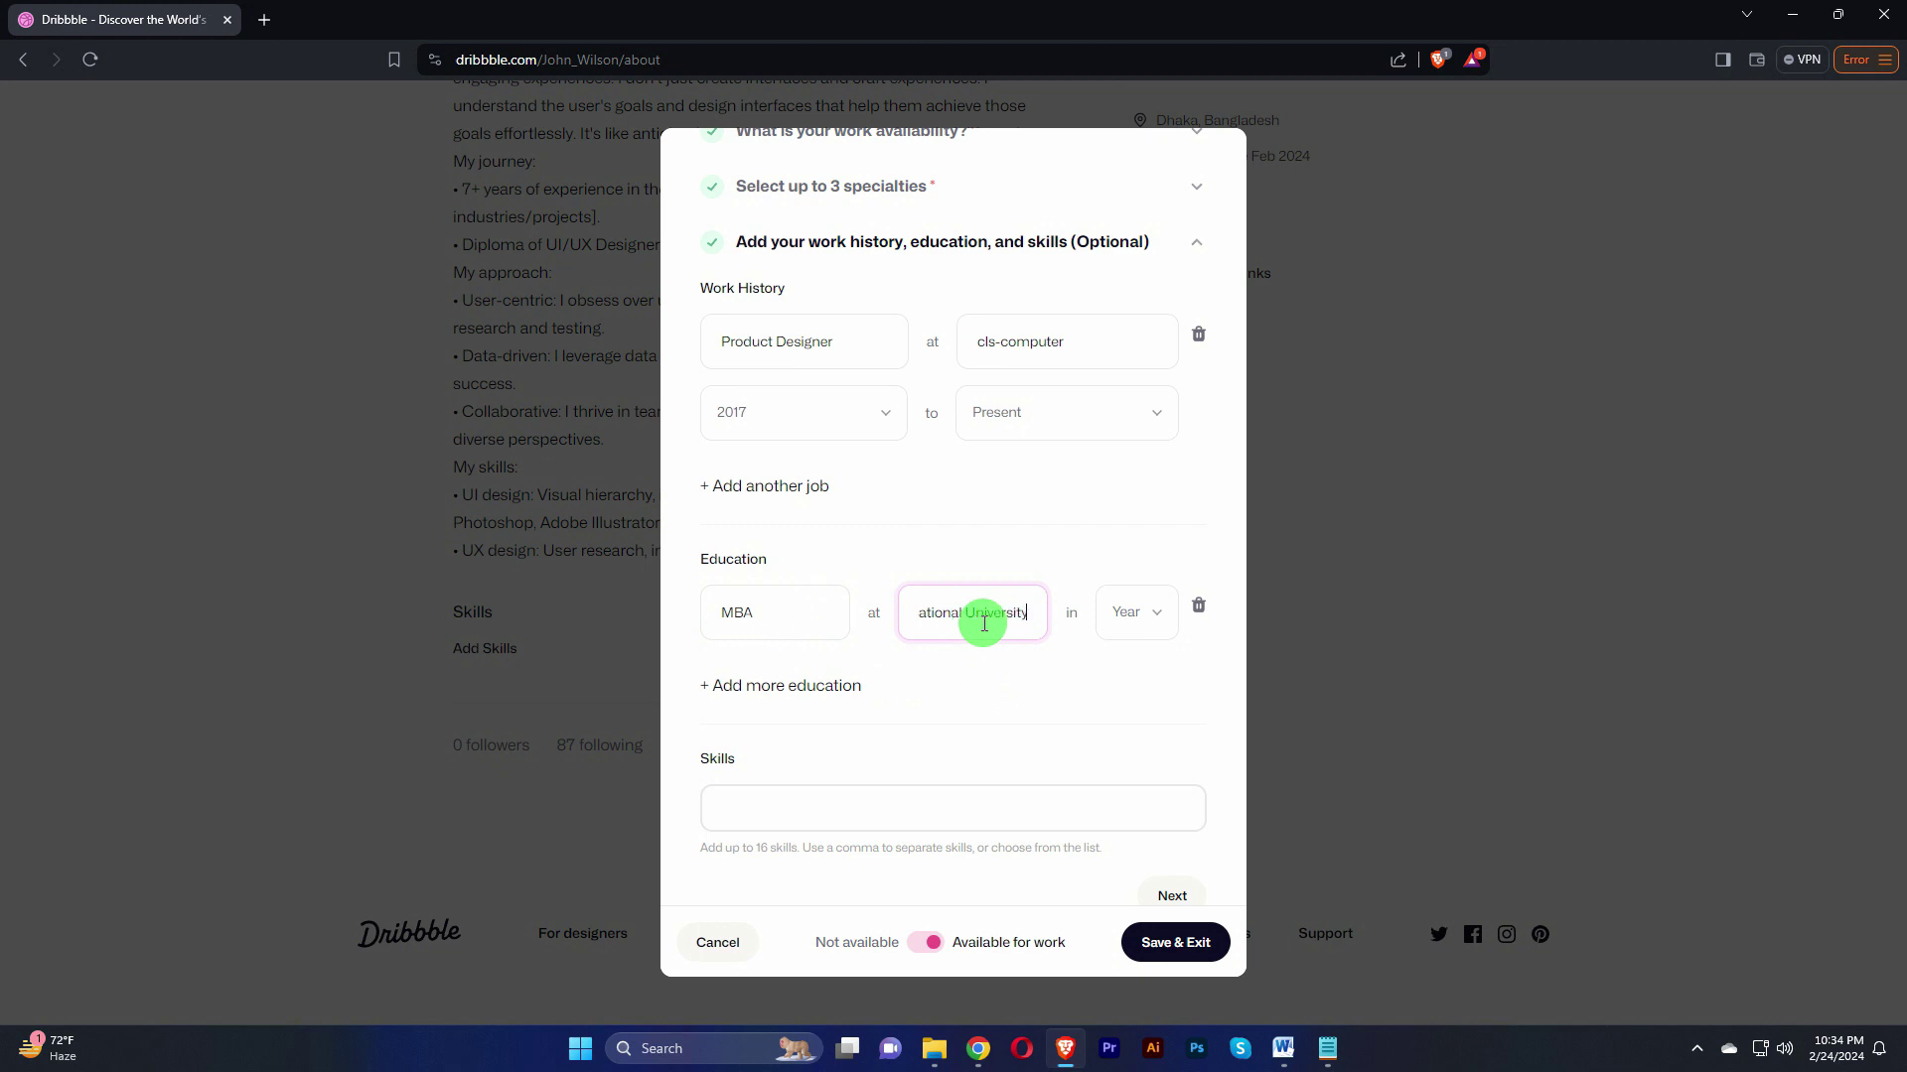
pyautogui.click(1160, 620)
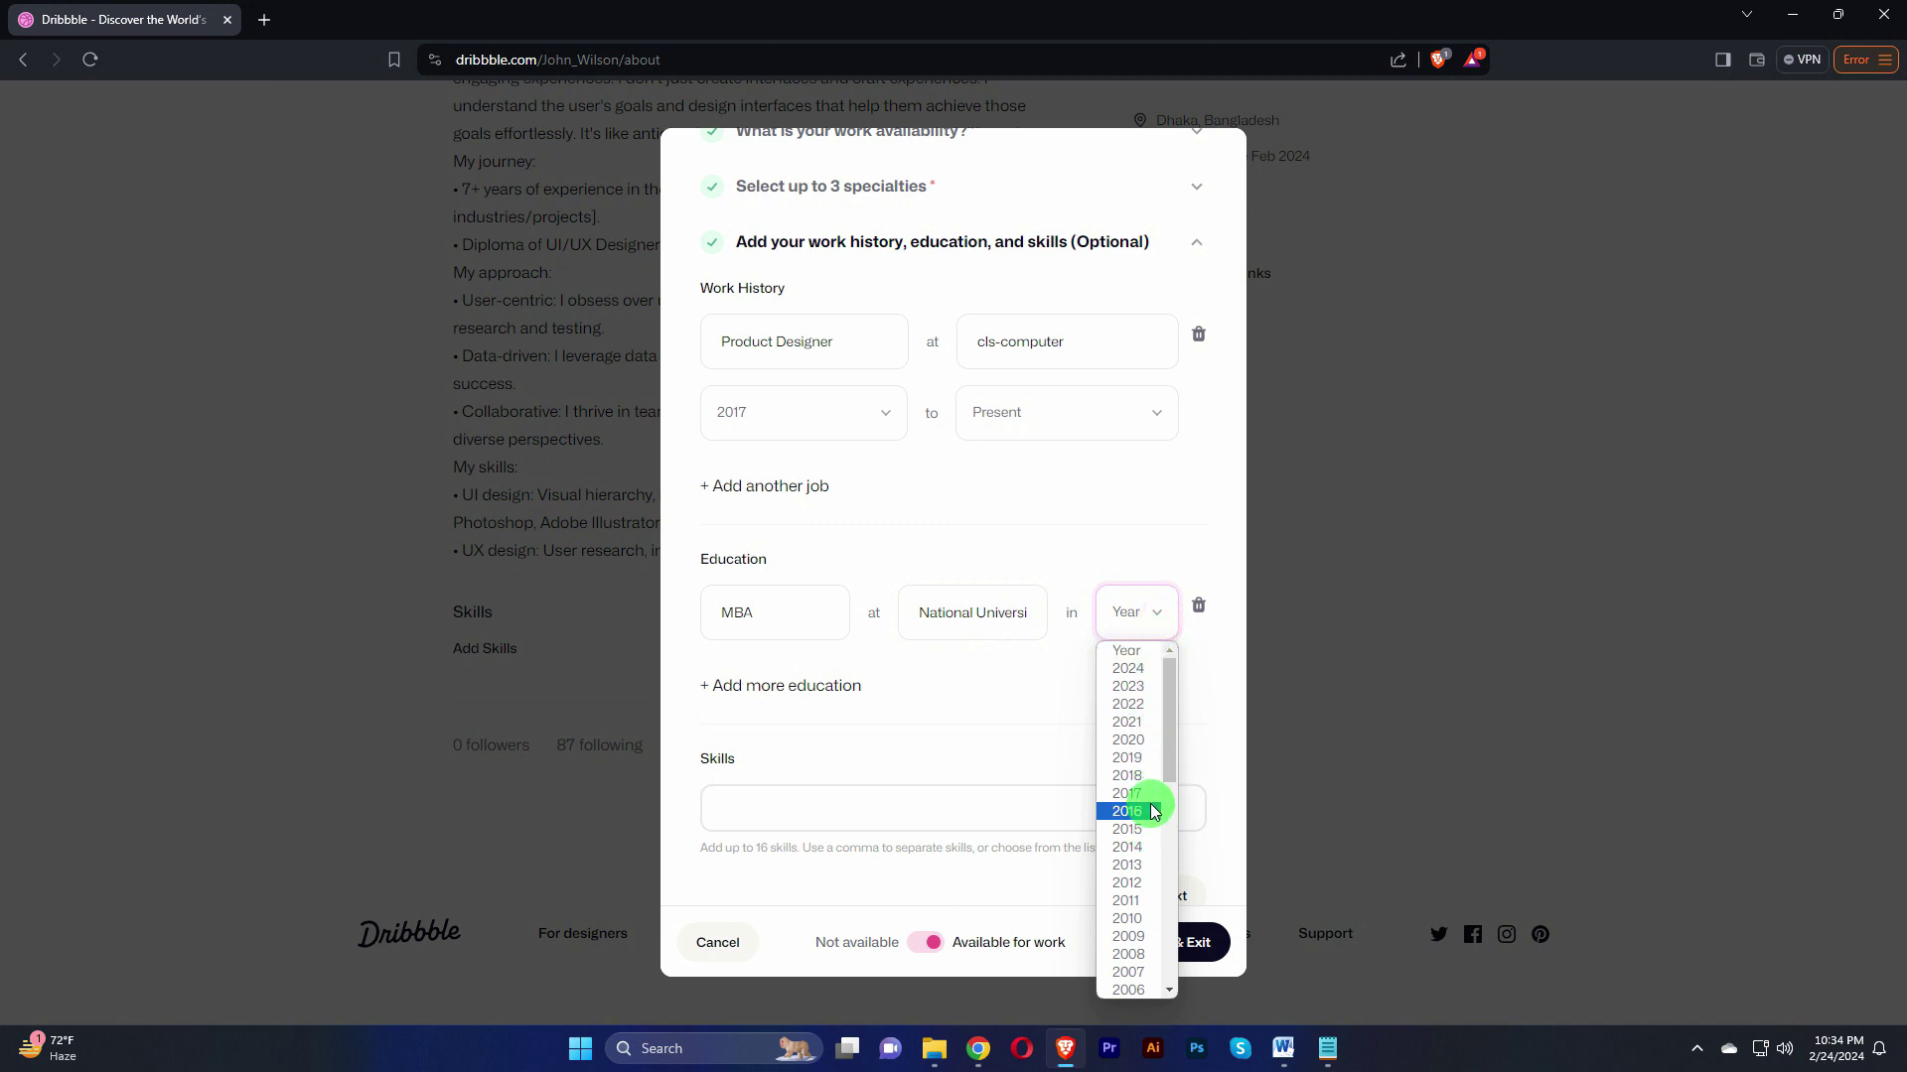
pyautogui.click(1128, 811)
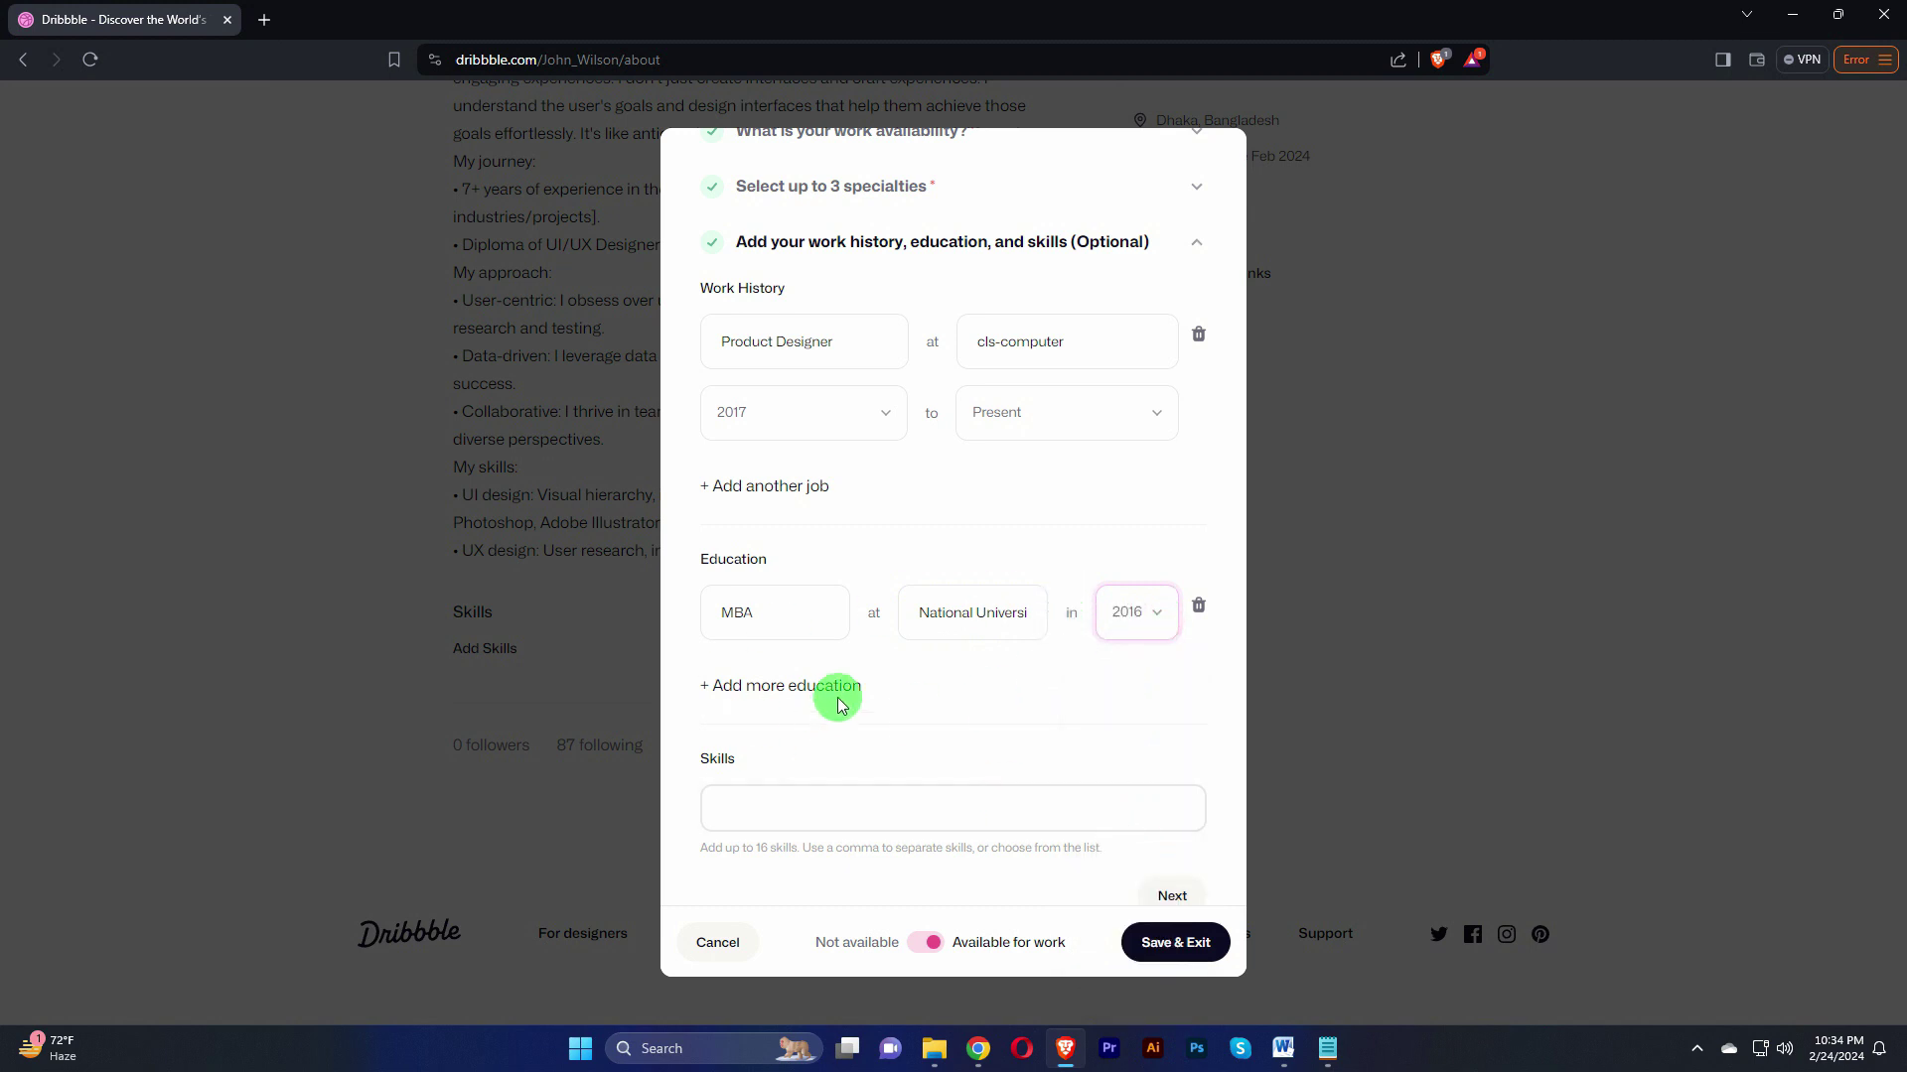
pyautogui.scroll(-1, 830, 707)
pyautogui.click(775, 757)
# Step: Add skills Figma, adobe illustrator, adobe, adobe premiere pro and web design, then click Next
pyautogui.click(807, 752)
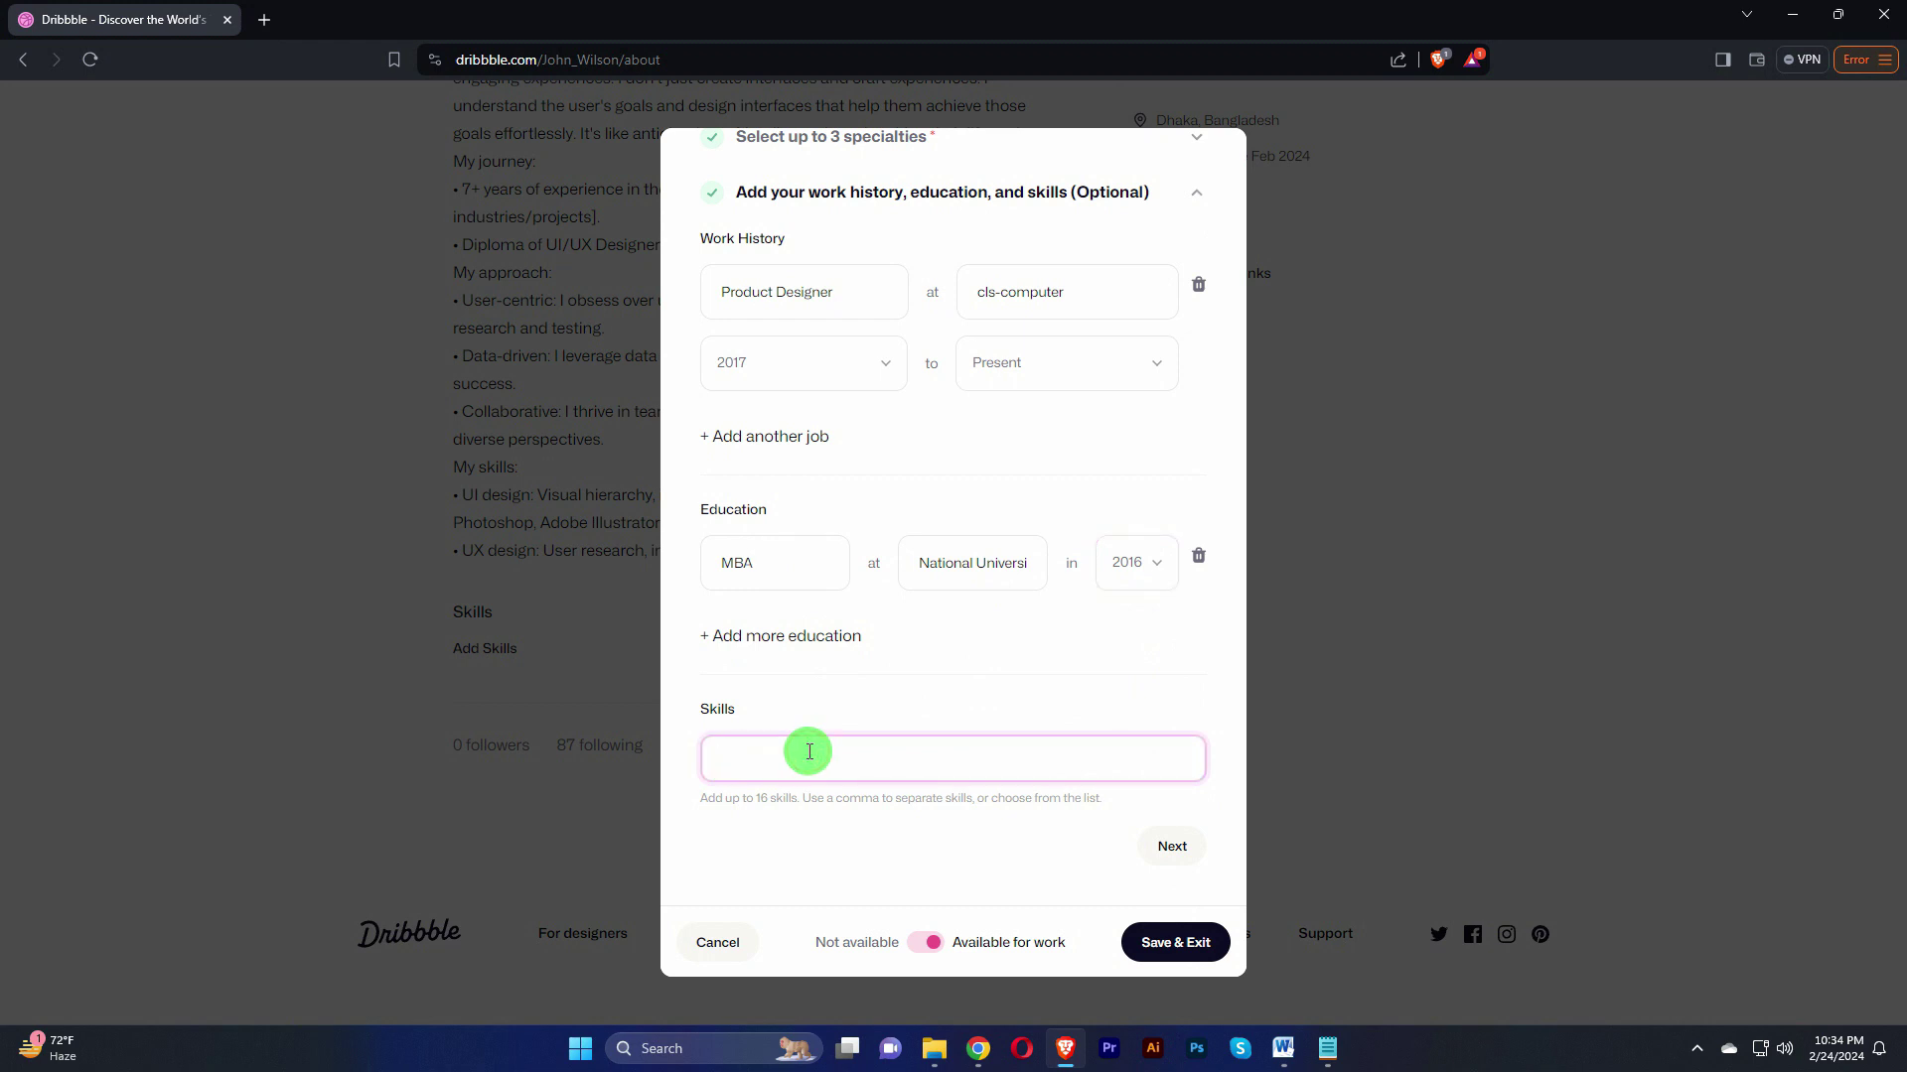
pyautogui.write('Figma')
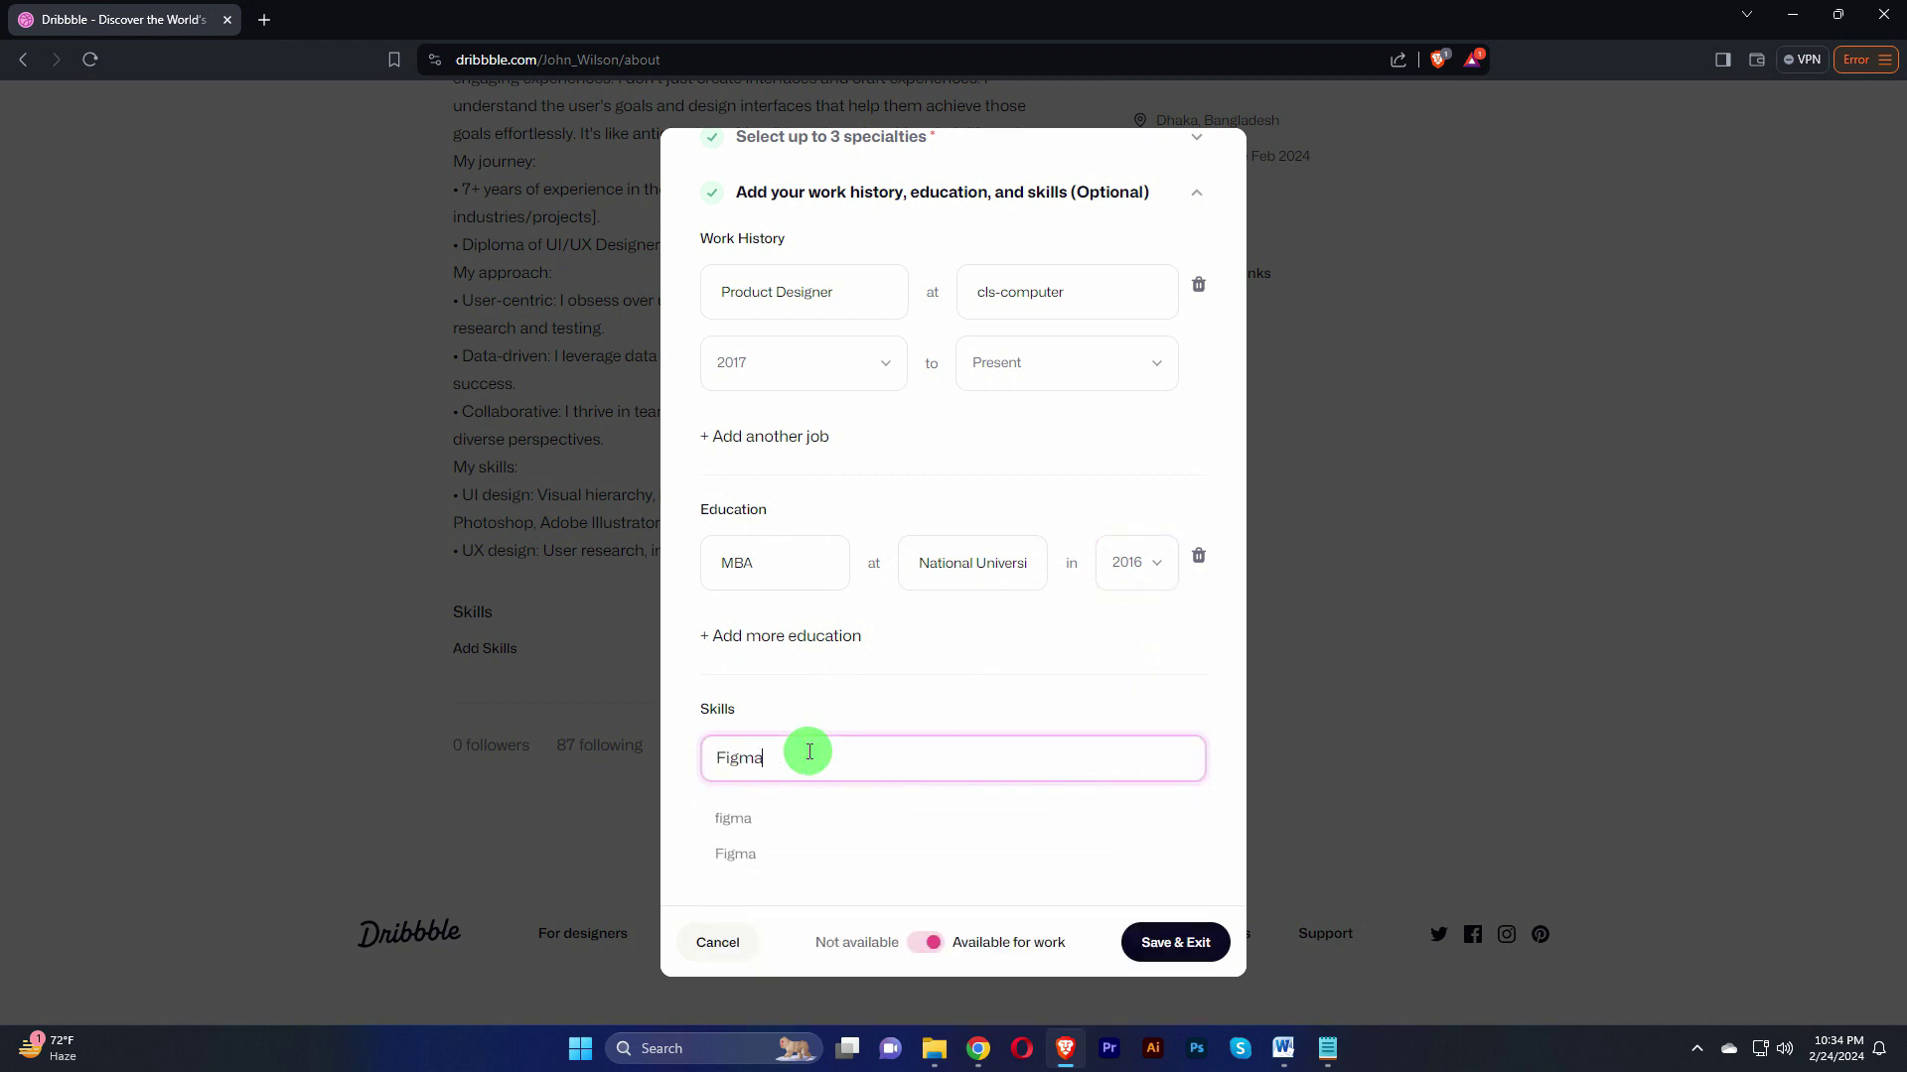
pyautogui.click(746, 851)
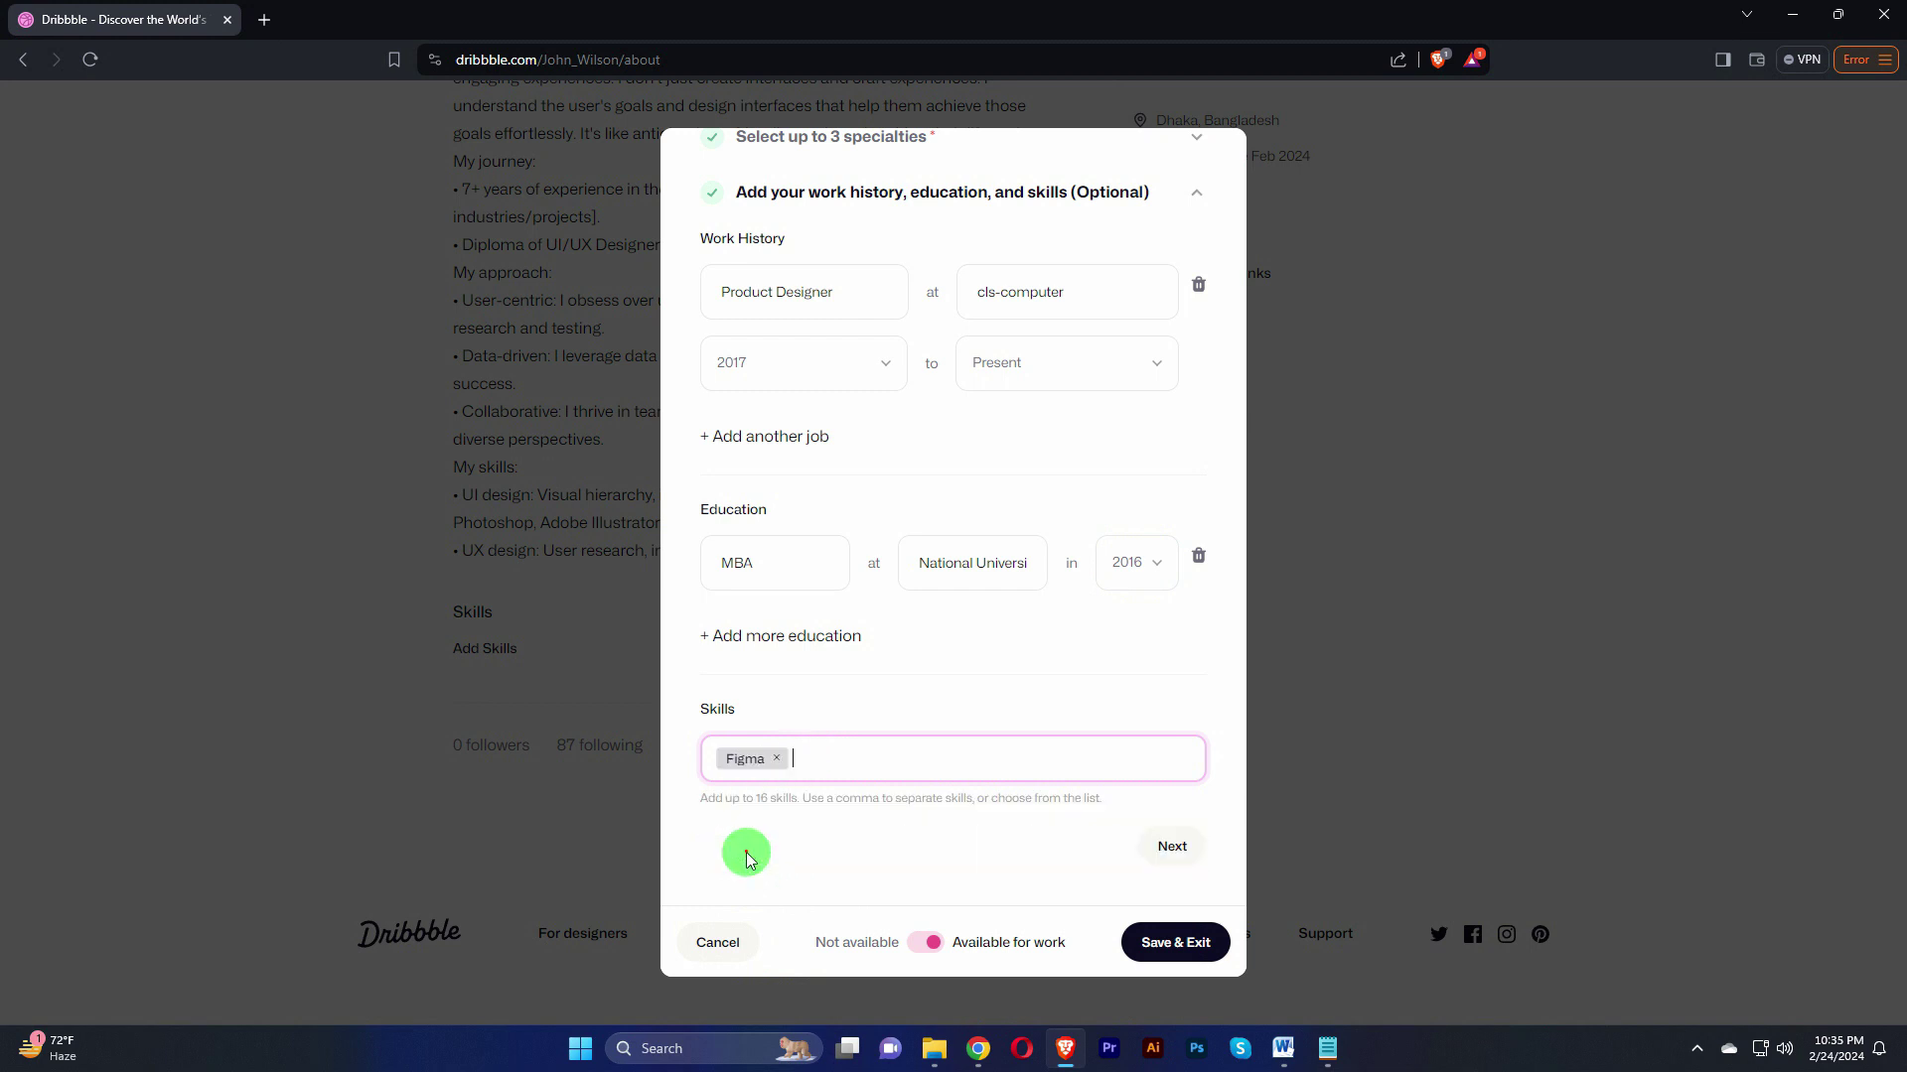
pyautogui.write('illust')
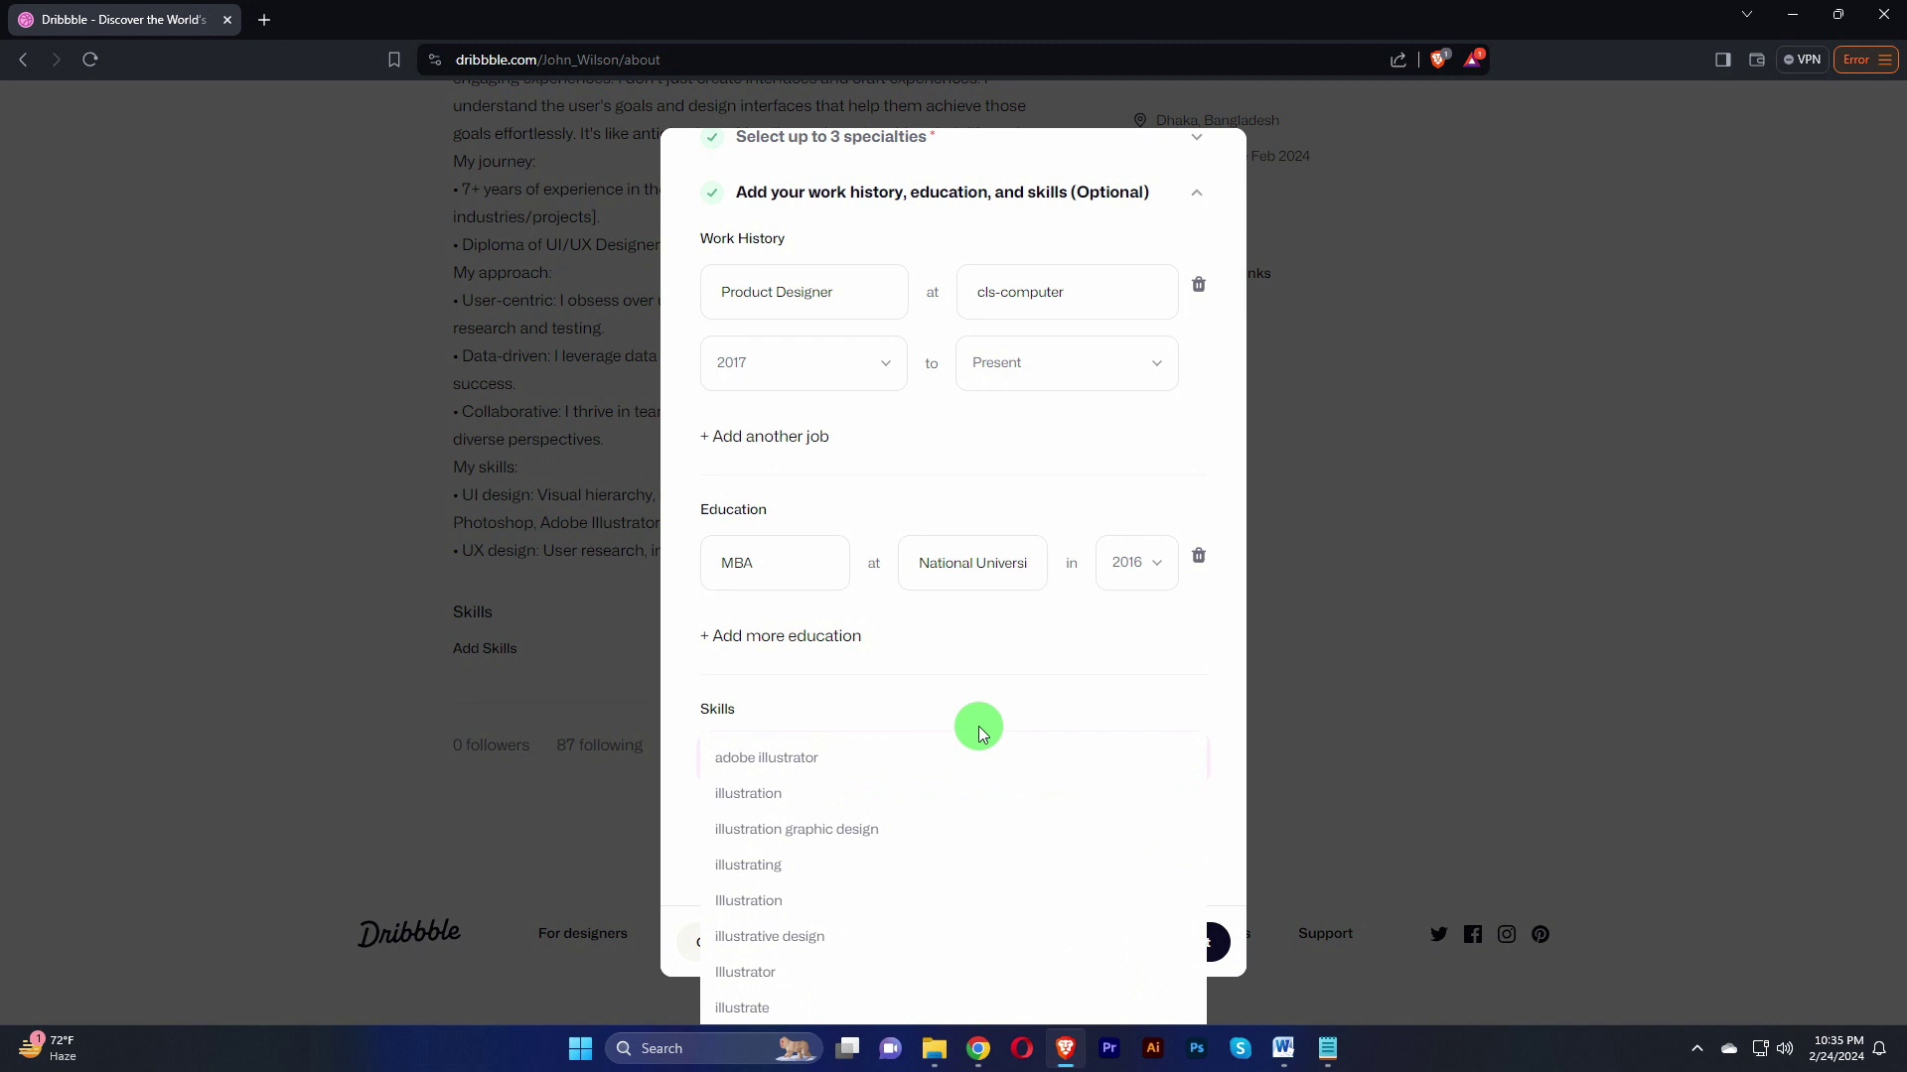
pyautogui.click(822, 762)
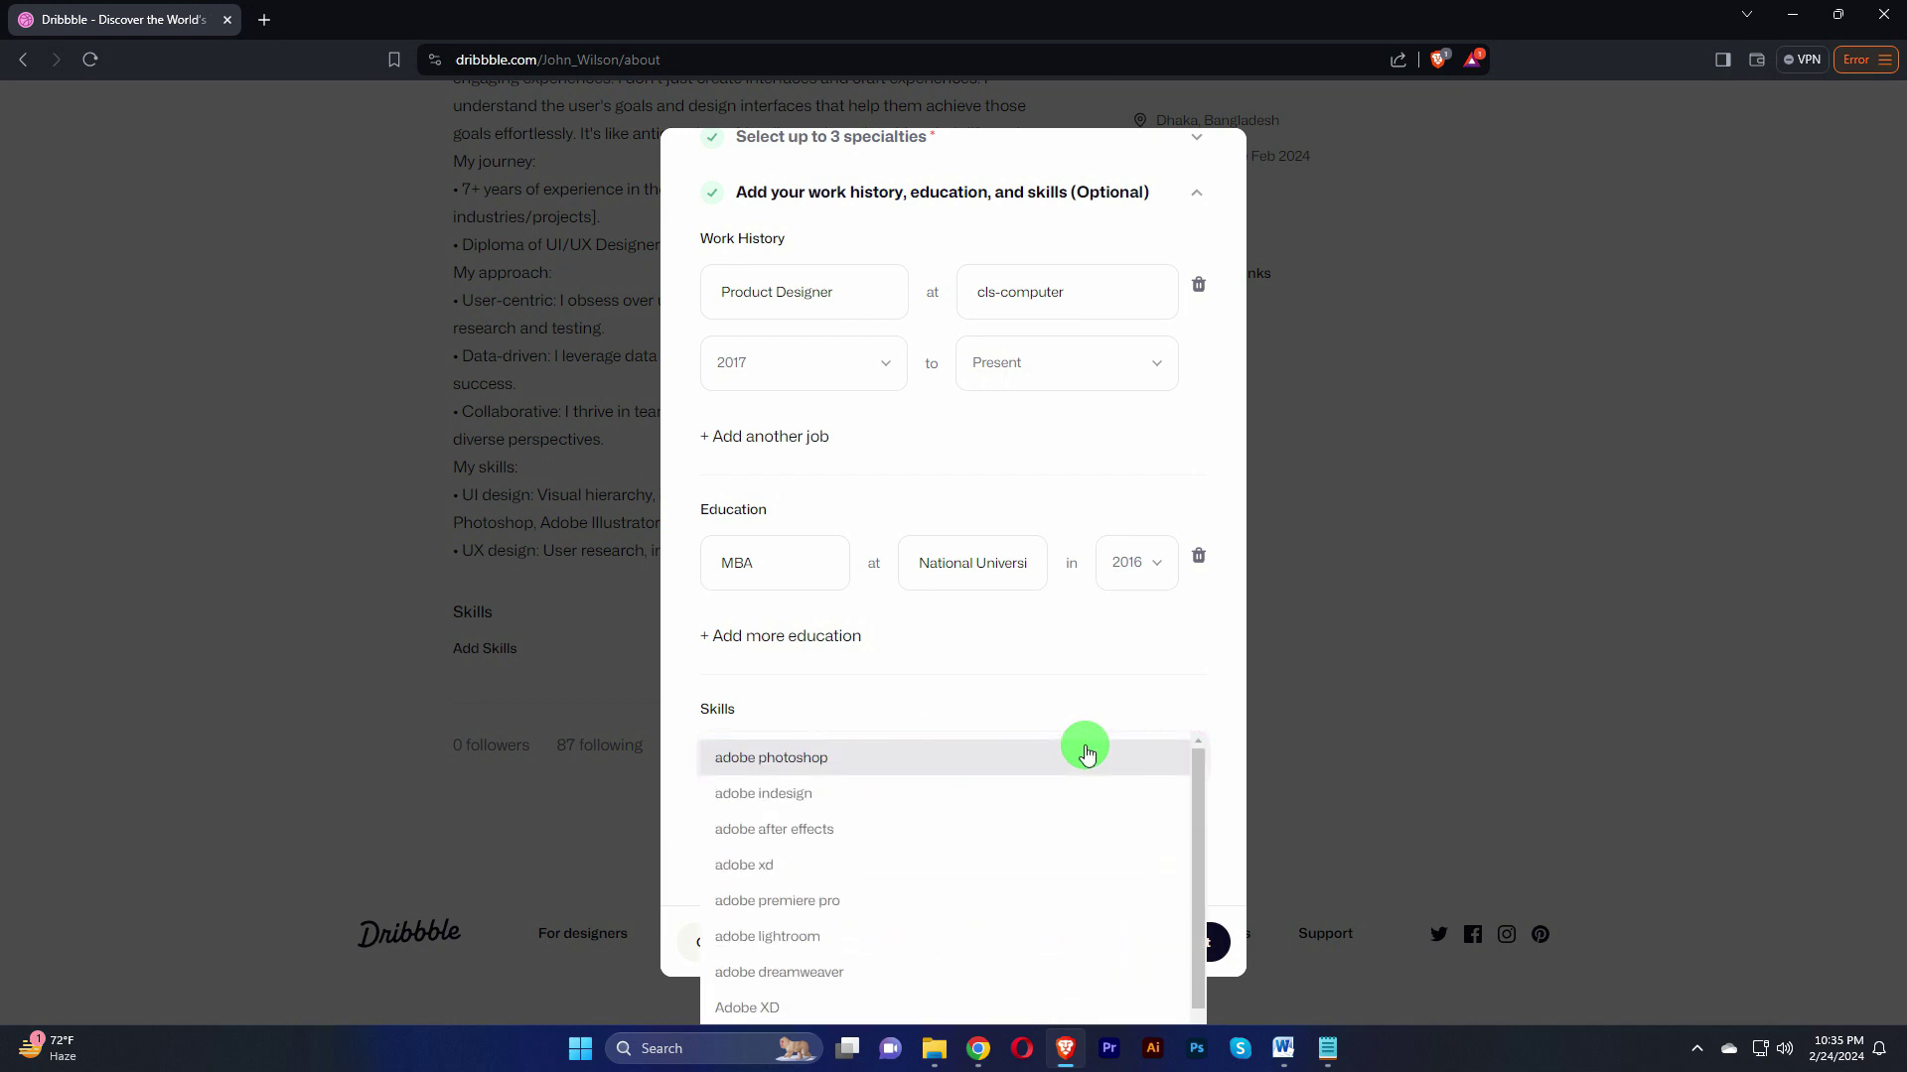
pyautogui.click(1039, 737)
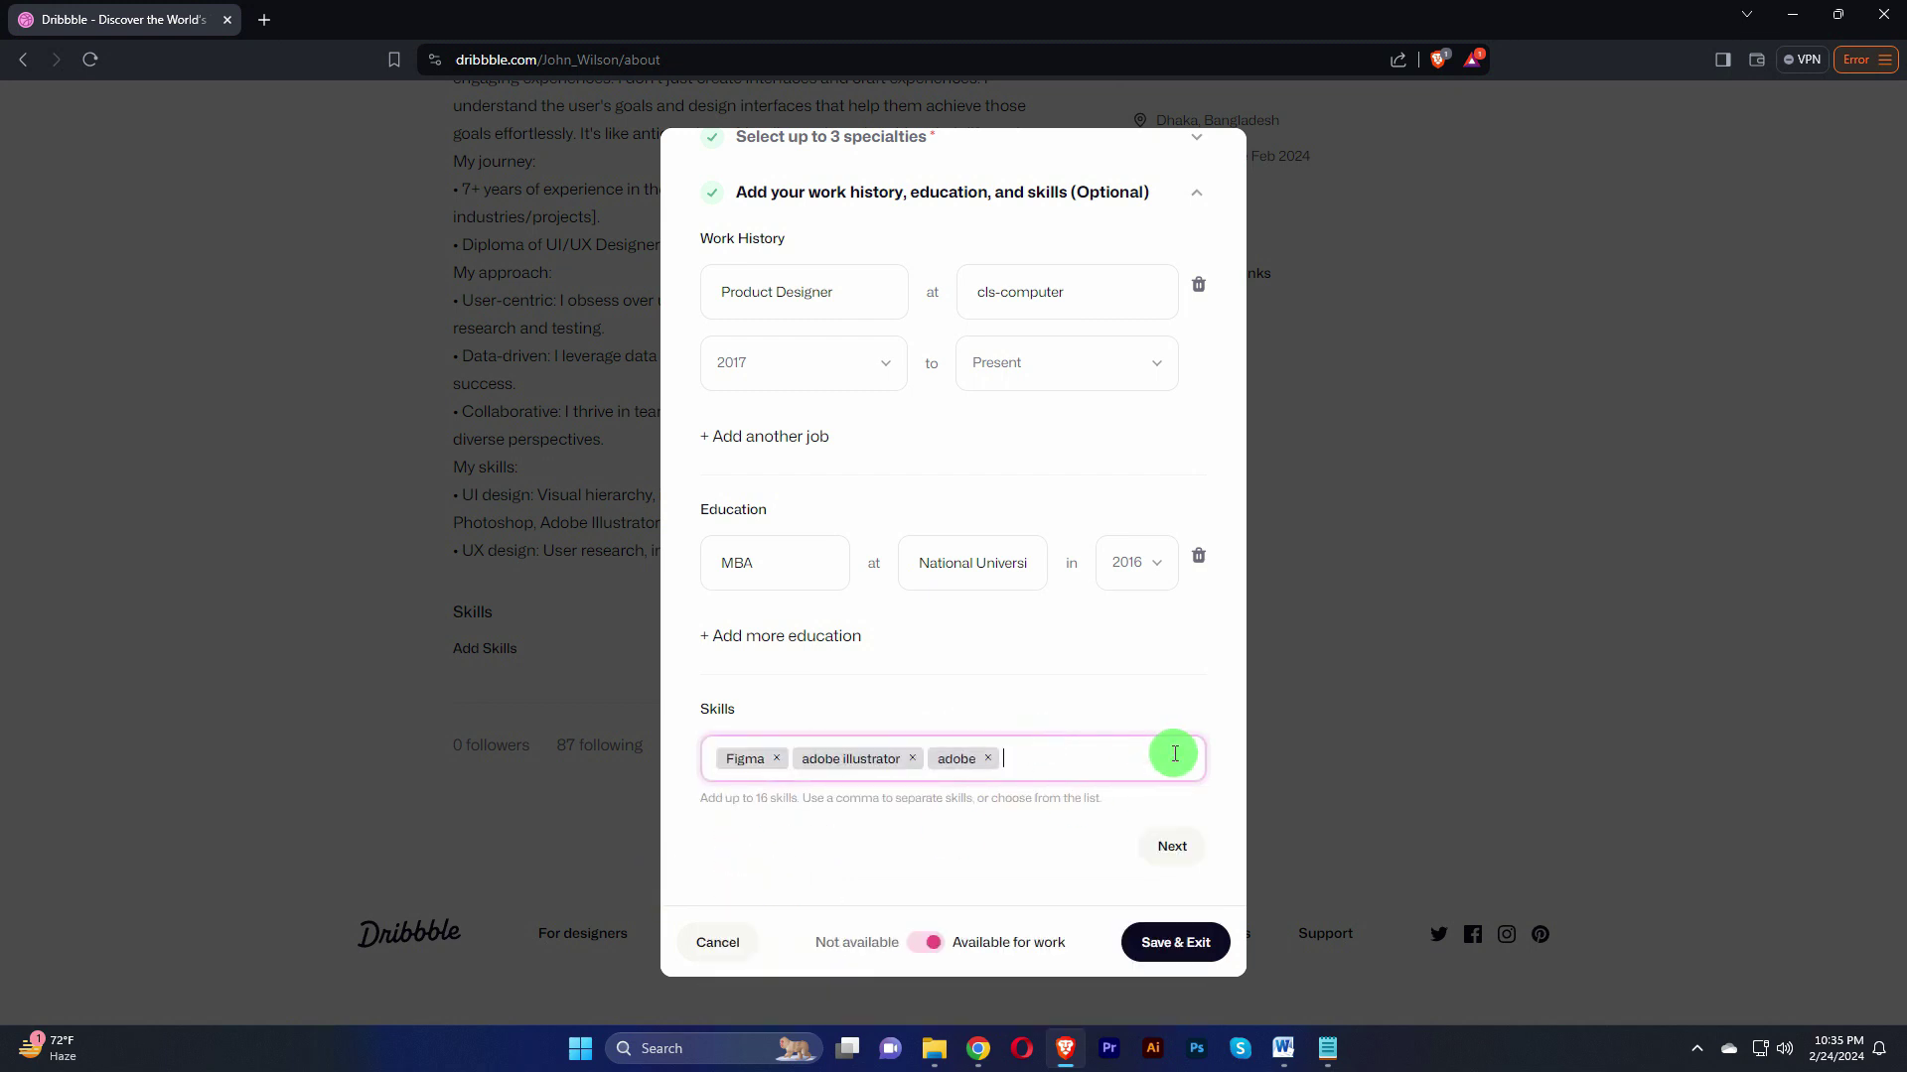
pyautogui.write('ado')
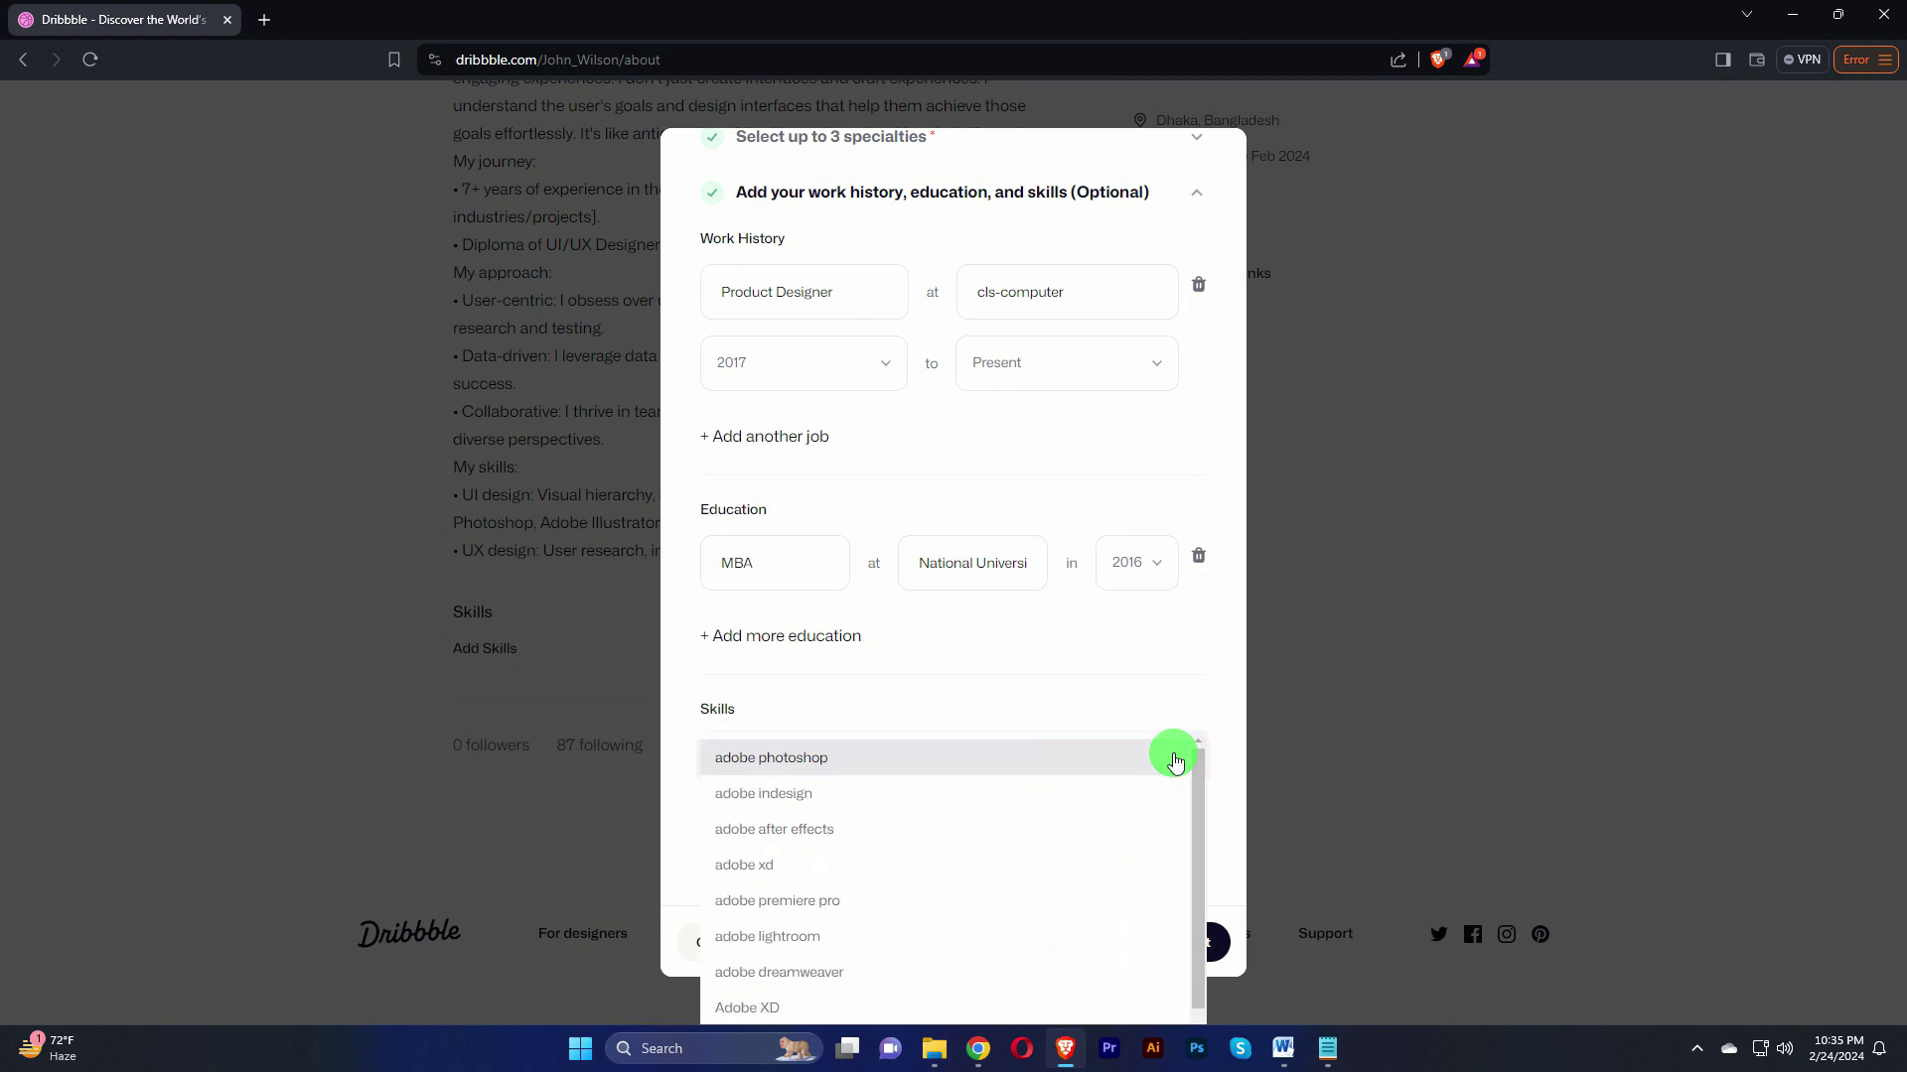
pyautogui.click(808, 902)
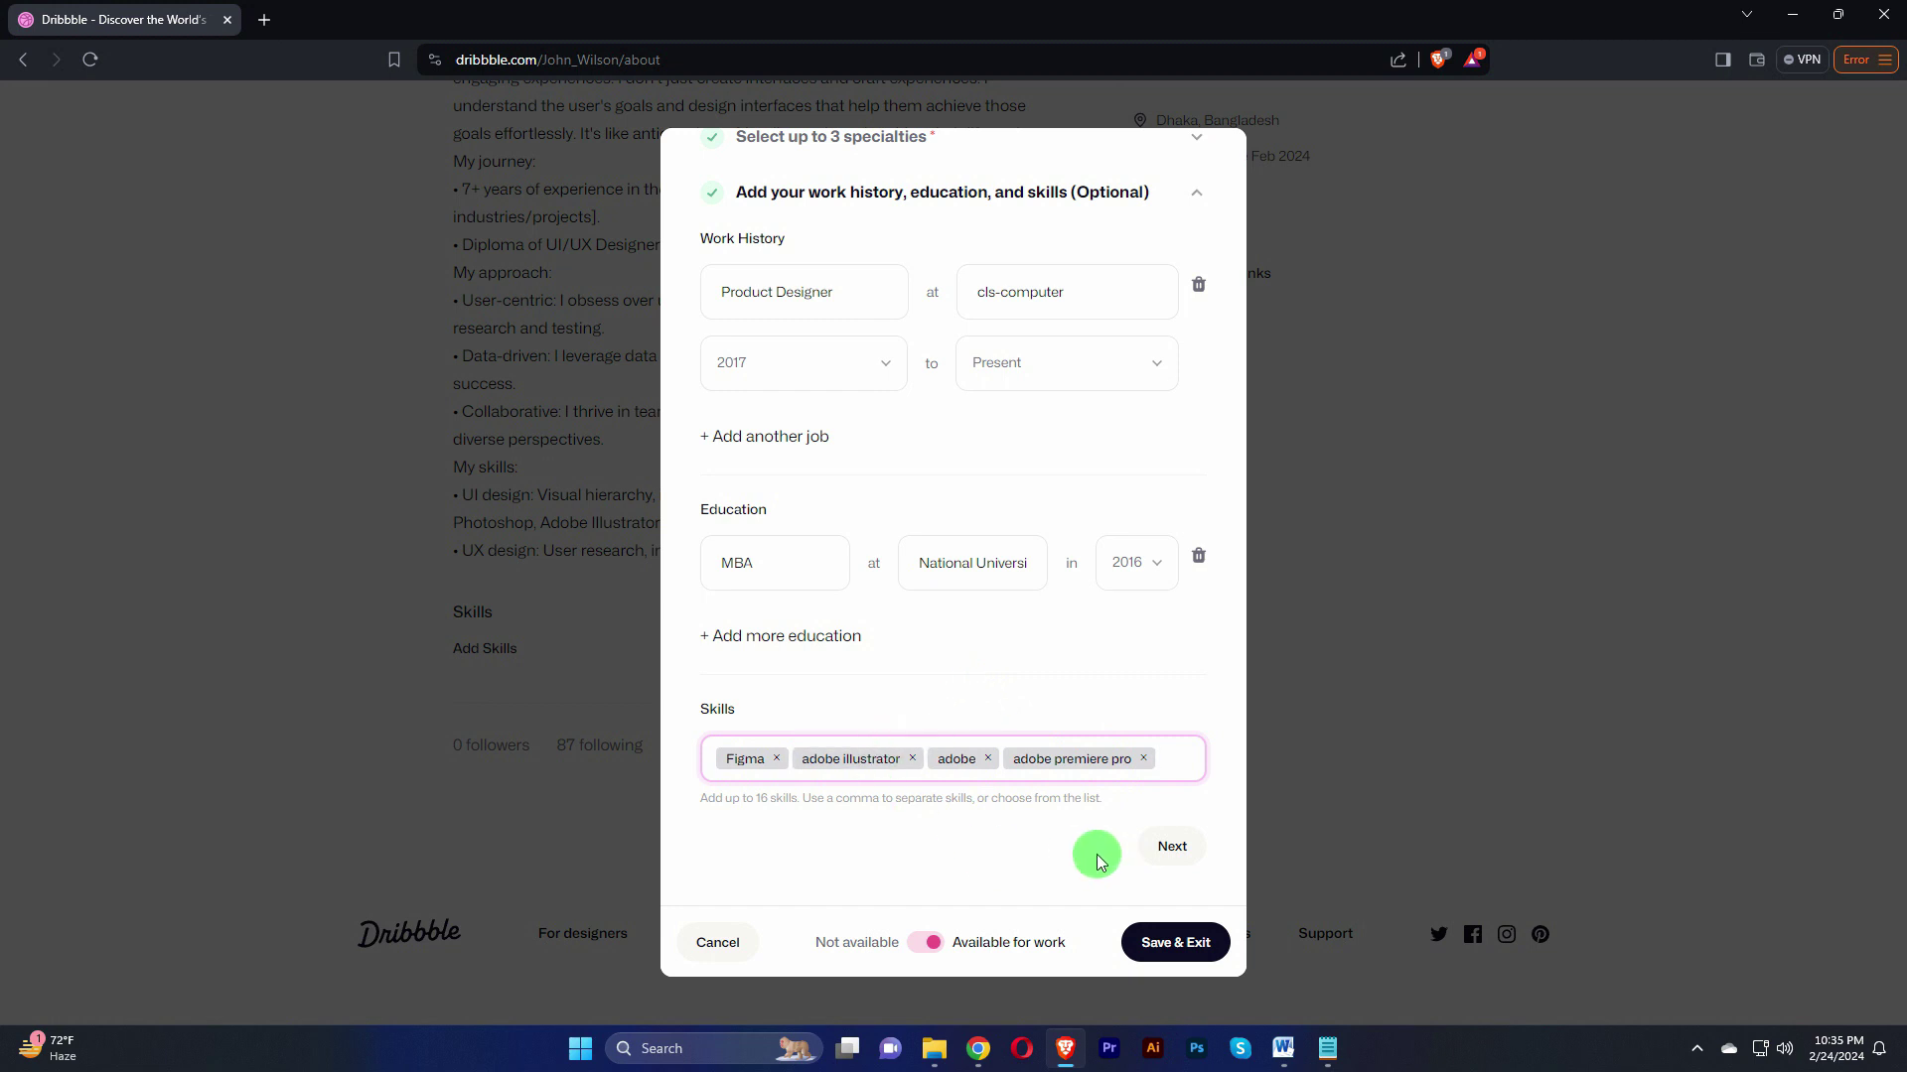
pyautogui.write('web')
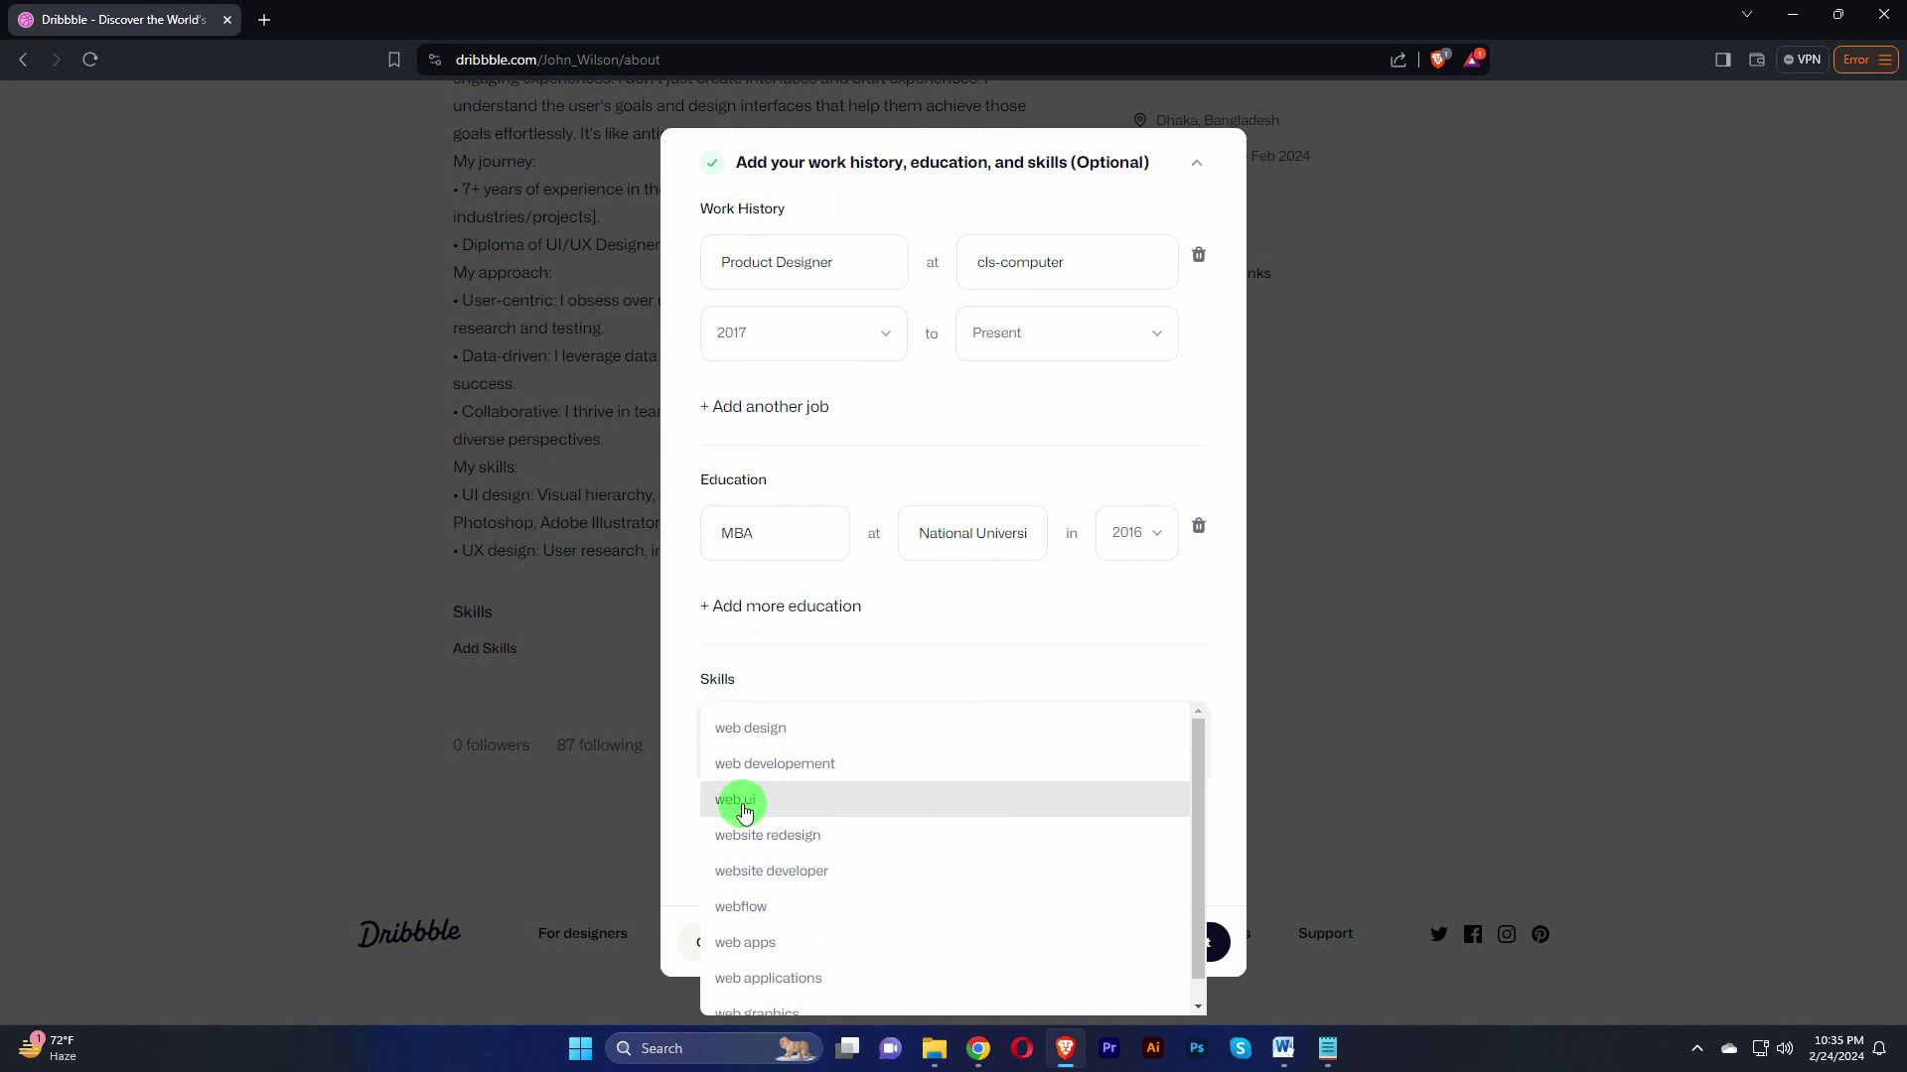
pyautogui.click(761, 731)
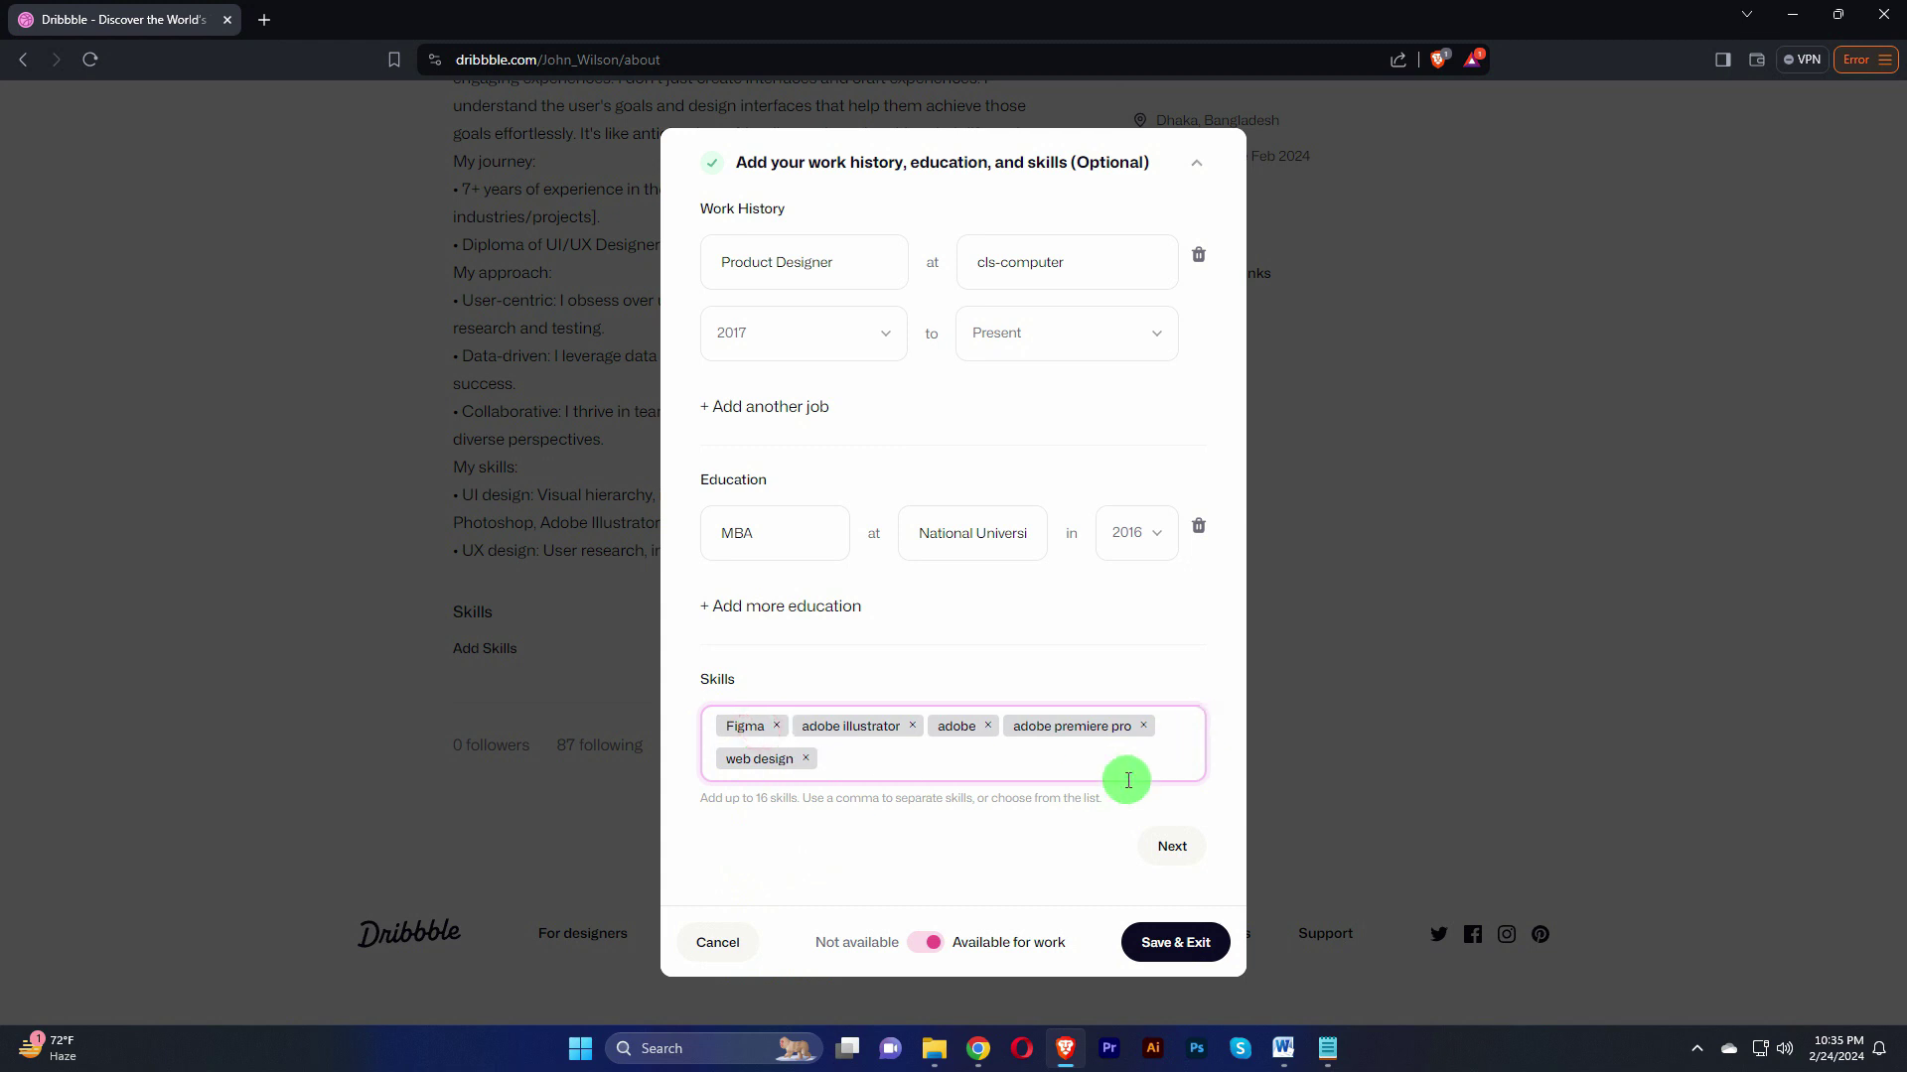
pyautogui.click(1171, 846)
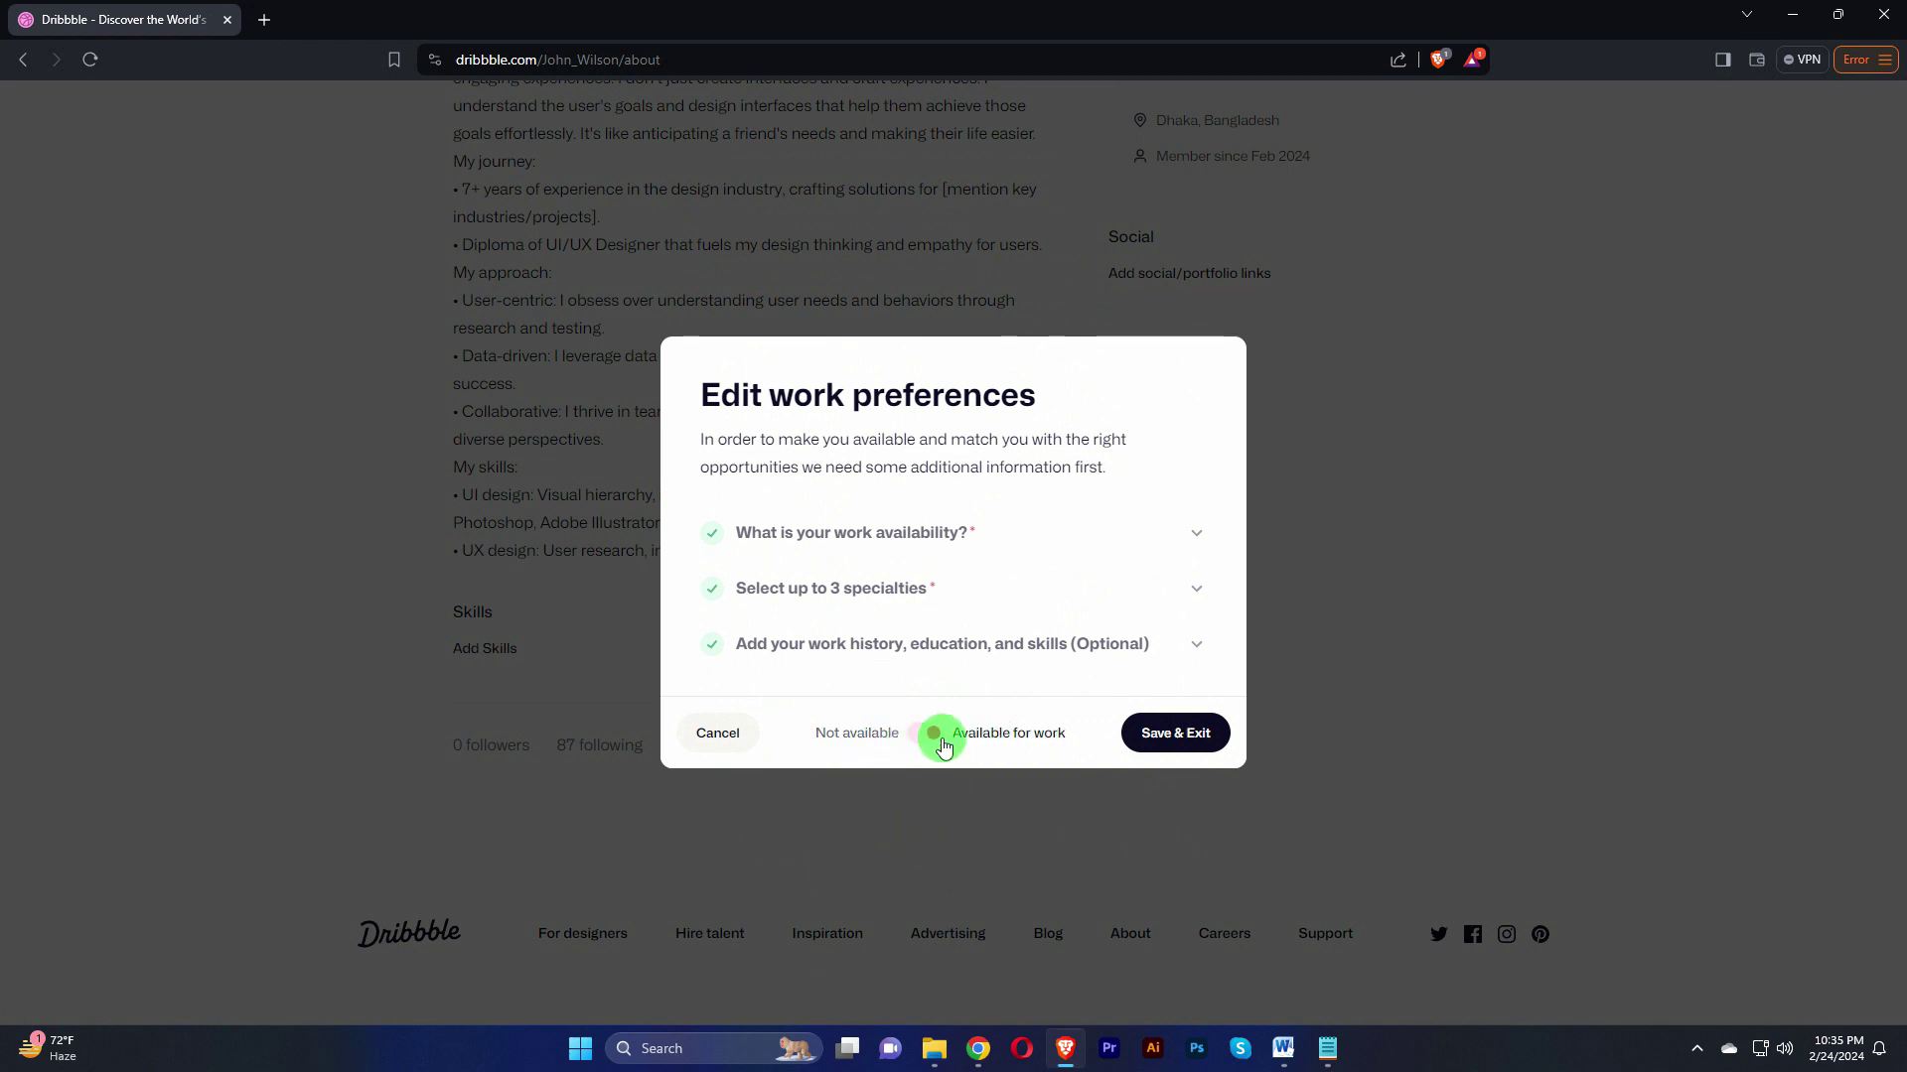
# Step: Save & Exit the work preferences, review the updated profile, and return to the Dribbble home feed
pyautogui.click(1174, 735)
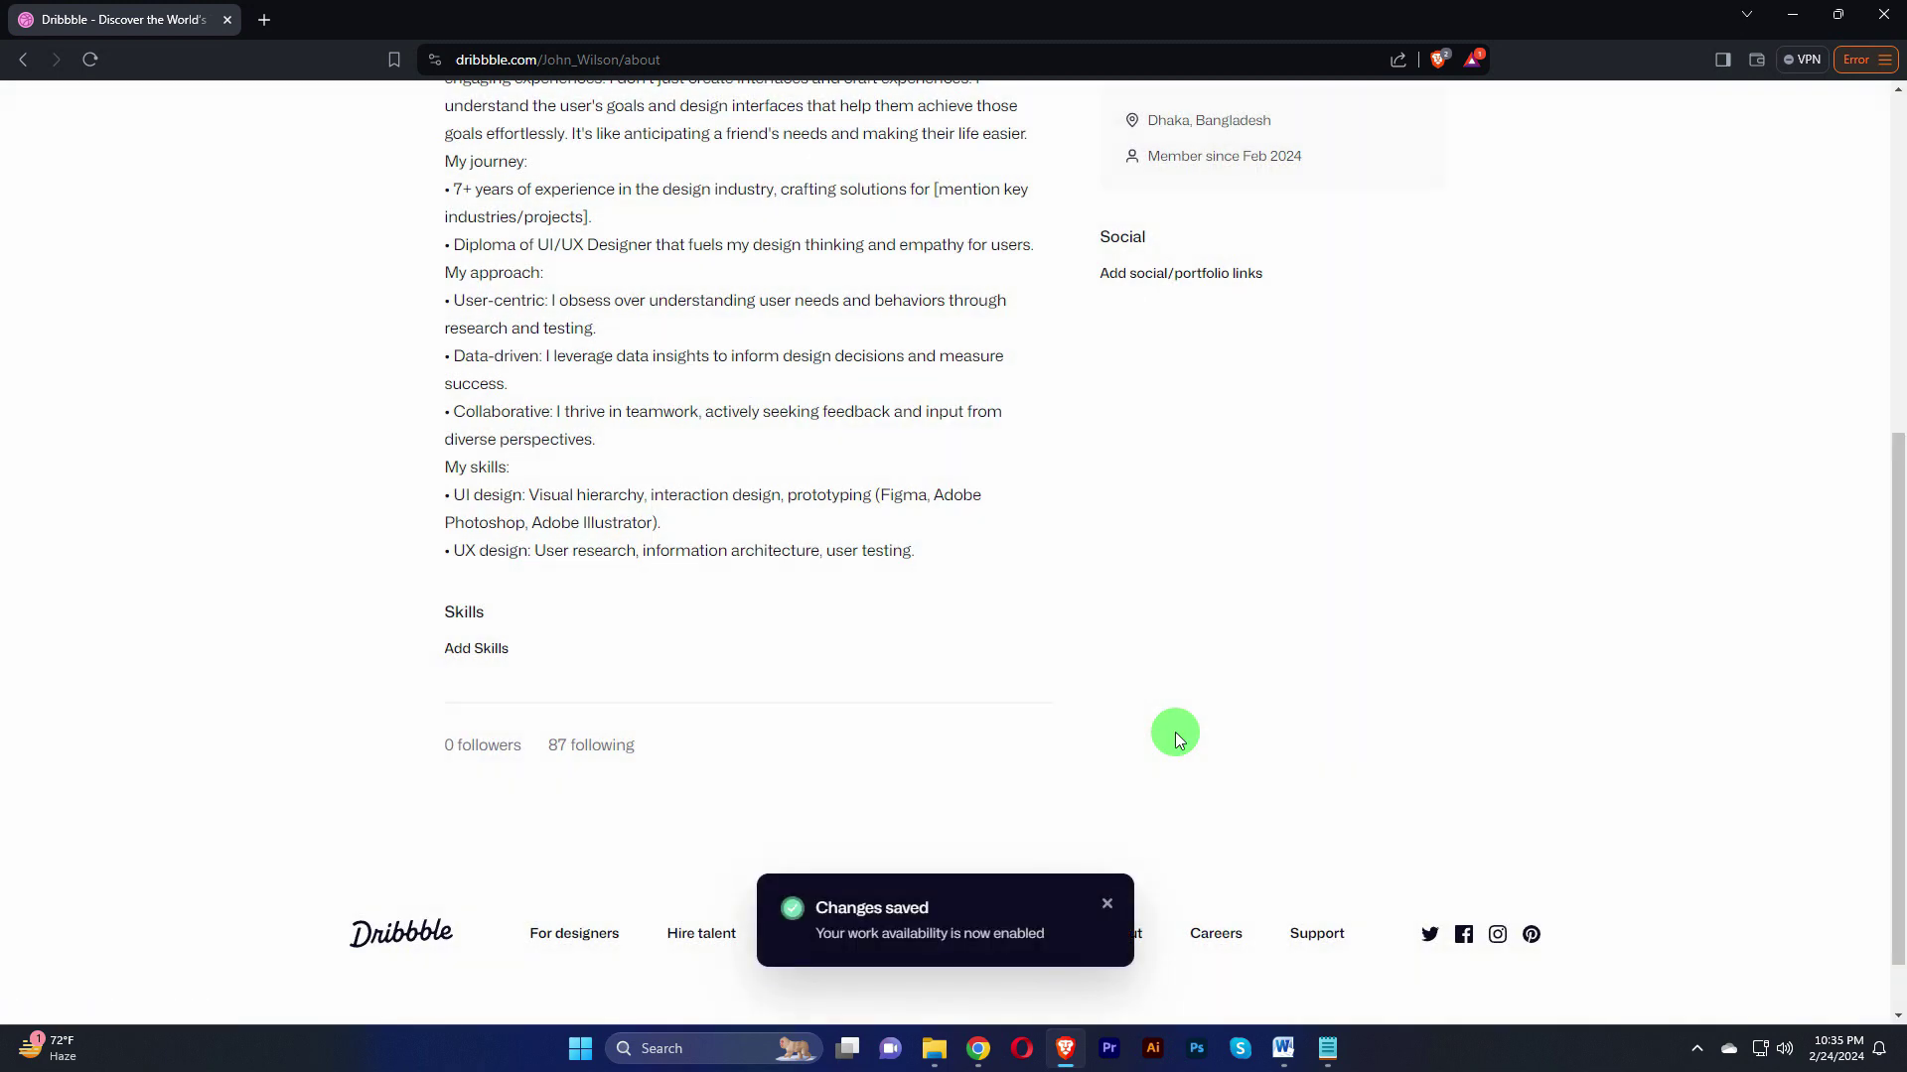
pyautogui.scroll(6, 1176, 731)
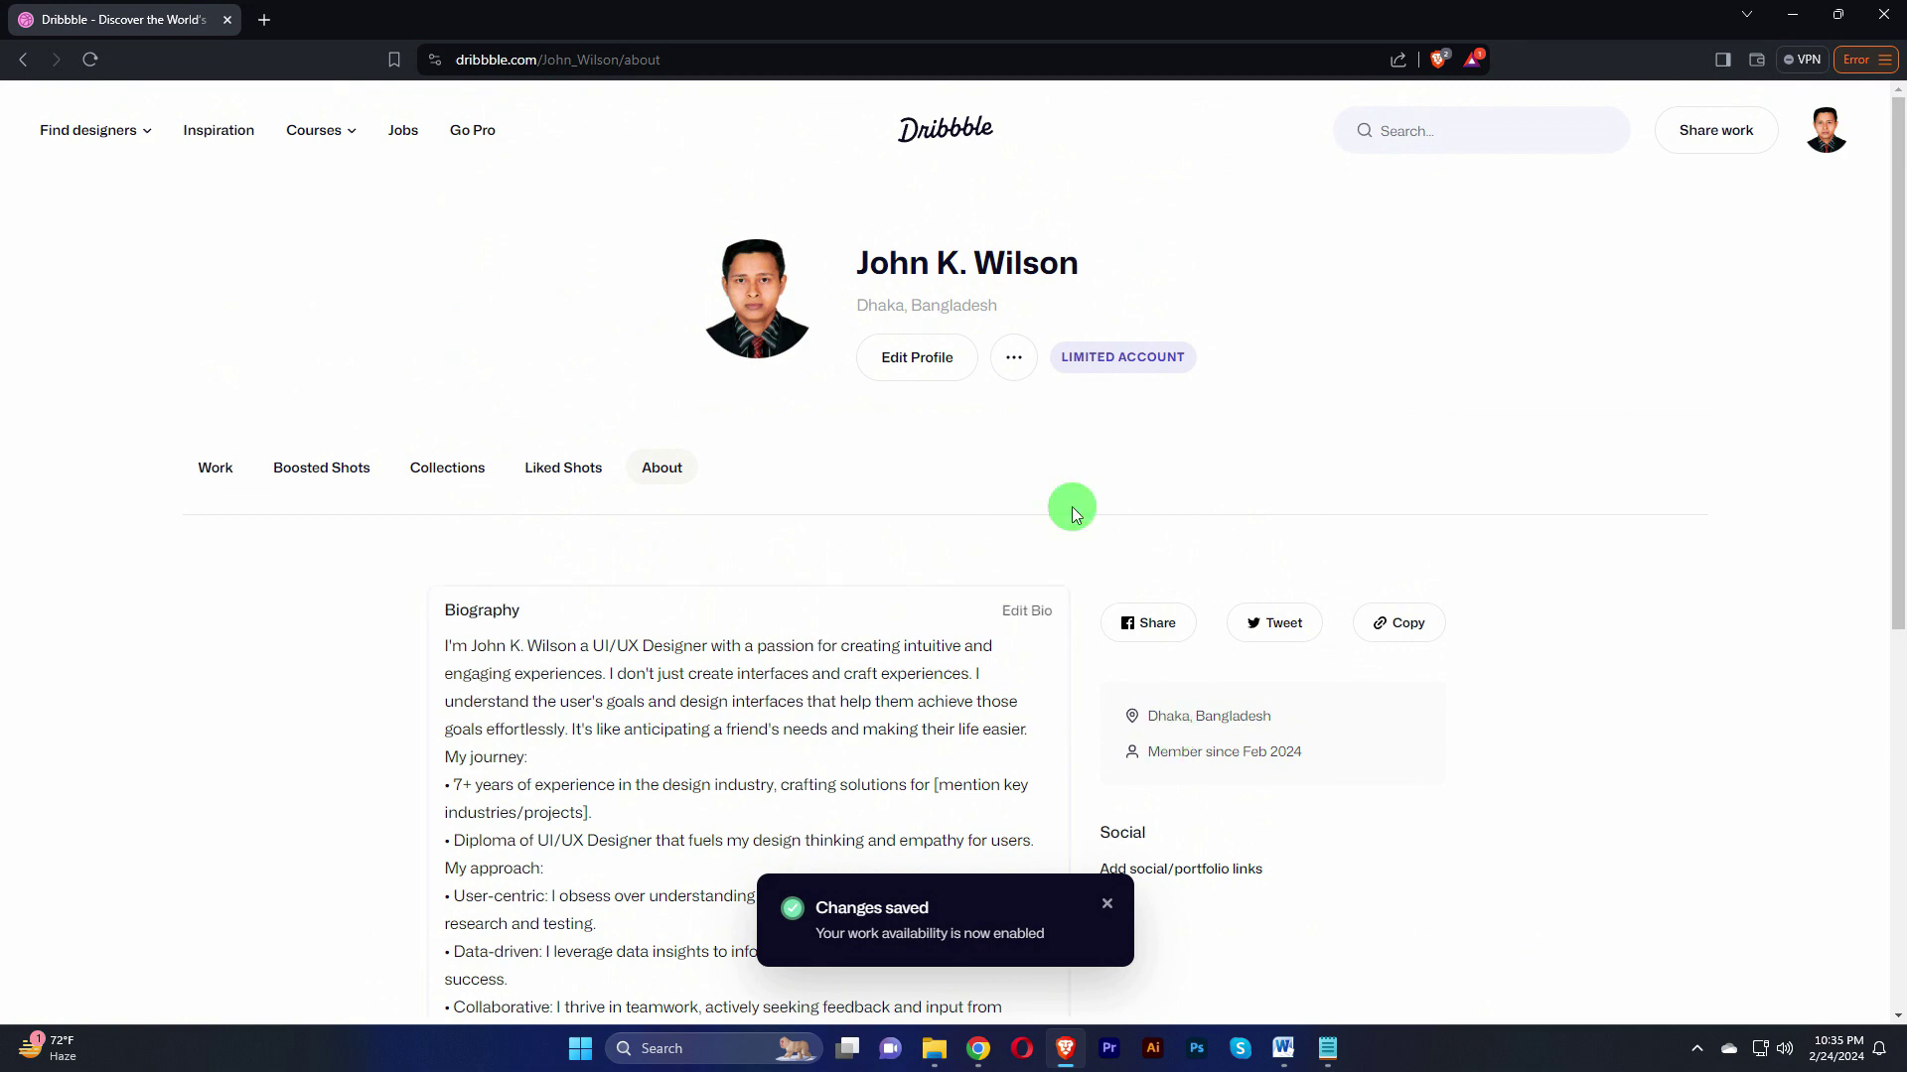
pyautogui.scroll(-2, 1386, 455)
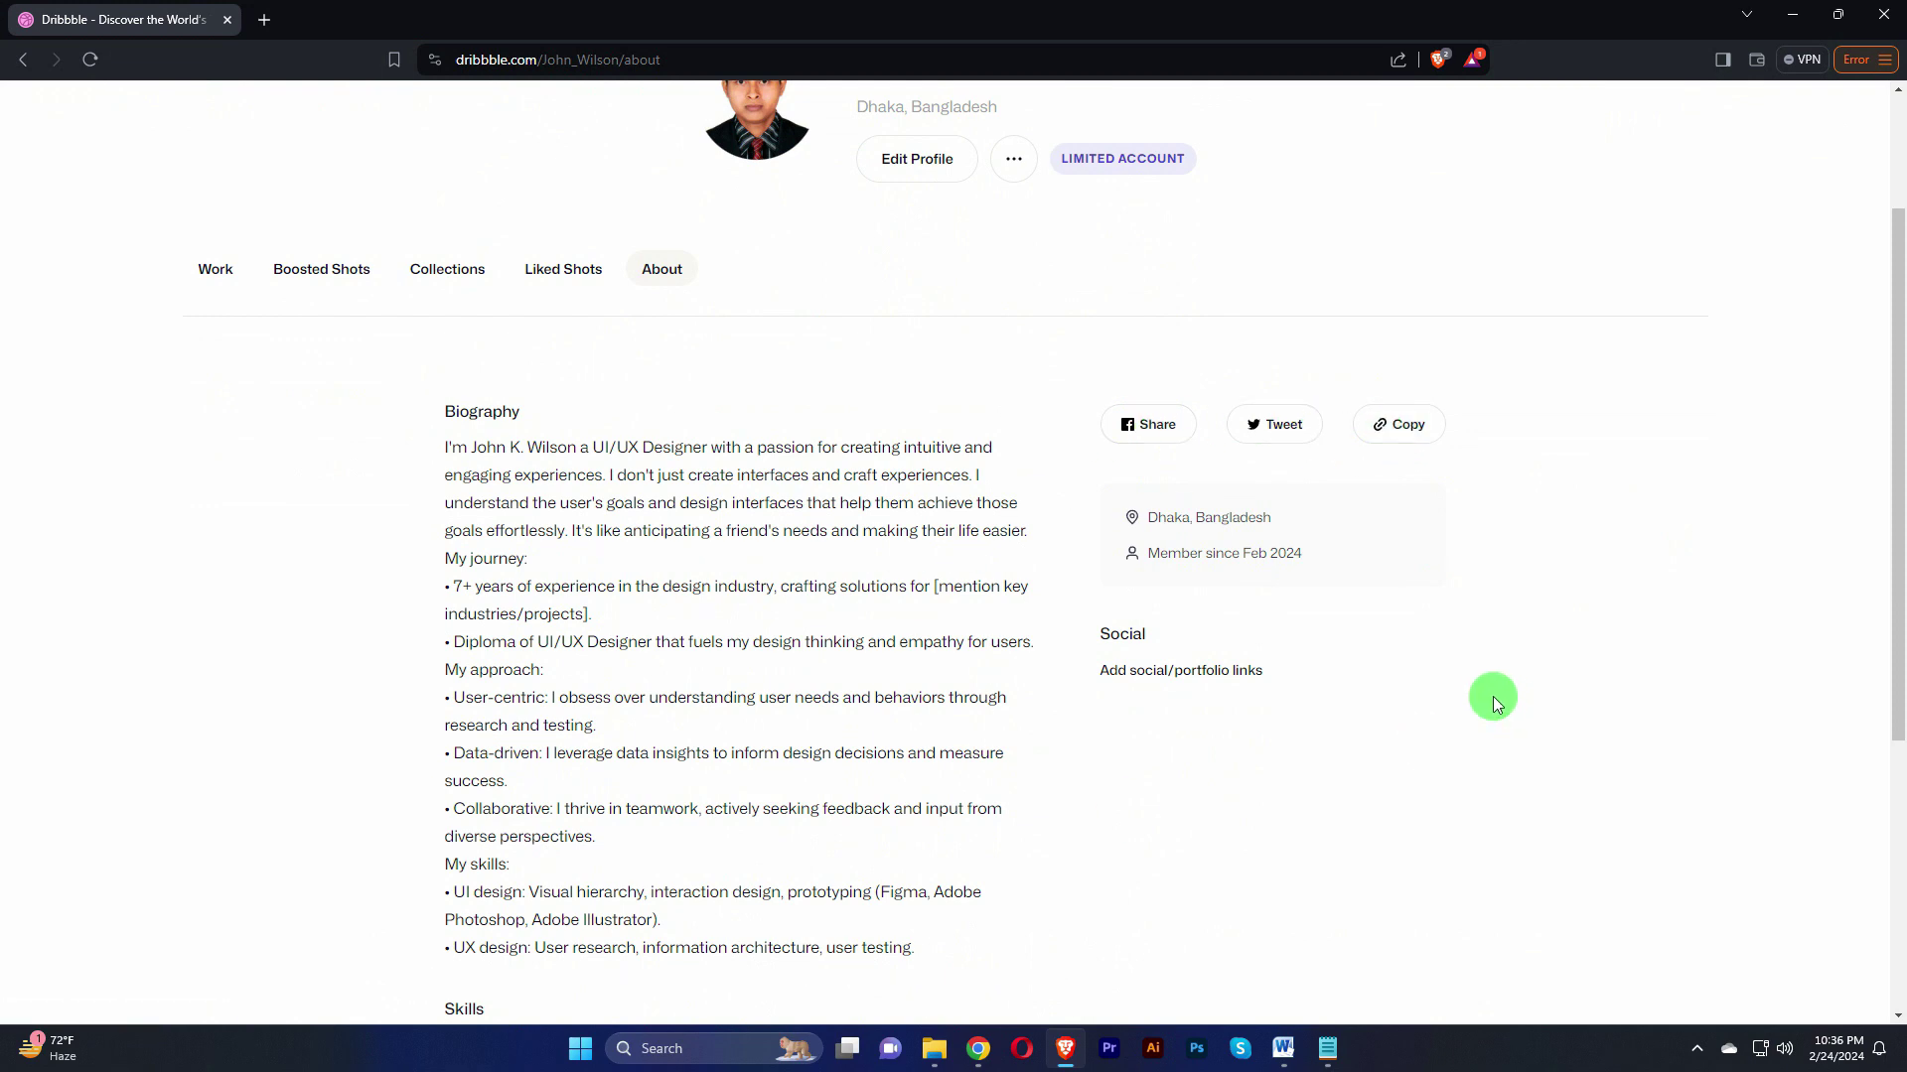
pyautogui.scroll(-5, 1408, 699)
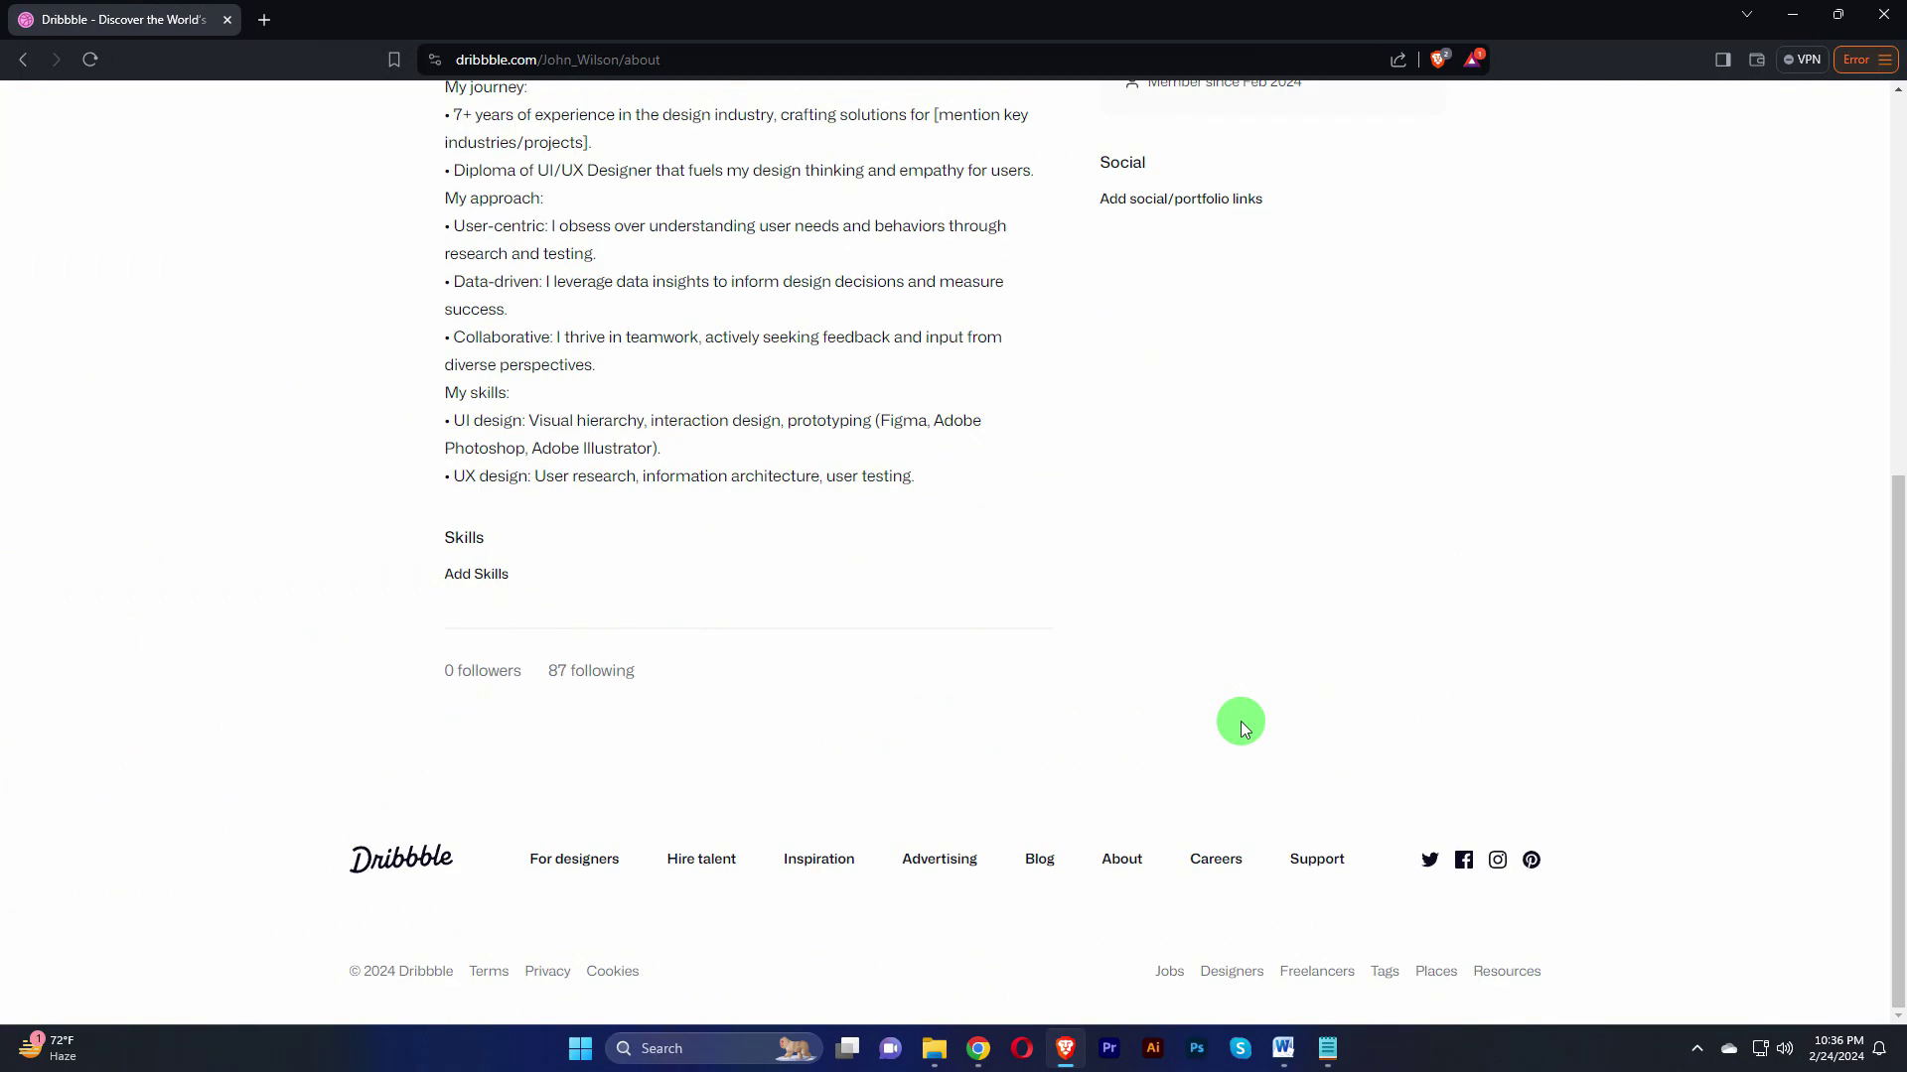
pyautogui.scroll(7, 1241, 721)
pyautogui.click(956, 132)
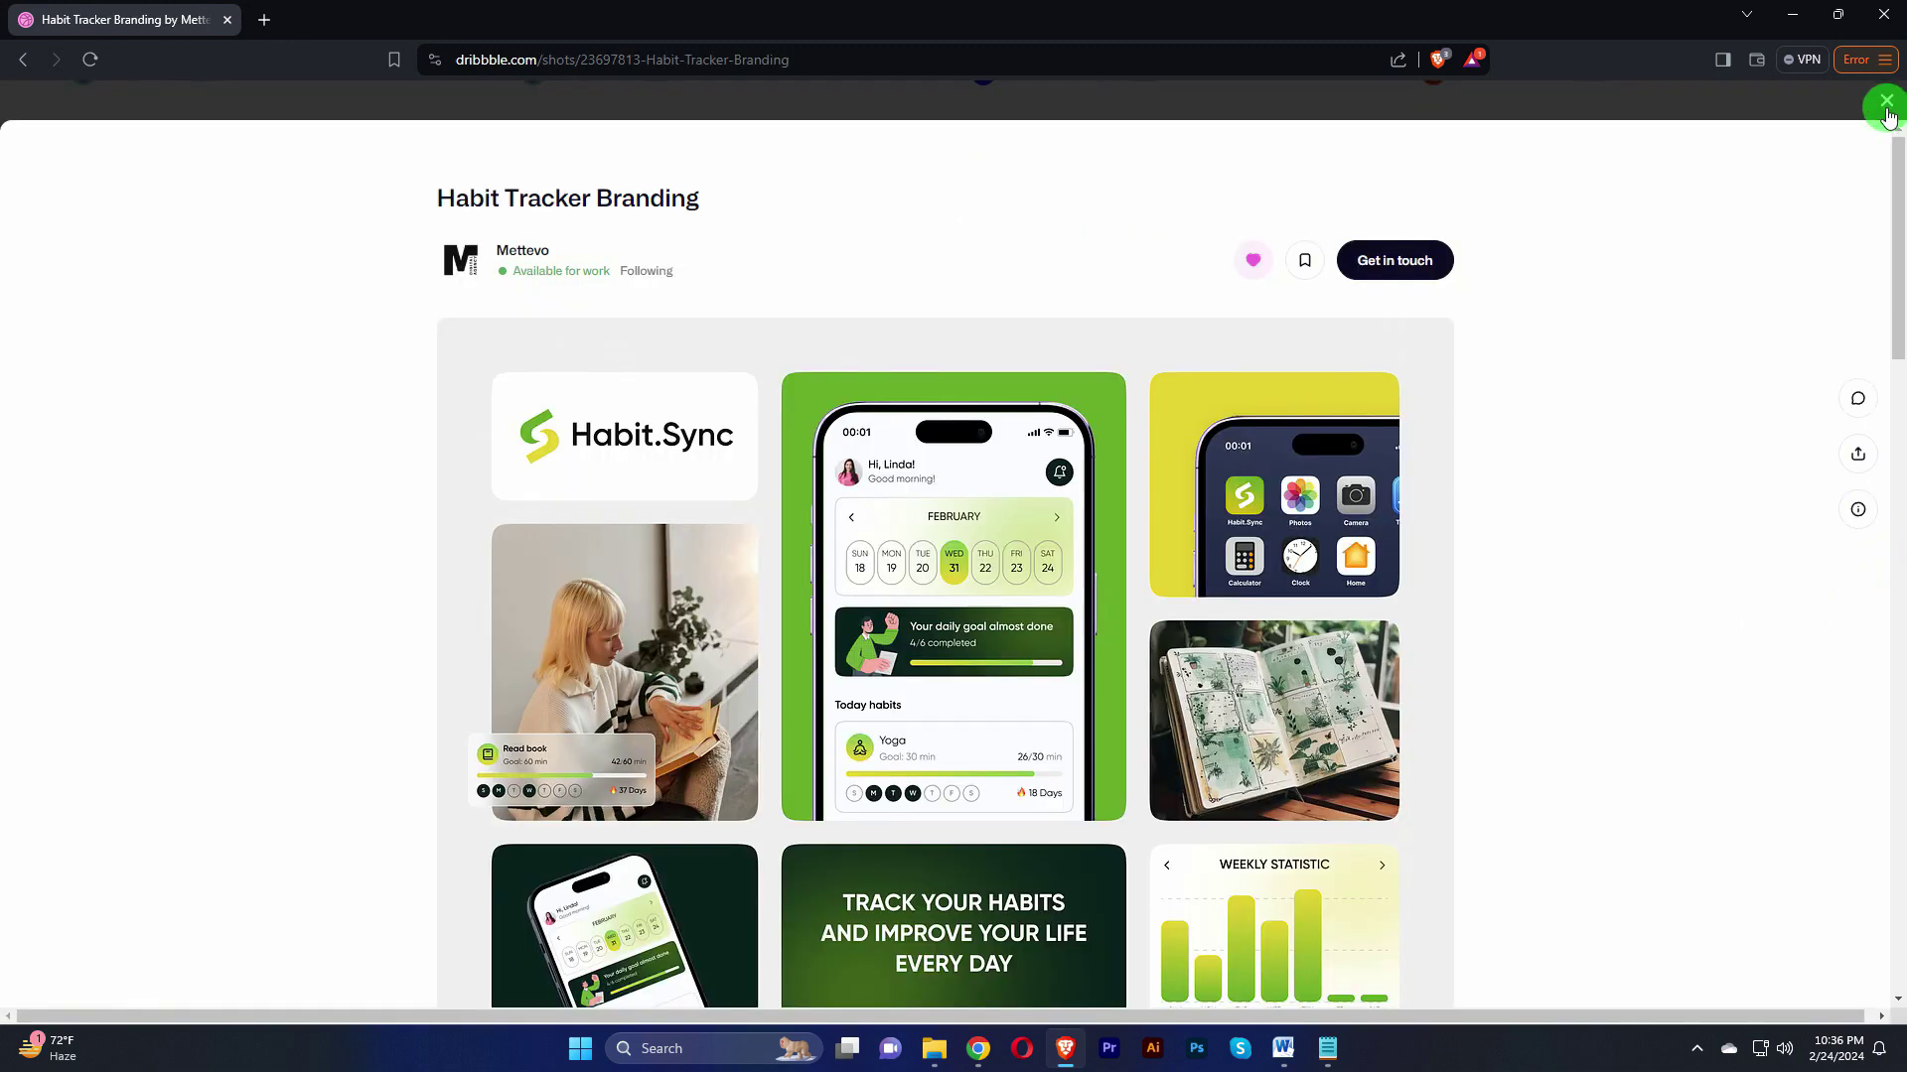
# Step: Like the Habit Tracker Branding shot in the feed
pyautogui.press('Escape')
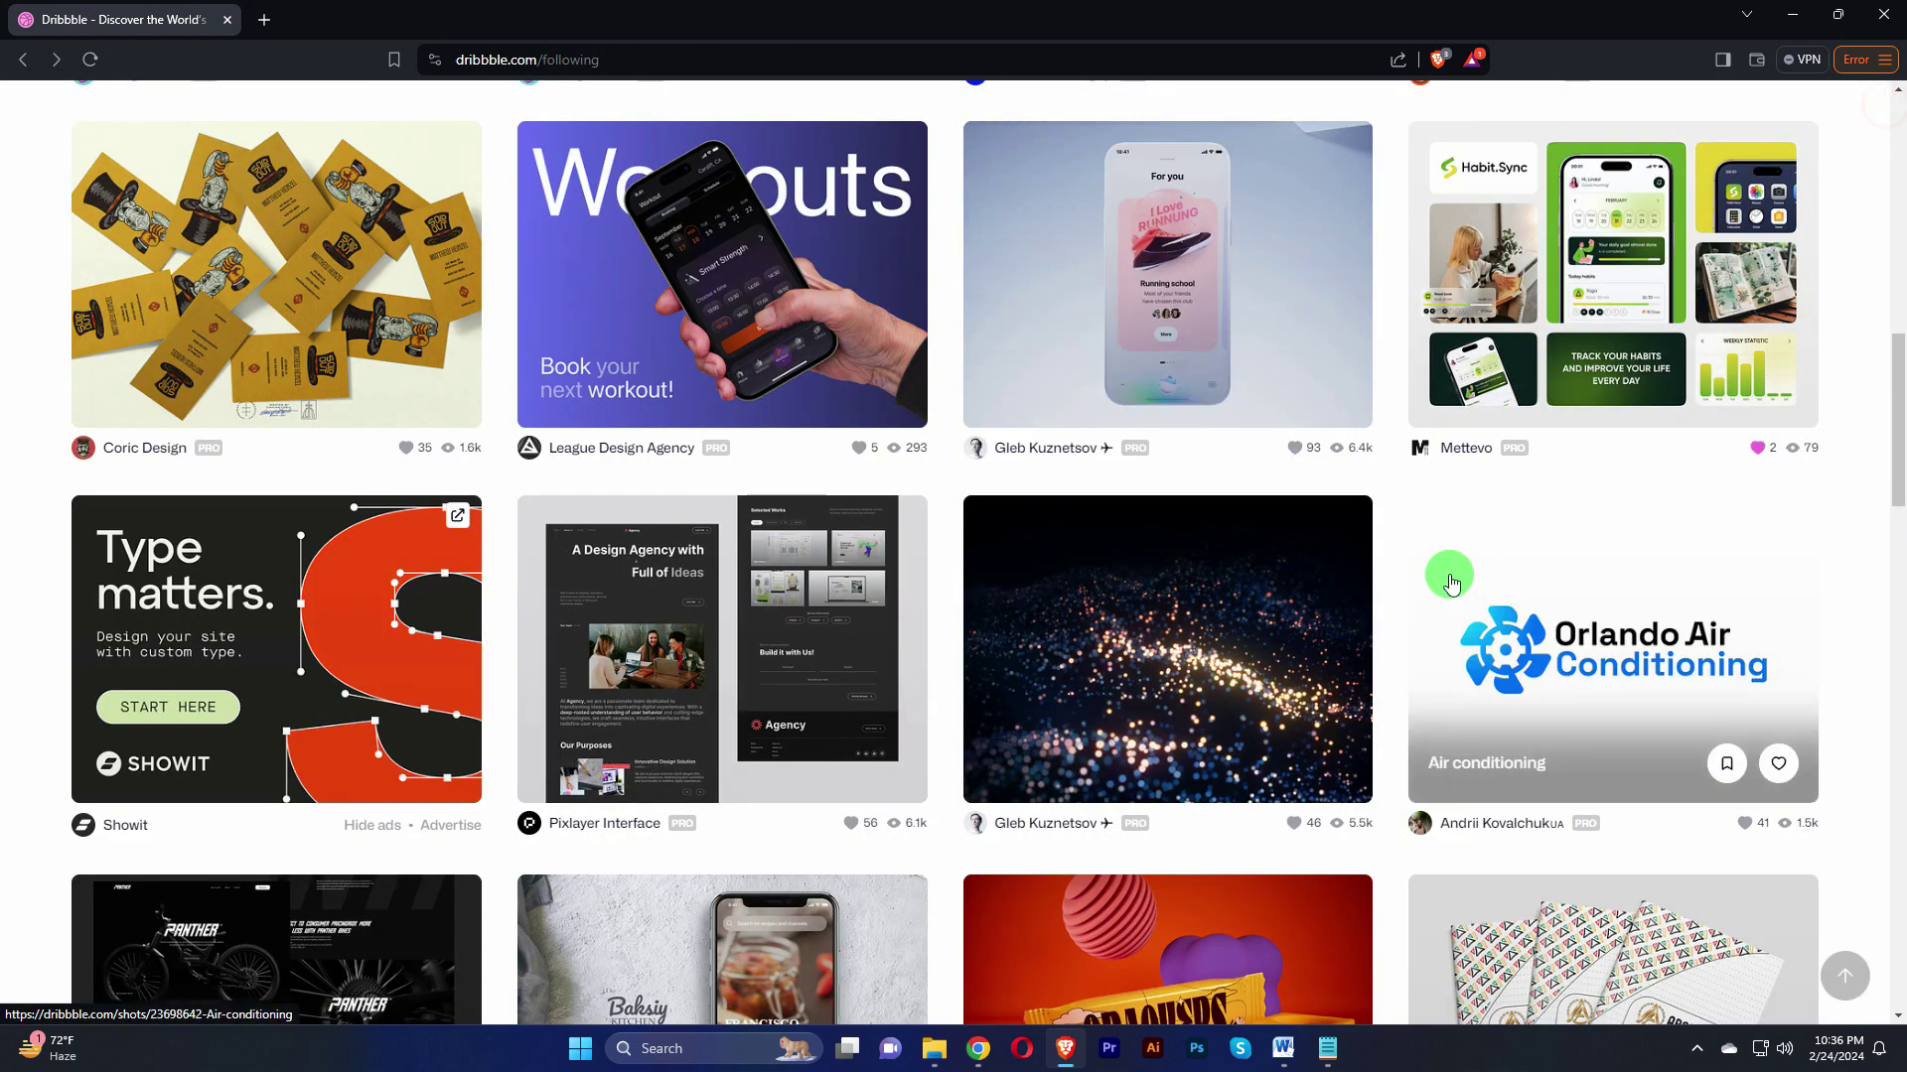
pyautogui.scroll(2, 1450, 581)
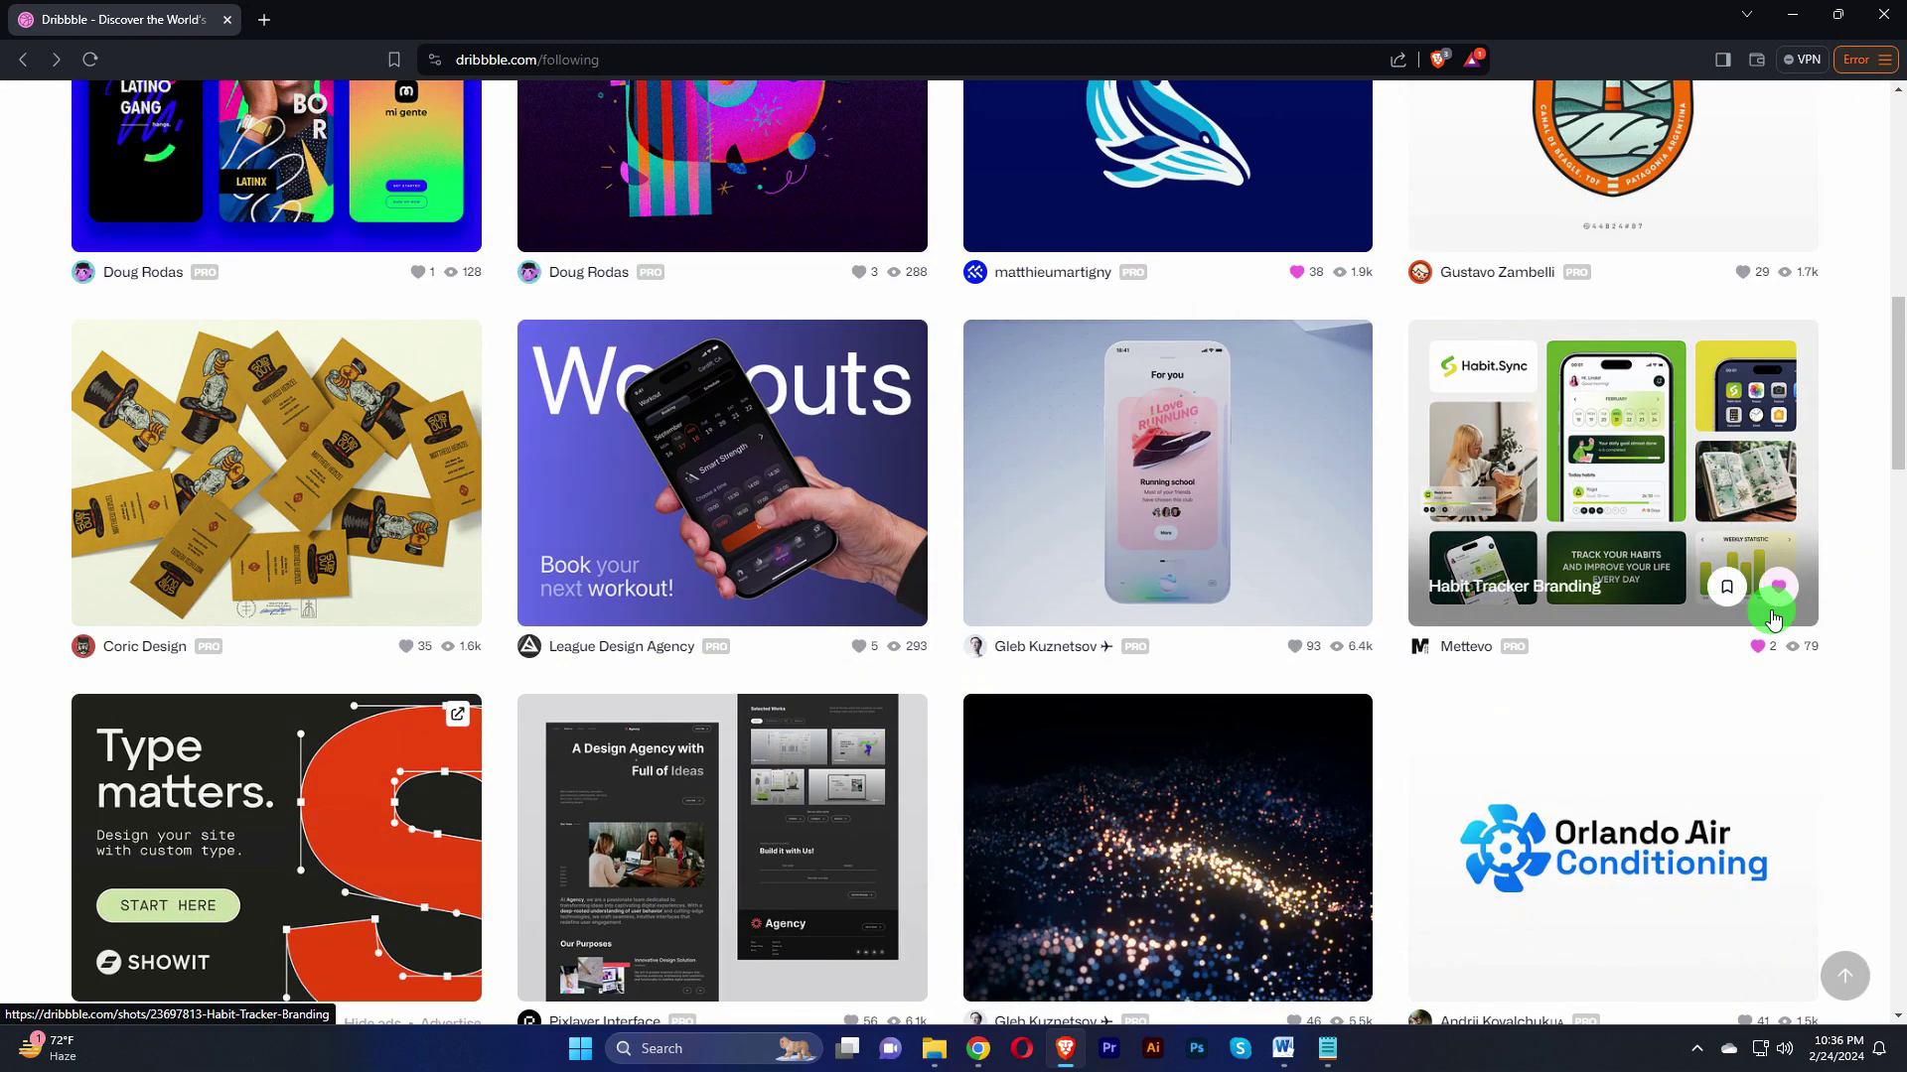
pyautogui.click(1761, 648)
# Step: Open the Habit Tracker Branding shot, unfollow its designer, and show its feedback panel
pyautogui.click(1672, 489)
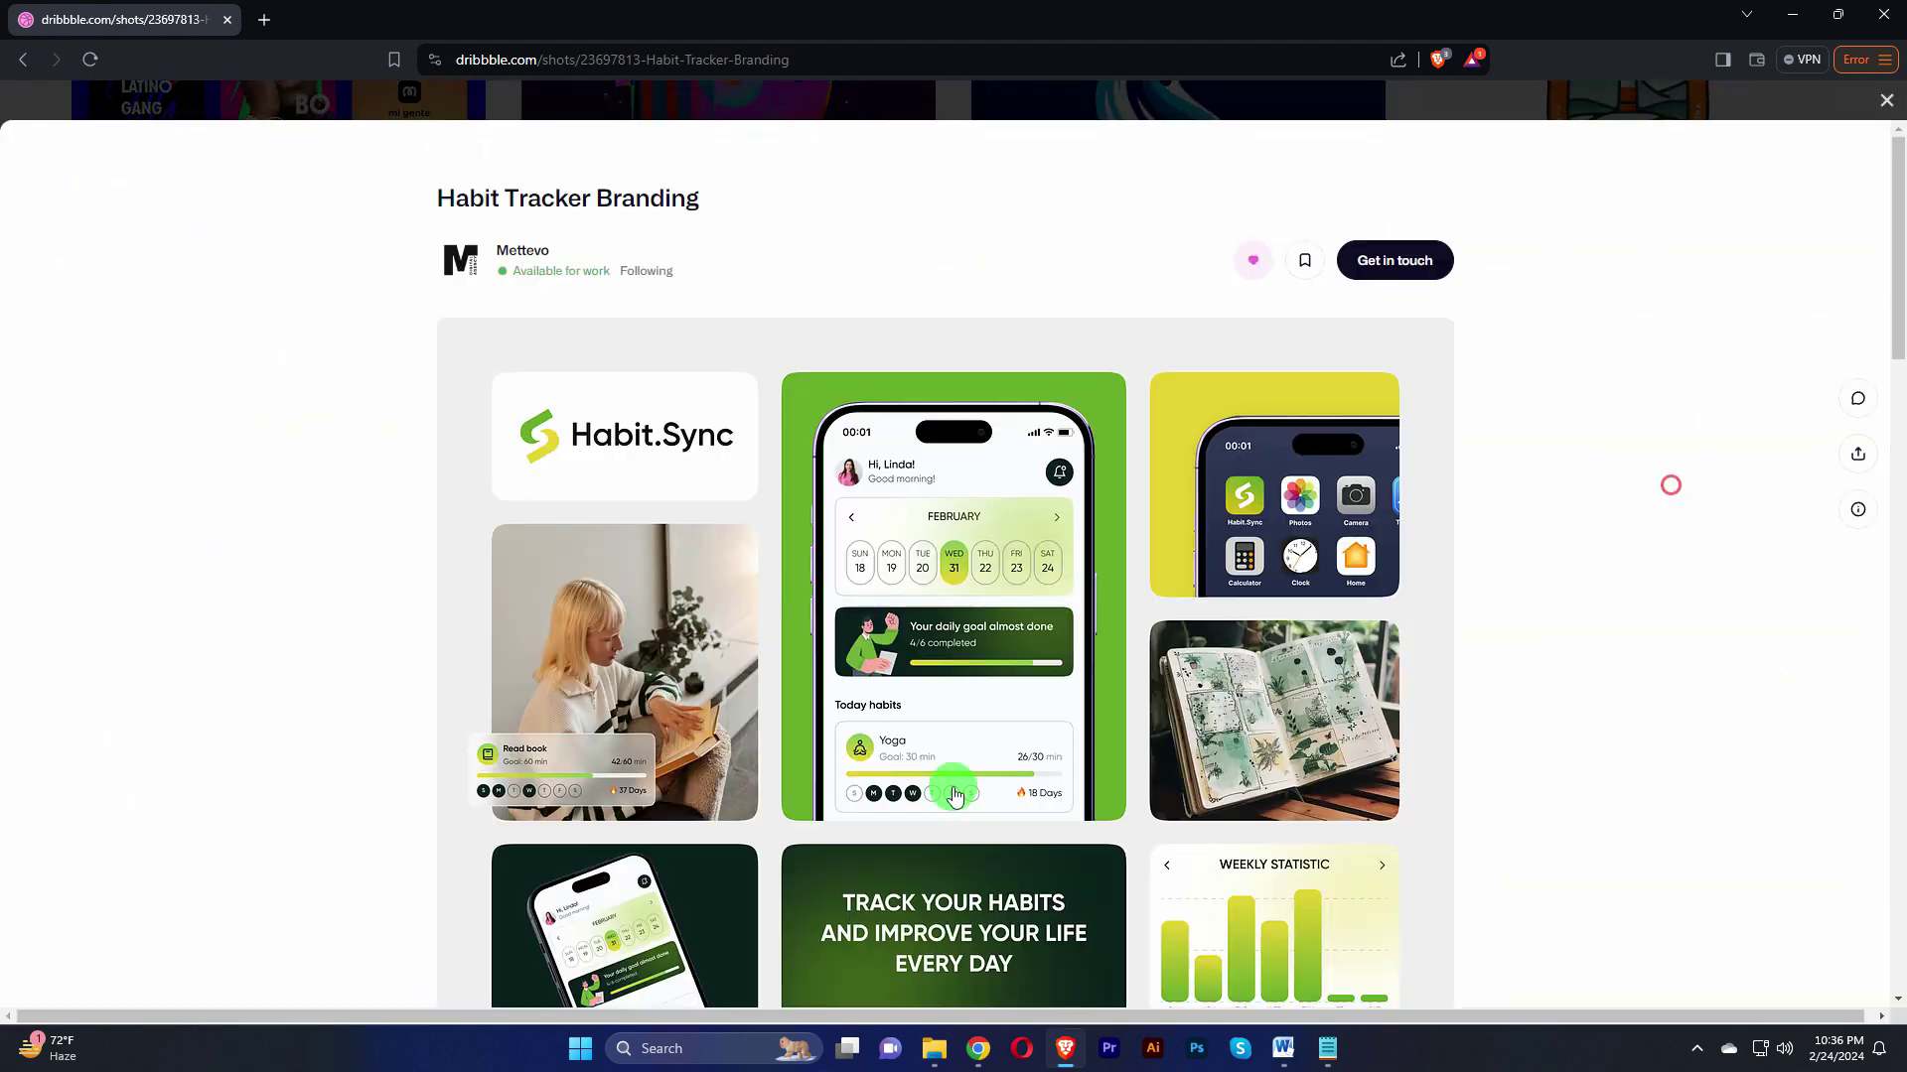
pyautogui.click(651, 270)
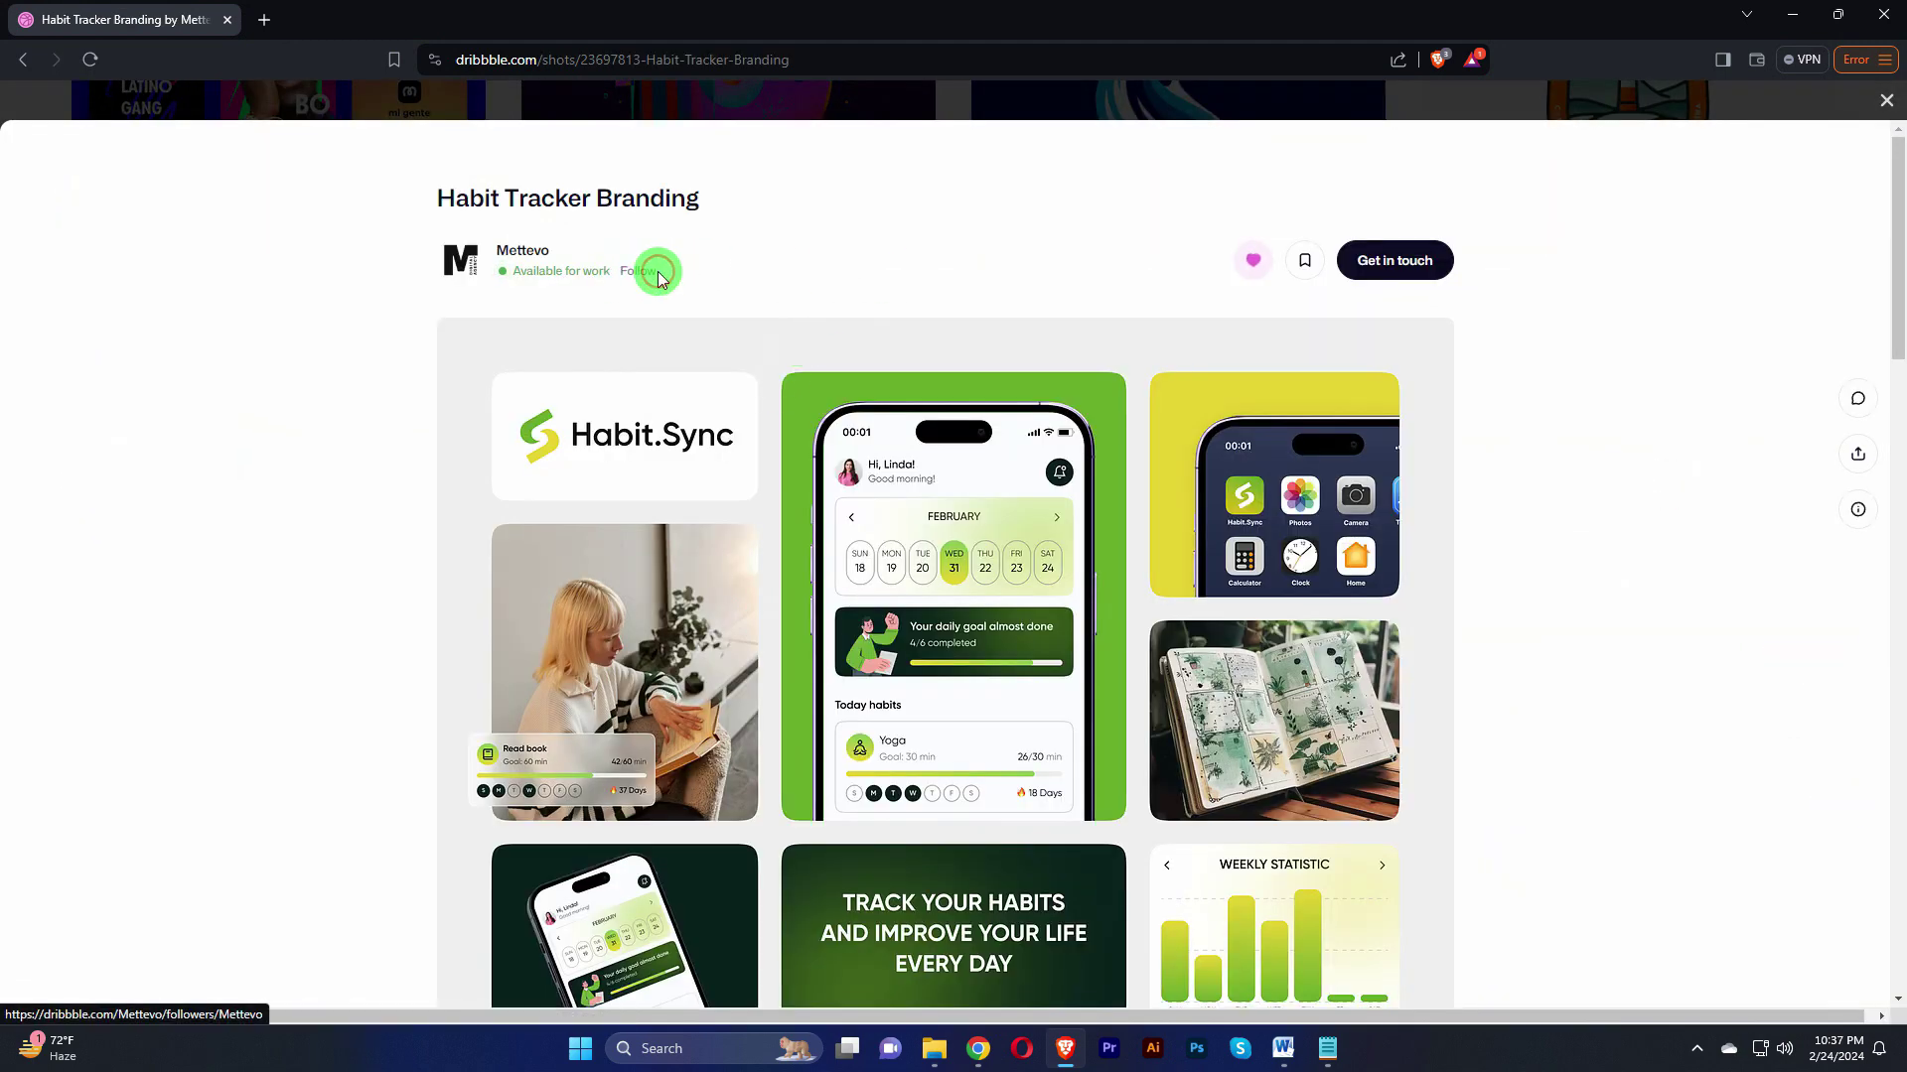
pyautogui.click(1857, 405)
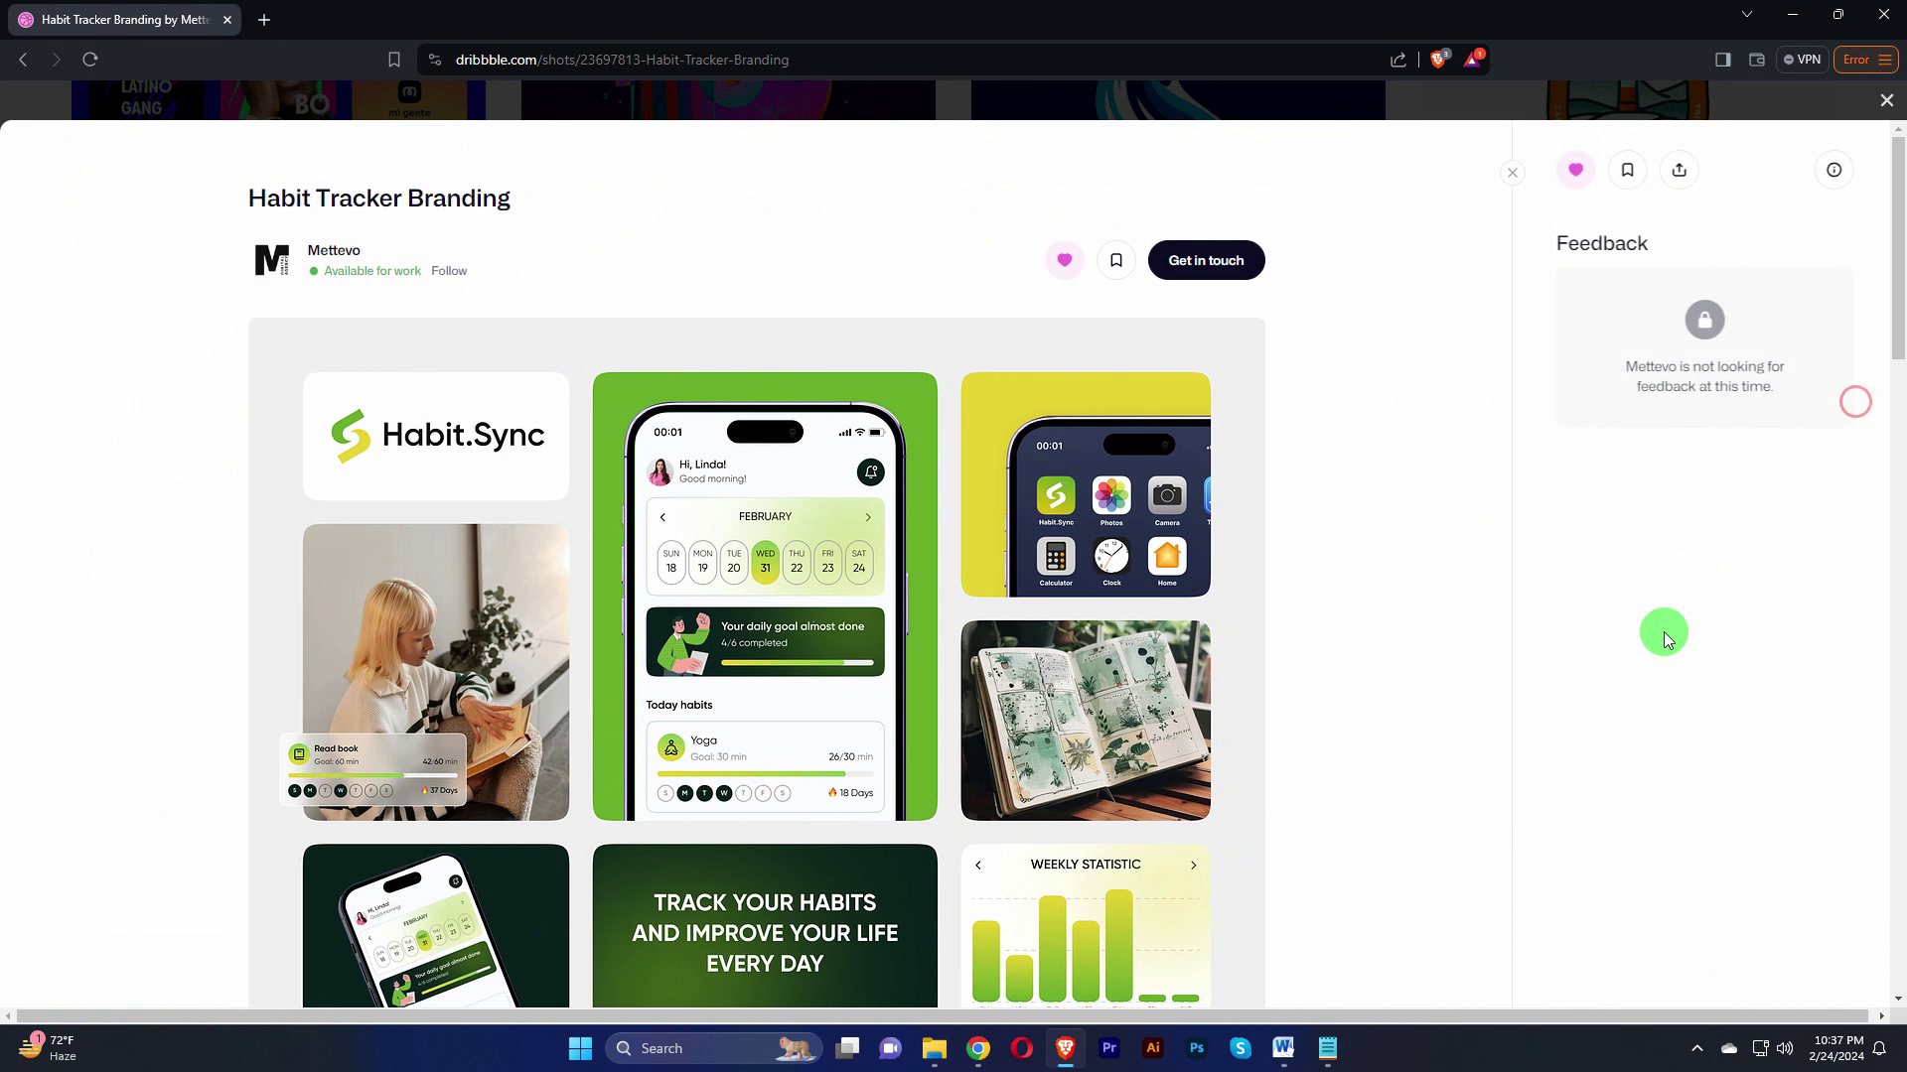